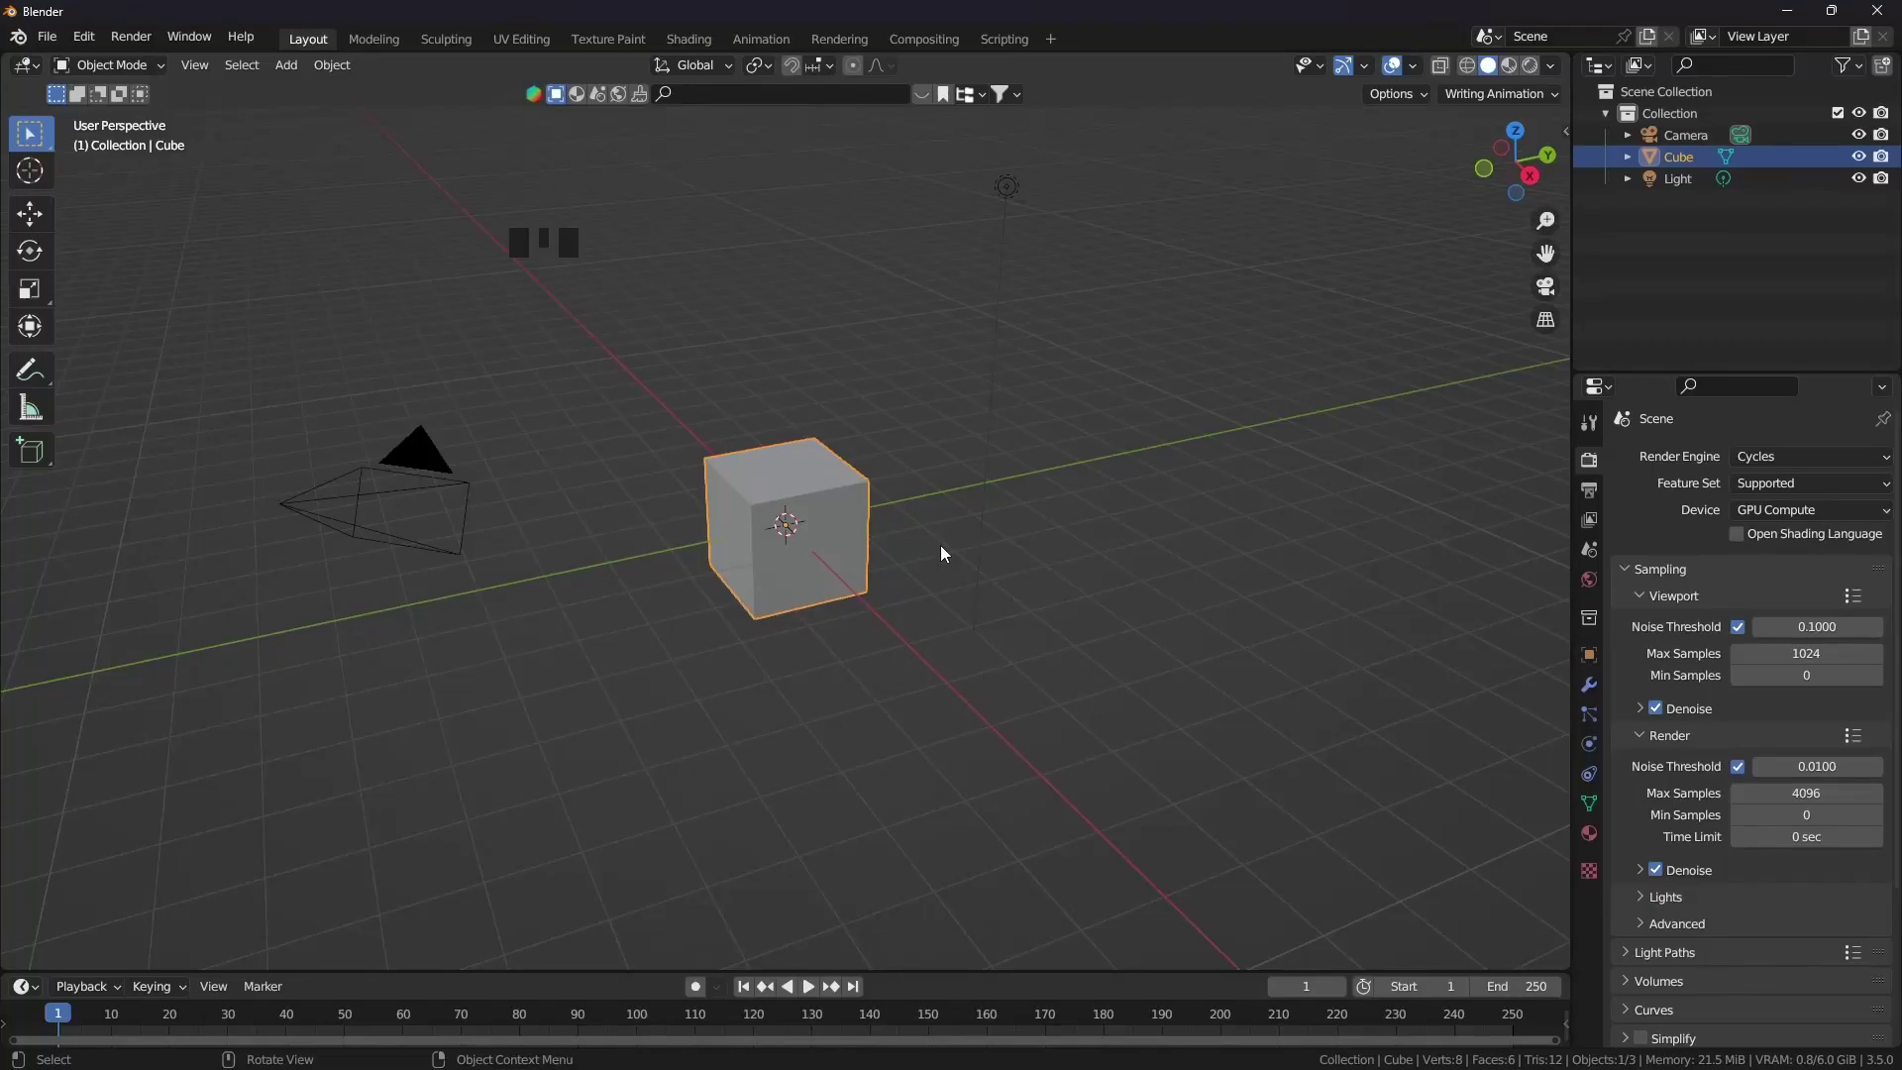
Move the cube into a new collection named "Popcorn box"
{"action": "key", "text": "m"}
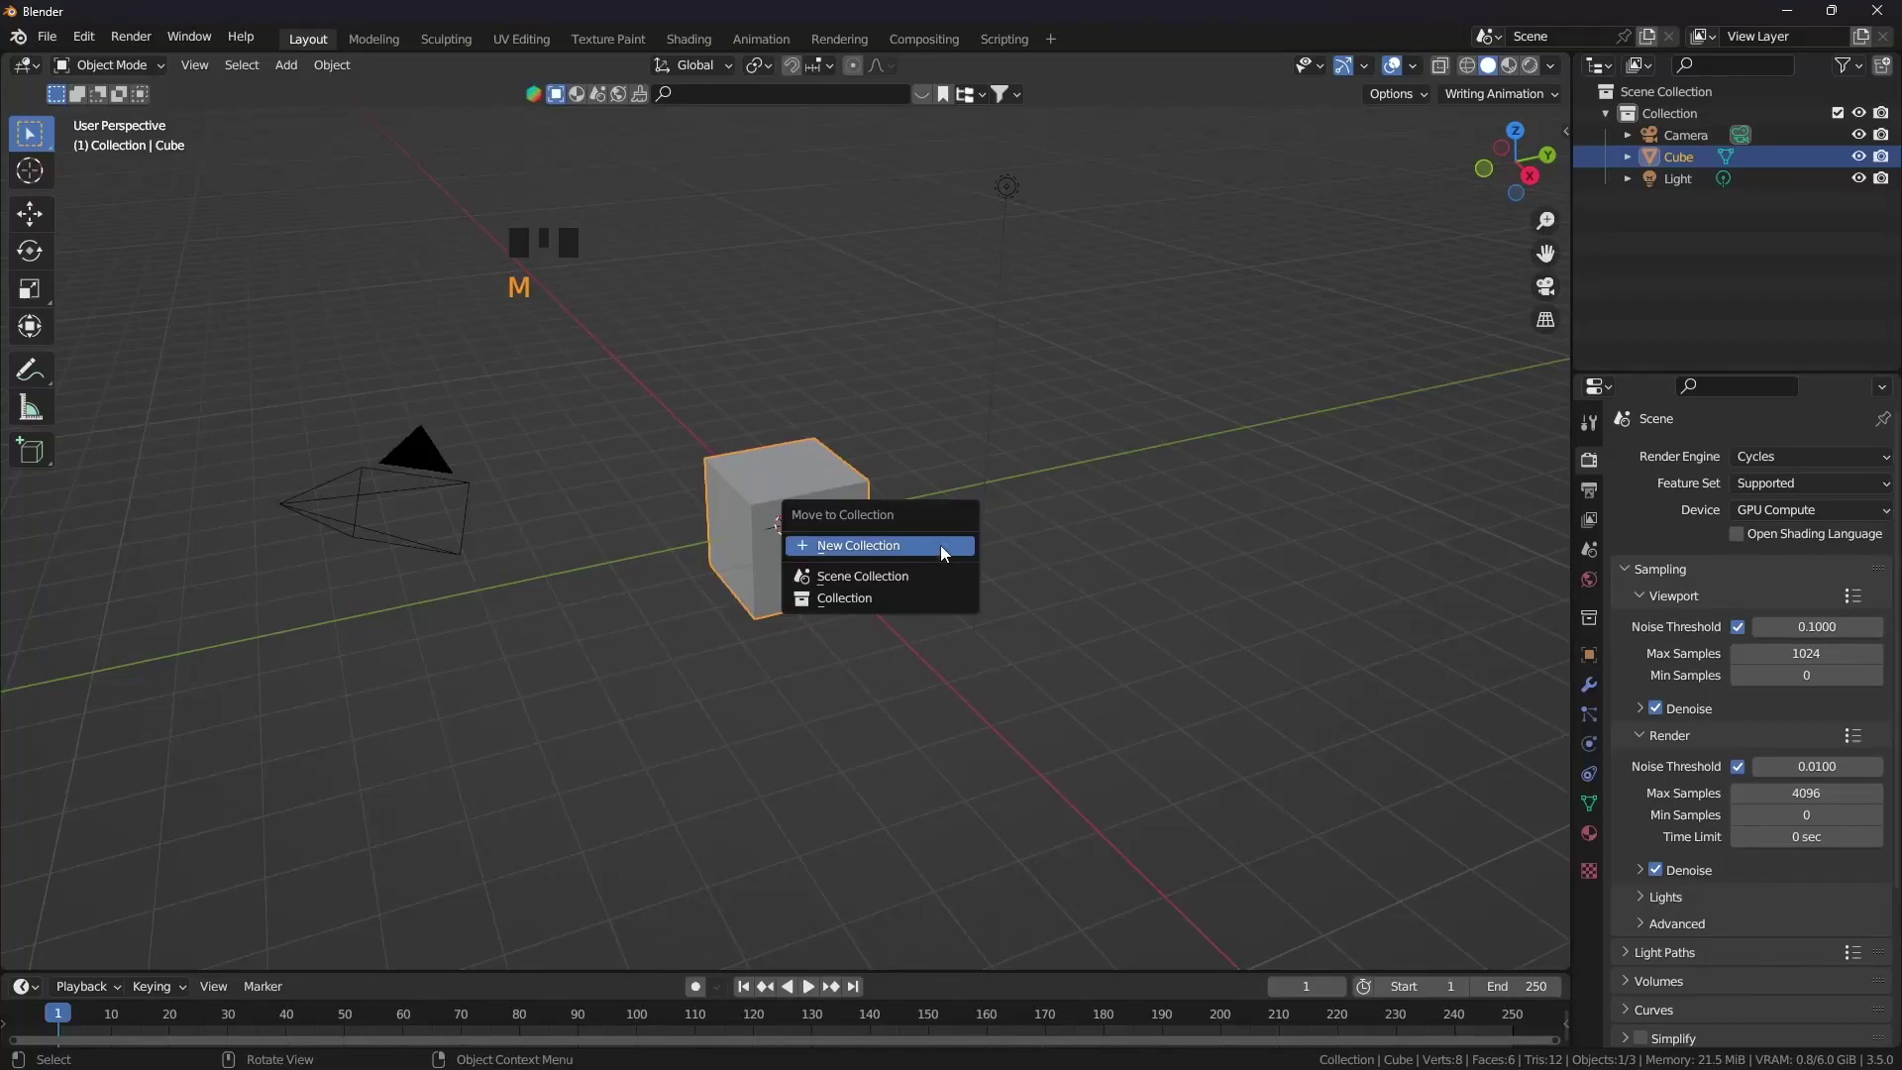
{"action": "left_click", "coordinate": [941, 546]}
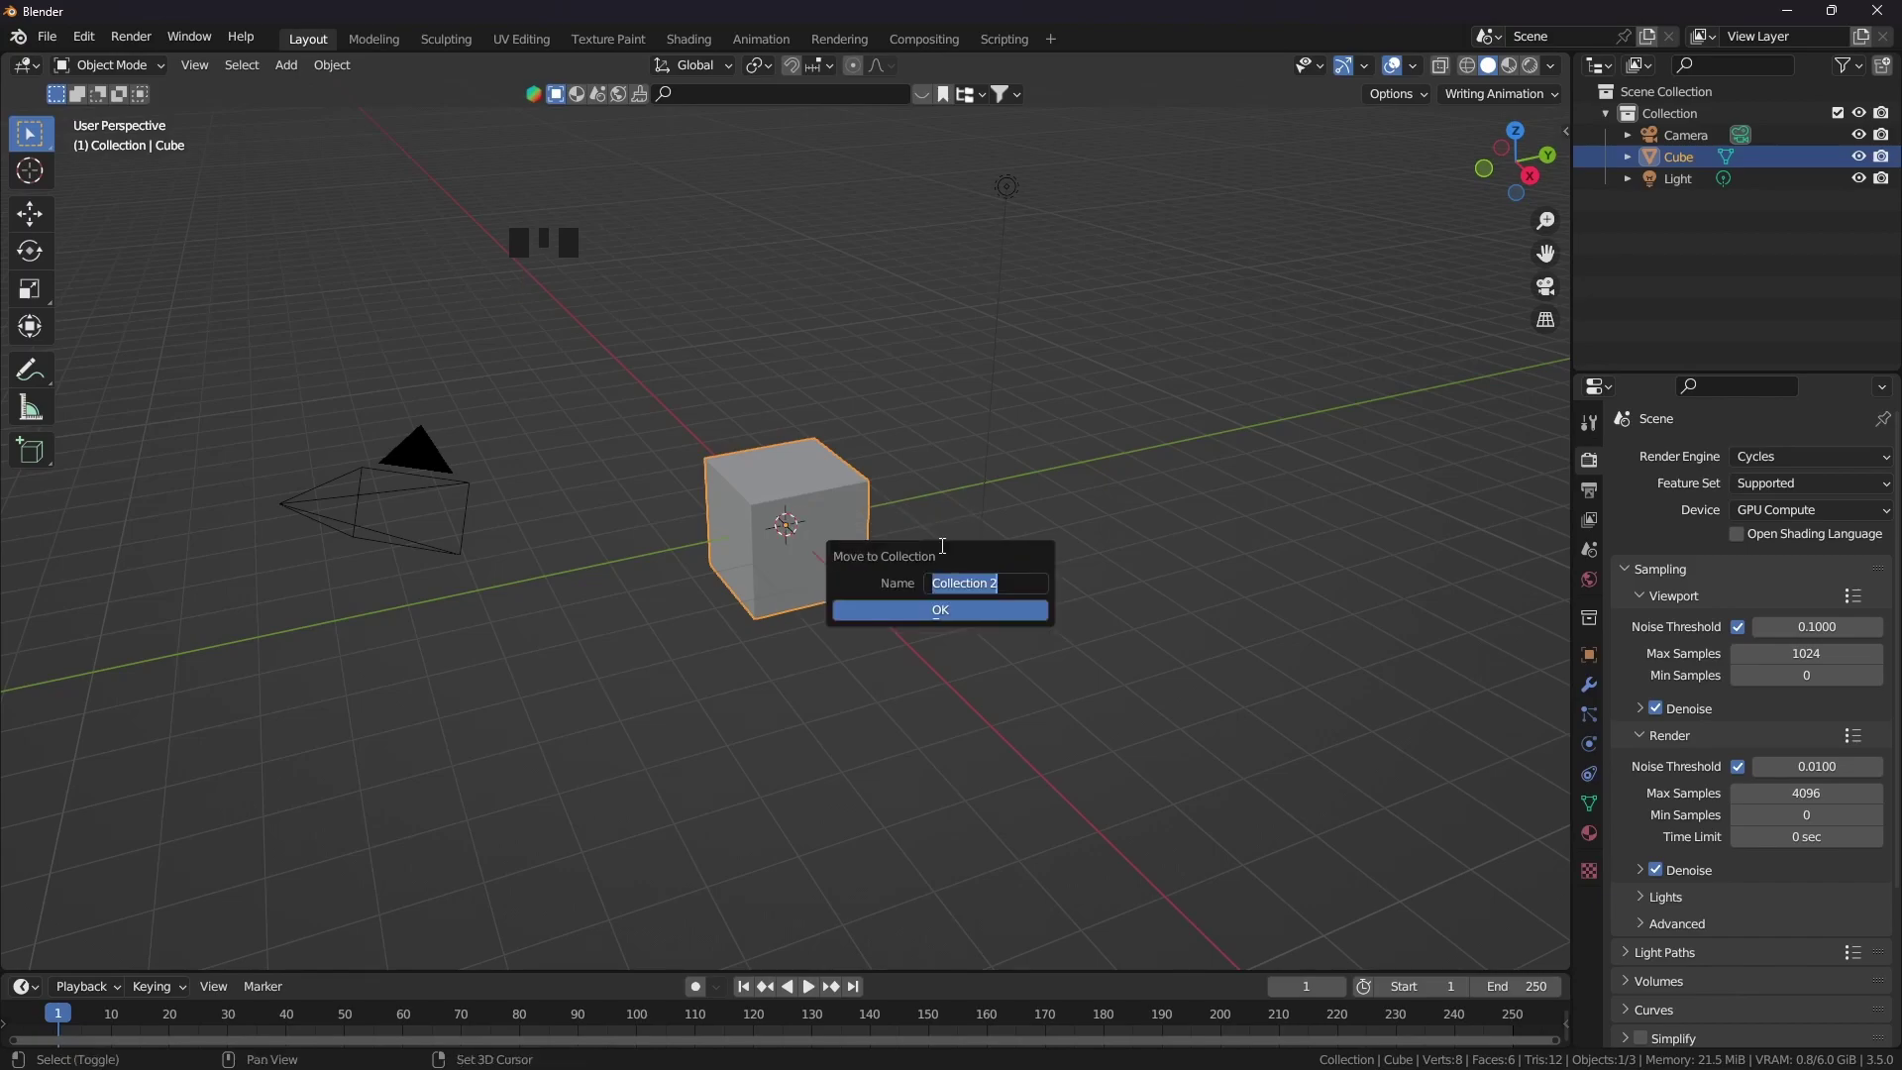
{"action": "type", "text": "Popcom box"}
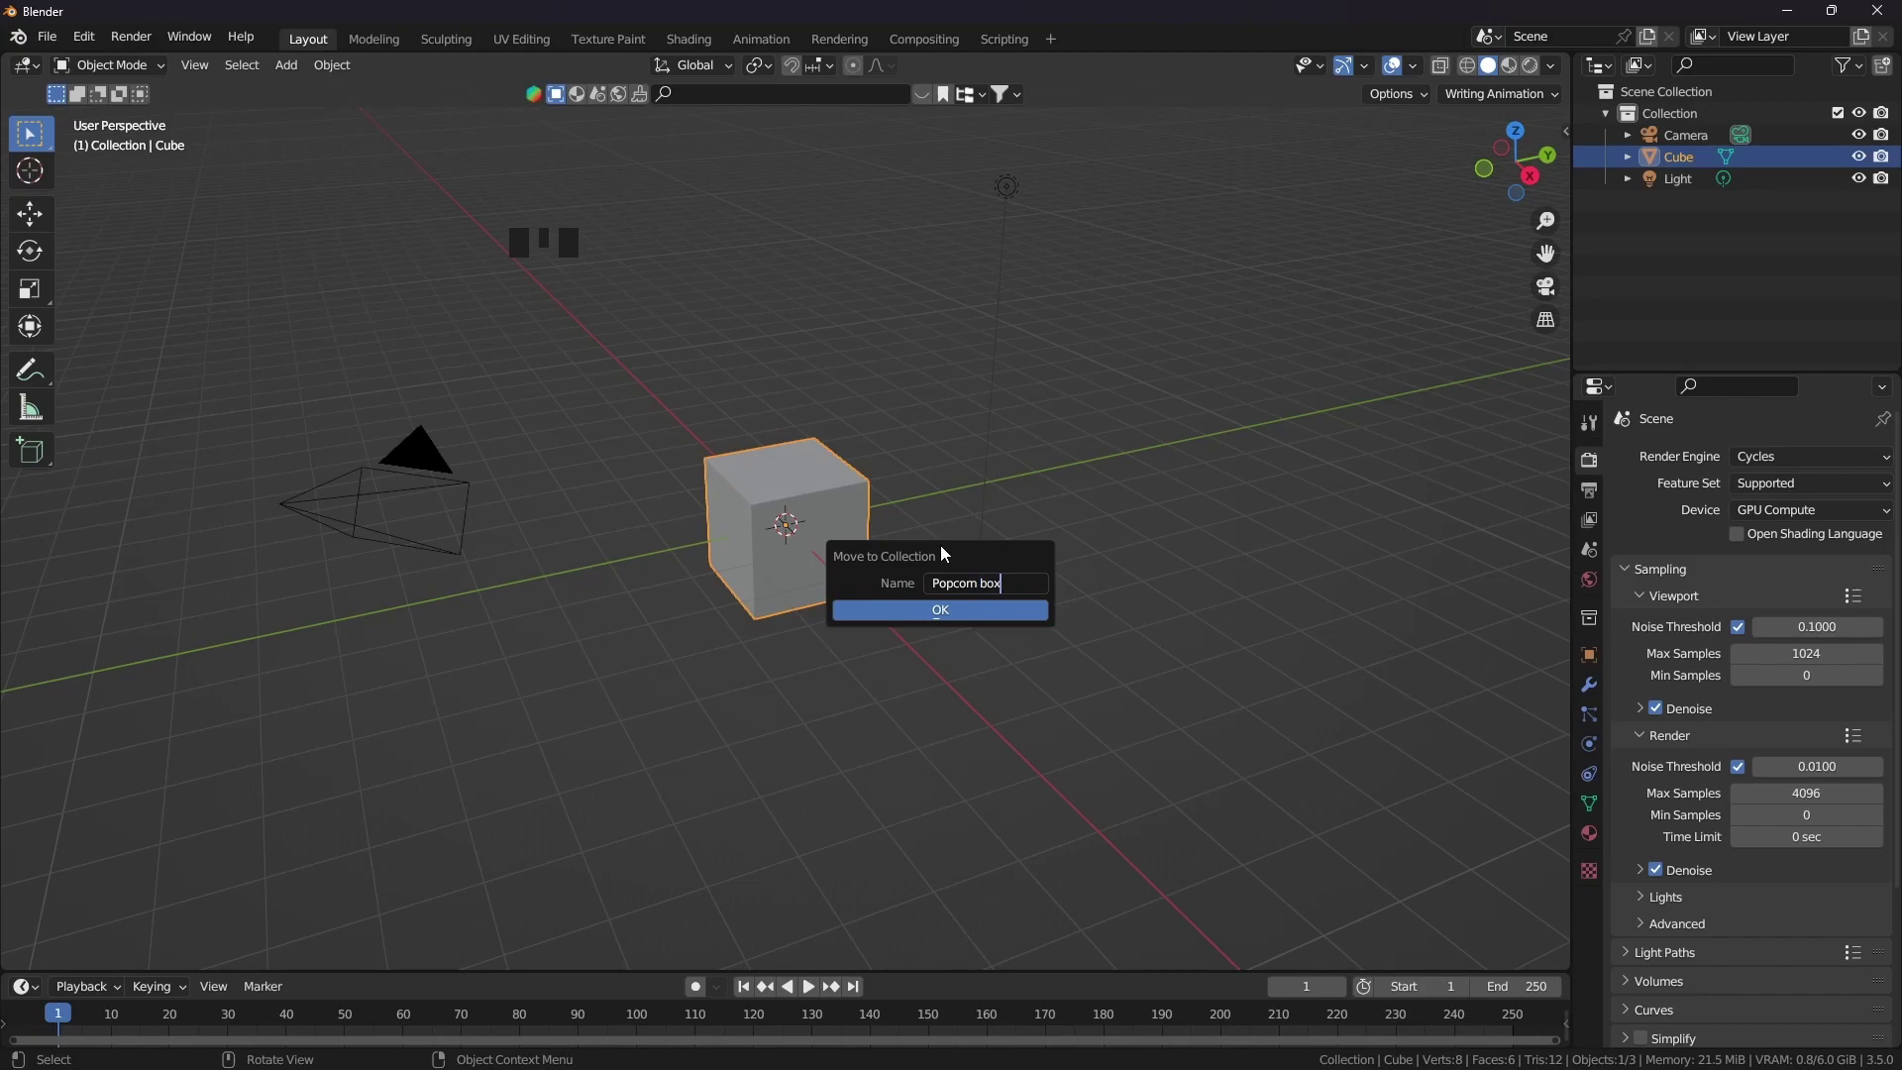
{"action": "left_click", "coordinate": [963, 606]}
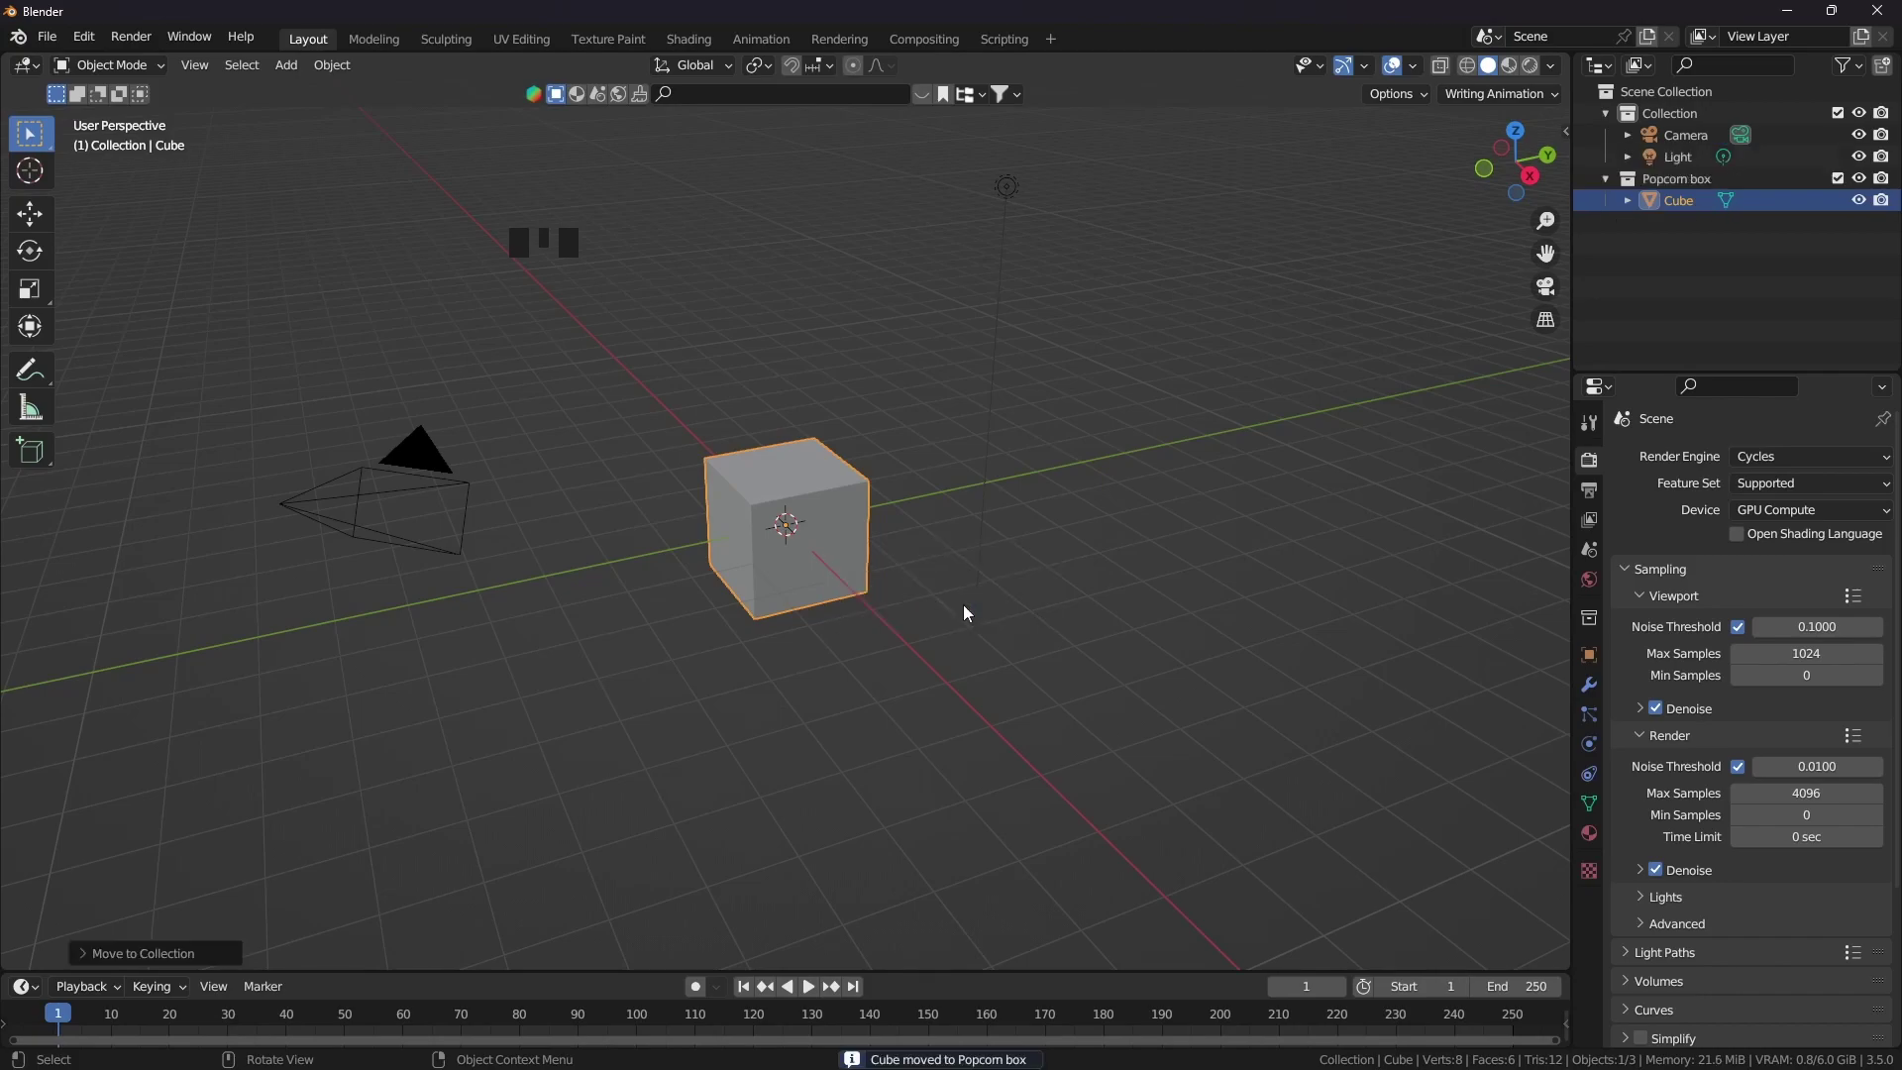
Raise the cube along the Z axis in front view until its base rests on the ground plane
{"action": "key", "text": "KP_1"}
{"action": "middle_click_drag", "start_coordinate": [749, 543], "coordinate": [830, 559], "text": "shift"}
{"action": "key", "text": "g"}
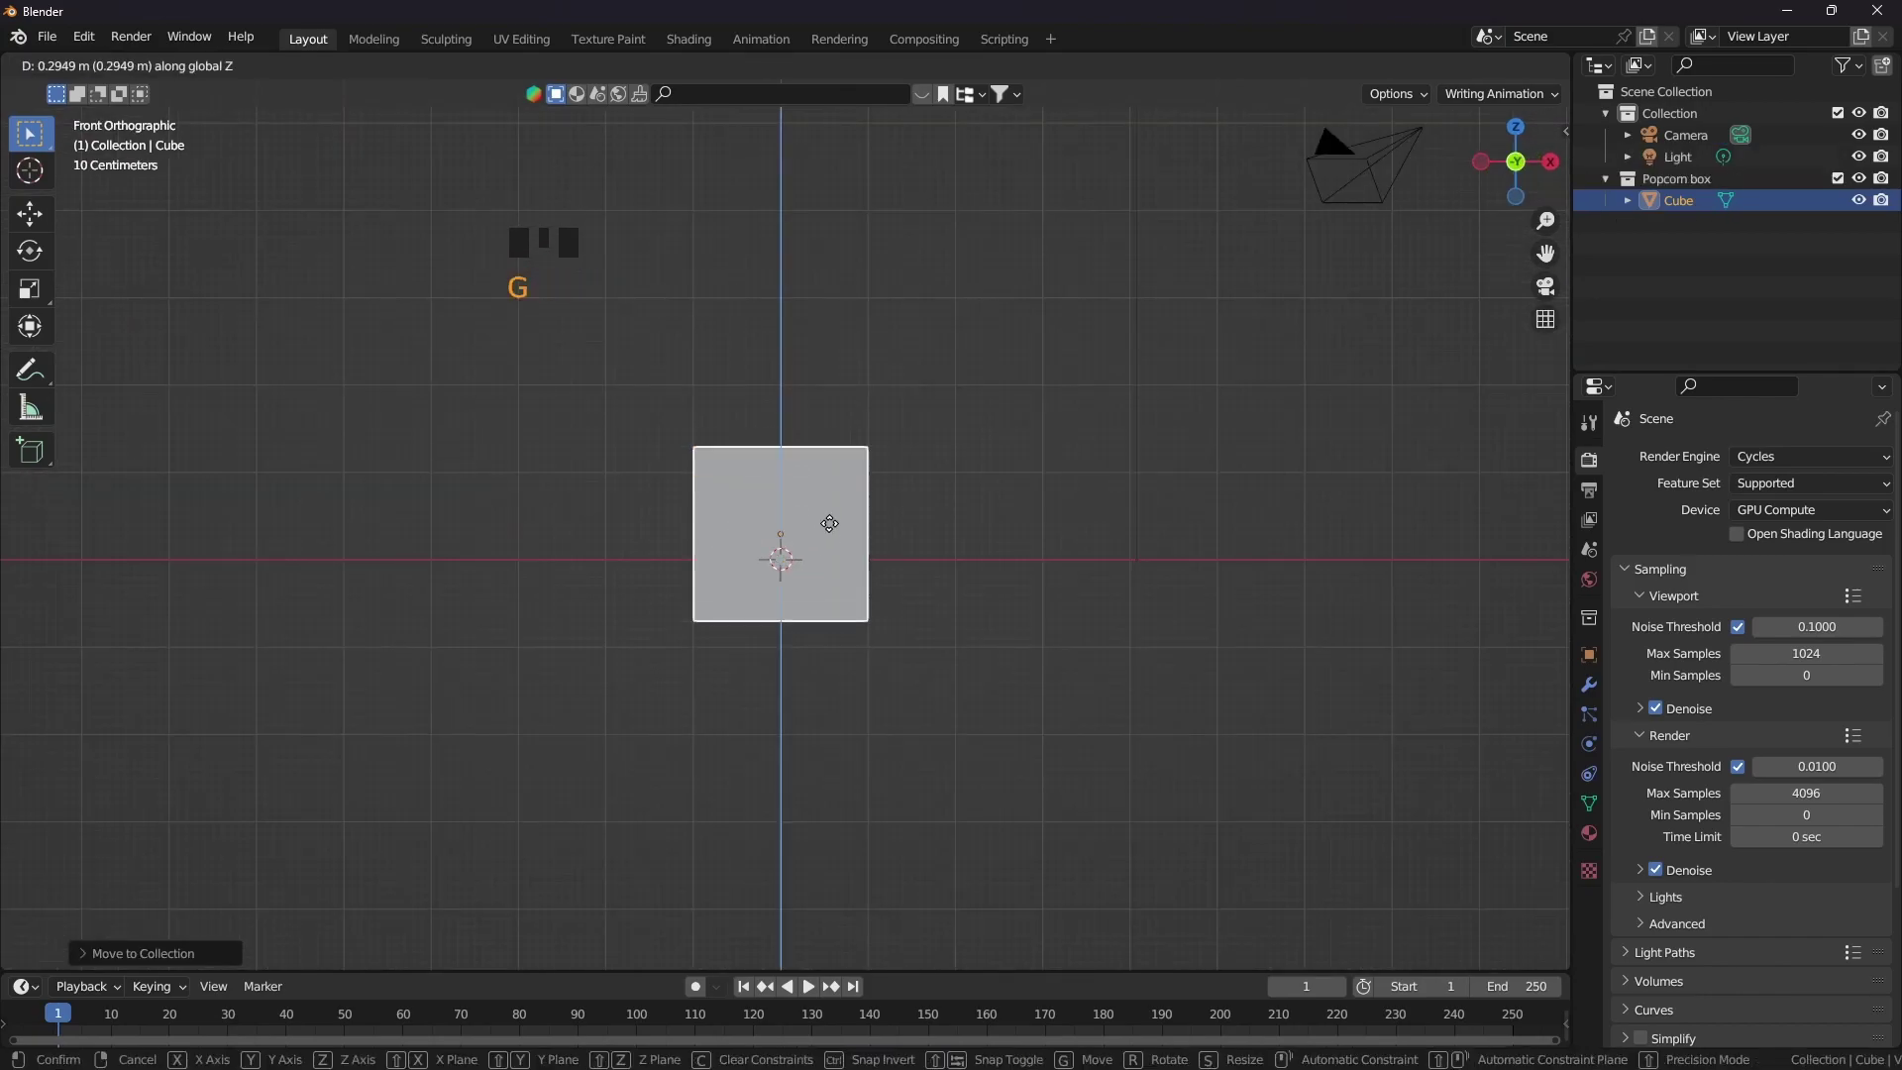
{"action": "left_click", "coordinate": [891, 474]}
{"action": "middle_click_drag", "start_coordinate": [890, 472], "coordinate": [798, 644]}
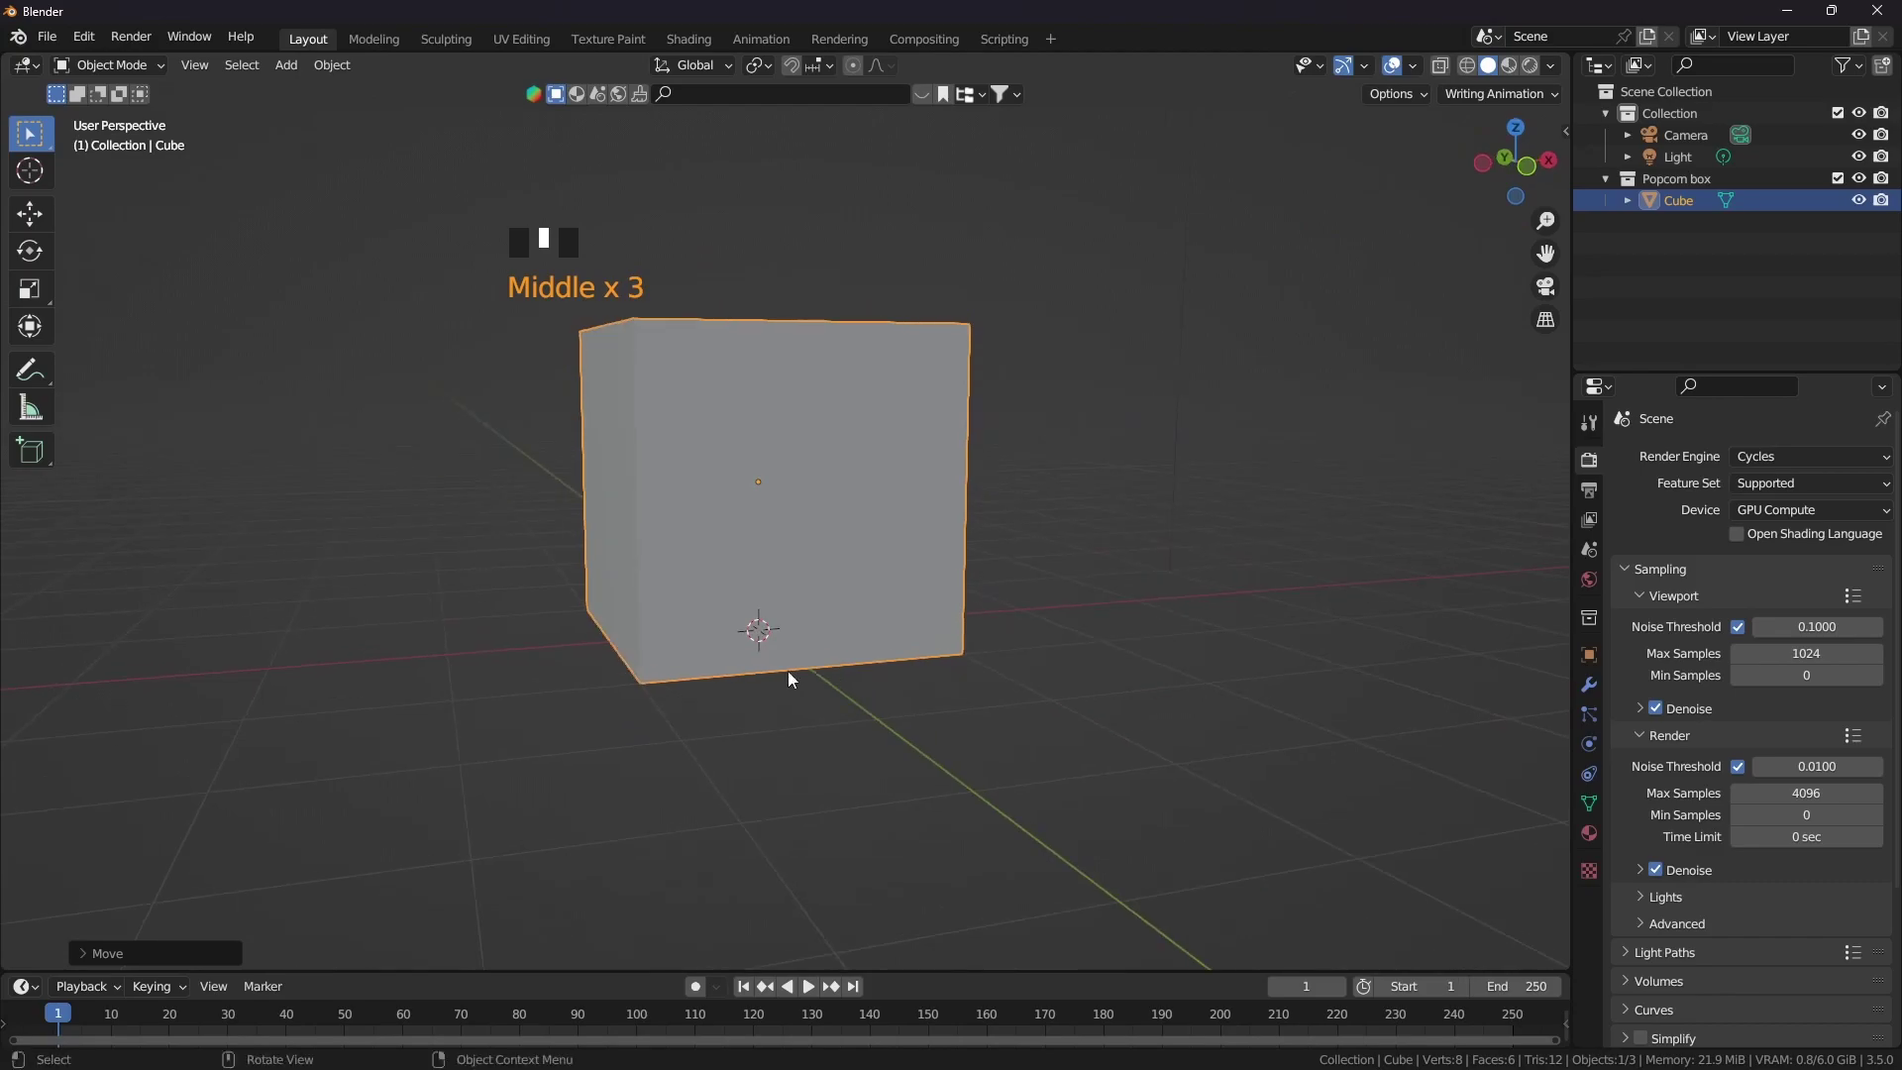
Scale the cube down around the 3D Cursor pivot to edges of about 0.224 m and apply all transforms
{"action": "key", "text": "period"}
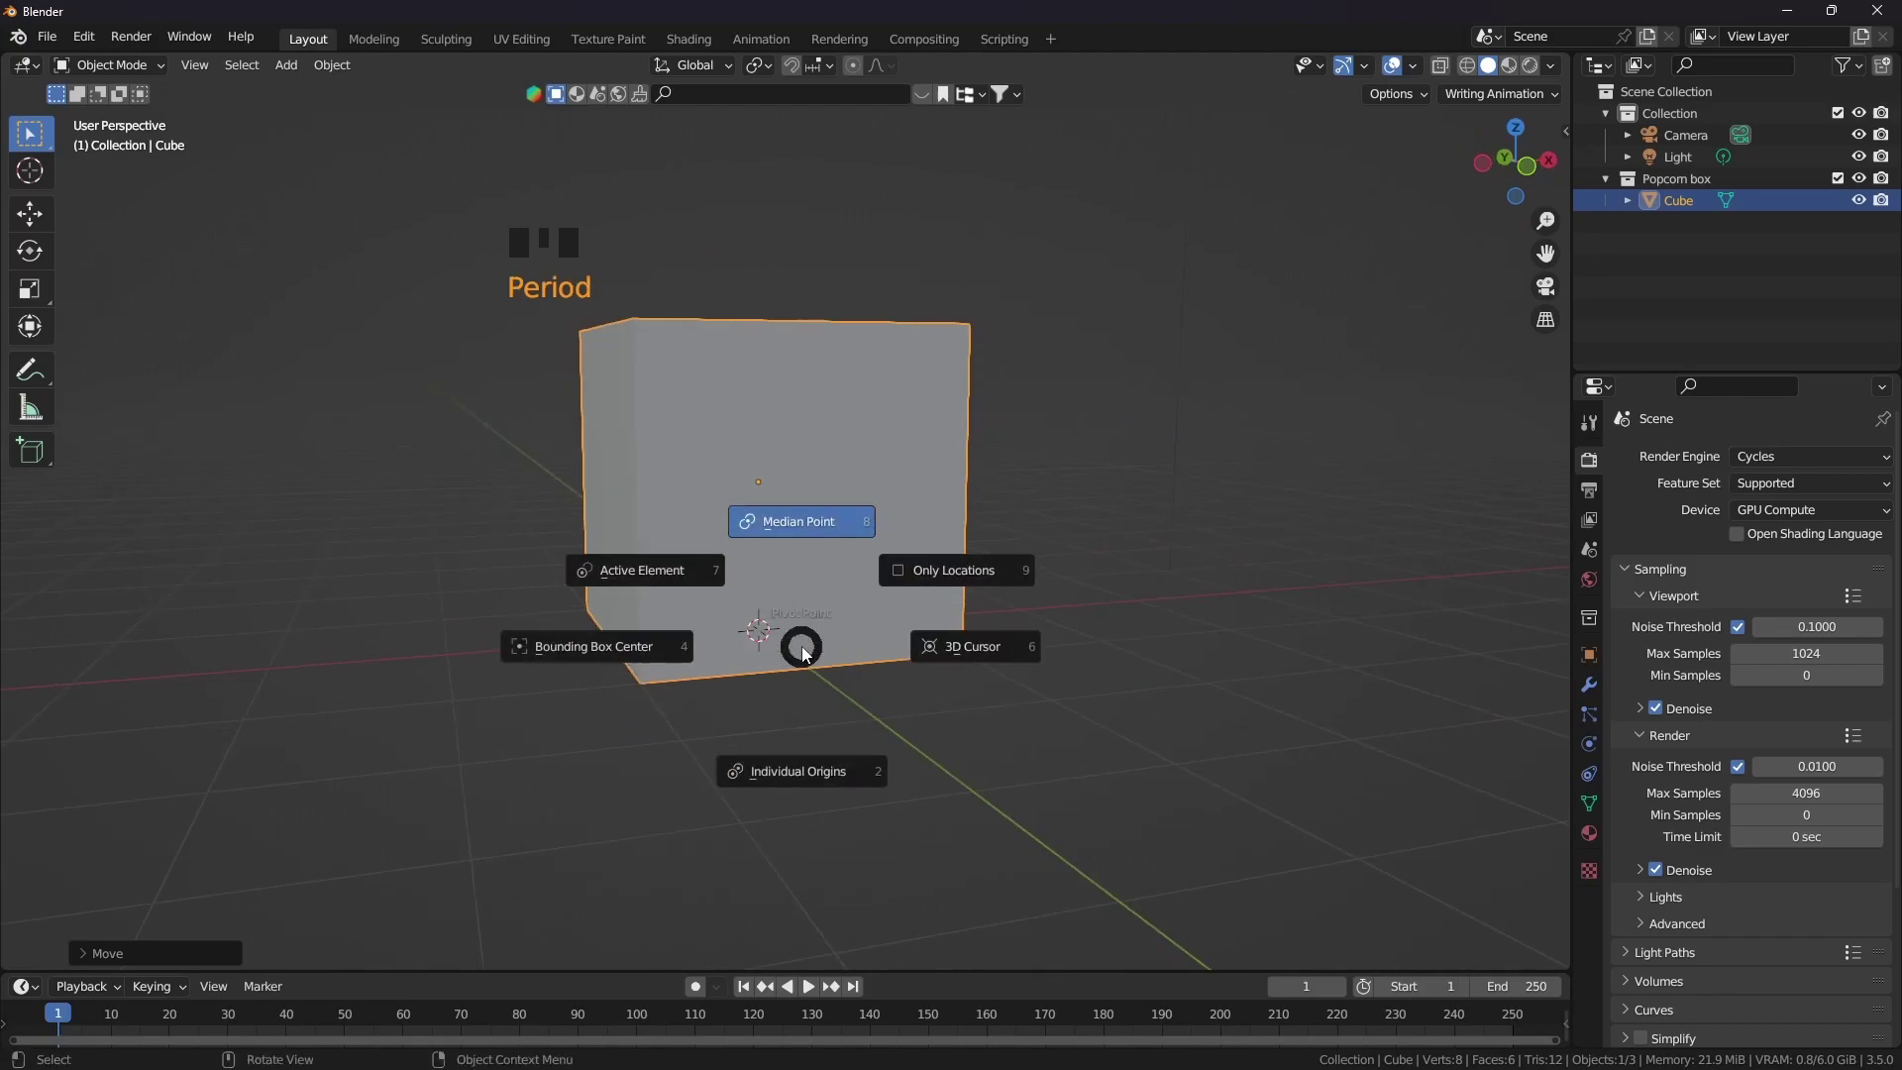
{"action": "left_click", "coordinate": [959, 650]}
{"action": "key", "text": "s"}
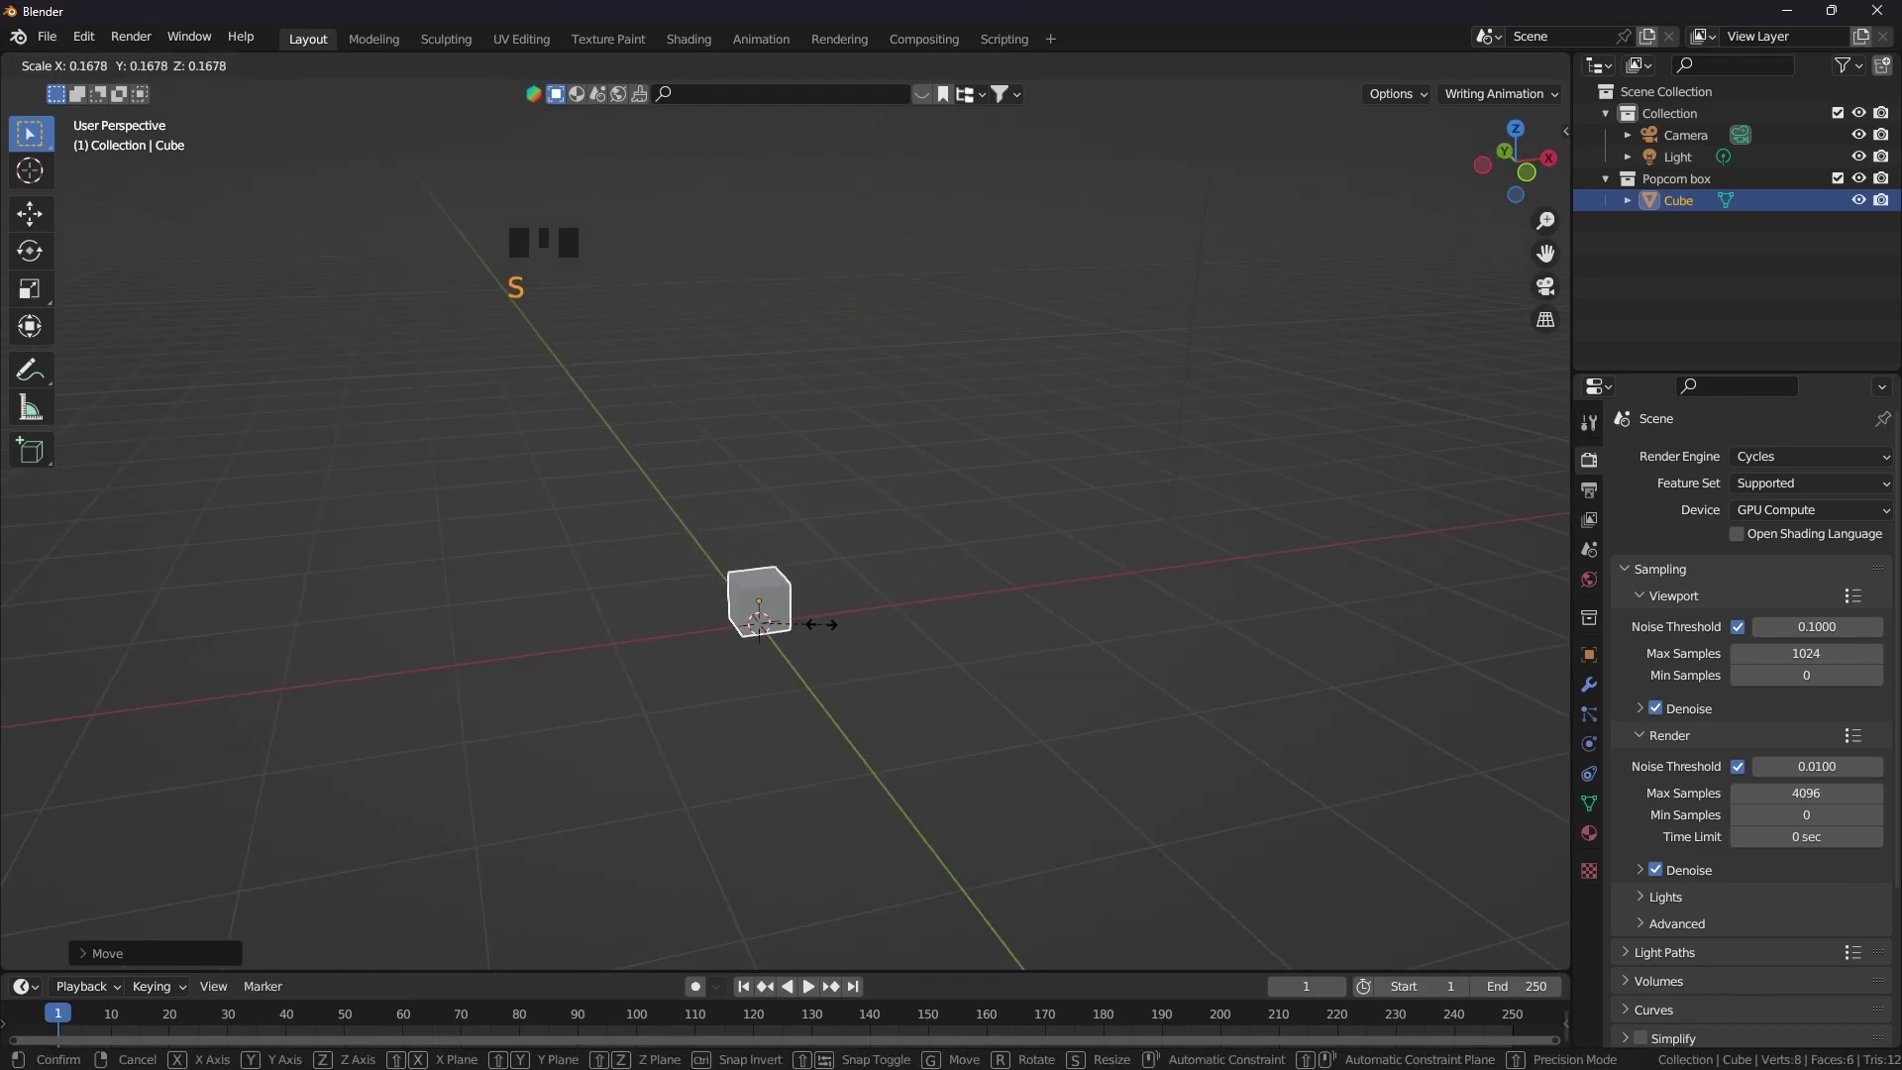
{"action": "left_click", "coordinate": [781, 597]}
{"action": "key", "text": "KP_Decimal"}
{"action": "key", "text": "ctrl+a"}
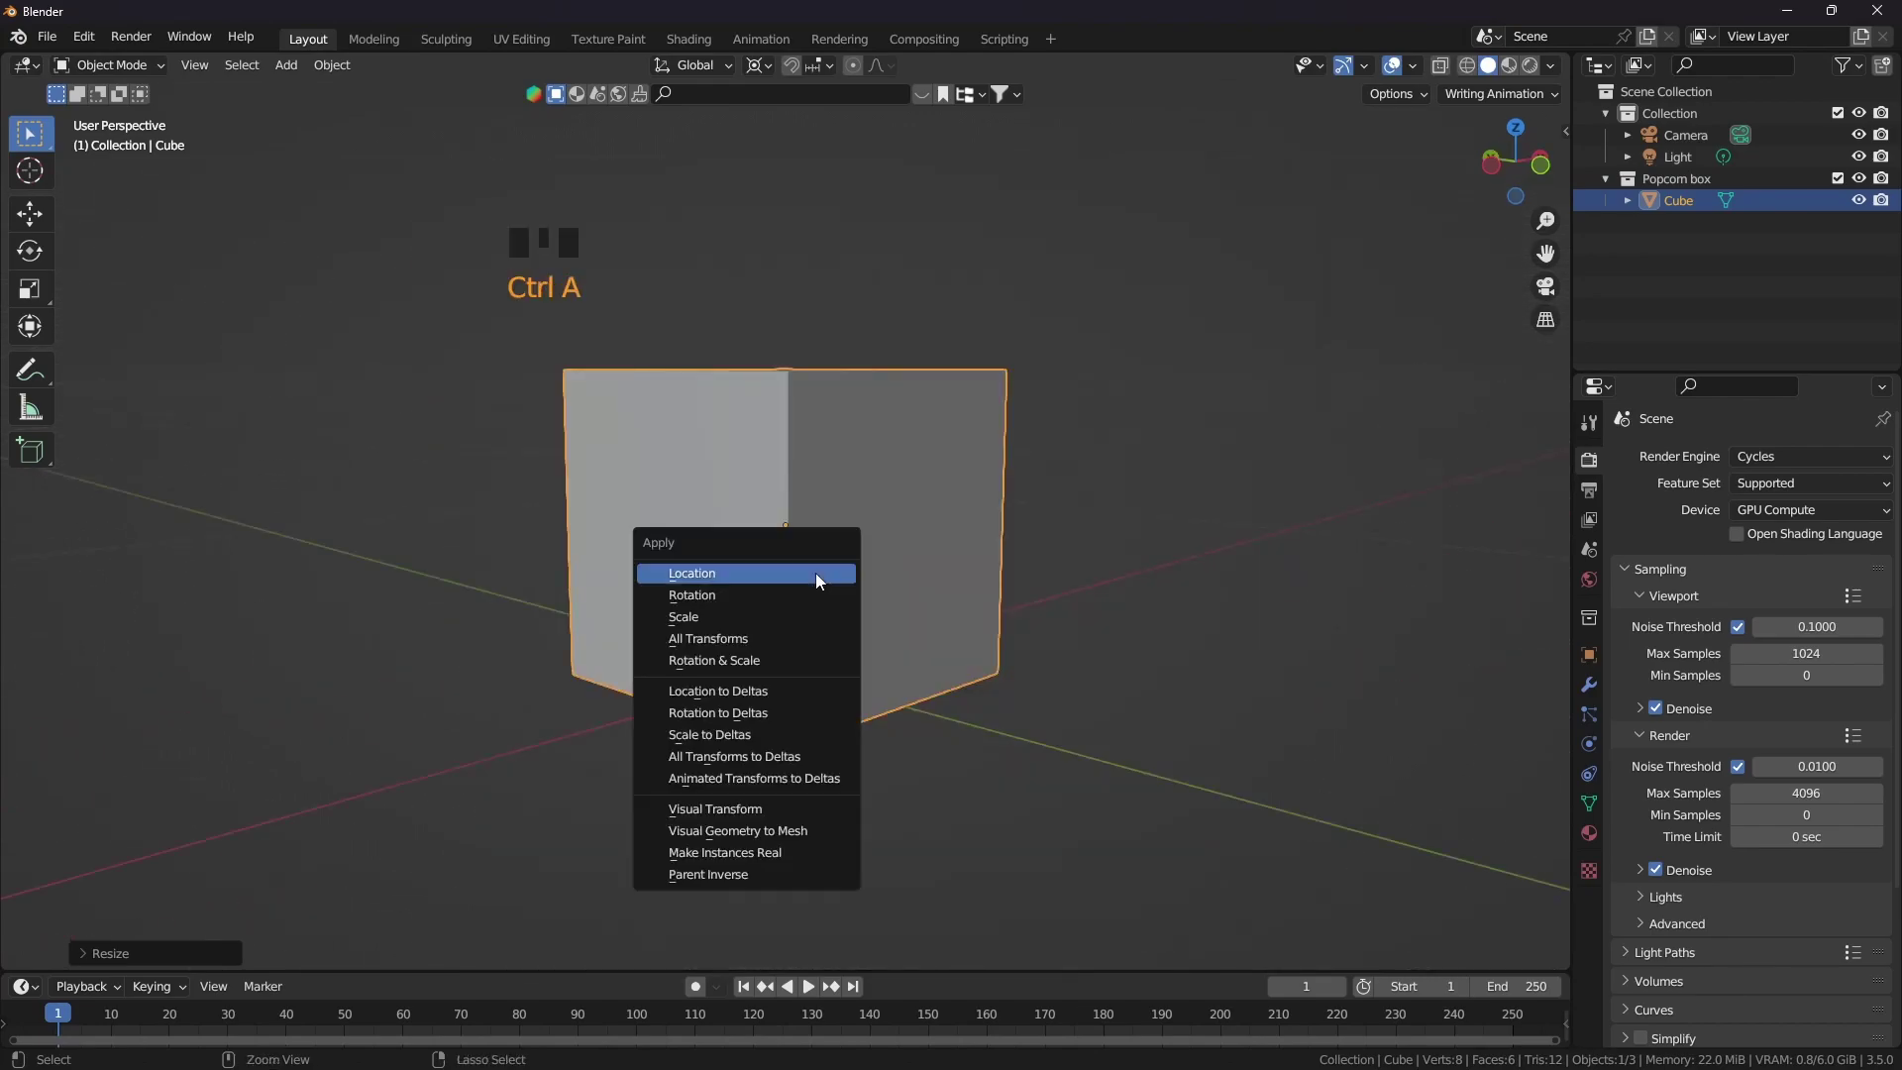
{"action": "left_click", "coordinate": [786, 640]}
Enter Edit Mode on the cube and turn on the Edge Length measurement overlay
{"action": "middle_click_drag", "start_coordinate": [782, 636], "coordinate": [1329, 160]}
{"action": "key", "text": "Tab"}
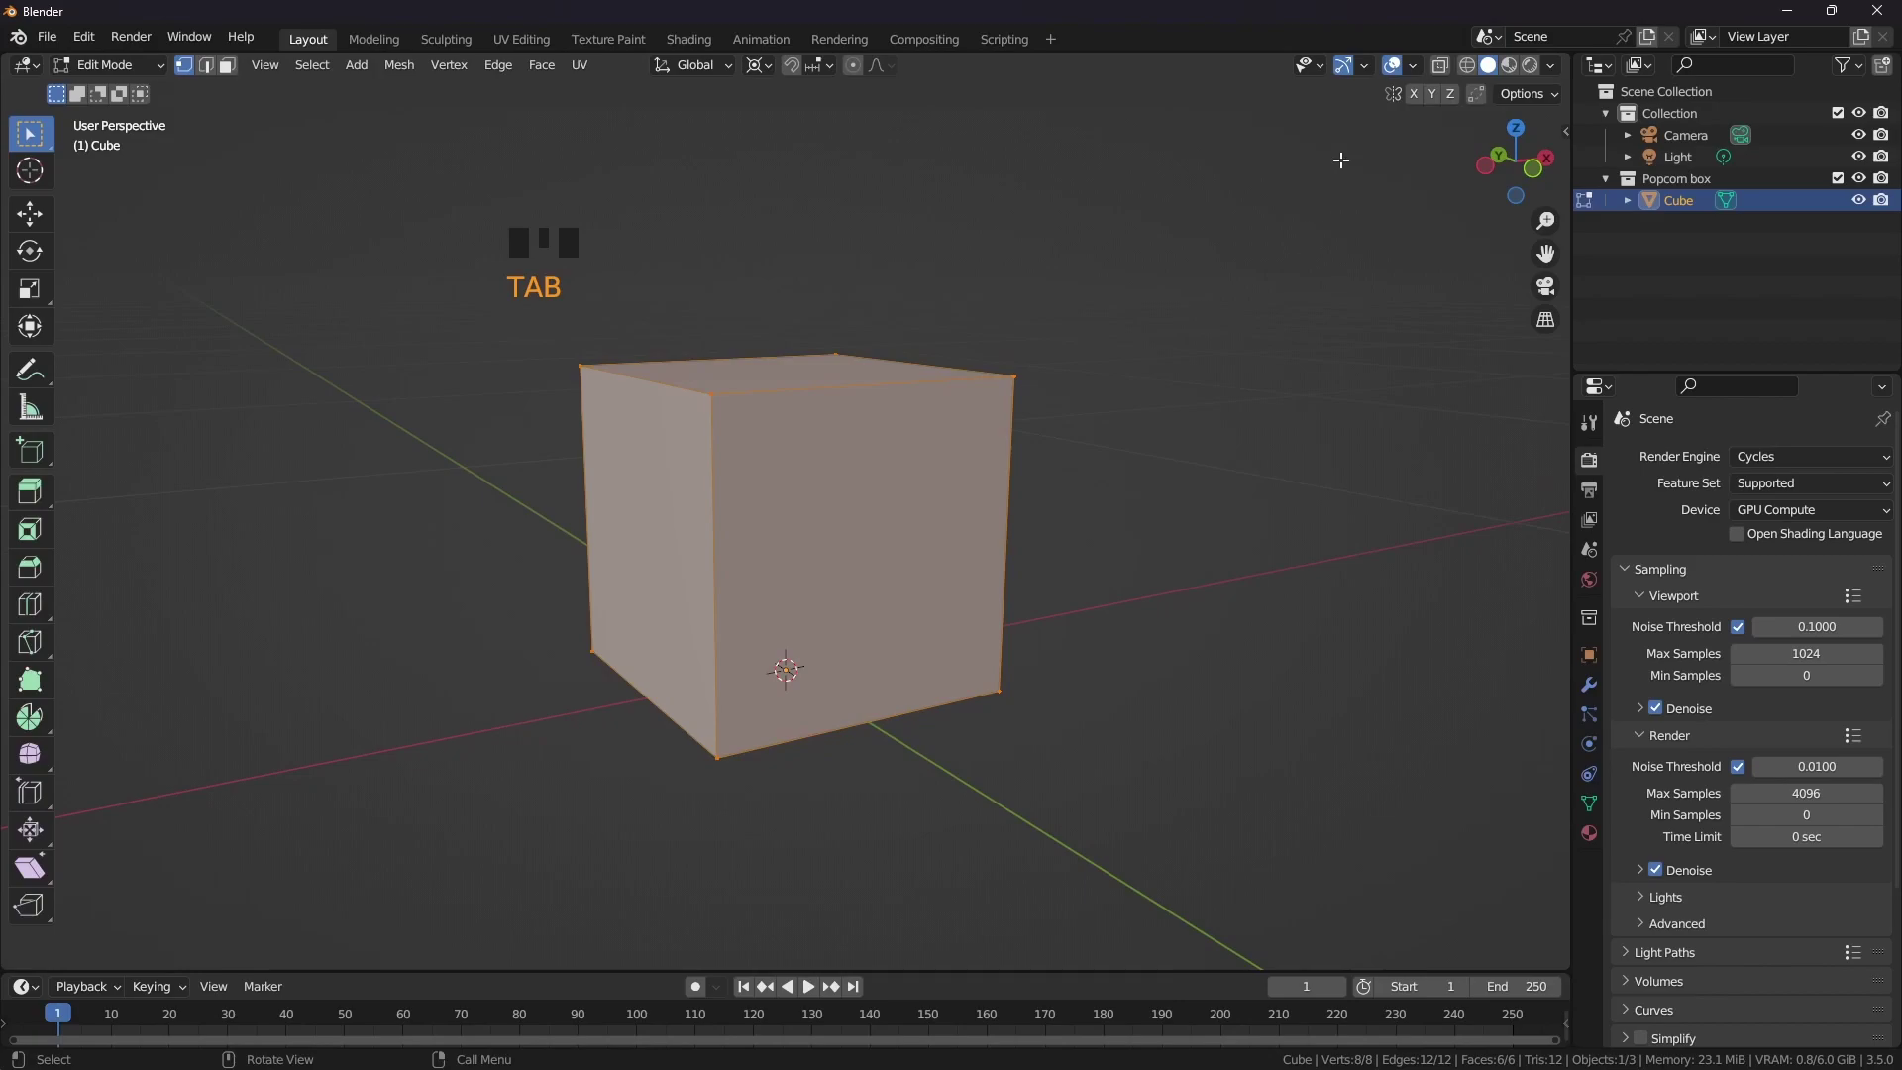
{"action": "left_click", "coordinate": [1414, 67]}
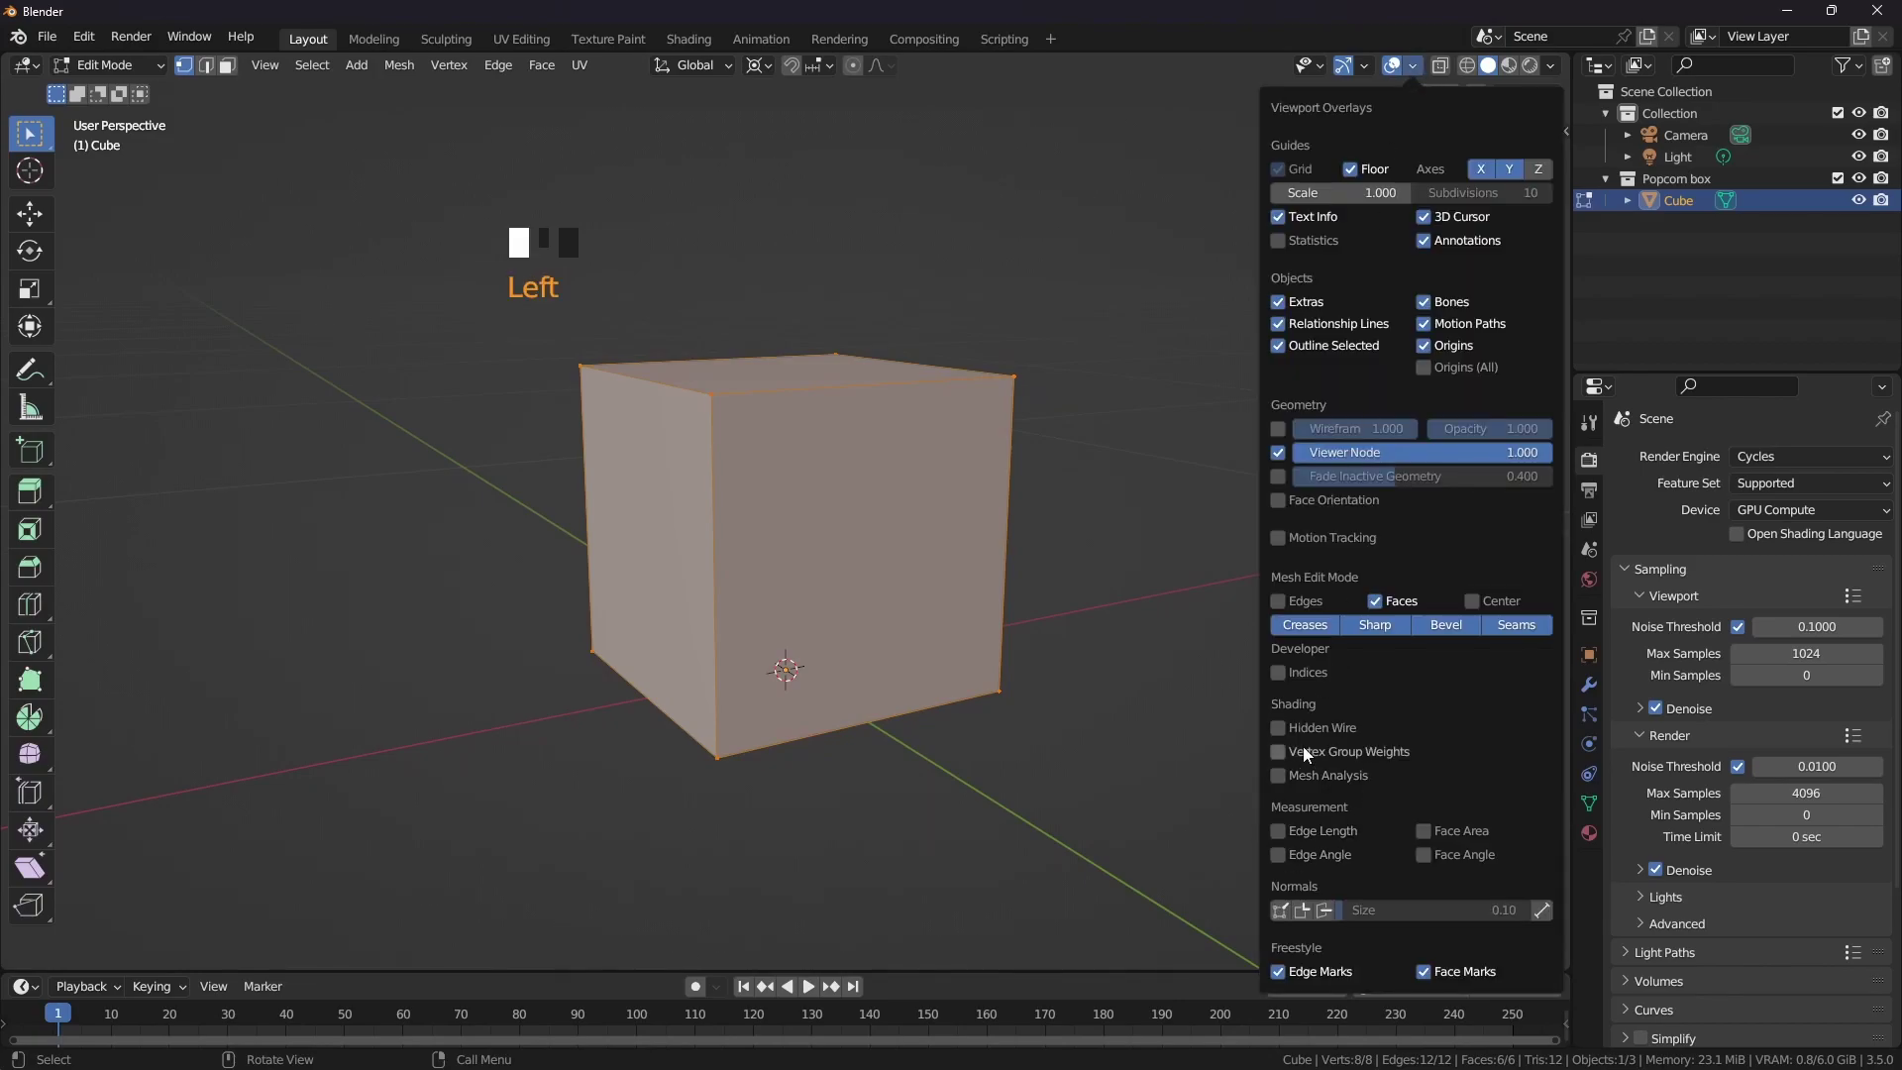
{"action": "left_click", "coordinate": [1278, 830]}
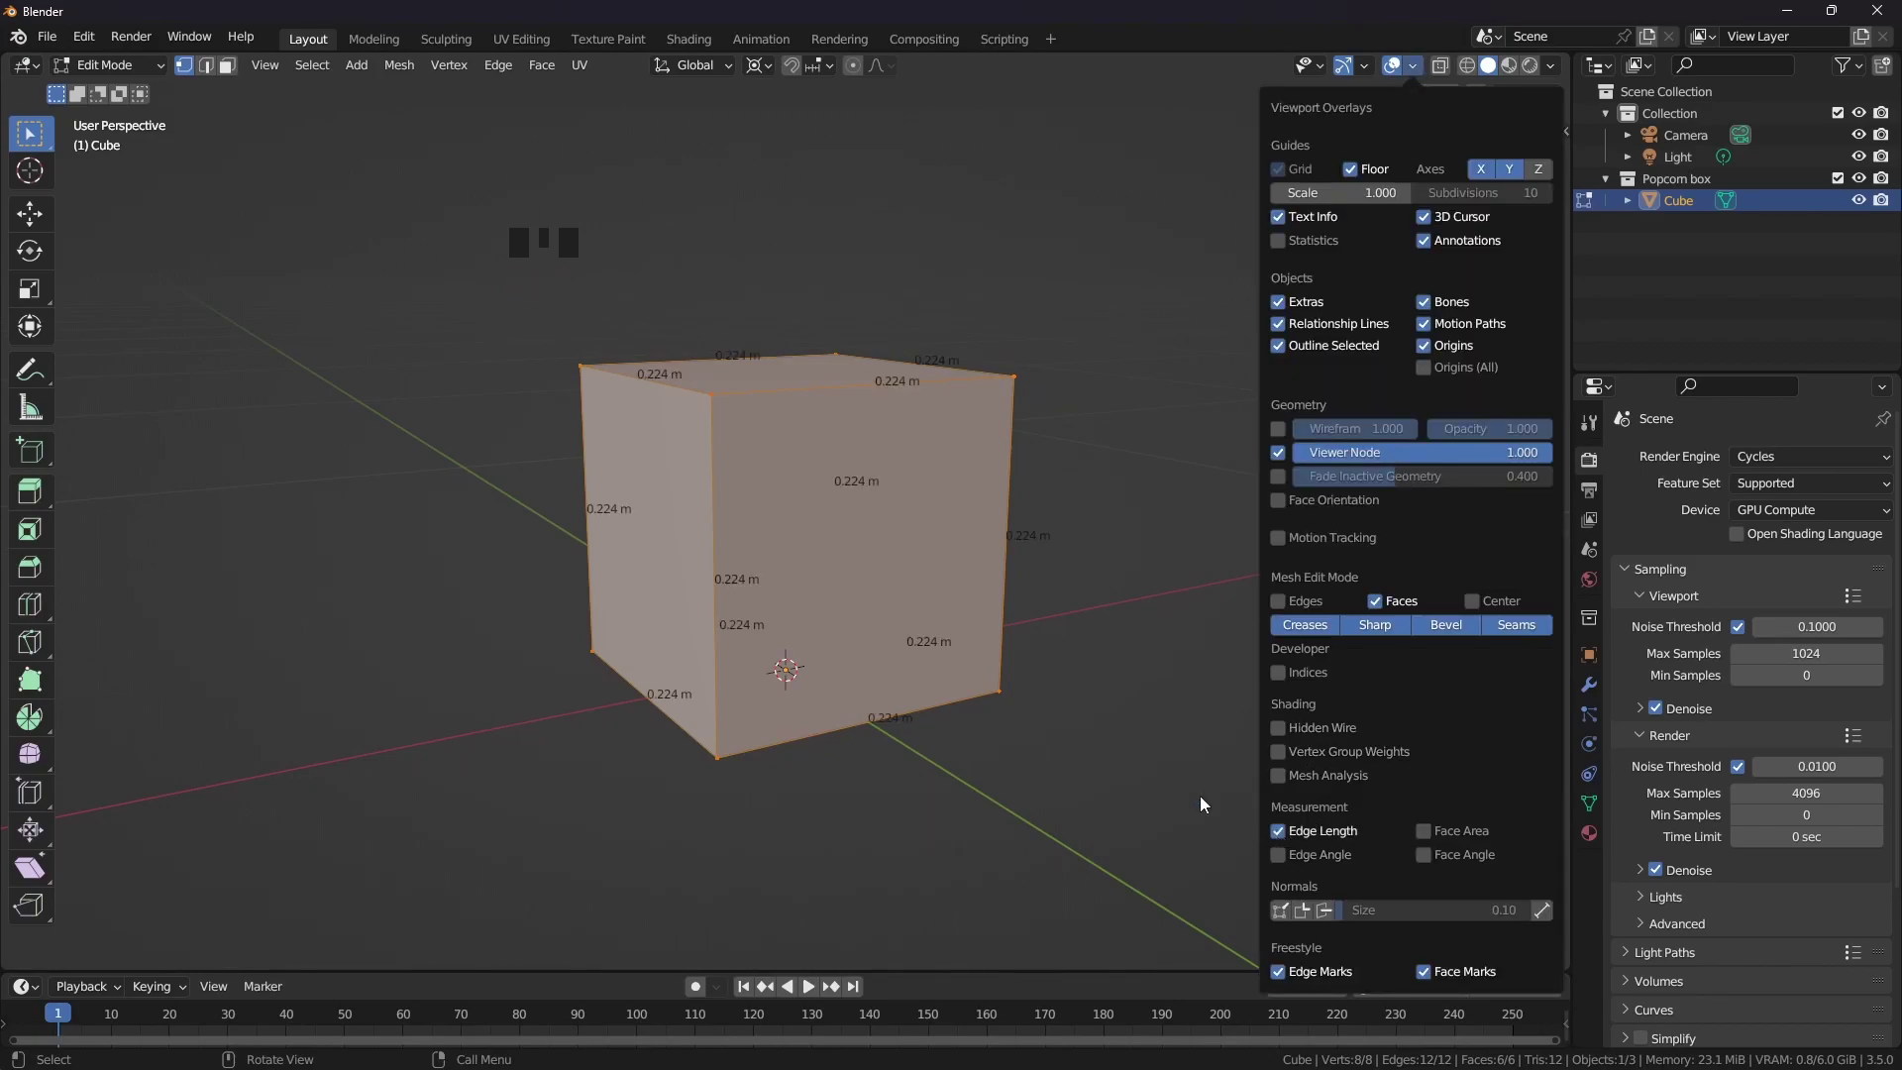
{"action": "middle_click", "coordinate": [875, 489]}
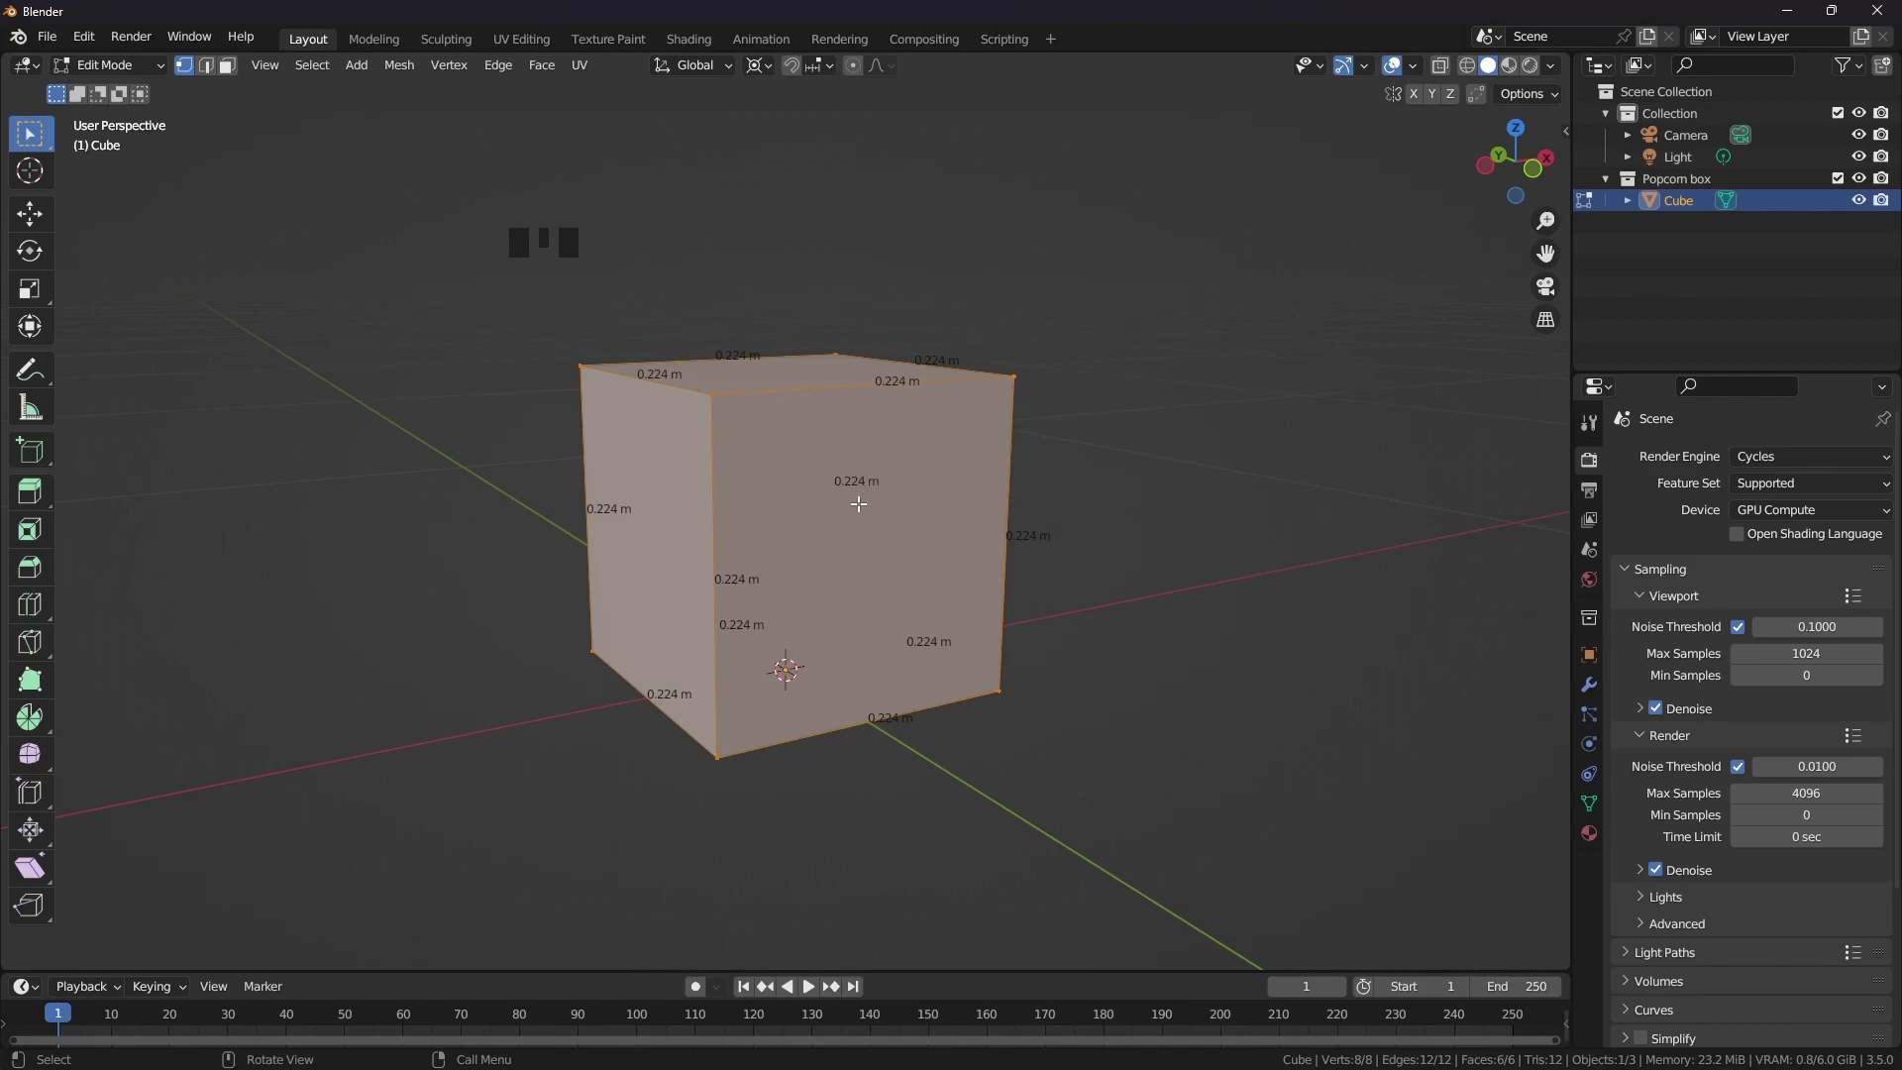
Scale the cube down in Object Mode to edges of about 0.195 m and apply all transforms
{"action": "key", "text": "Tab"}
{"action": "key", "text": "s"}
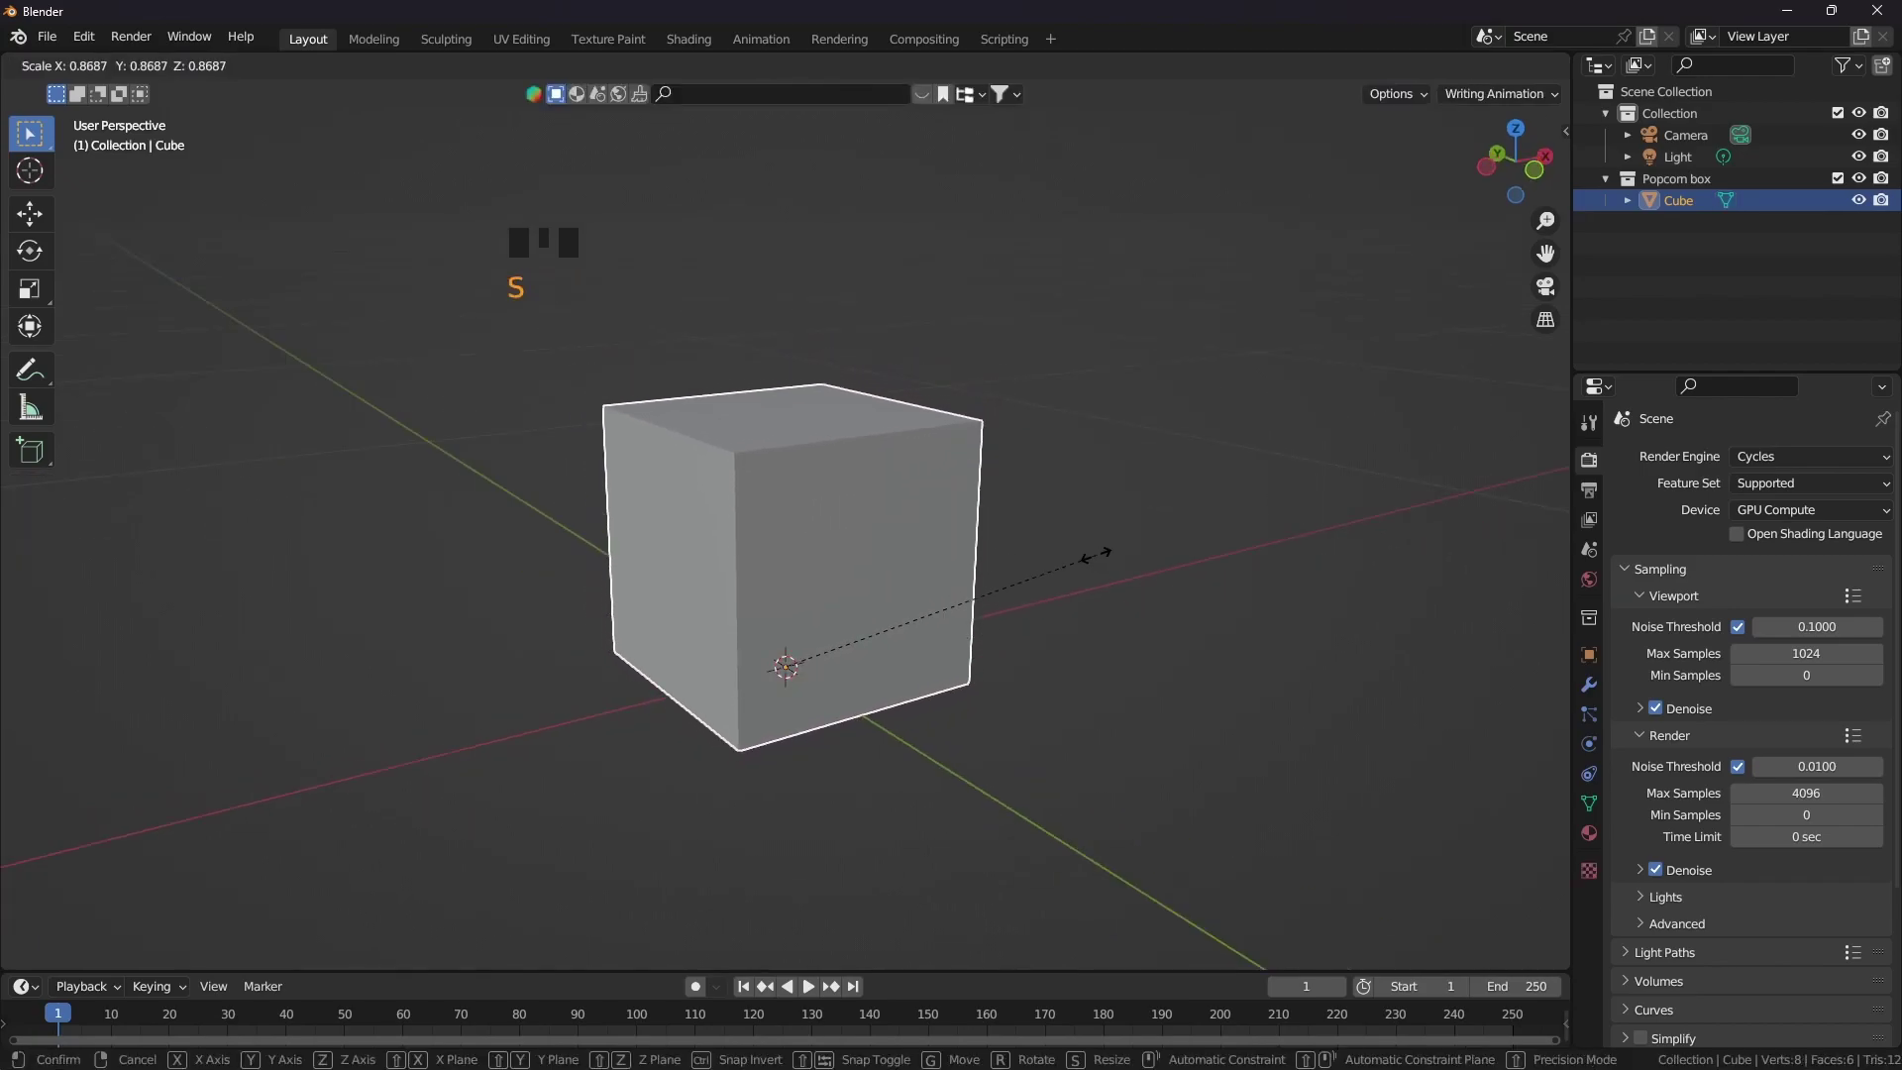
{"action": "left_click", "coordinate": [1094, 555]}
{"action": "key", "text": "ctrl+a"}
{"action": "left_click", "coordinate": [1090, 552]}
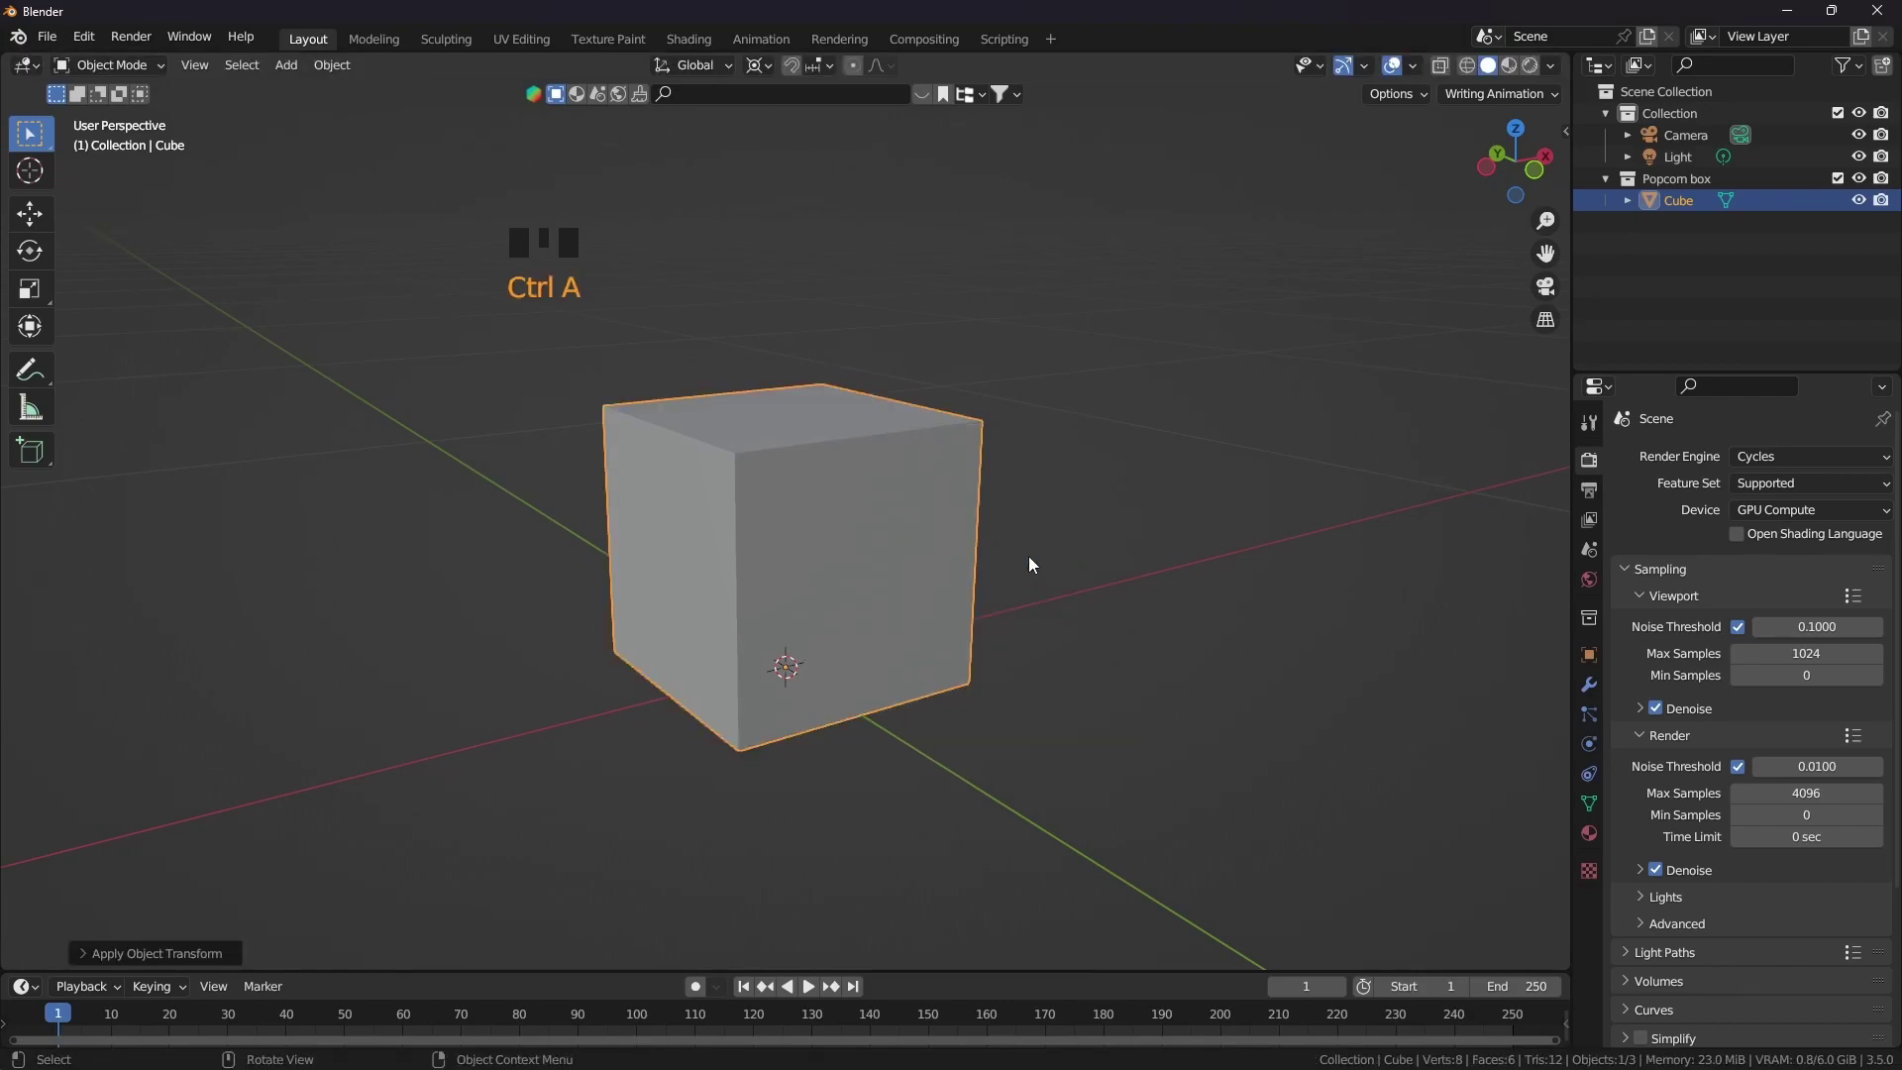
{"action": "key", "text": "ctrl+a"}
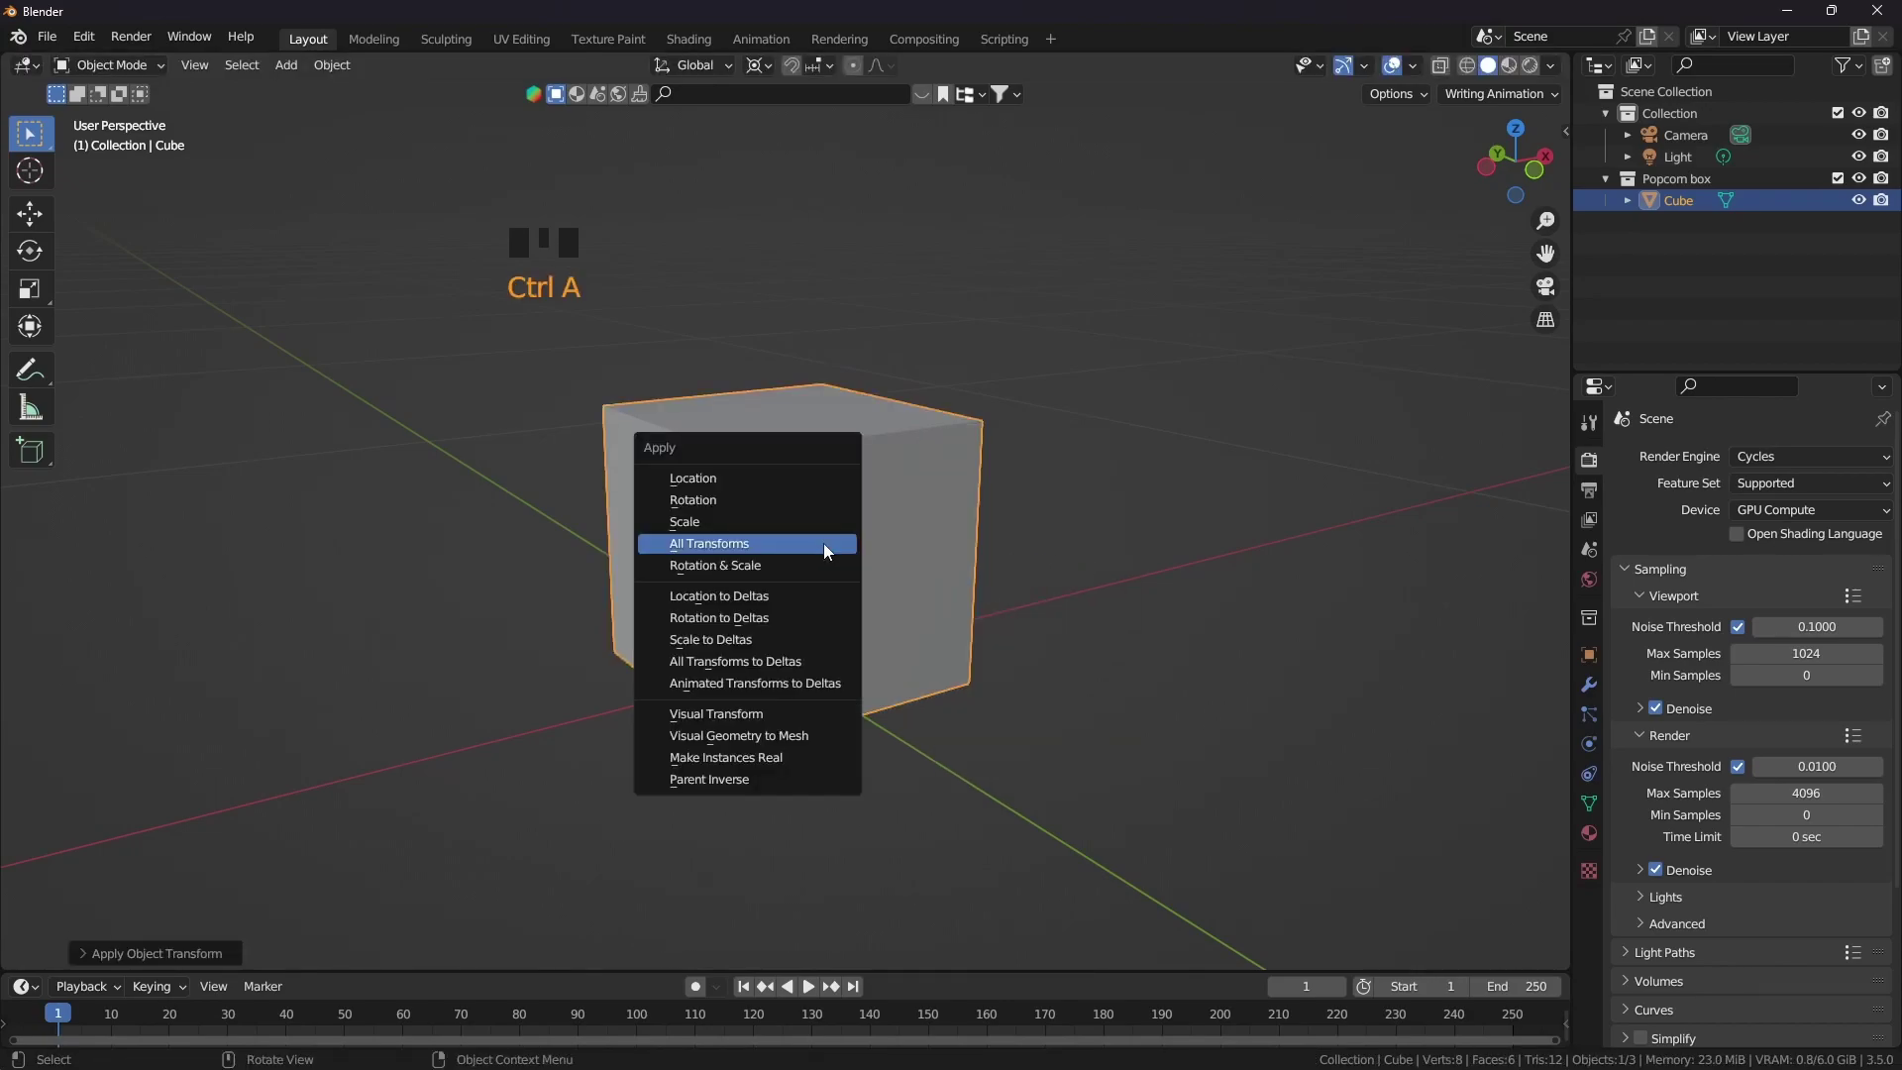
{"action": "left_click", "coordinate": [730, 554]}
{"action": "key", "text": "Tab"}
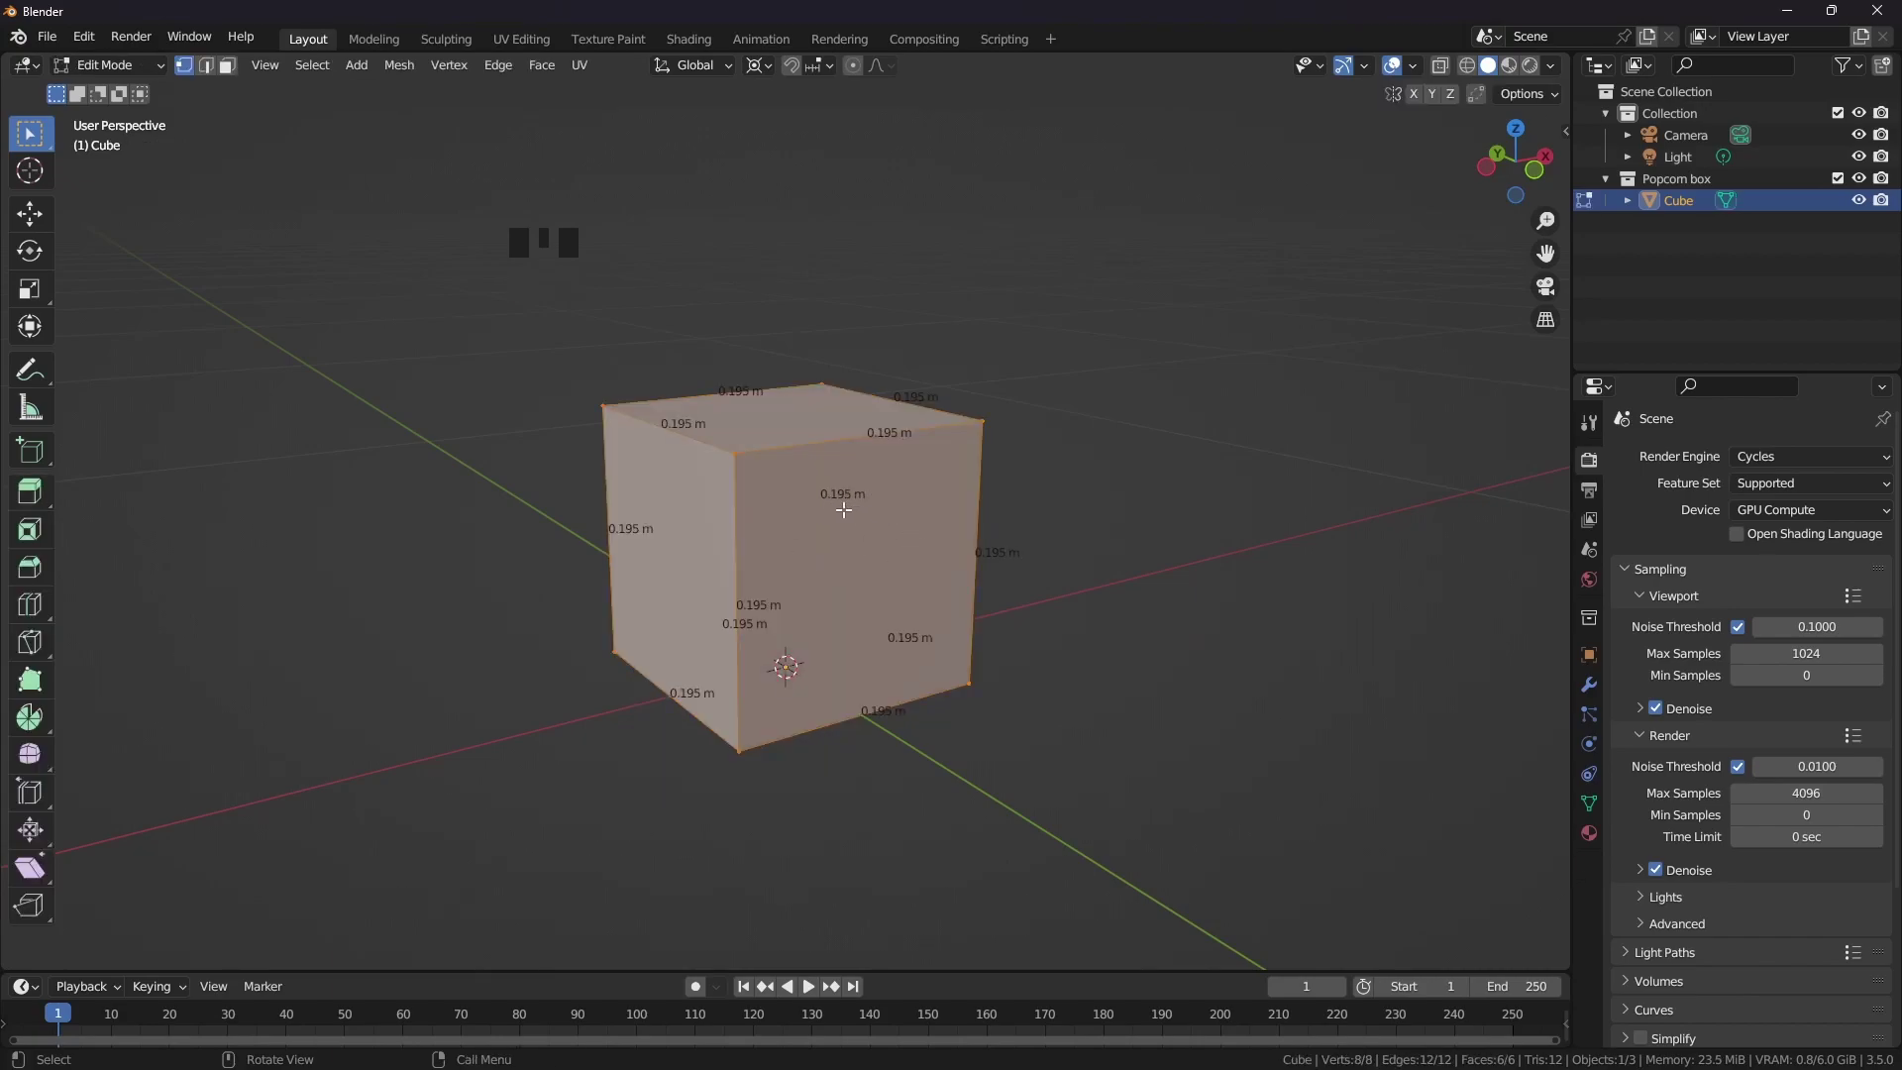
Try scaling the cube up to edges of about 0.439 m and apply all transforms
{"action": "key", "text": "Tab"}
{"action": "key", "text": "s"}
{"action": "left_click", "coordinate": [712, 573]}
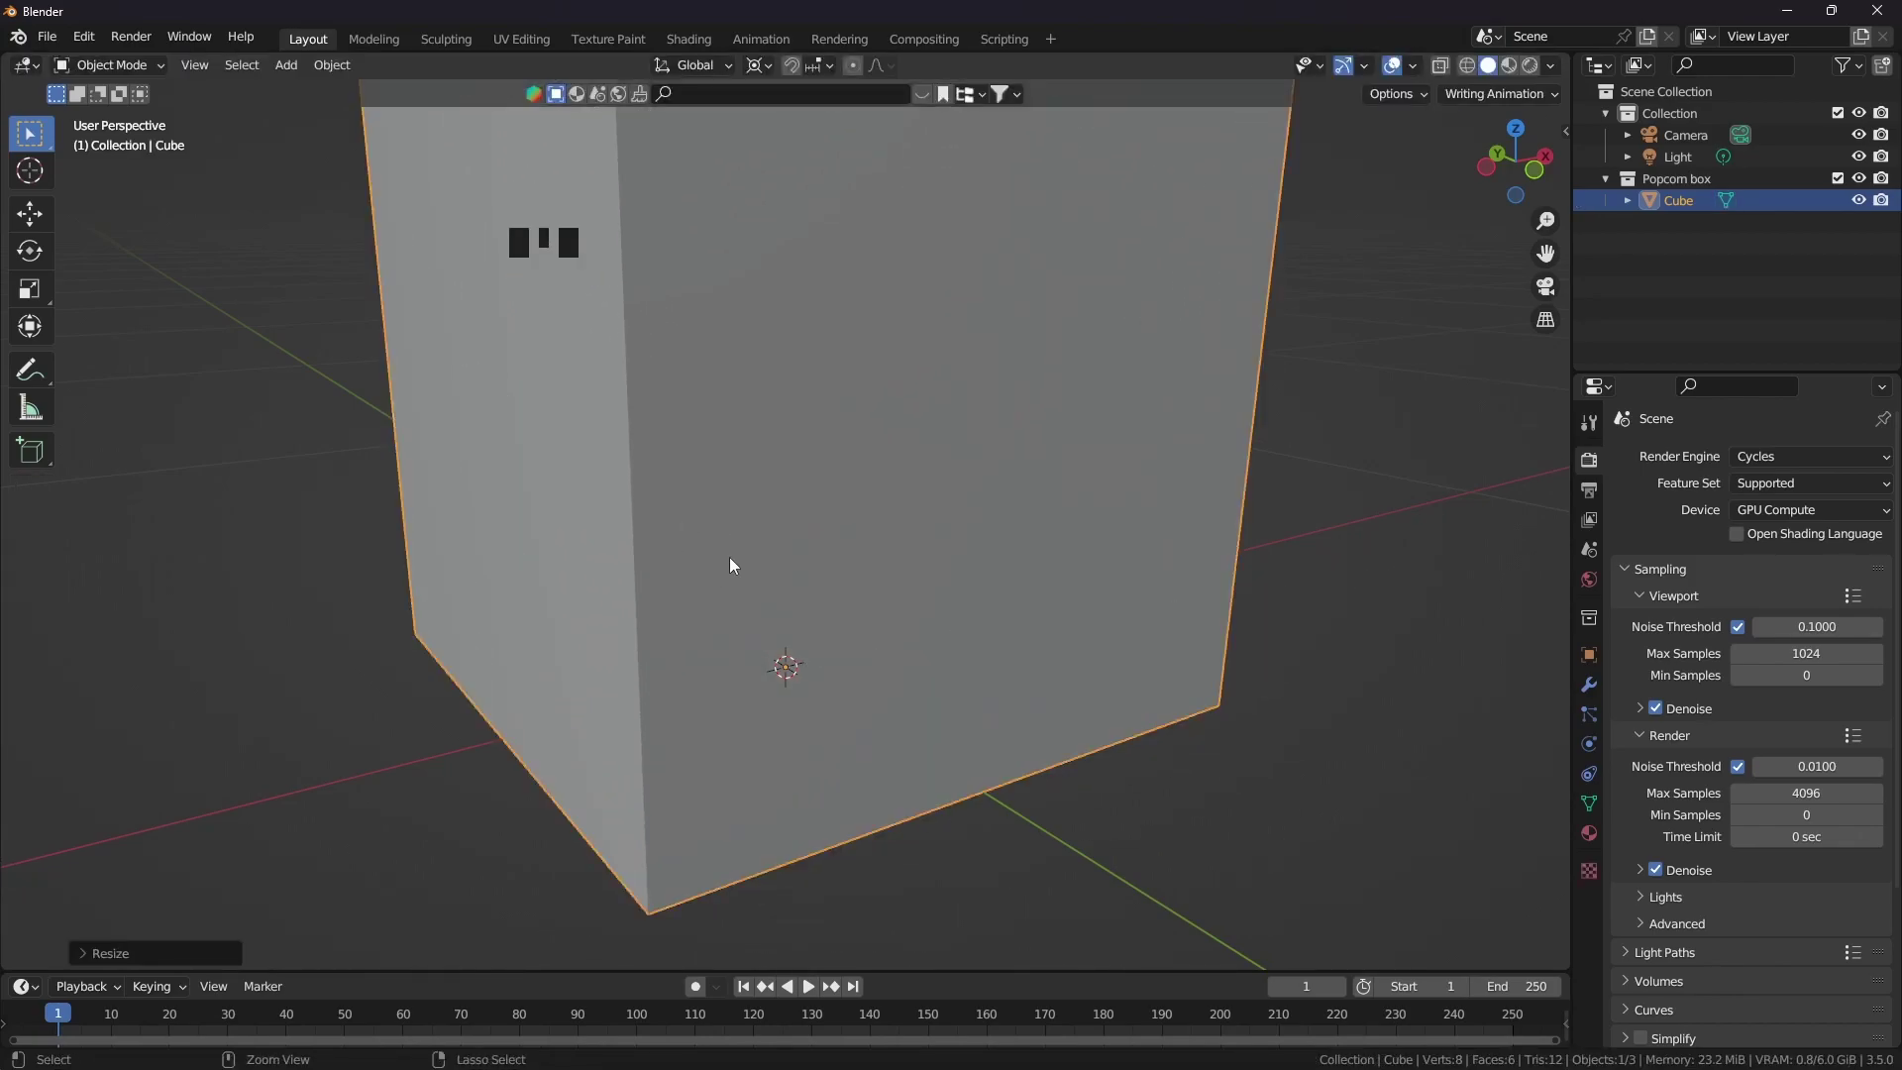
{"action": "key", "text": "ctrl+a"}
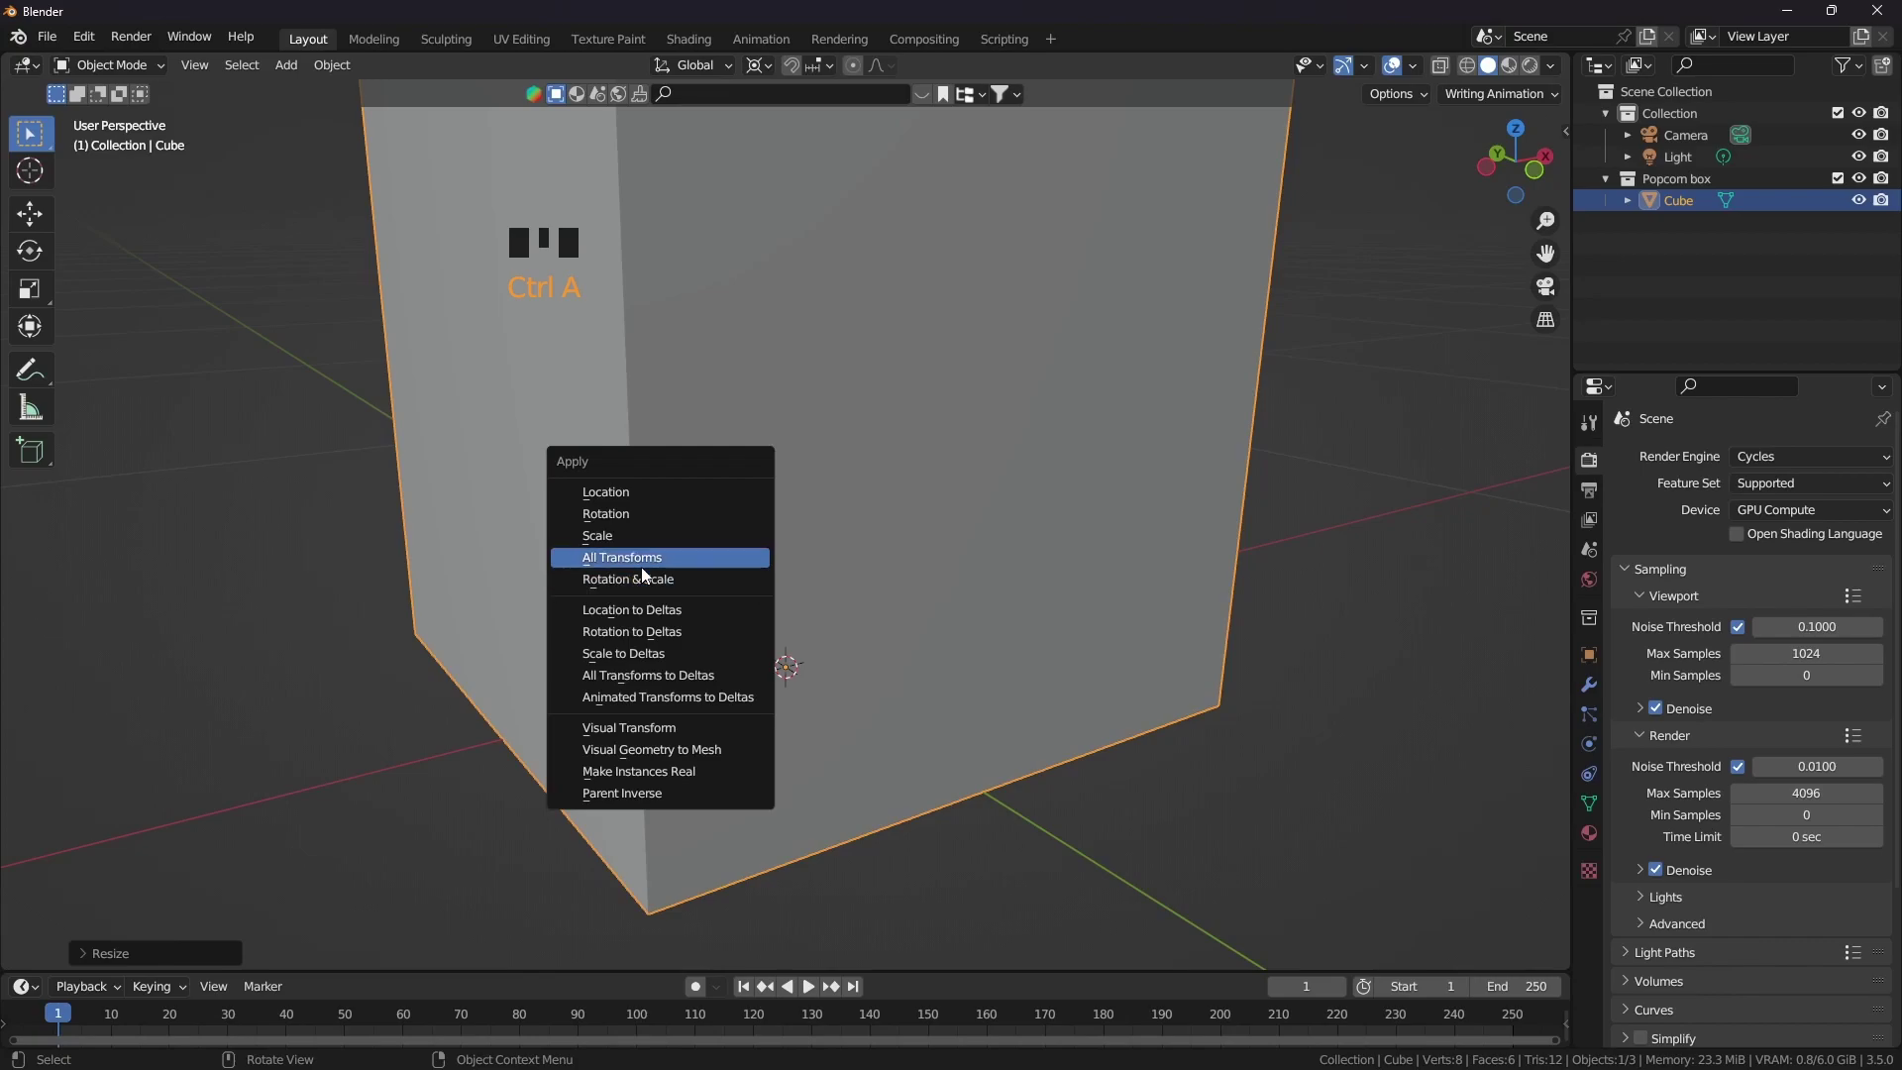
{"action": "left_click", "coordinate": [640, 559]}
{"action": "key", "text": "Tab"}
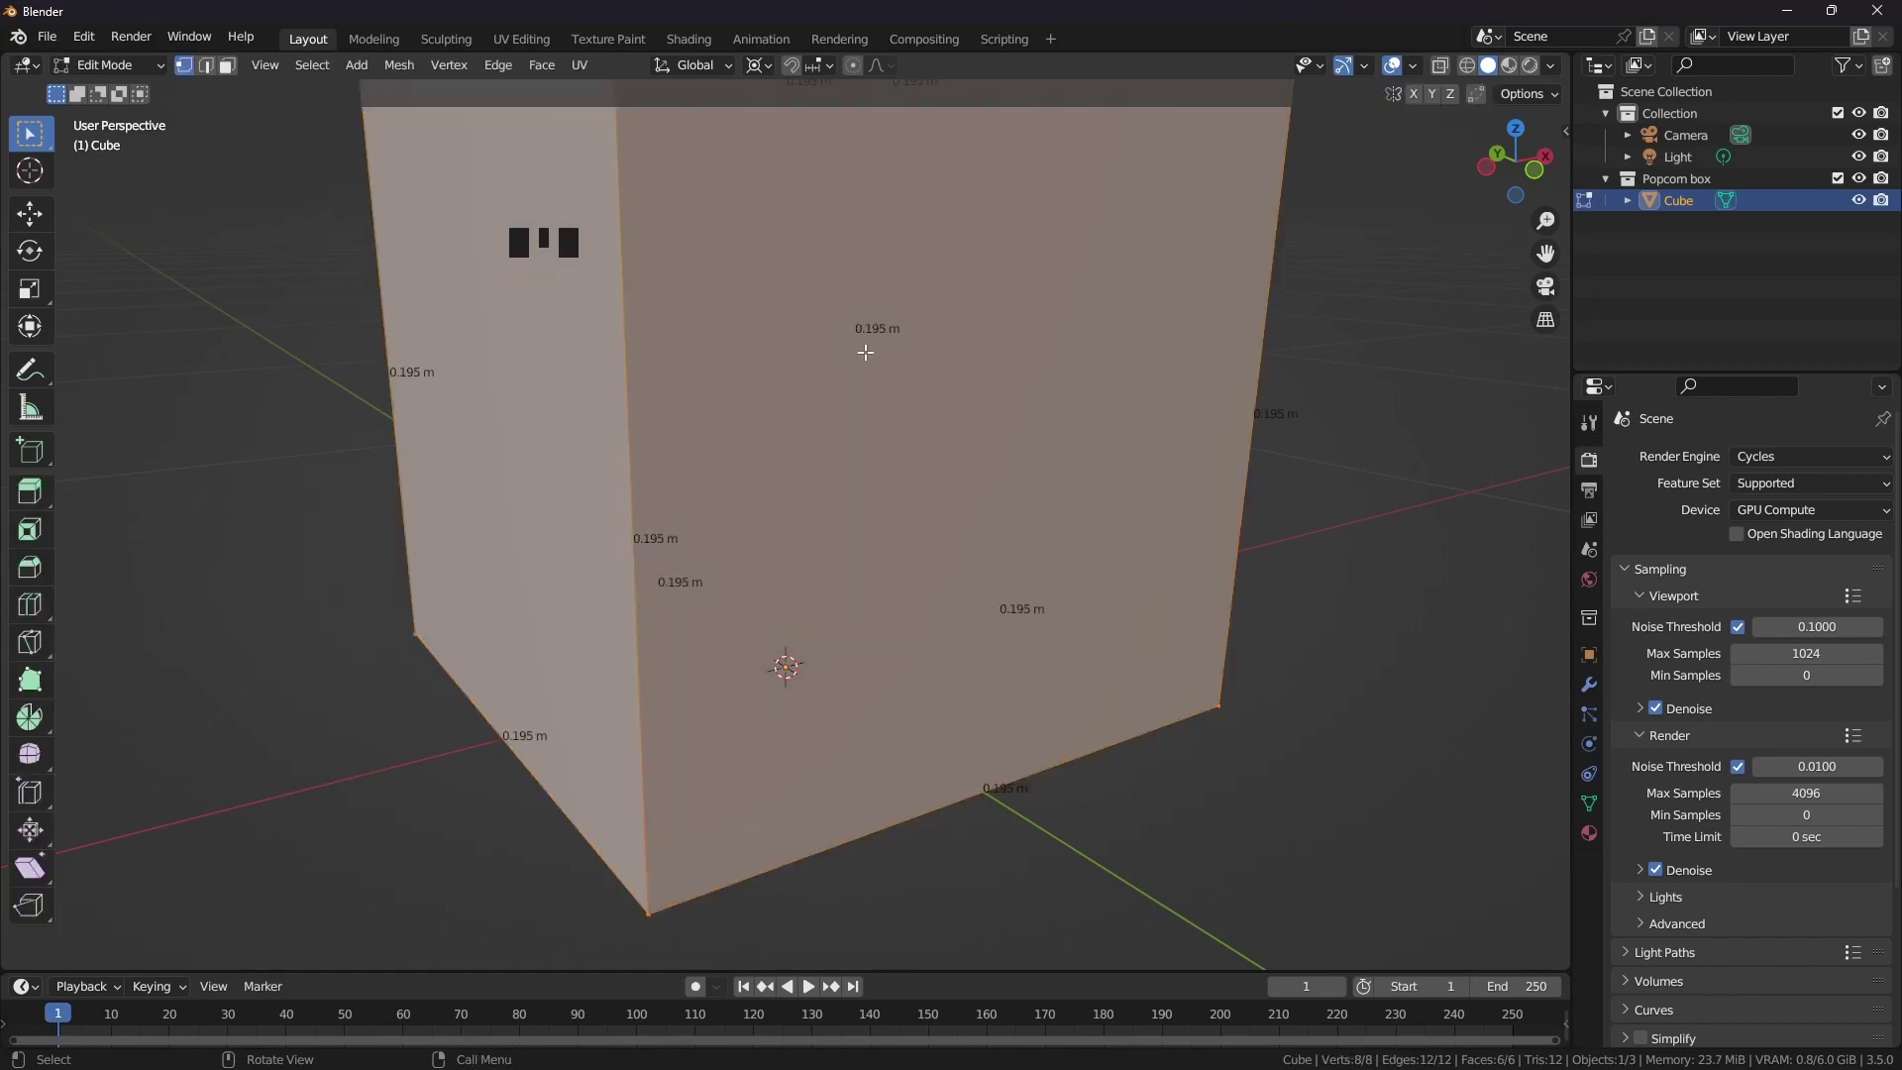
{"action": "scroll", "coordinate": [865, 352], "scroll_direction": "down", "scroll_amount": 2}
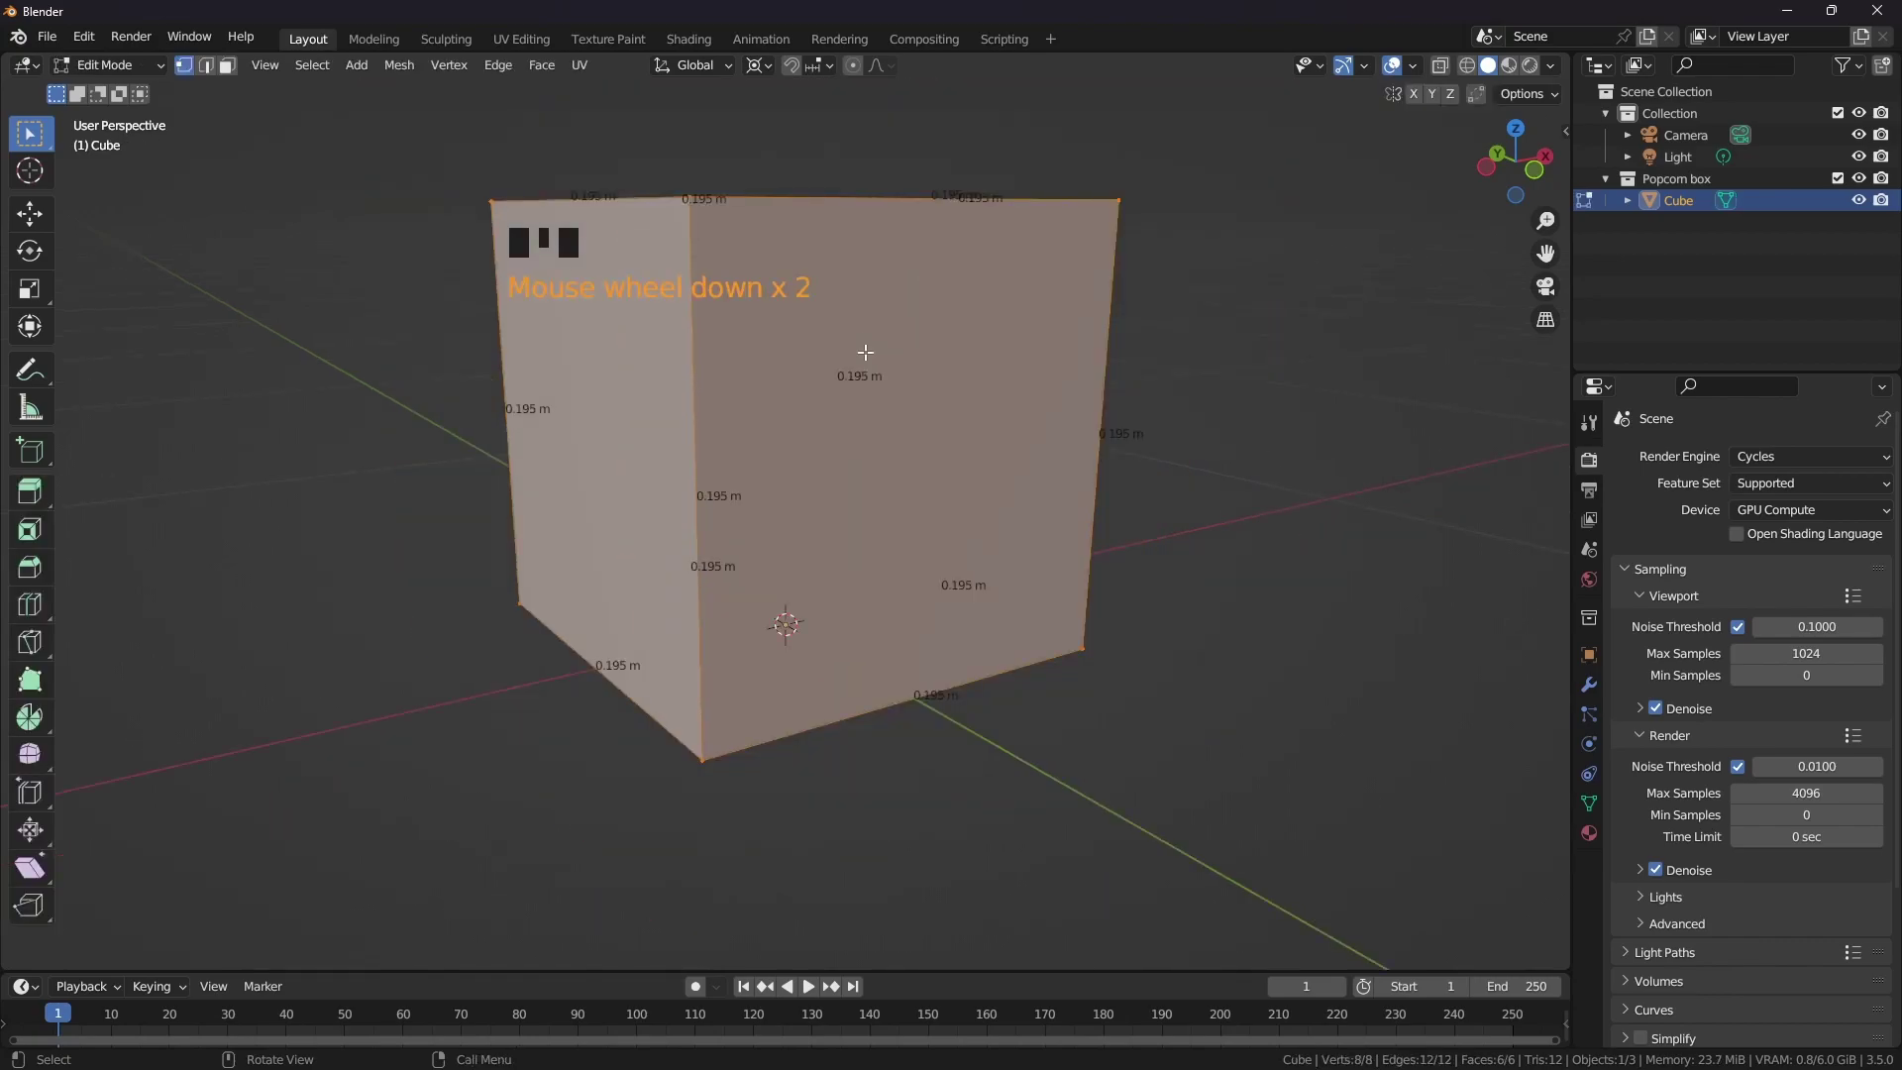
{"action": "key", "text": "Tab"}
{"action": "key", "text": "ctrl+a"}
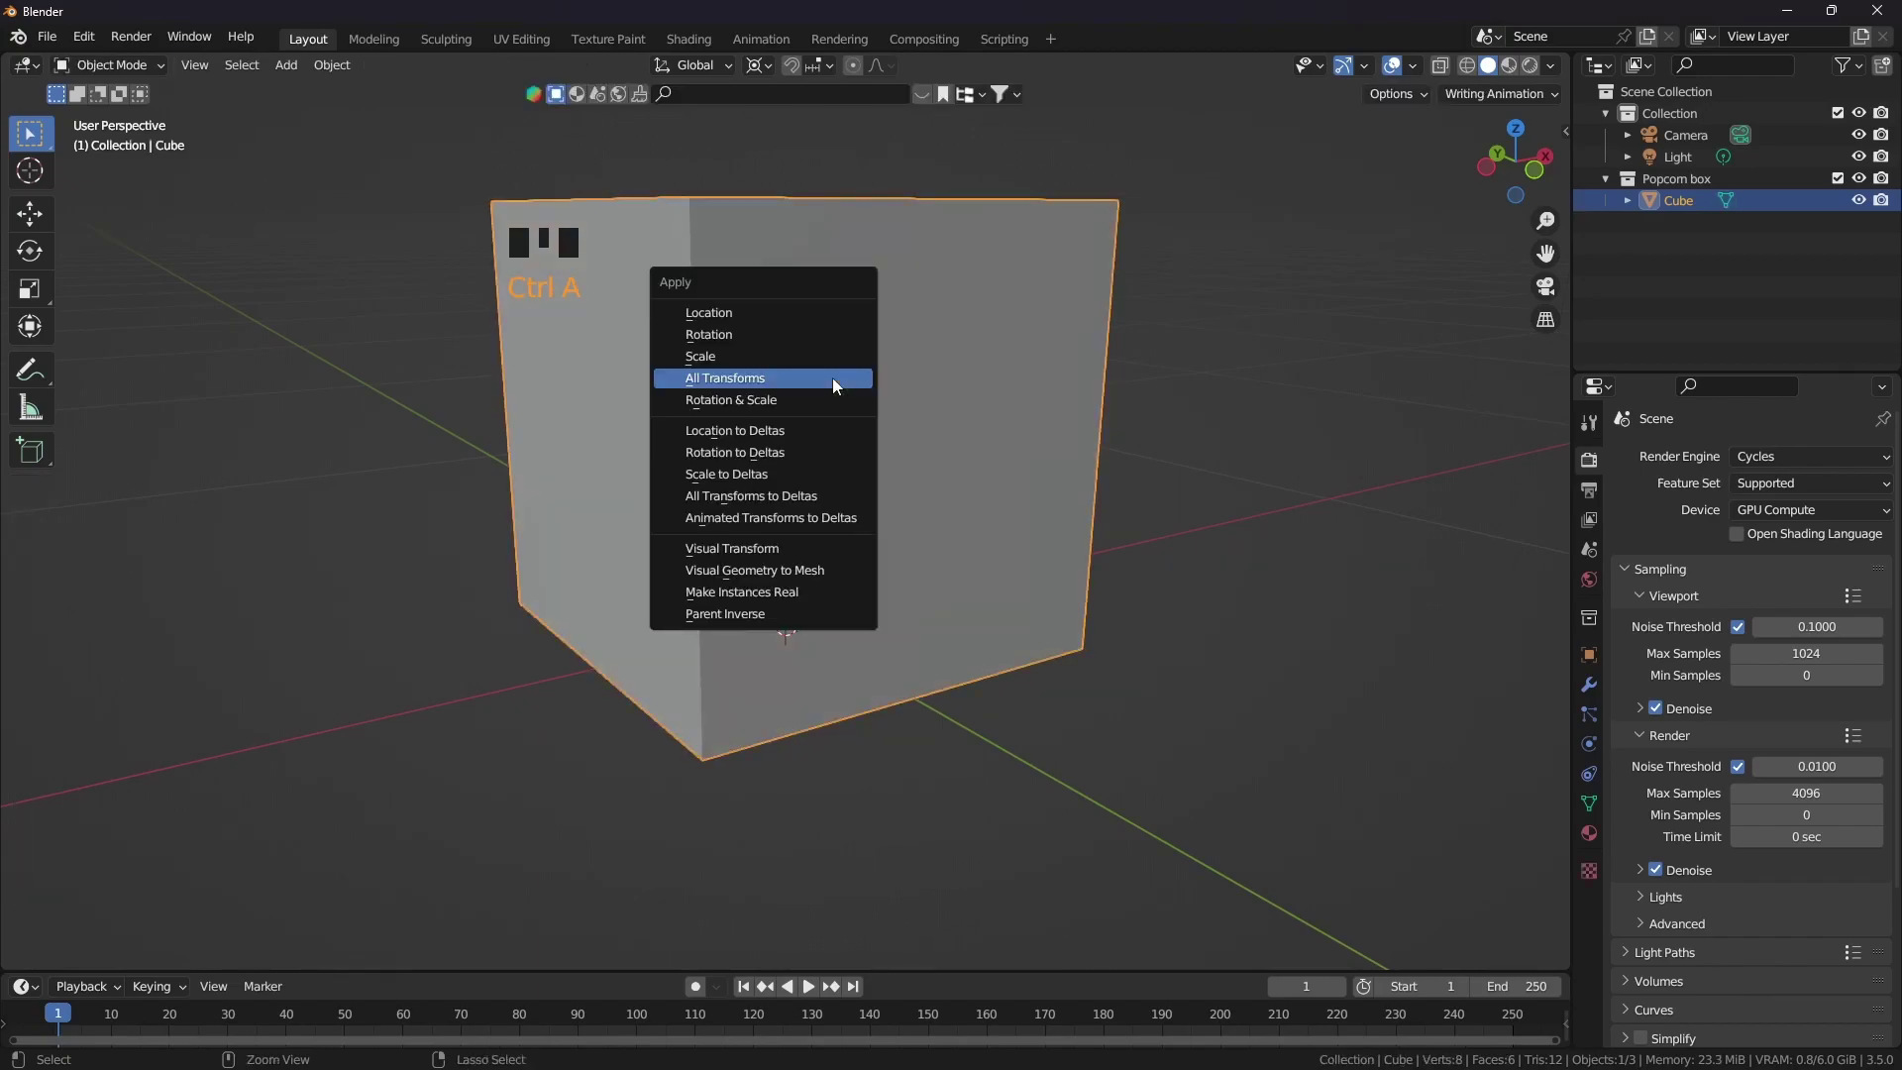
{"action": "left_click", "coordinate": [832, 378]}
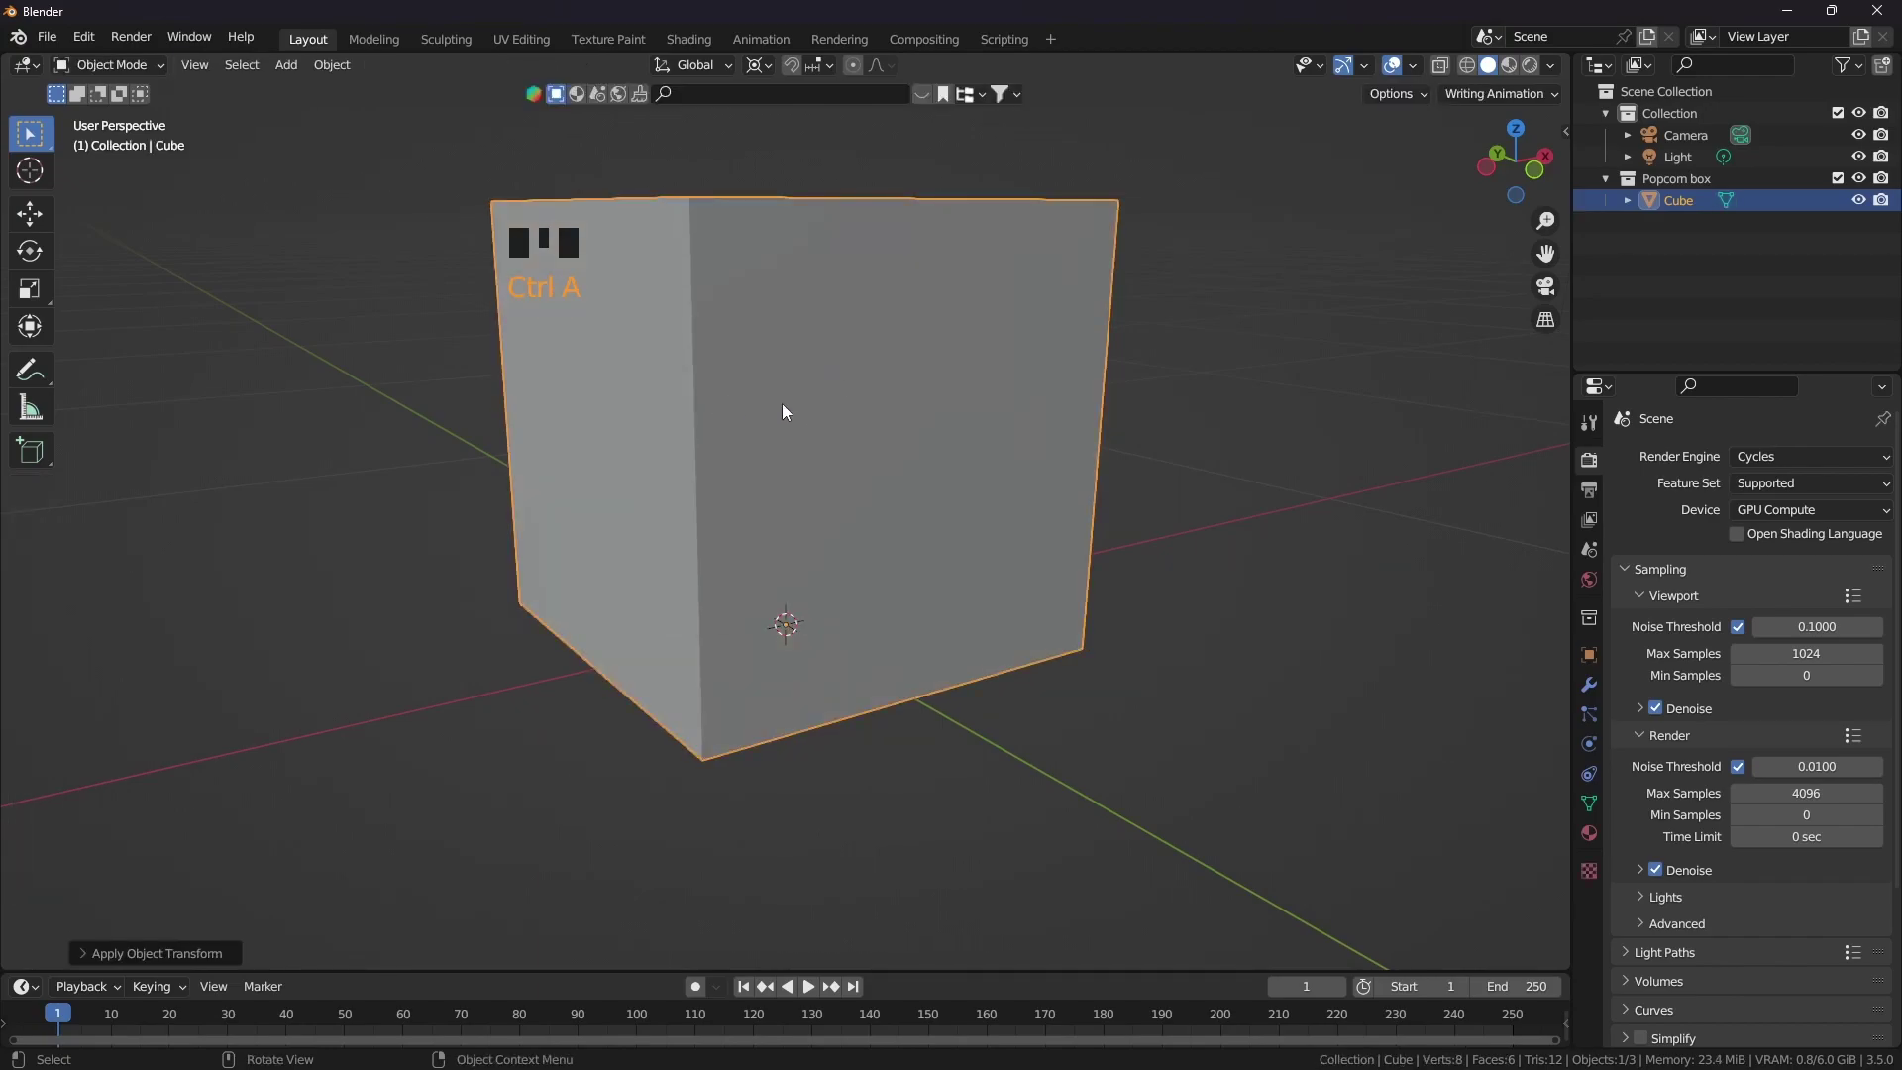
{"action": "key", "text": "Tab"}
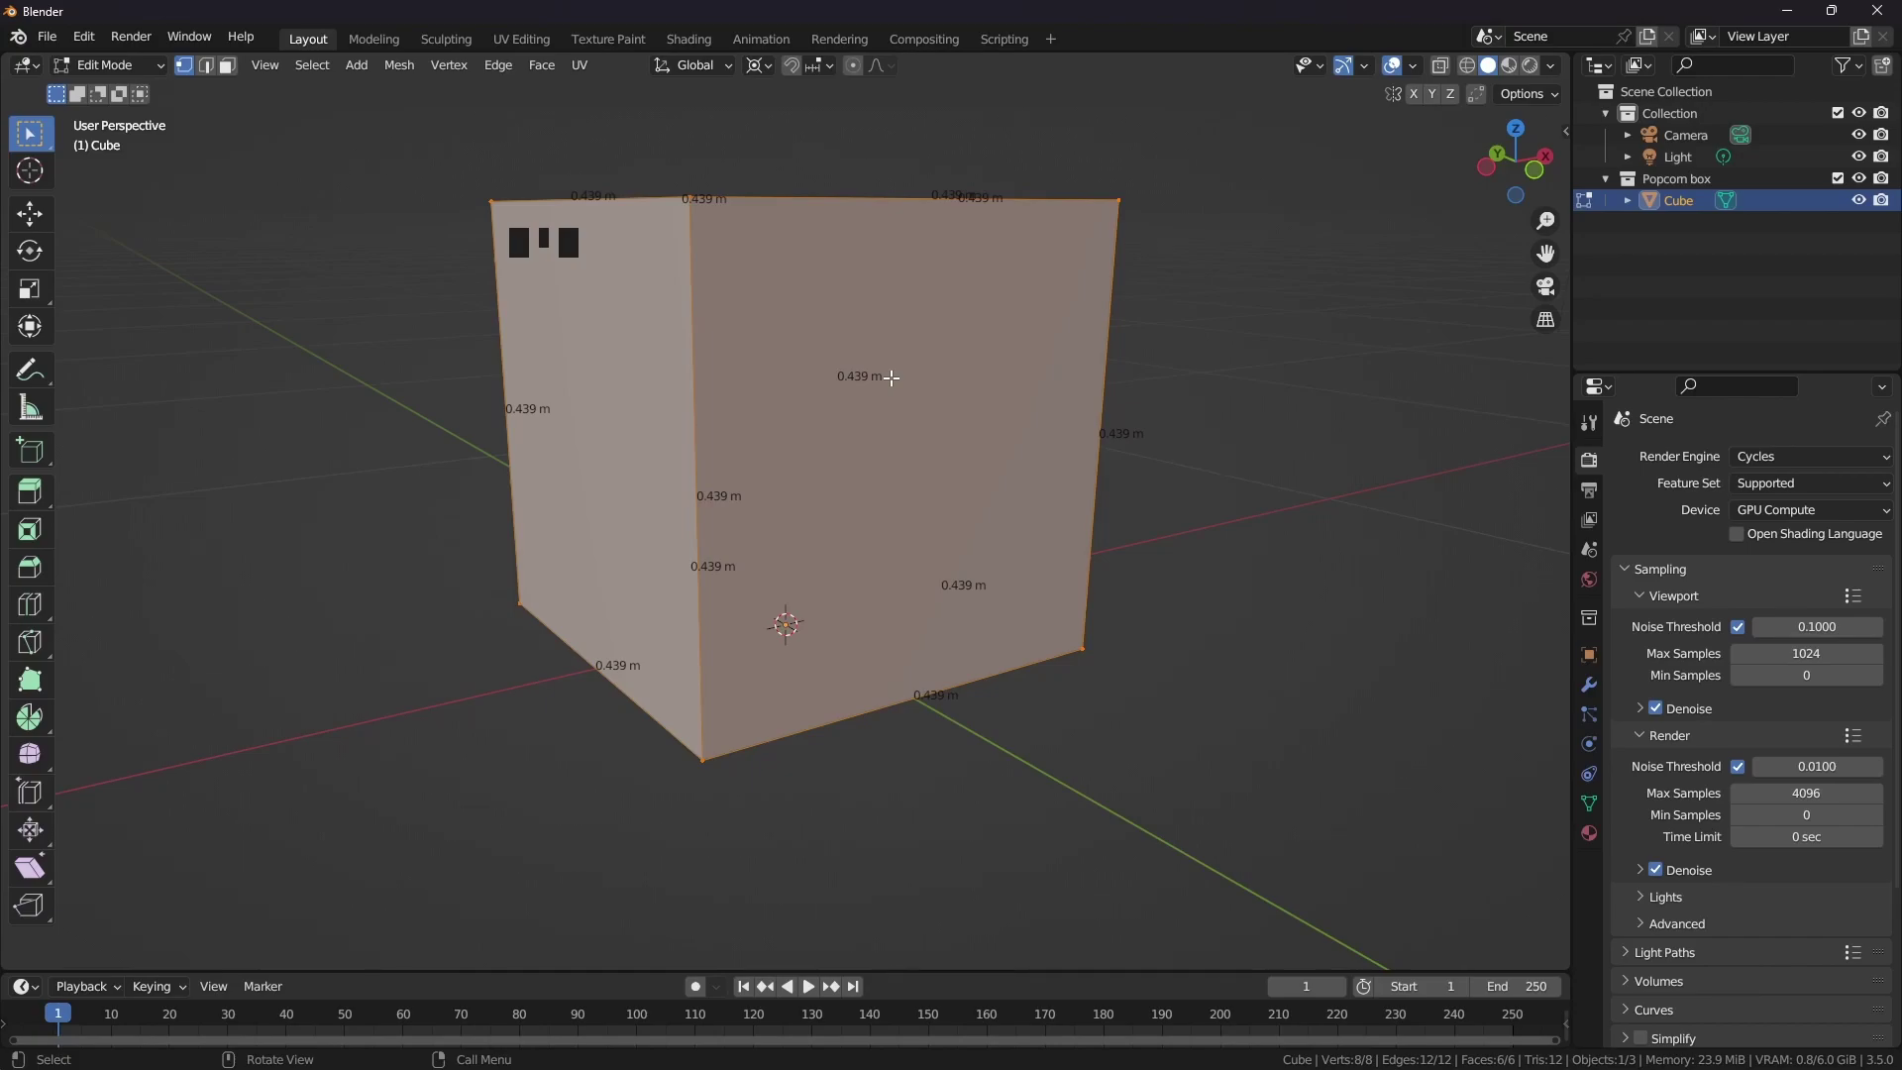
Undo the cube's enlargement and the transforms applied to it
{"action": "key", "text": "ctrl+z"}
{"action": "key", "text": "ctrl+z"}
{"action": "key", "text": "ctrl+z"}
{"action": "key", "text": "ctrl+z"}
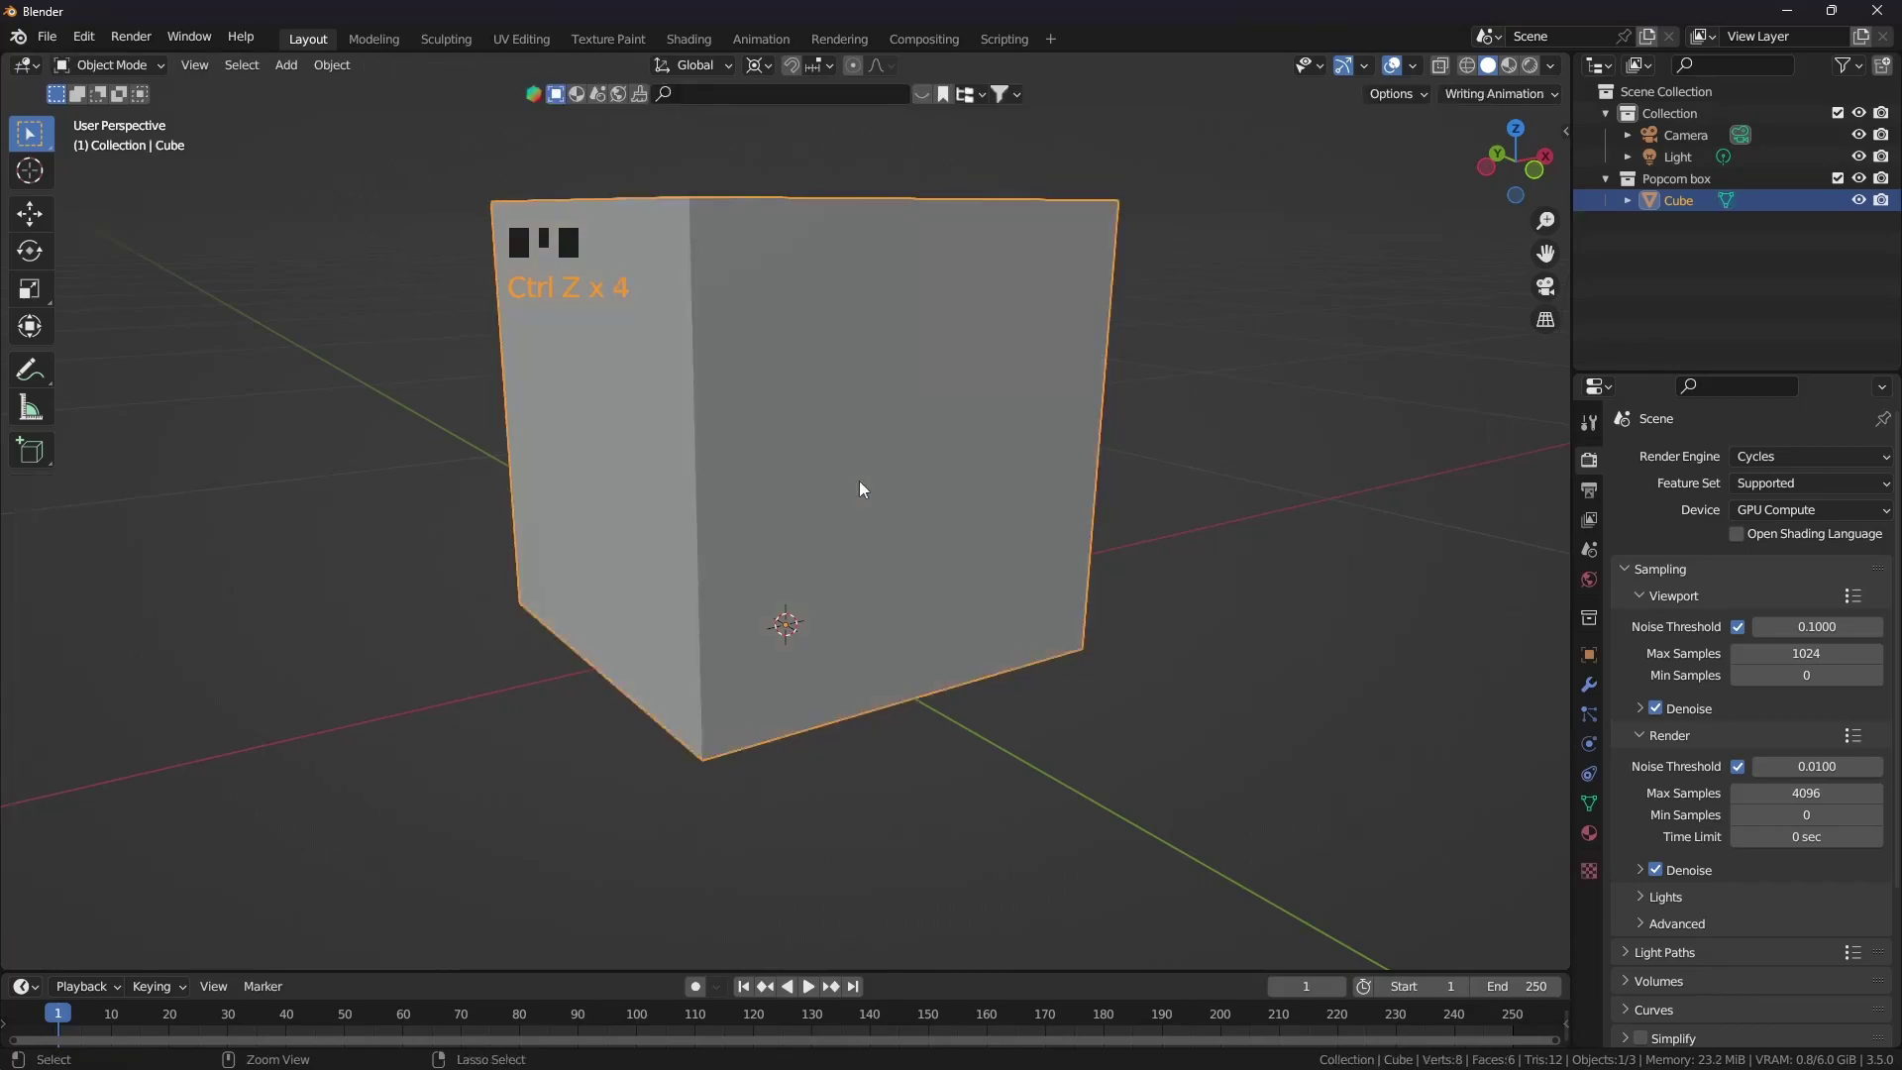
{"action": "key", "text": "ctrl+z"}
{"action": "key", "text": "ctrl+z"}
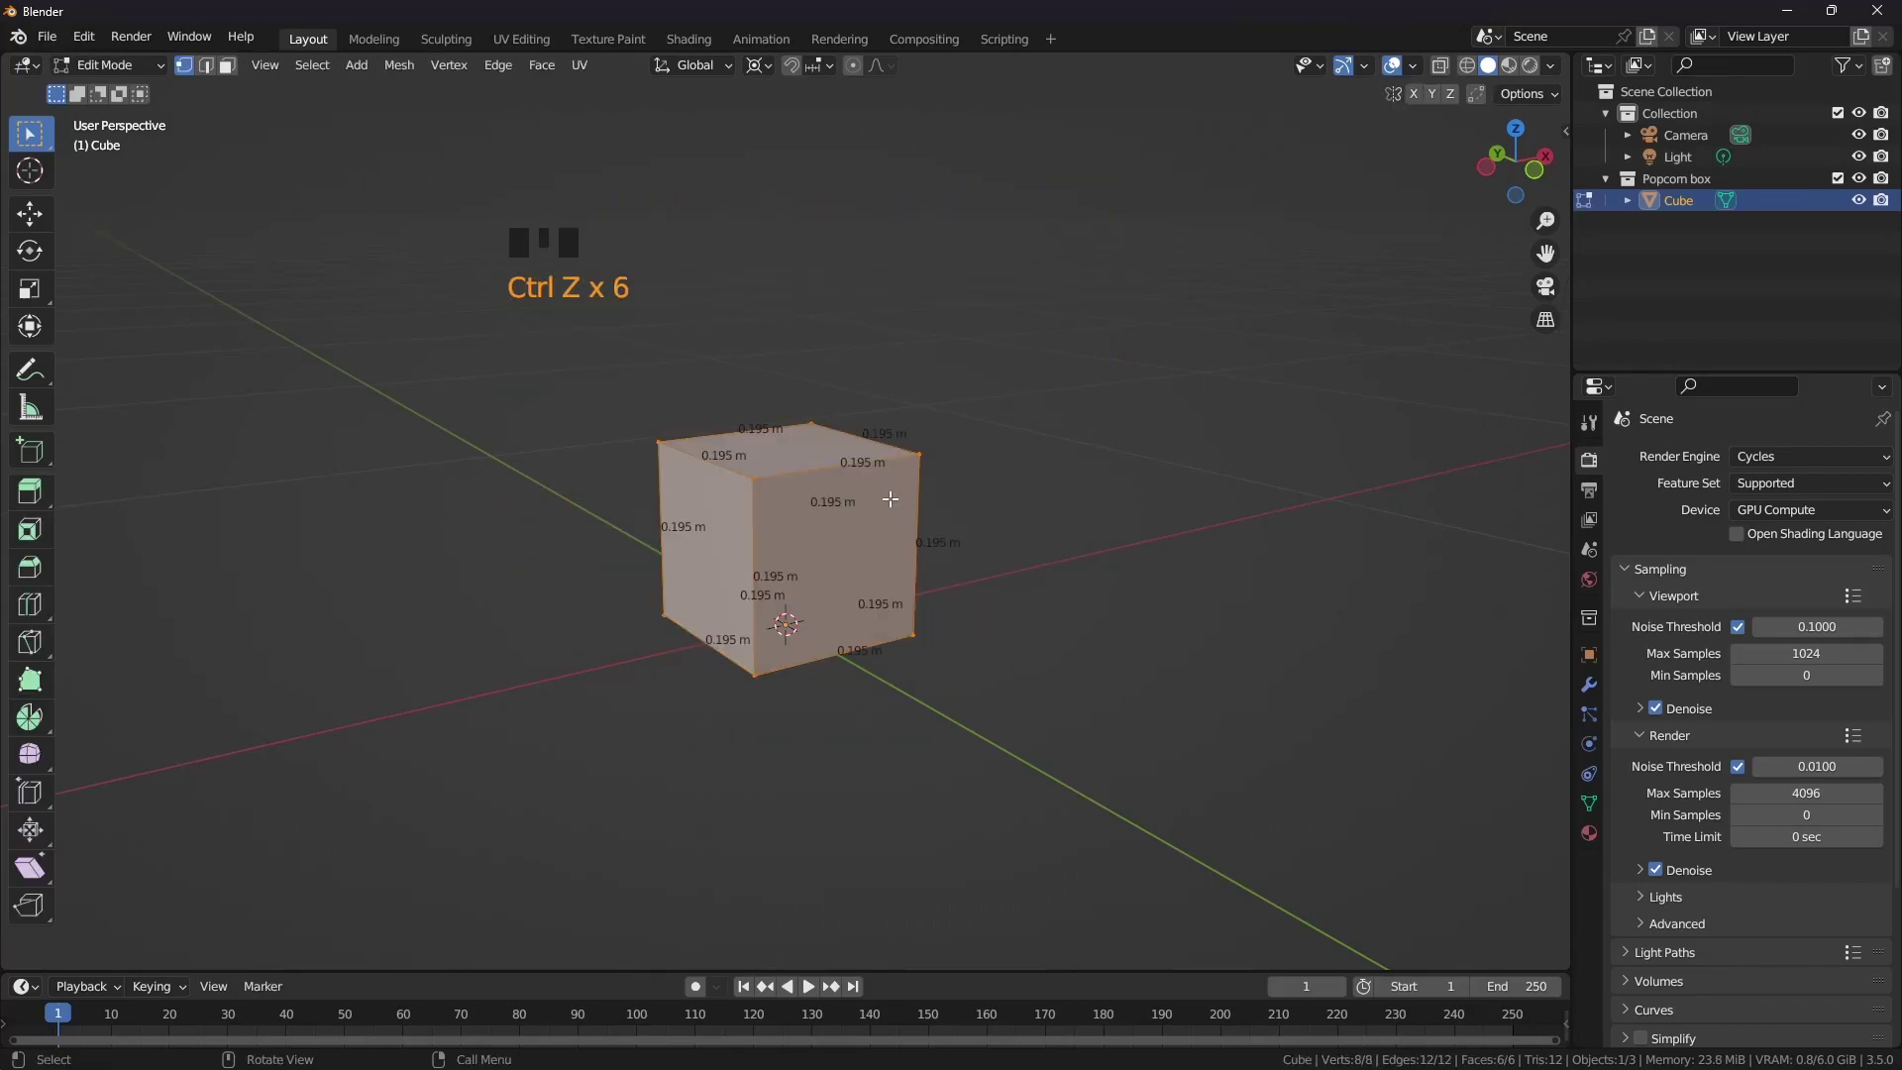
Check the reference box measurements in the browser, and scale the cube to edges of about 0.153 m with its transforms applied
{"action": "middle_click_drag", "start_coordinate": [889, 499], "coordinate": [822, 541]}
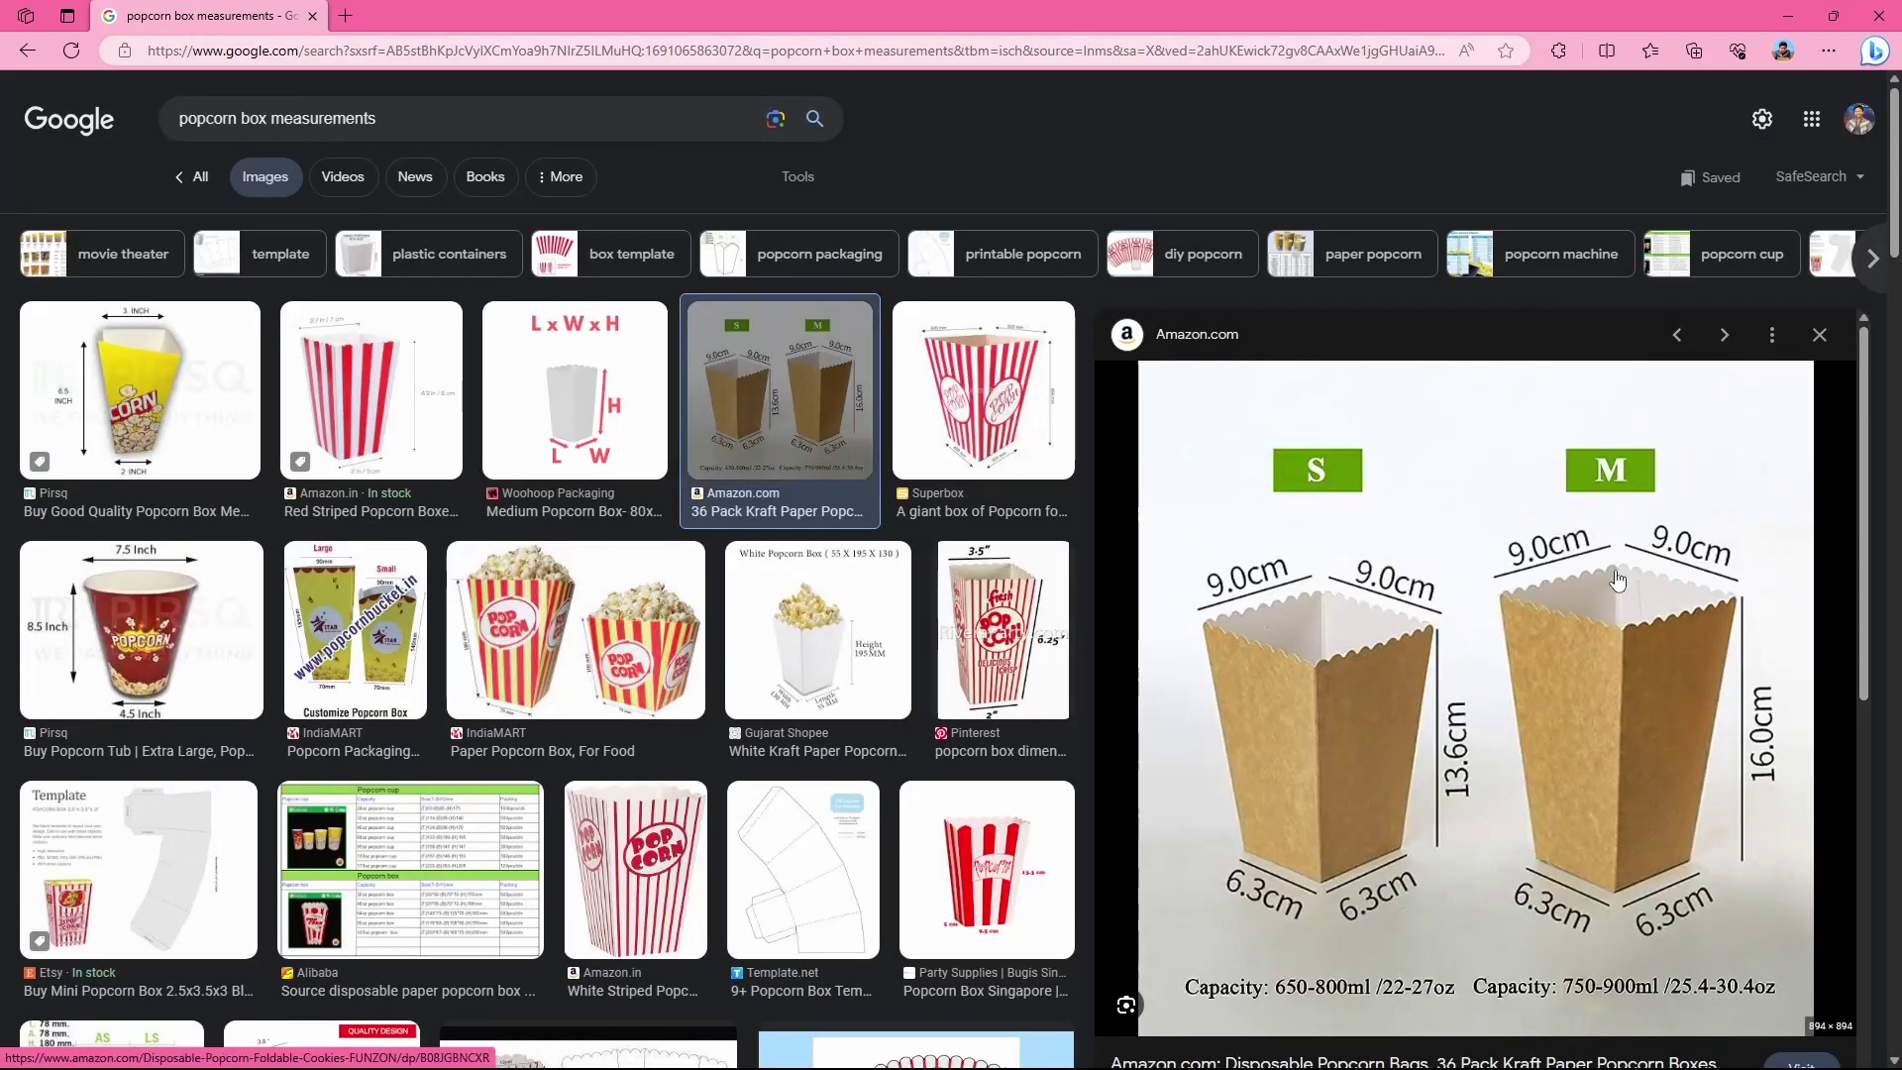
{"action": "scroll", "coordinate": [1618, 624], "scroll_direction": "down", "scroll_amount": 1}
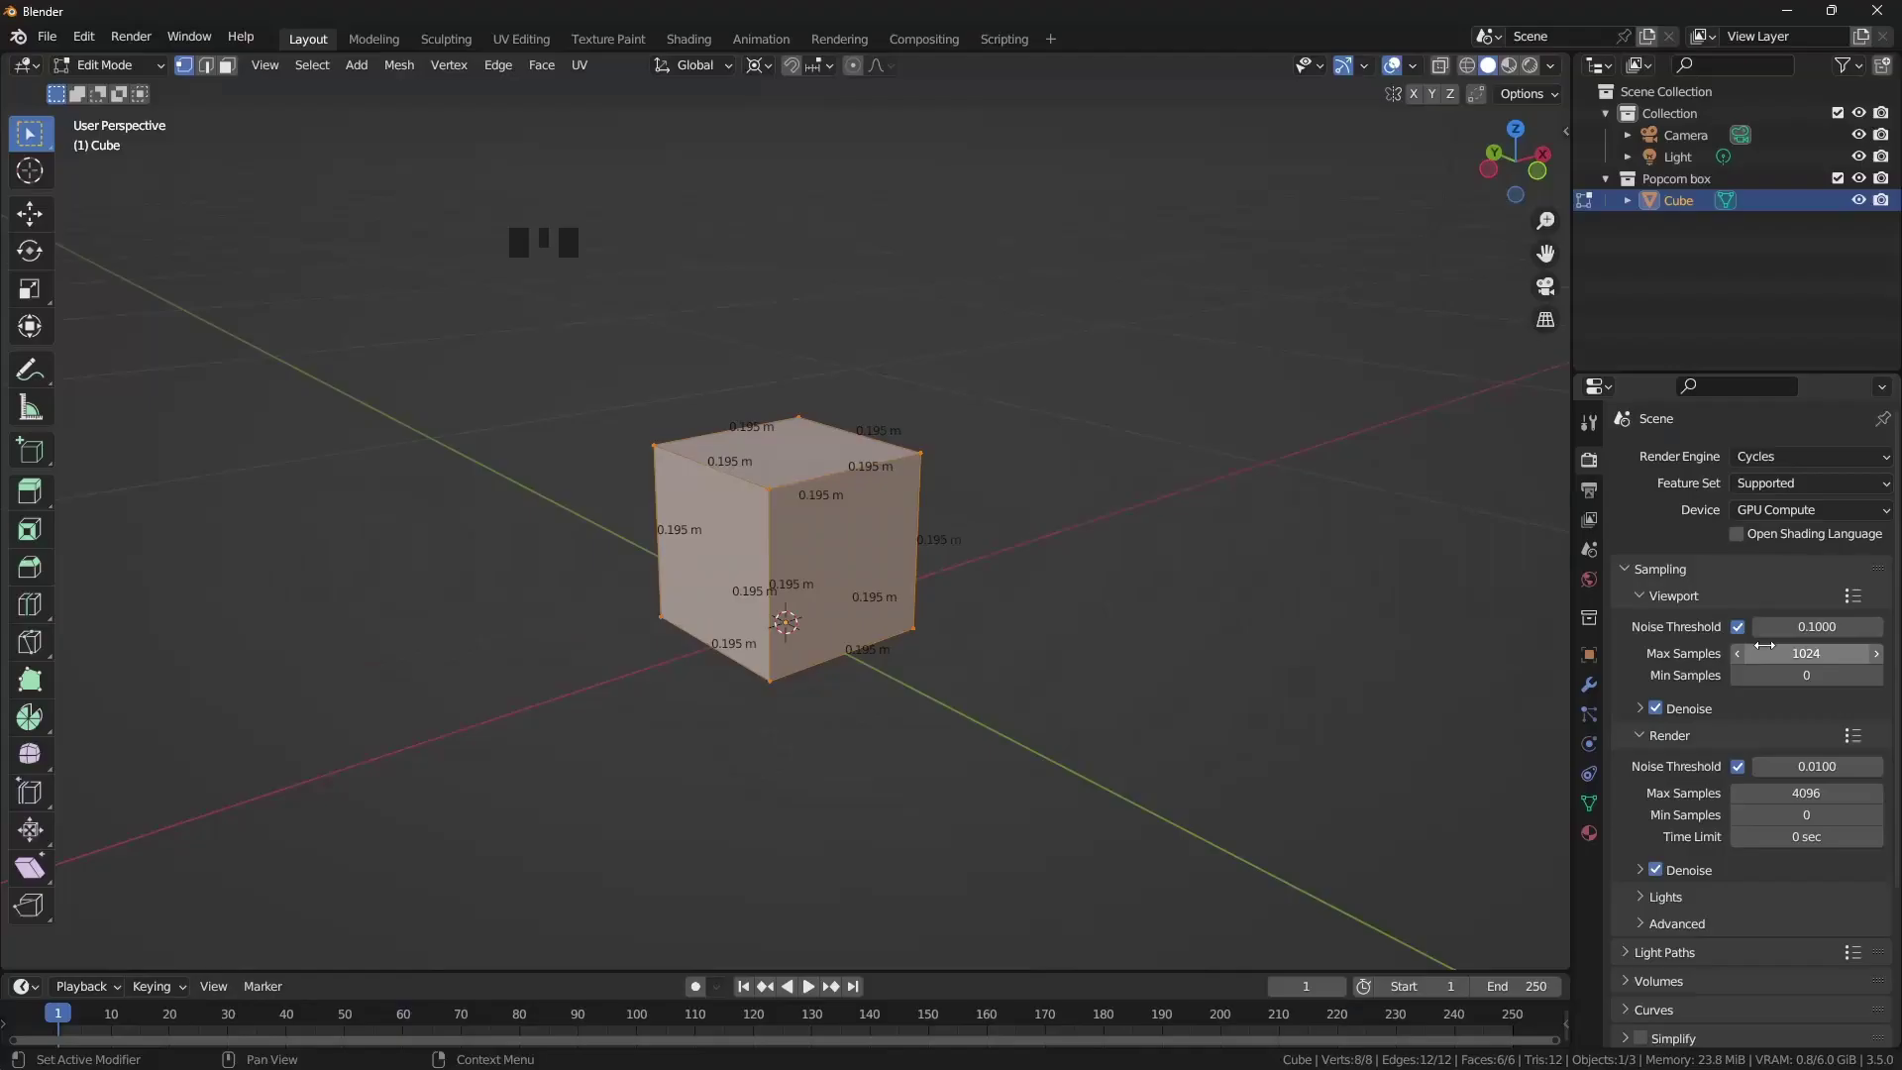
{"action": "key", "text": "Tab"}
{"action": "key", "text": "s"}
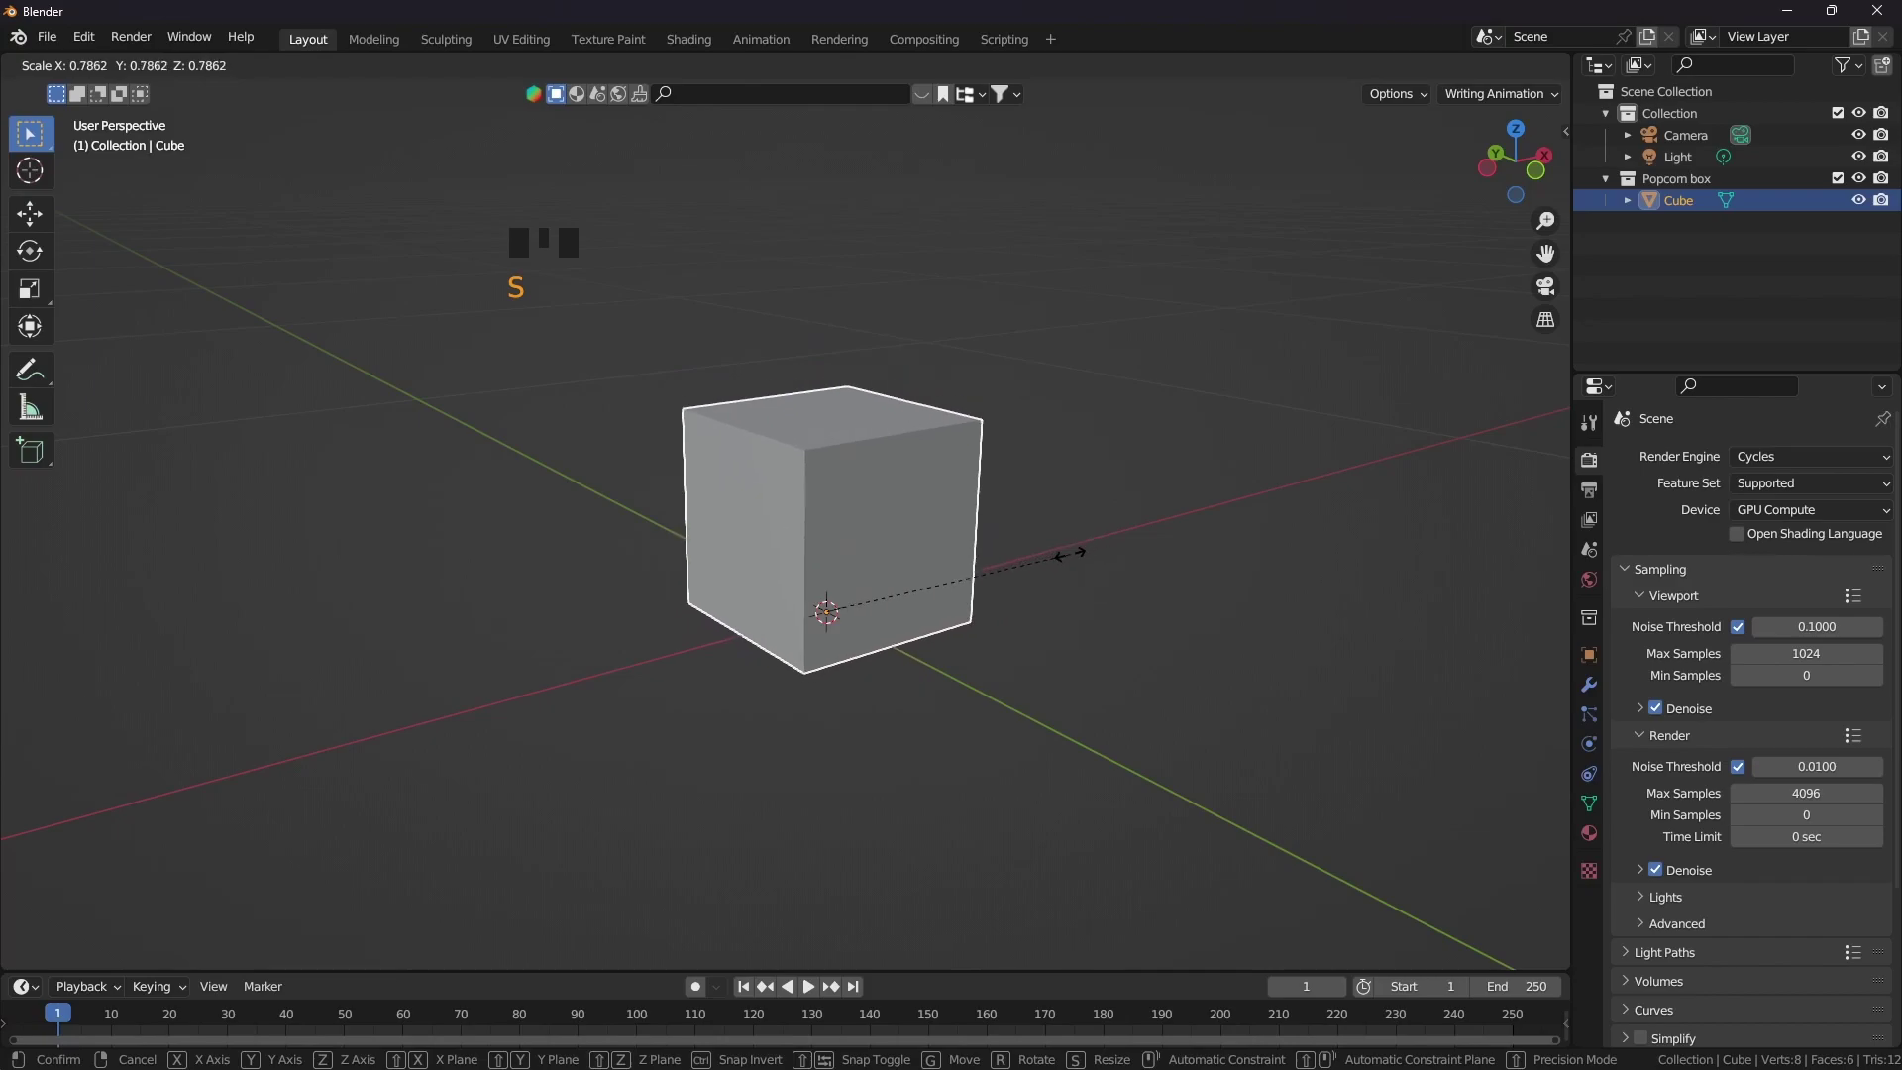
{"action": "left_click", "coordinate": [1071, 553]}
{"action": "key", "text": "ctrl+a"}
{"action": "left_click", "coordinate": [1068, 554]}
{"action": "key", "text": "Tab"}
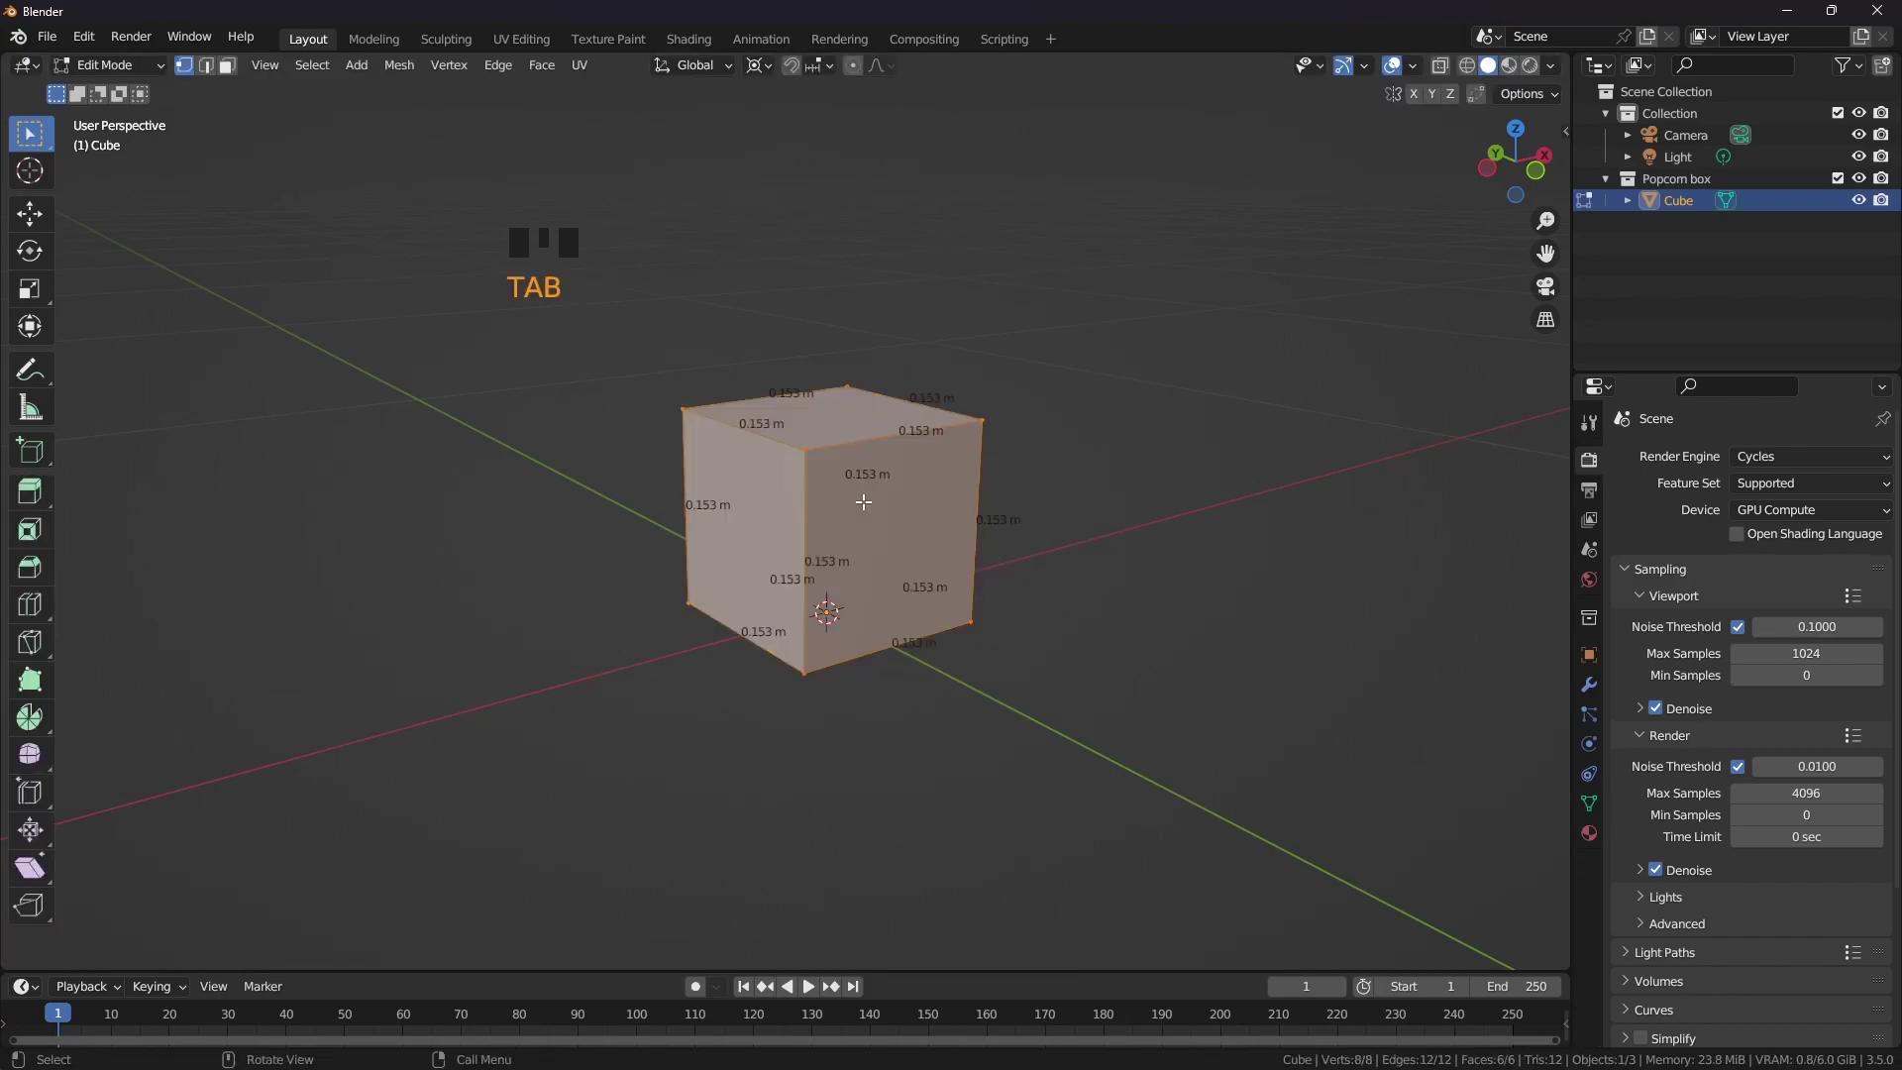
Select the cube's bottom face and scale it down to edges of about 0.064 m, following the 6.3 cm reference
{"action": "middle_click_drag", "start_coordinate": [863, 502], "coordinate": [892, 739]}
{"action": "key", "text": "3"}
{"action": "left_click", "coordinate": [851, 673]}
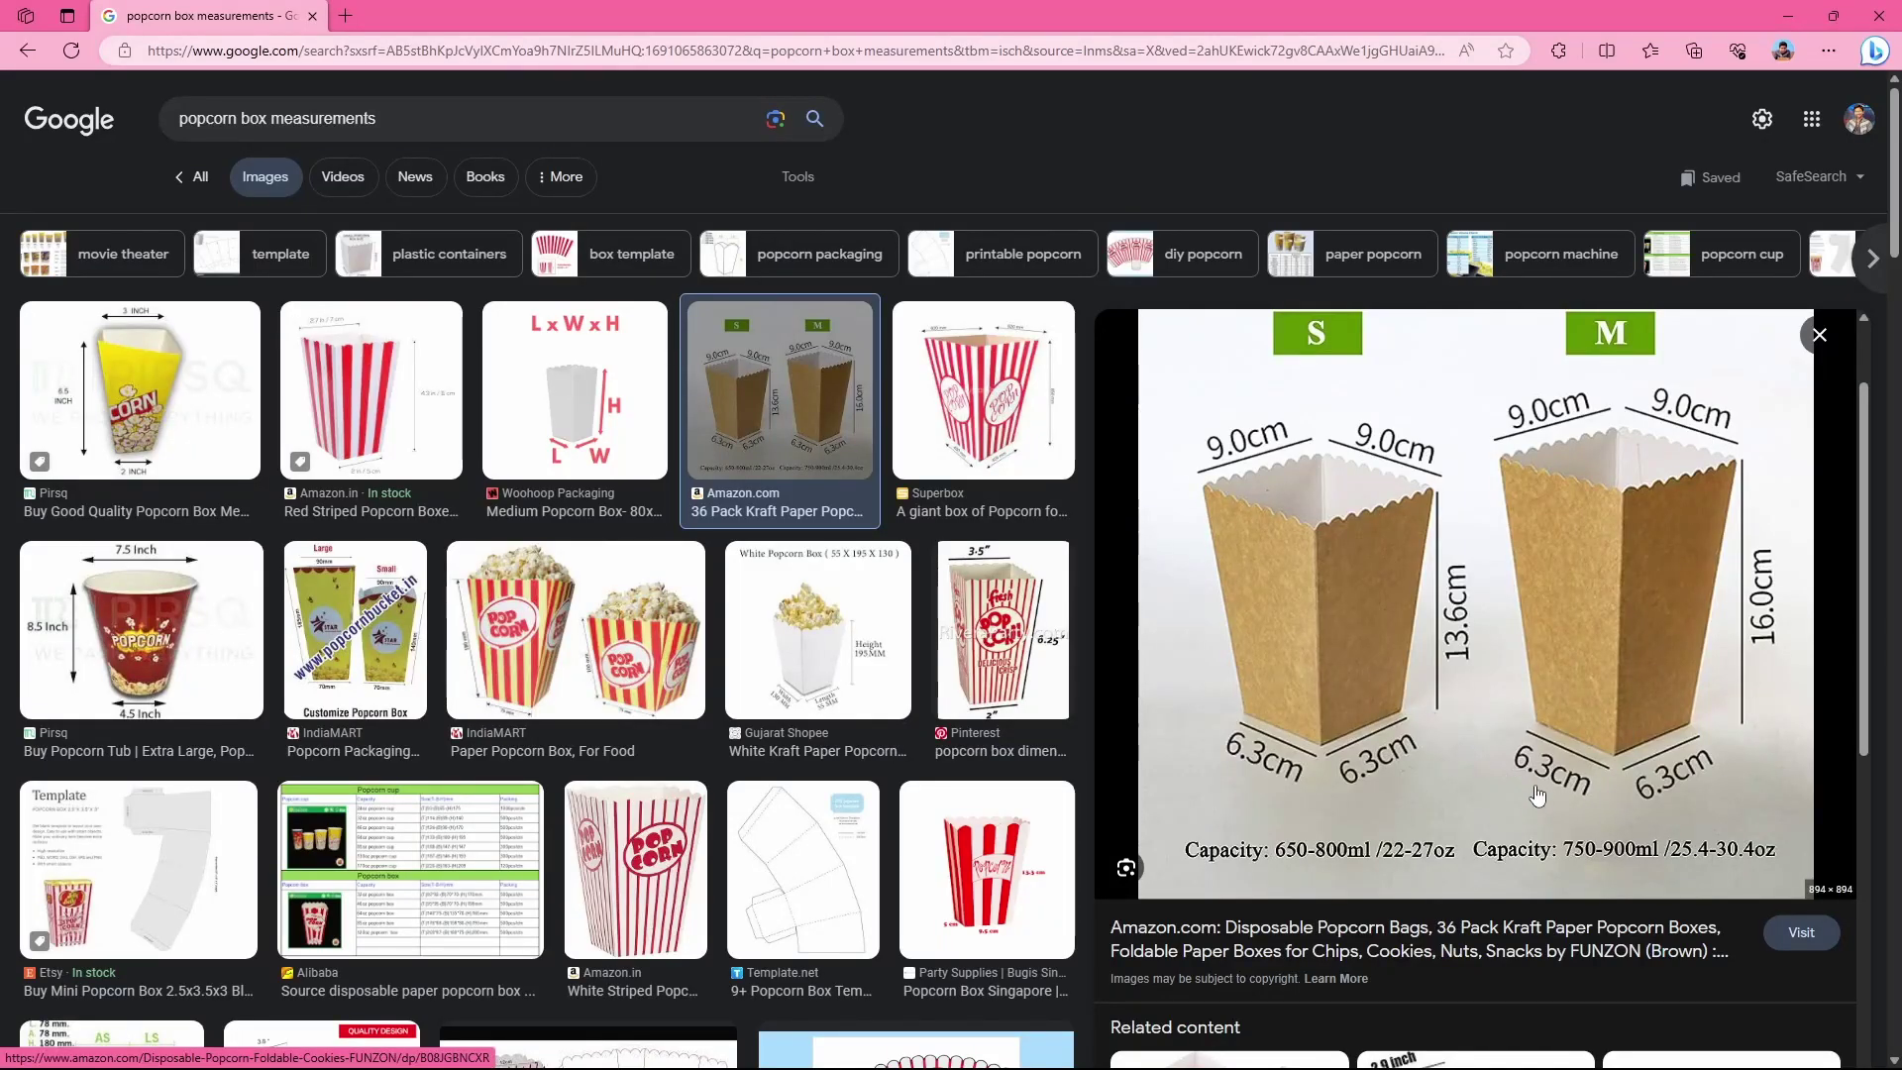
{"action": "scroll", "coordinate": [931, 703], "scroll_direction": "up", "scroll_amount": 2}
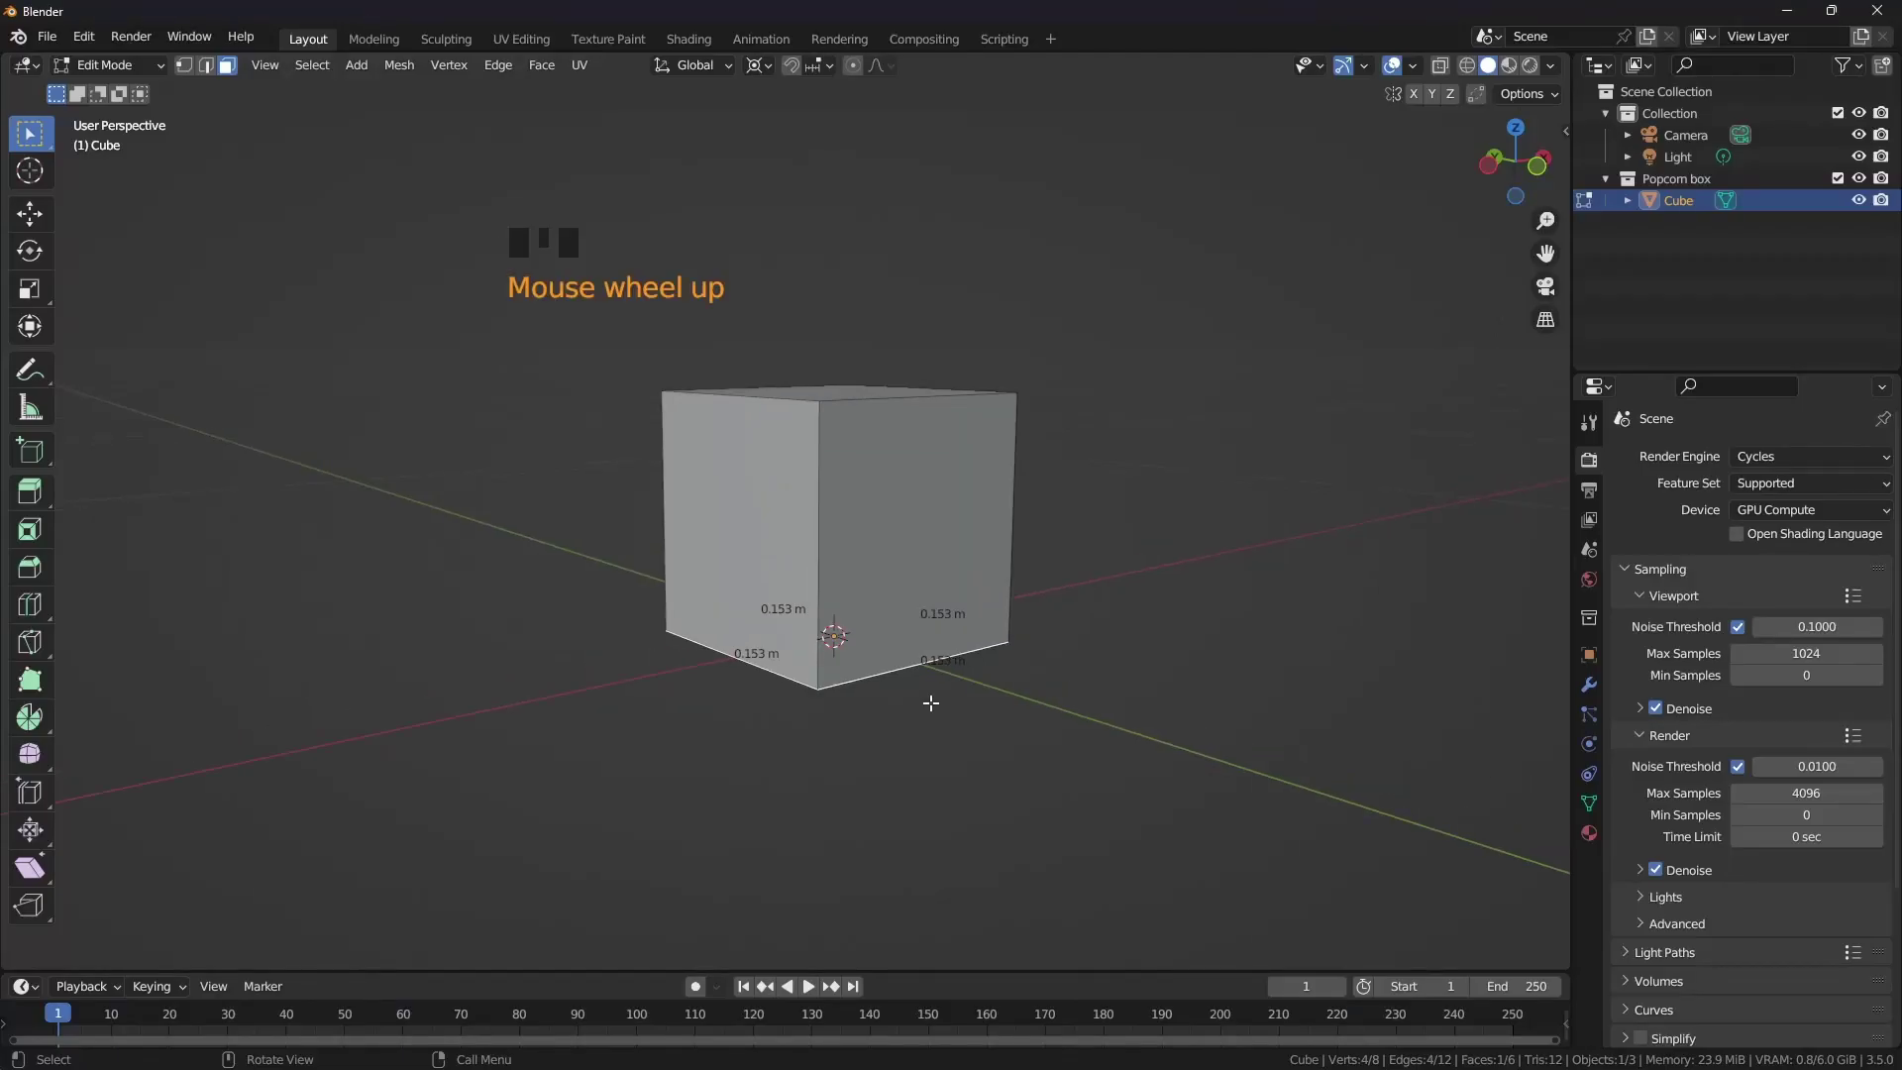
{"action": "key", "text": "s"}
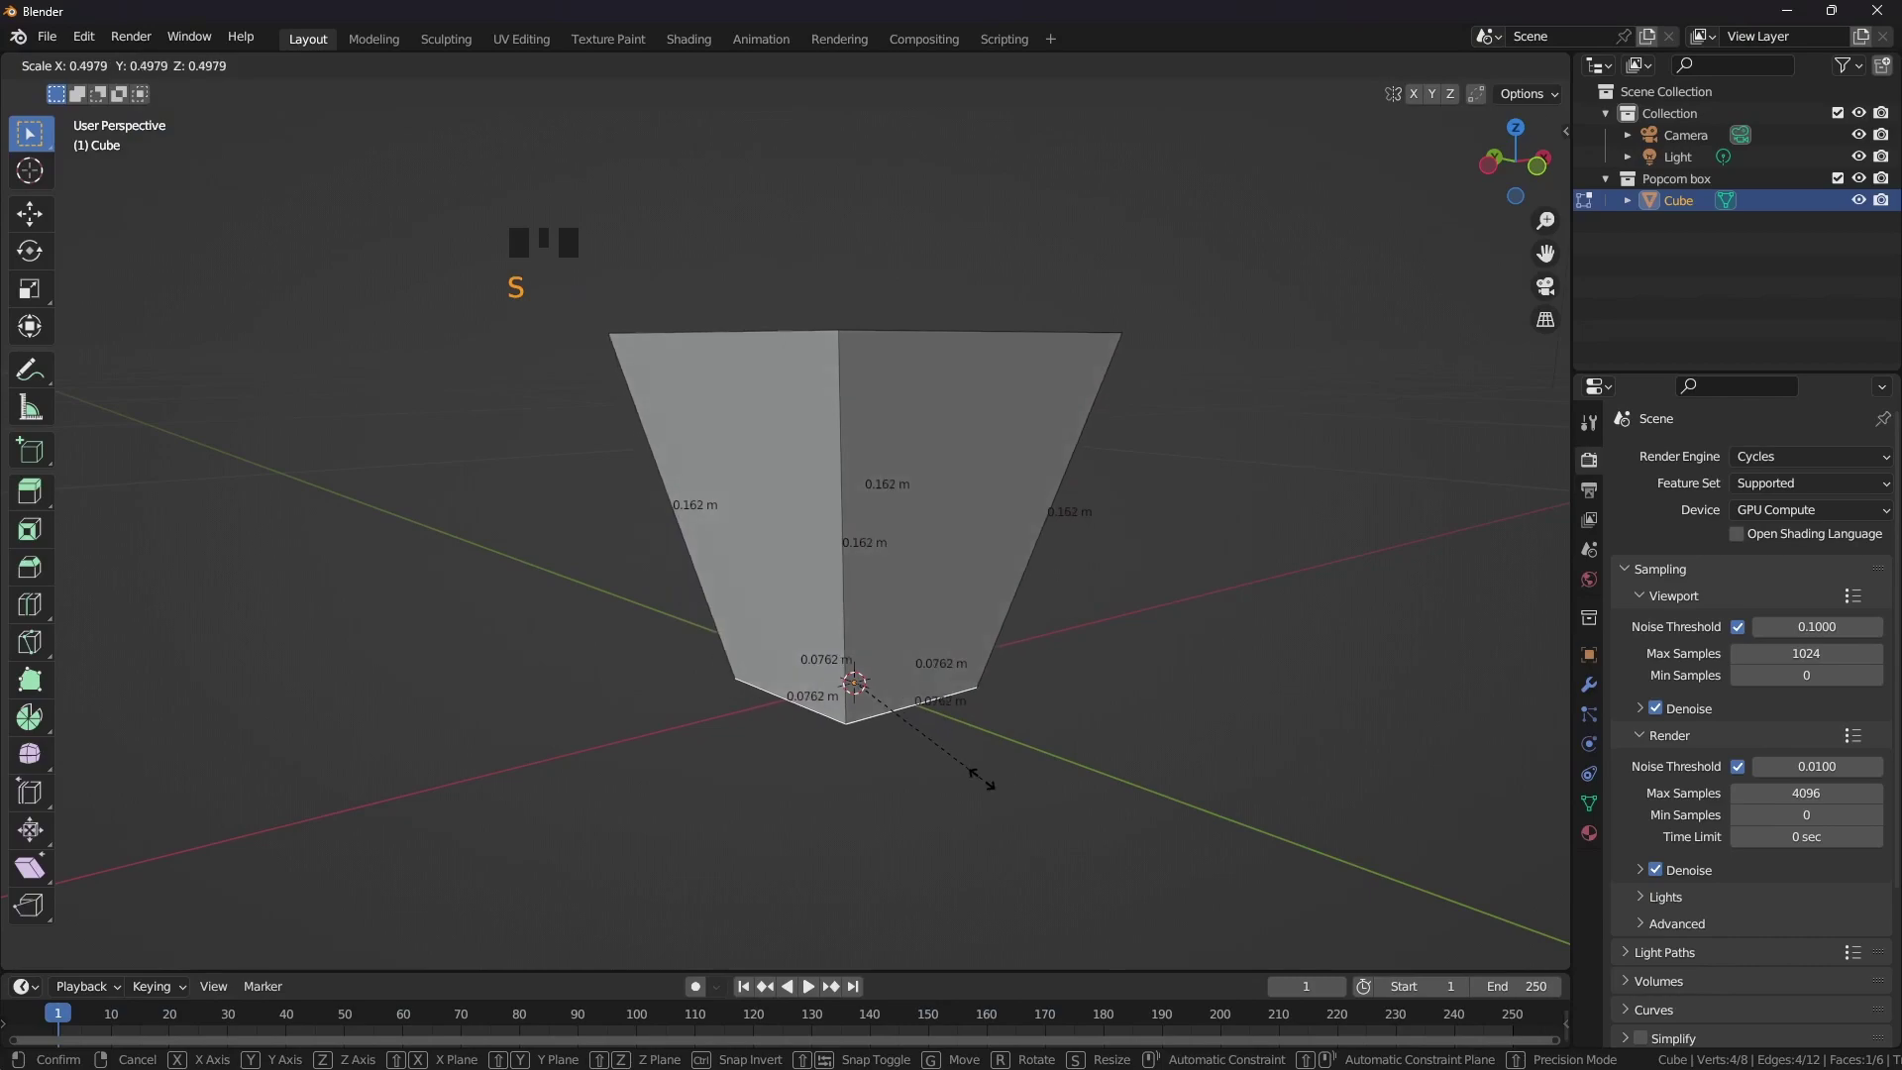
{"action": "left_click", "coordinate": [943, 767]}
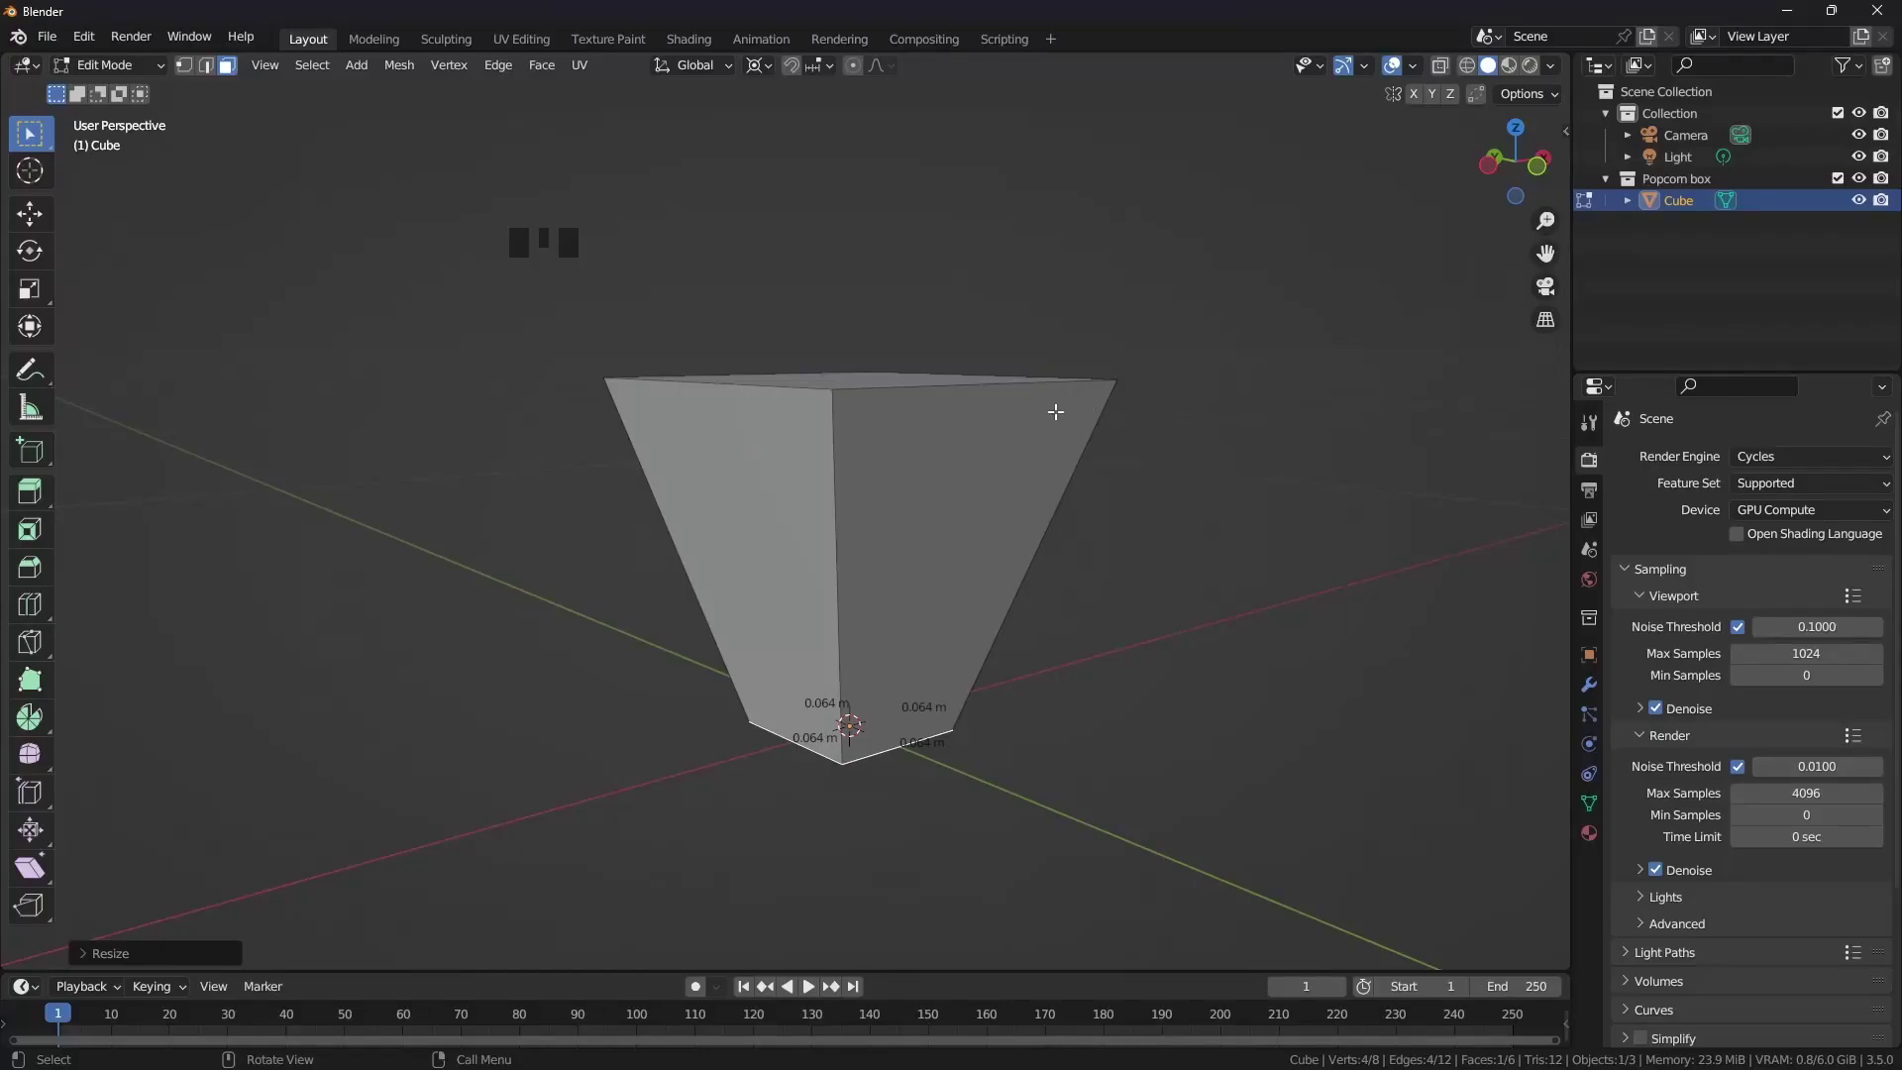
{"action": "middle_click_drag", "start_coordinate": [1053, 412], "coordinate": [1081, 617]}
{"action": "key", "text": "s"}
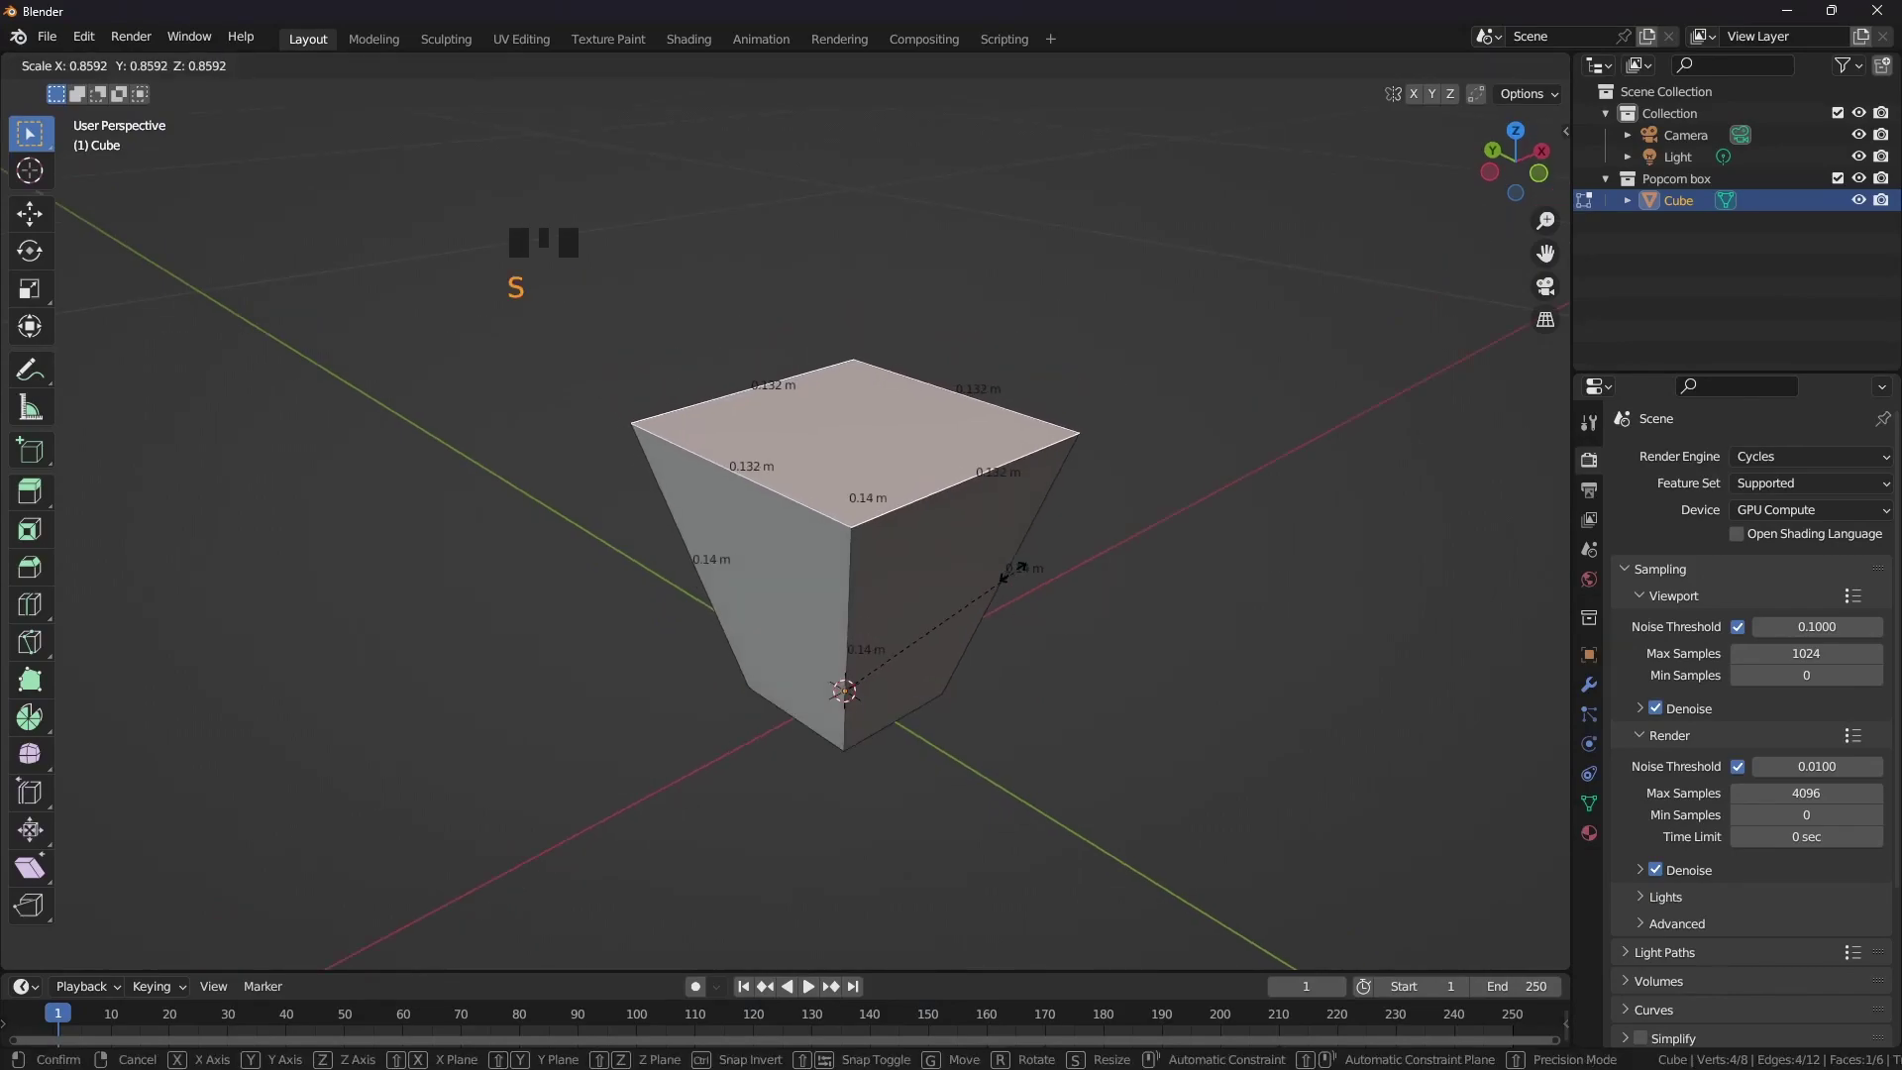
{"action": "right_click", "coordinate": [968, 670]}
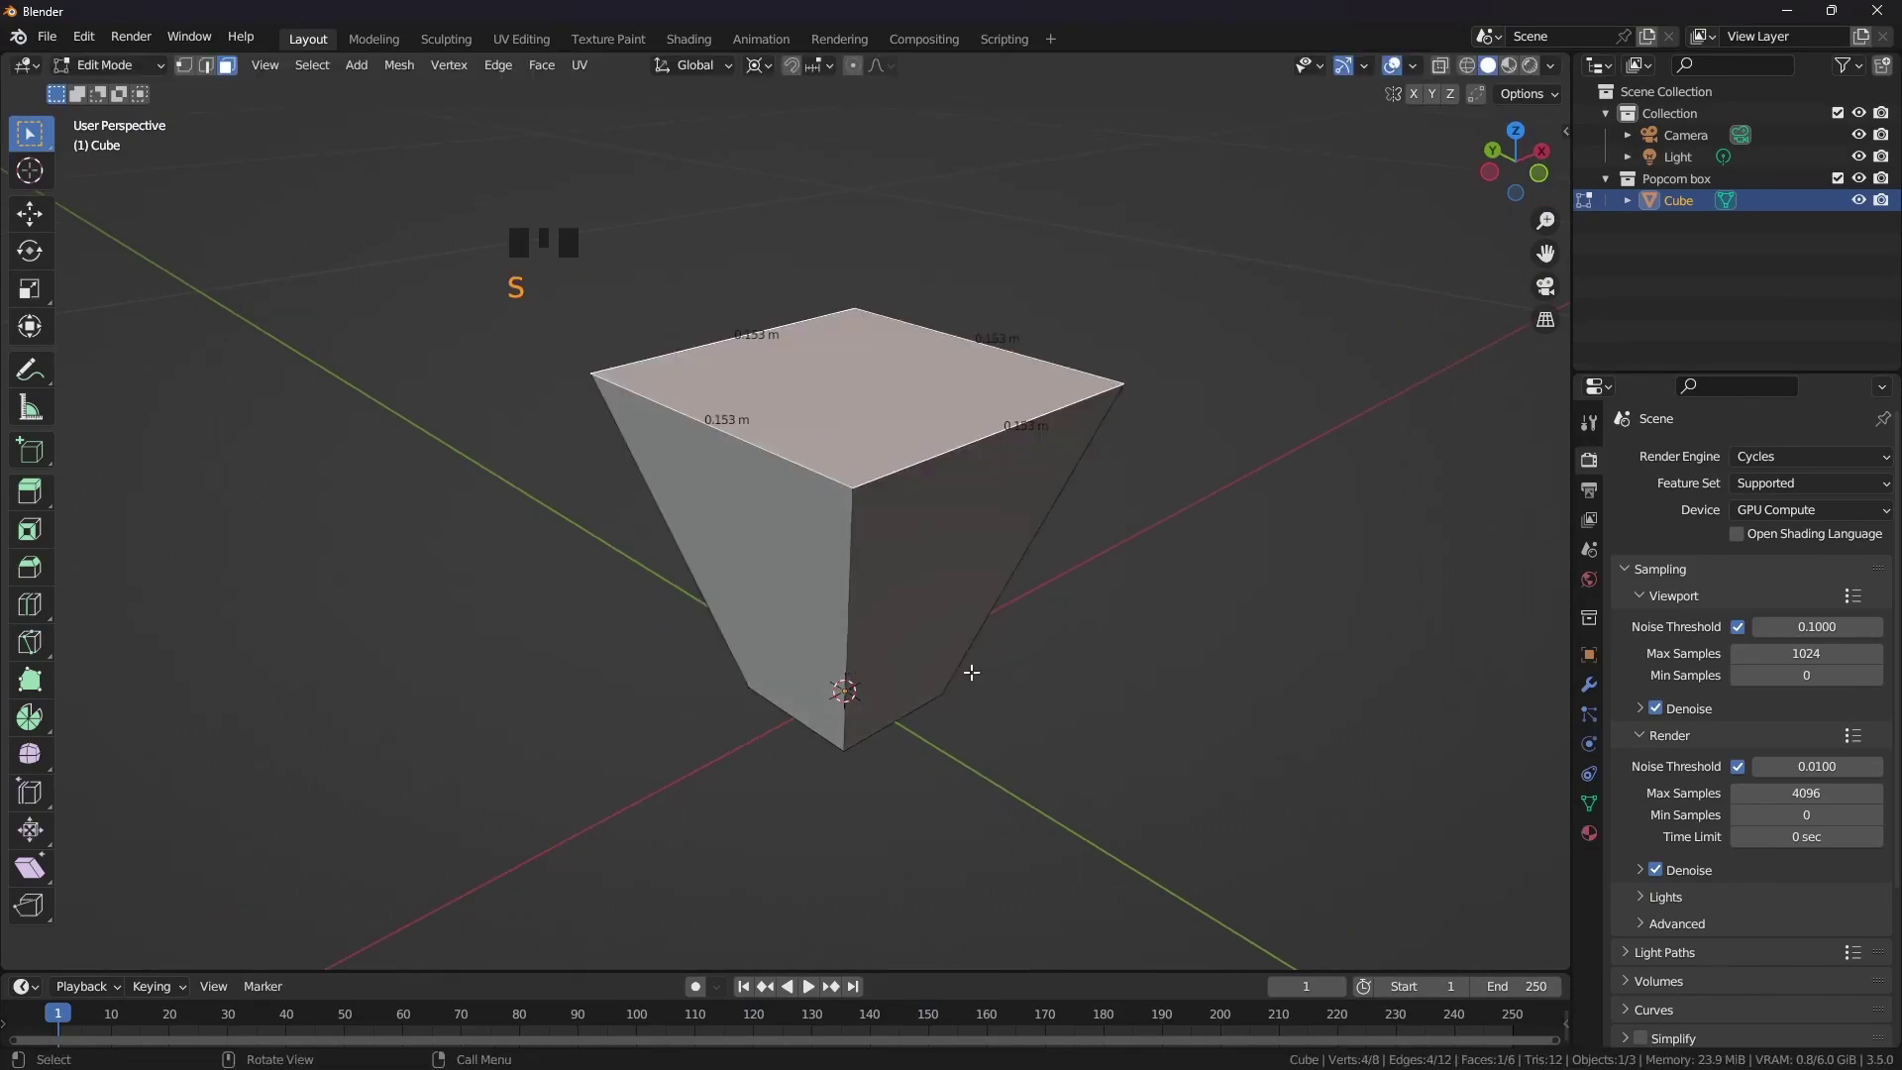
{"action": "middle_click_drag", "start_coordinate": [968, 670], "coordinate": [1002, 577]}
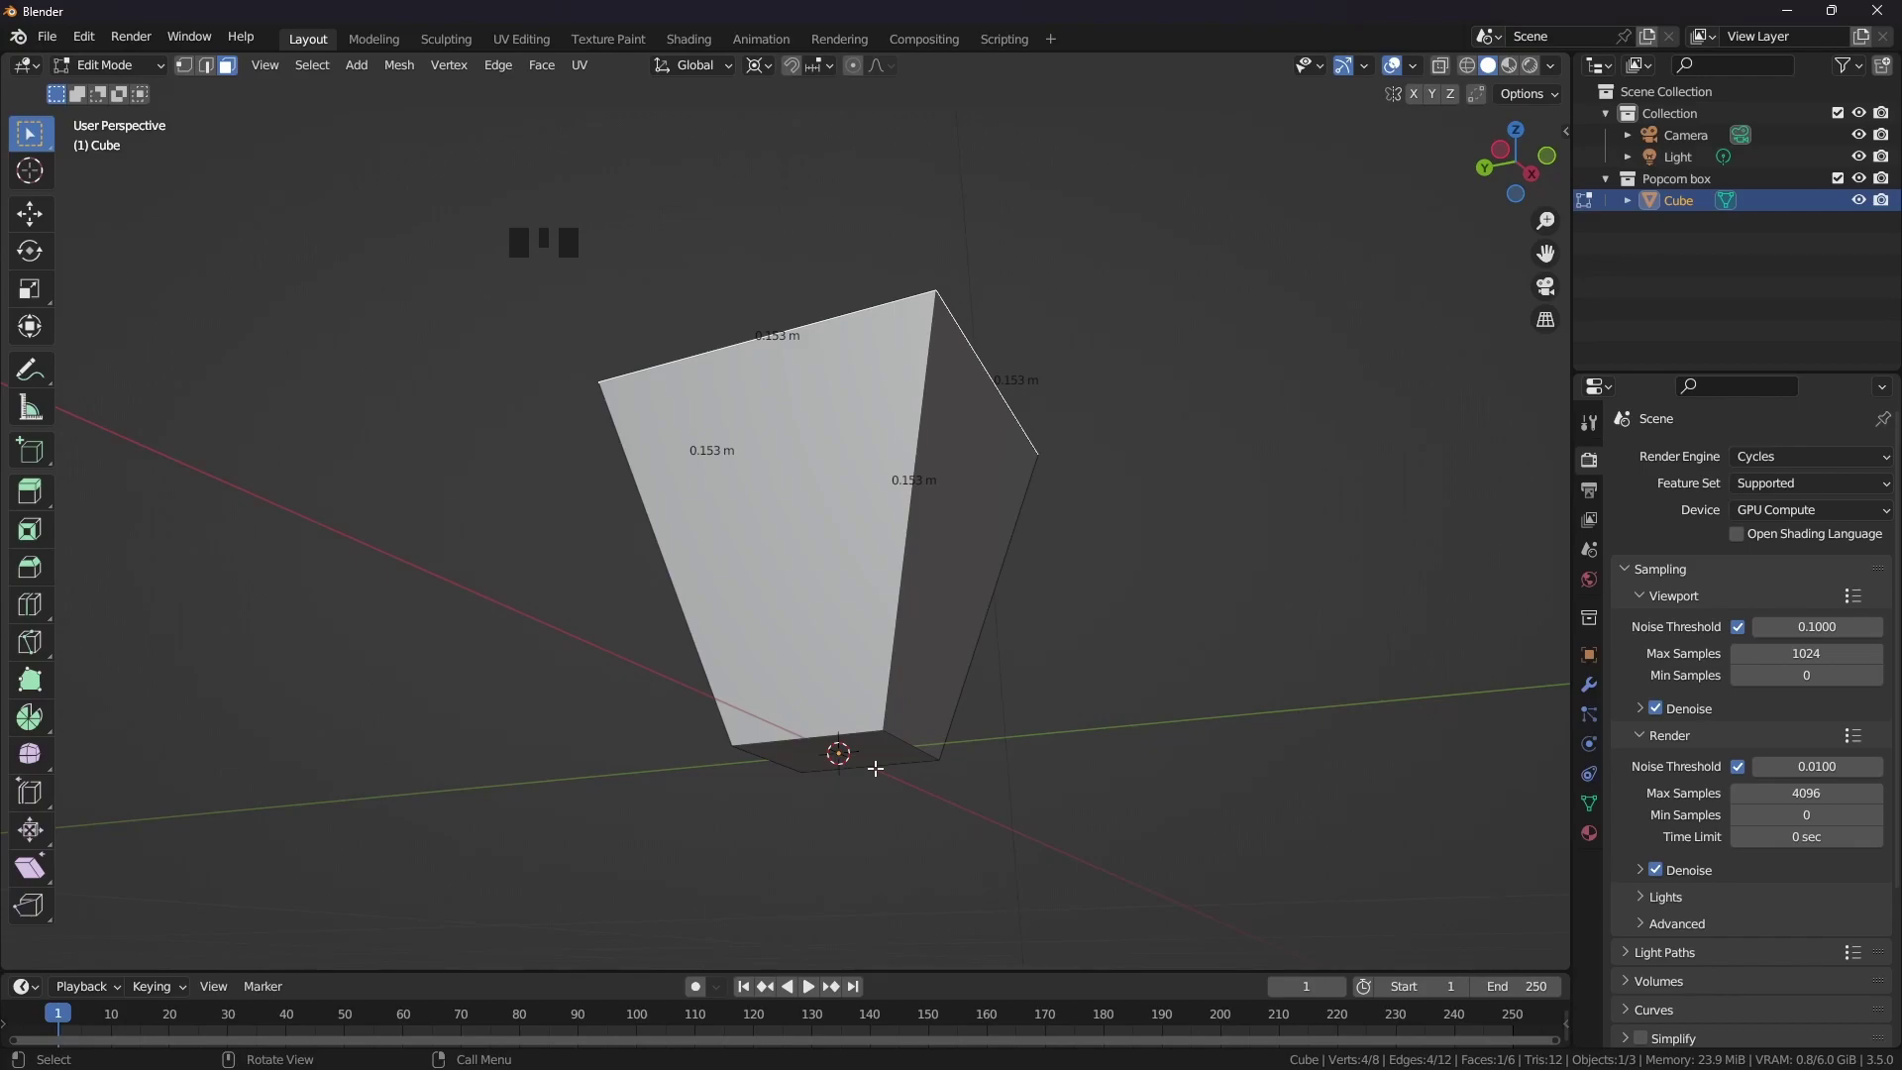
Set the pivot point to Median Point and scale the cube's top face down to edges of about 0.091 m
{"action": "key", "text": "period"}
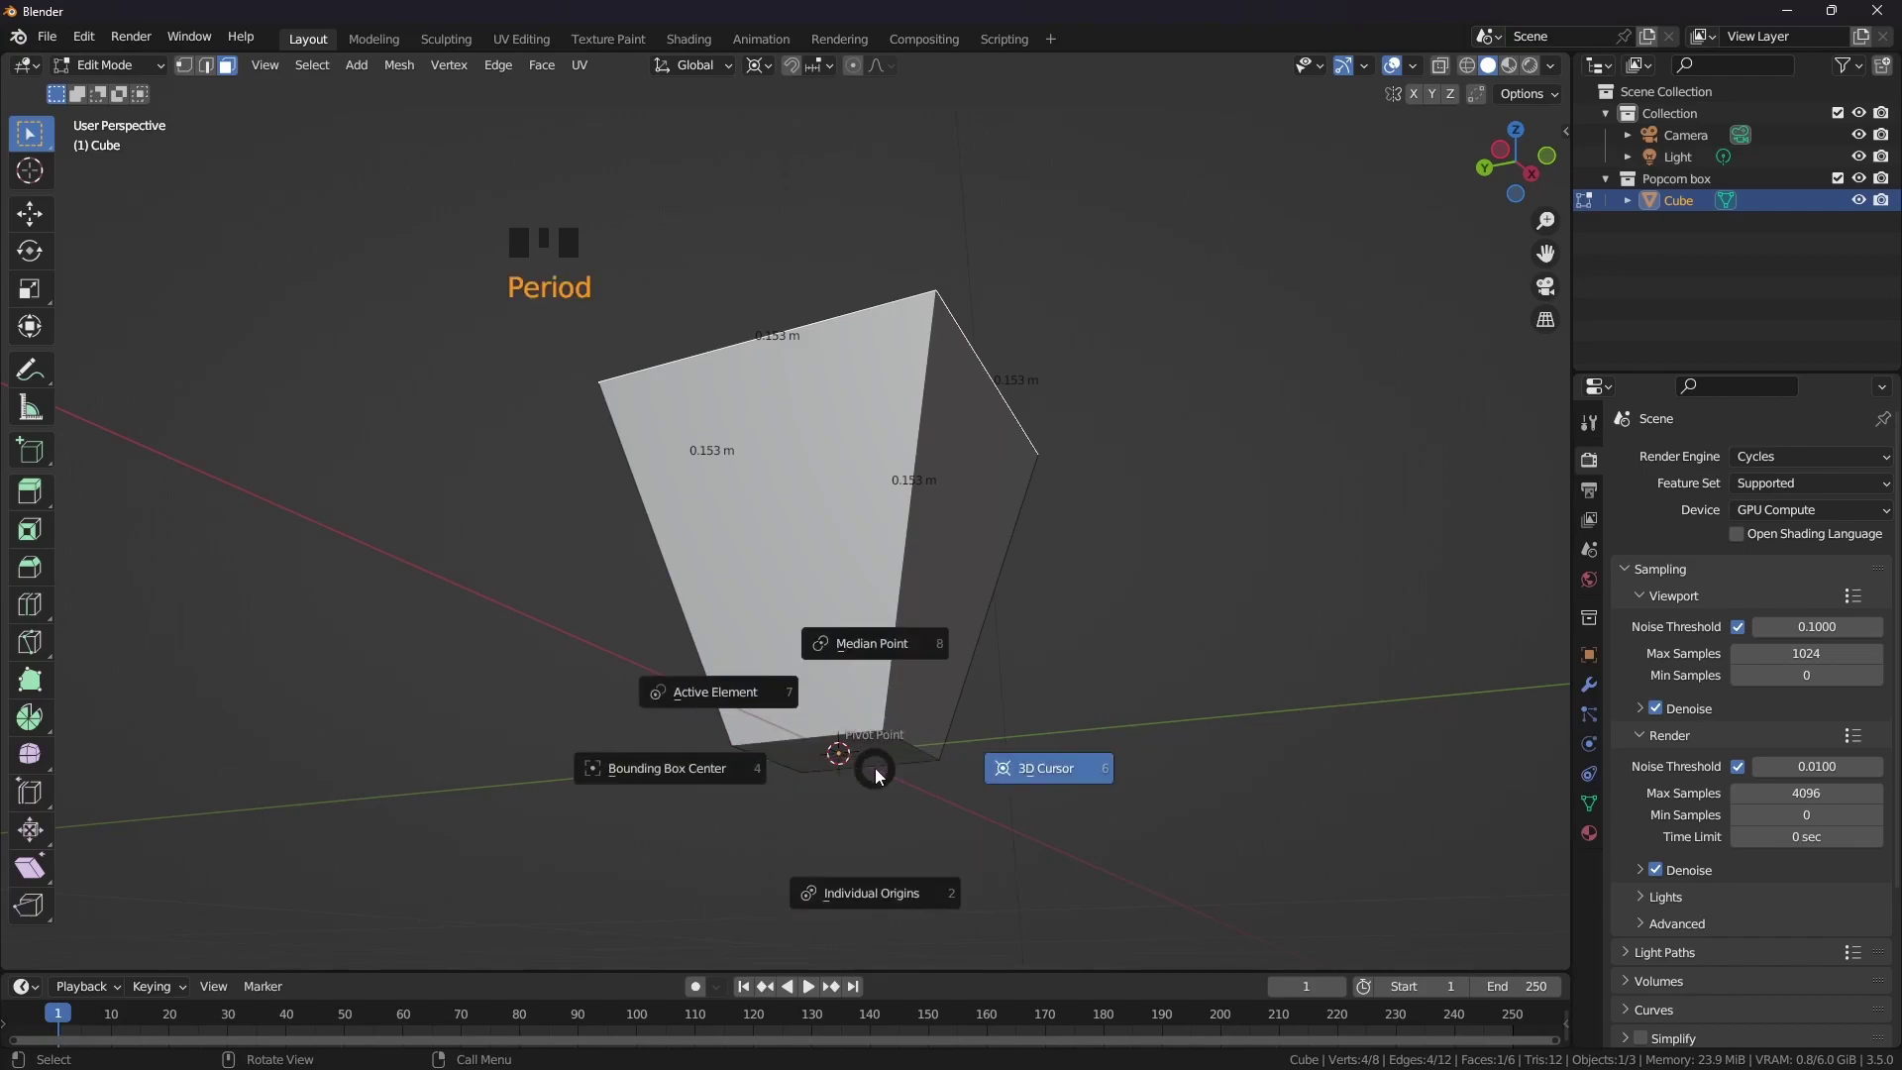
{"action": "left_click", "coordinate": [868, 657]}
{"action": "middle_click_drag", "start_coordinate": [868, 657], "coordinate": [994, 555]}
{"action": "key", "text": "s"}
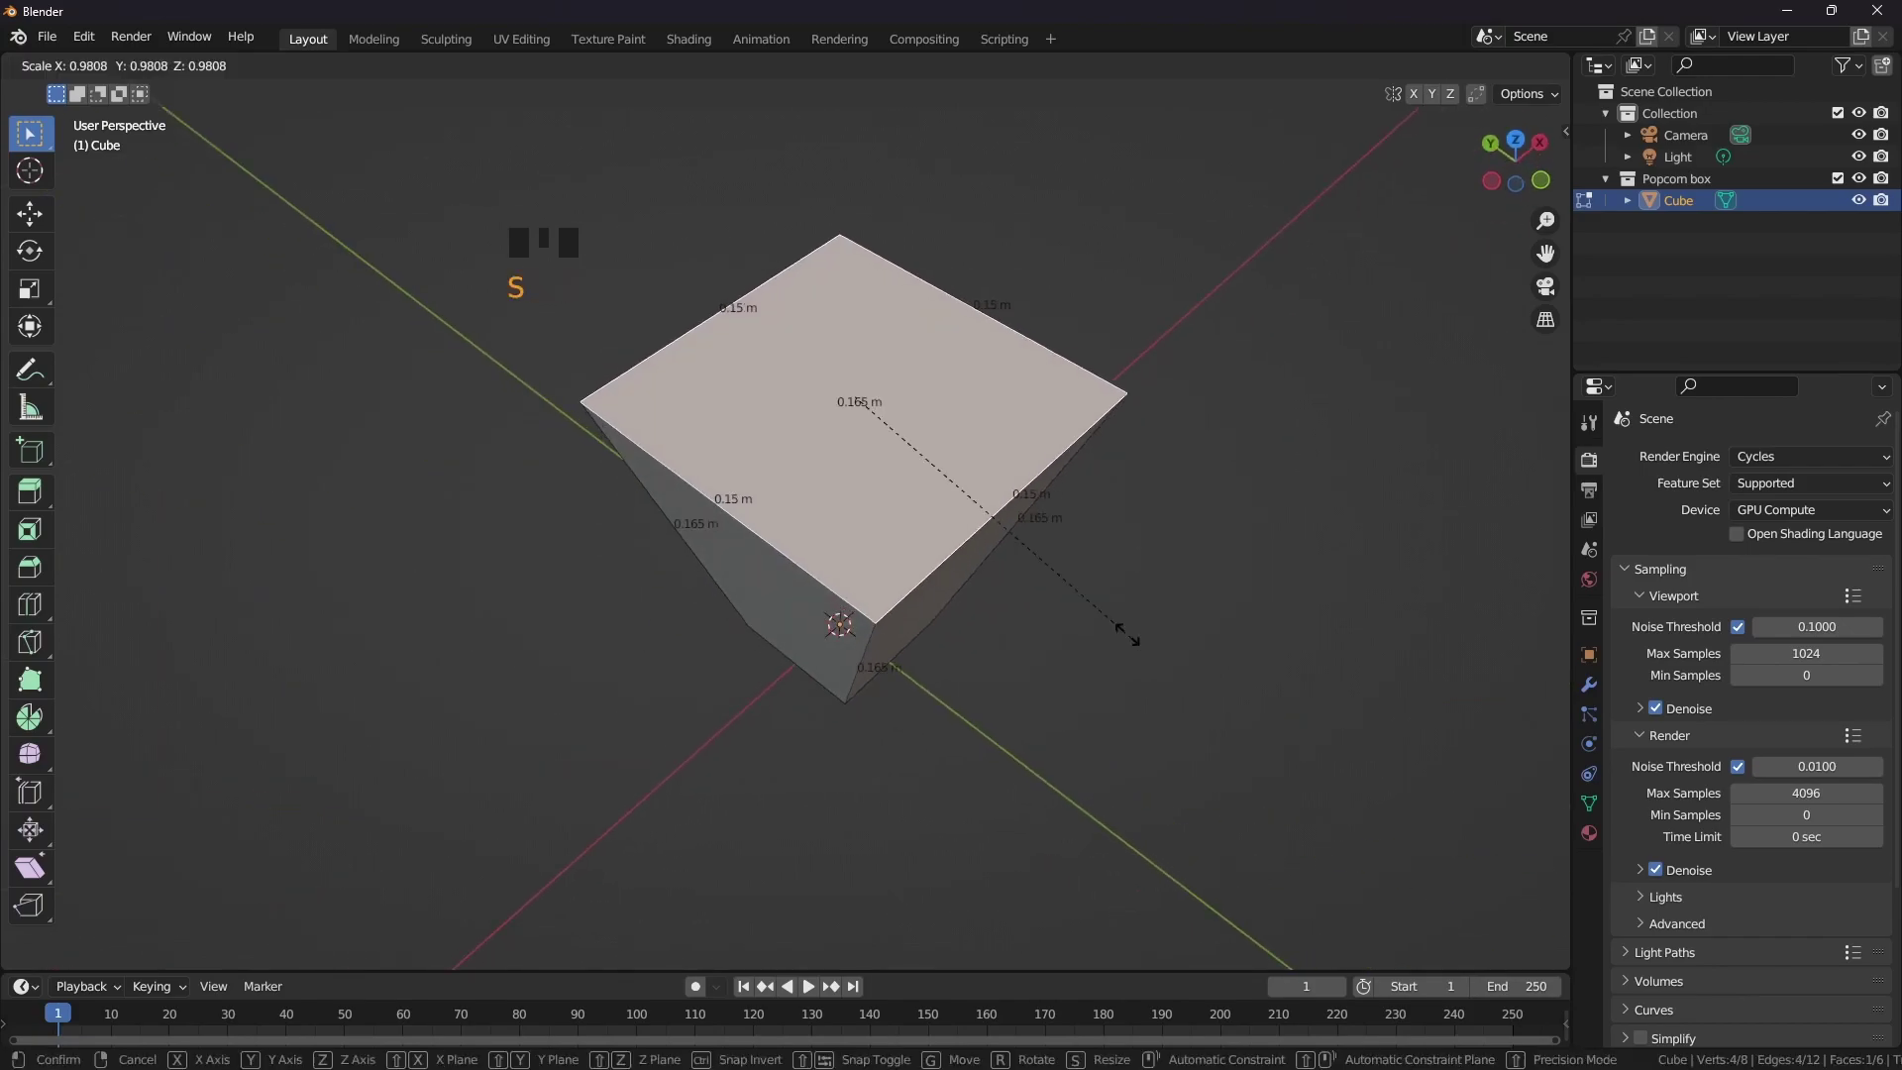
{"action": "left_click", "coordinate": [1006, 560]}
Select the whole mesh to check its edges, and turn off the Edge Length overlay
{"action": "middle_click_drag", "start_coordinate": [1001, 518], "coordinate": [816, 476]}
{"action": "key", "text": "a"}
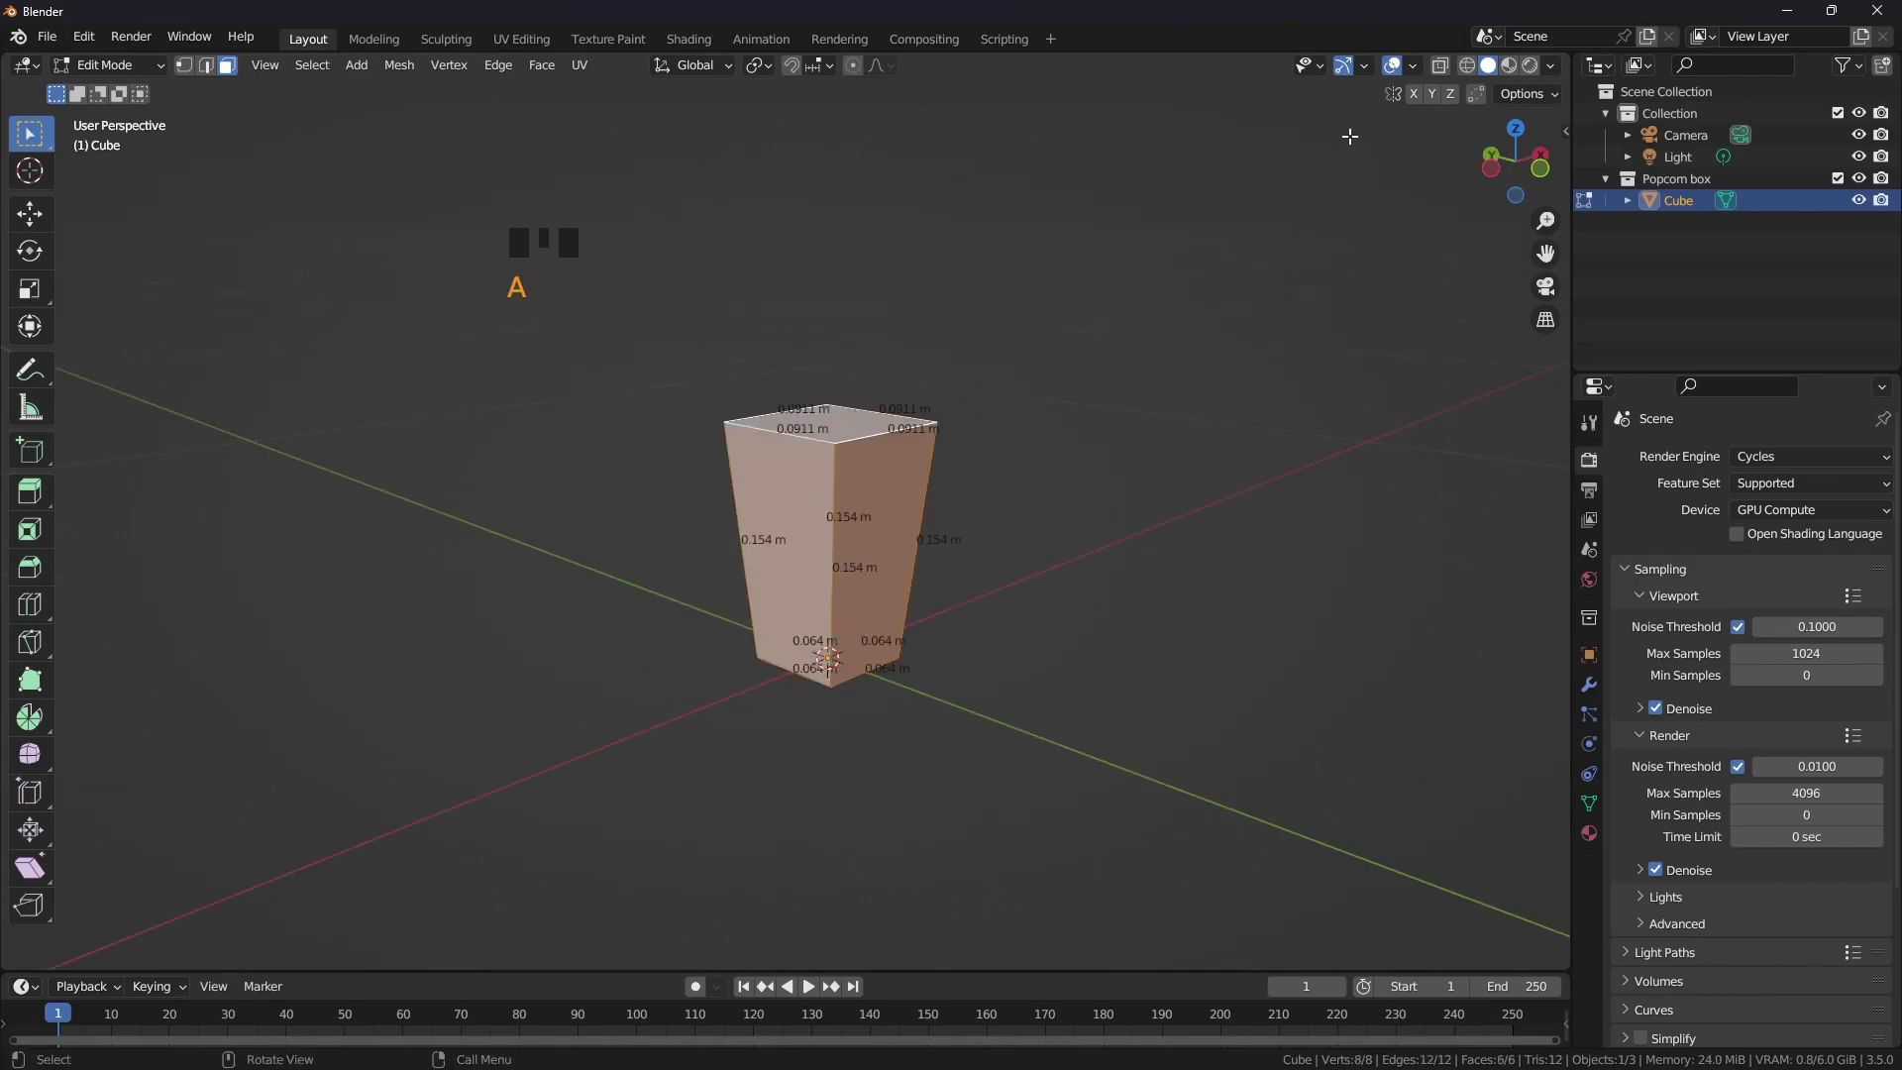
{"action": "left_click", "coordinate": [1412, 67]}
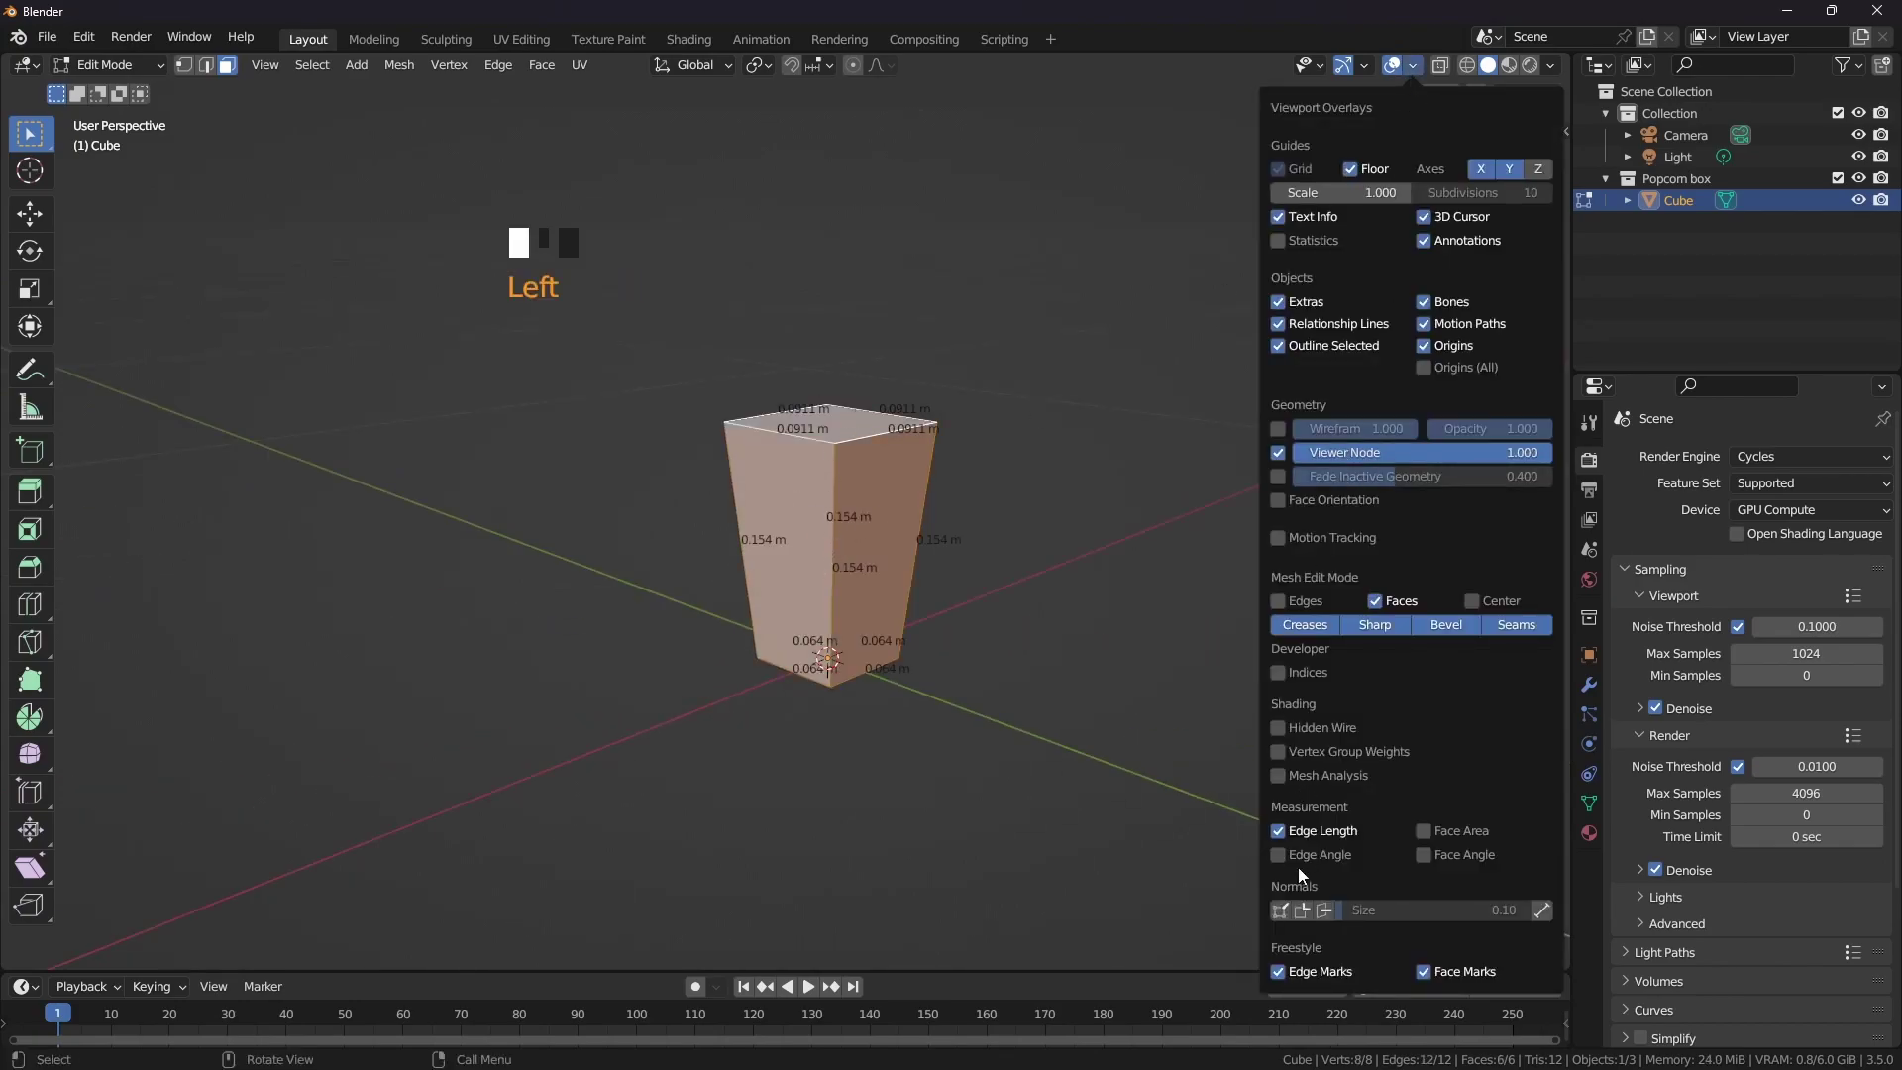
{"action": "left_click", "coordinate": [1279, 830]}
Return to Object Mode and apply the tapered cube's transforms
{"action": "middle_click_drag", "start_coordinate": [882, 544], "coordinate": [853, 611]}
{"action": "key", "text": "Tab"}
{"action": "key", "text": "ctrl+a"}
{"action": "left_click", "coordinate": [864, 599]}
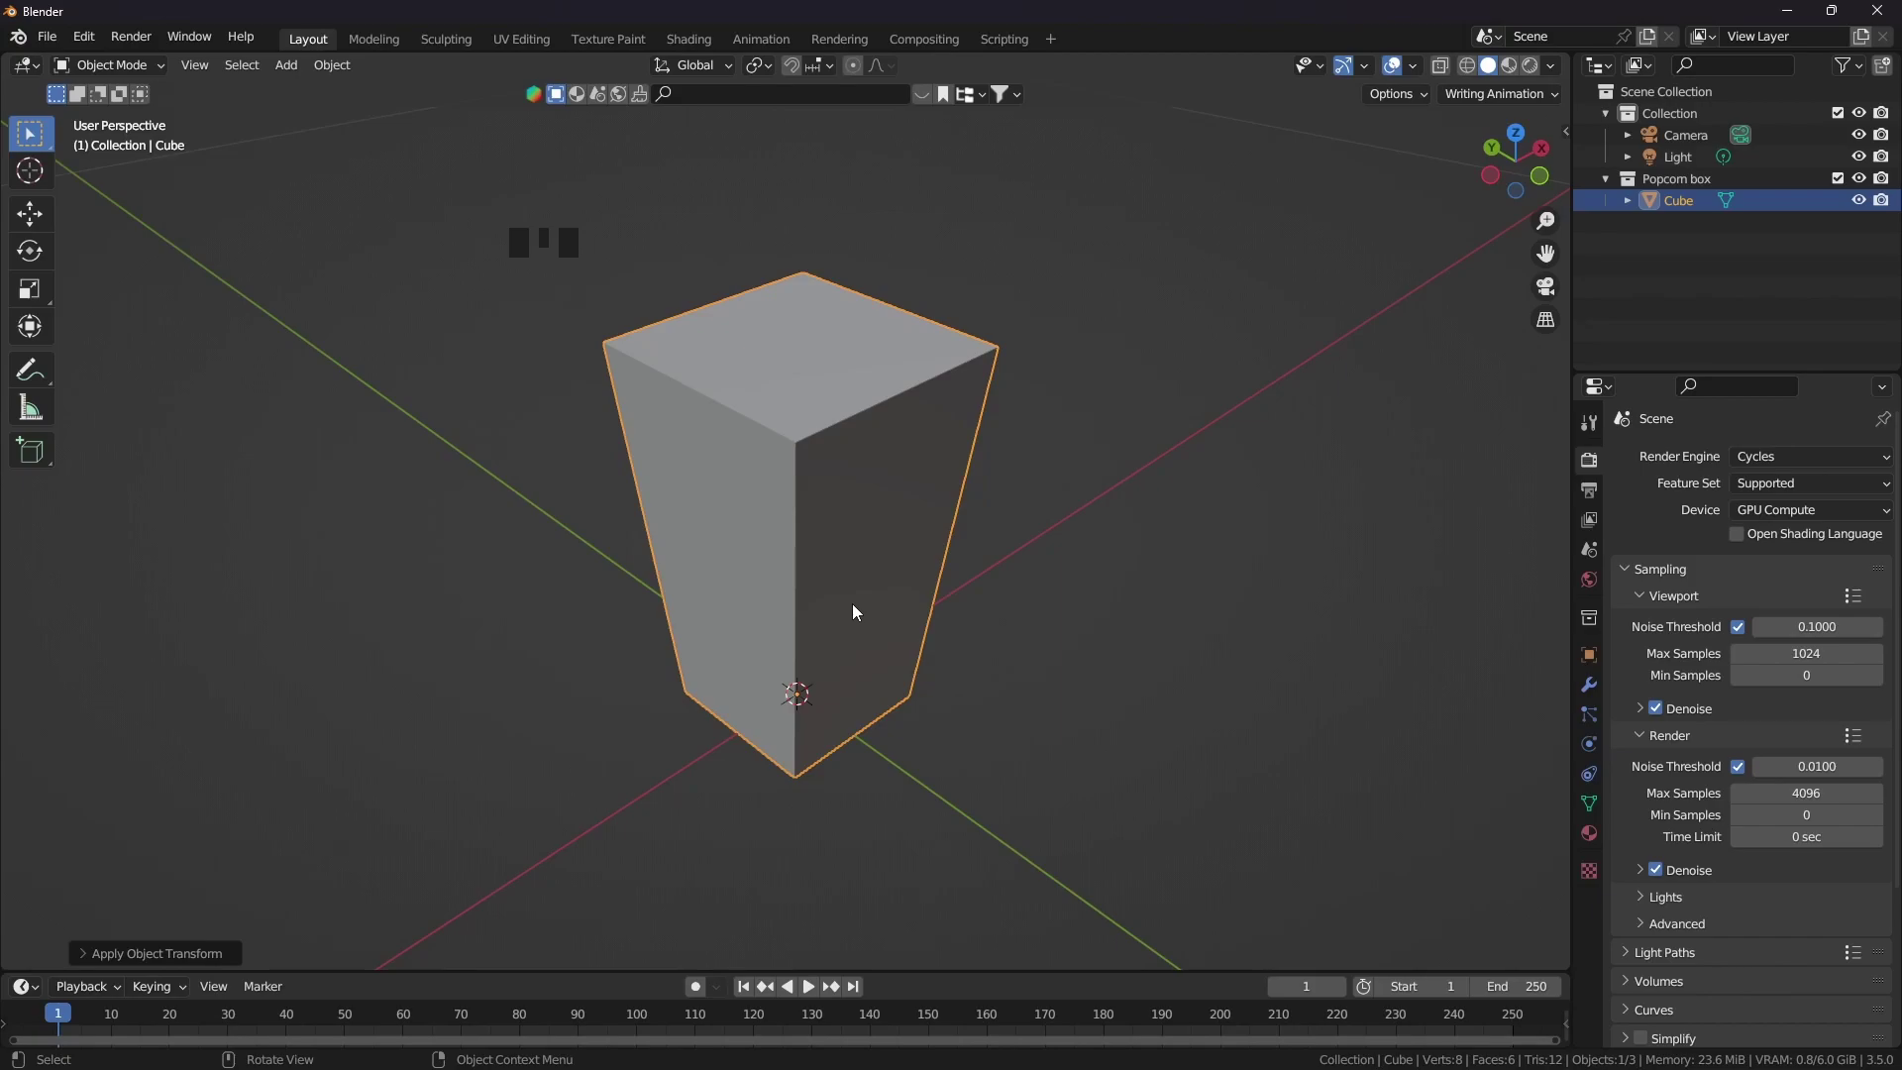
Delete the top face of the tapered cube in Edit Mode to leave the box open
{"action": "key", "text": "Tab"}
{"action": "left_click", "coordinate": [781, 368]}
{"action": "key", "text": "x"}
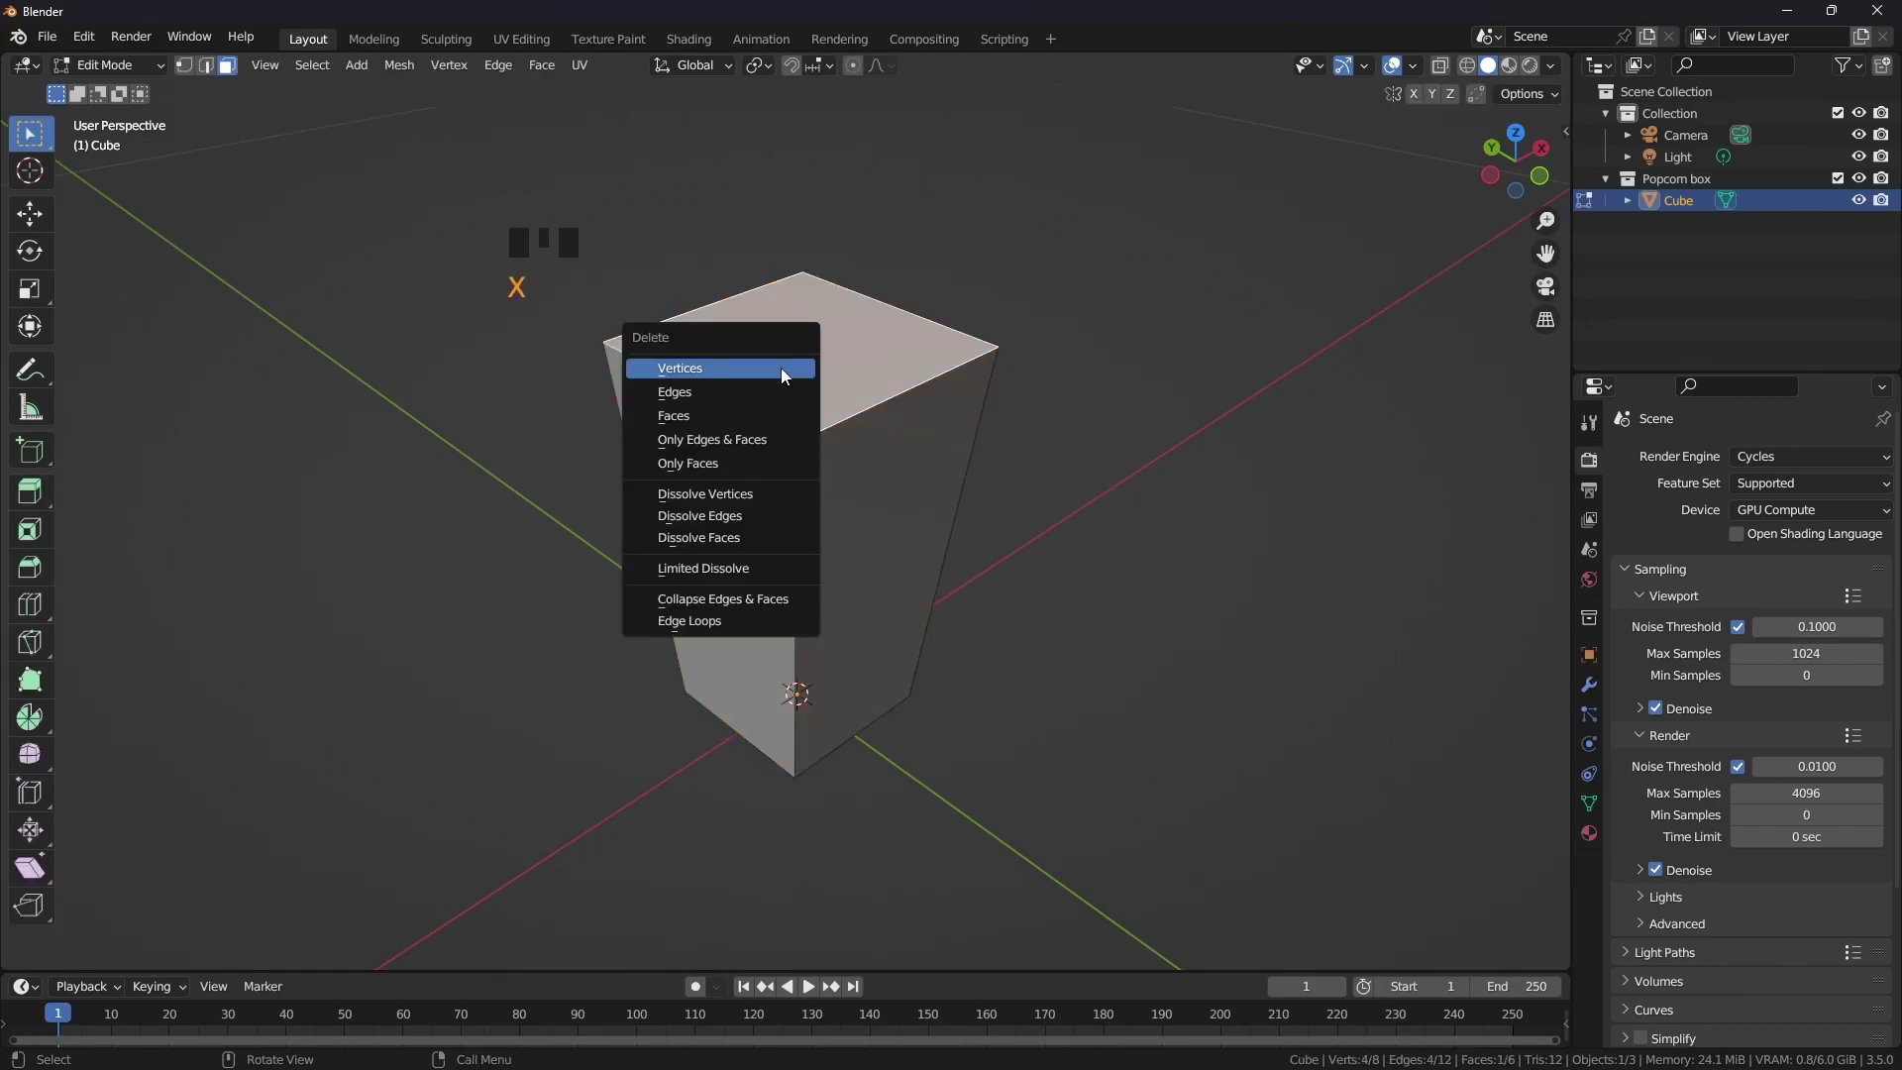
{"action": "left_click", "coordinate": [709, 411]}
{"action": "scroll", "coordinate": [829, 496], "scroll_direction": "down", "scroll_amount": 2}
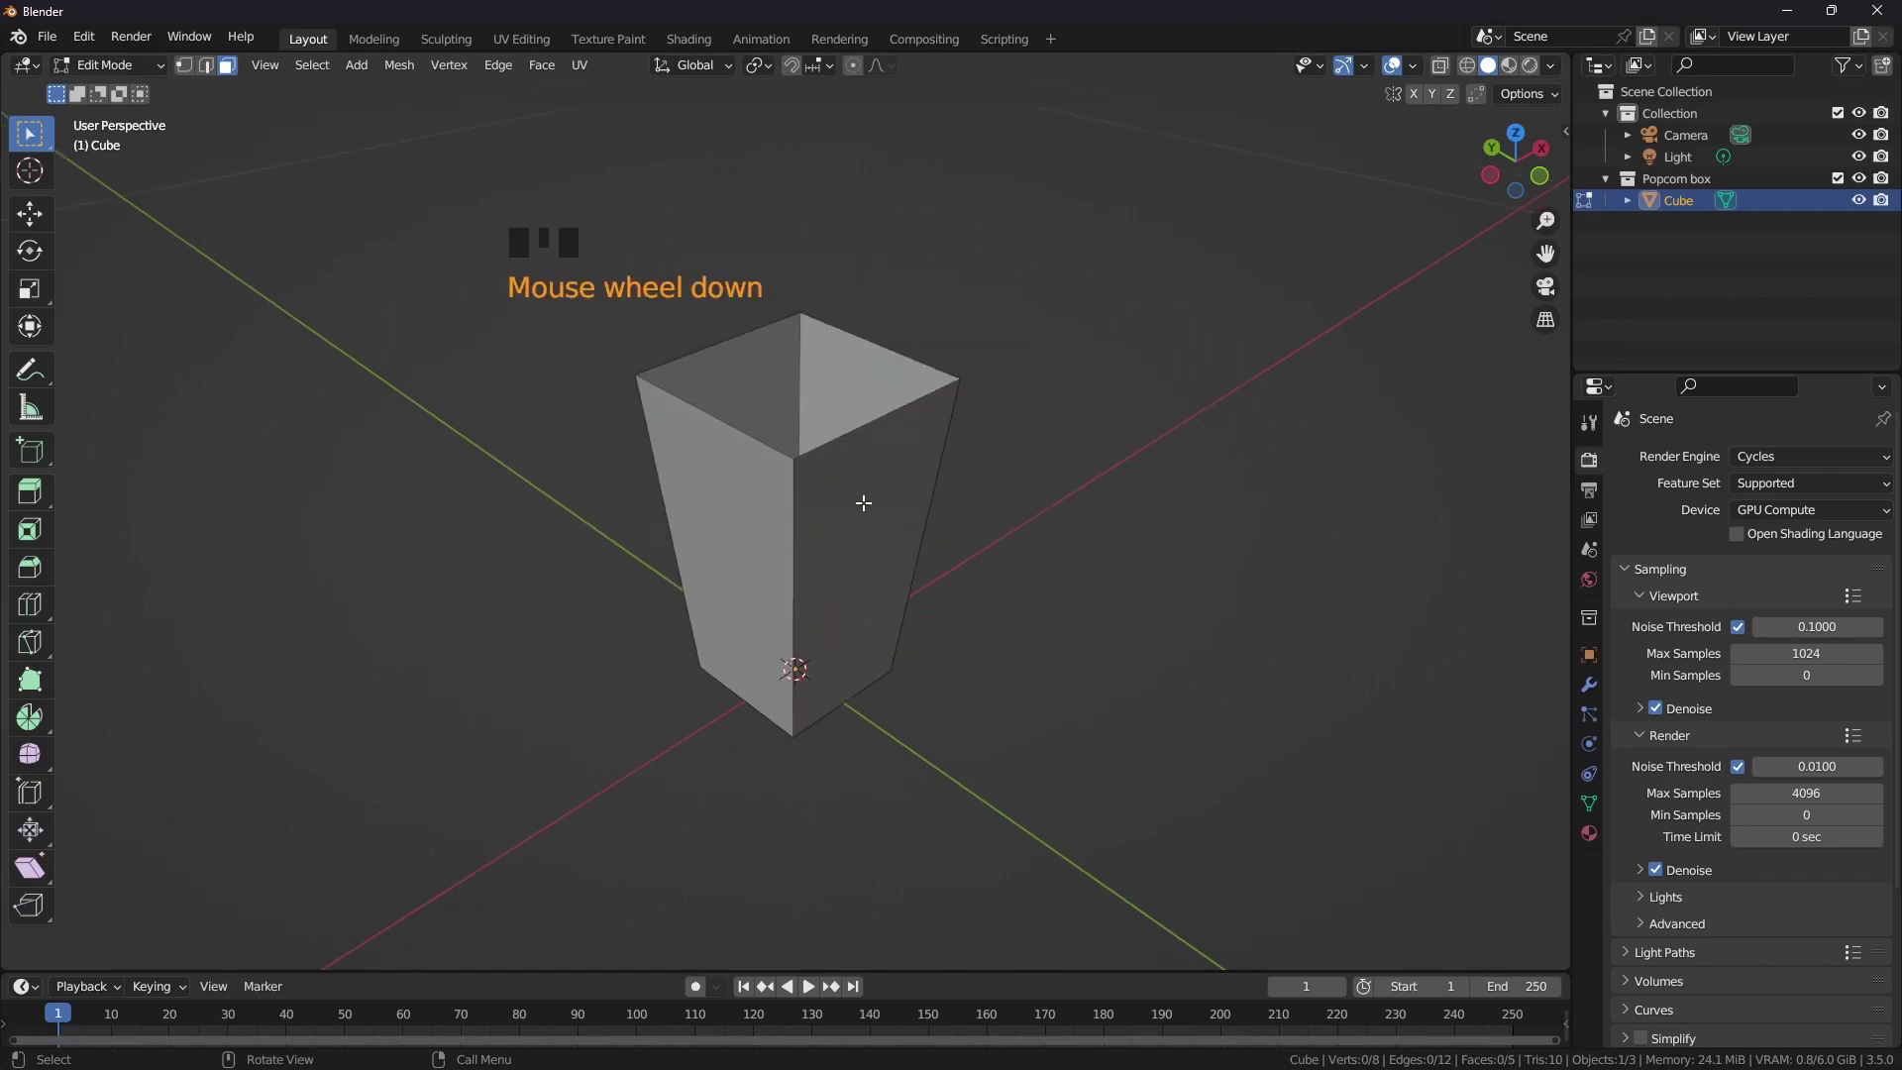
{"action": "left_click", "coordinate": [836, 446]}
{"action": "middle_click_drag", "start_coordinate": [862, 501], "coordinate": [786, 428]}
Run Origamify on the open box in Object Mode, with Unfold enabled and Breadthfirst disabled
{"action": "key", "text": "Tab"}
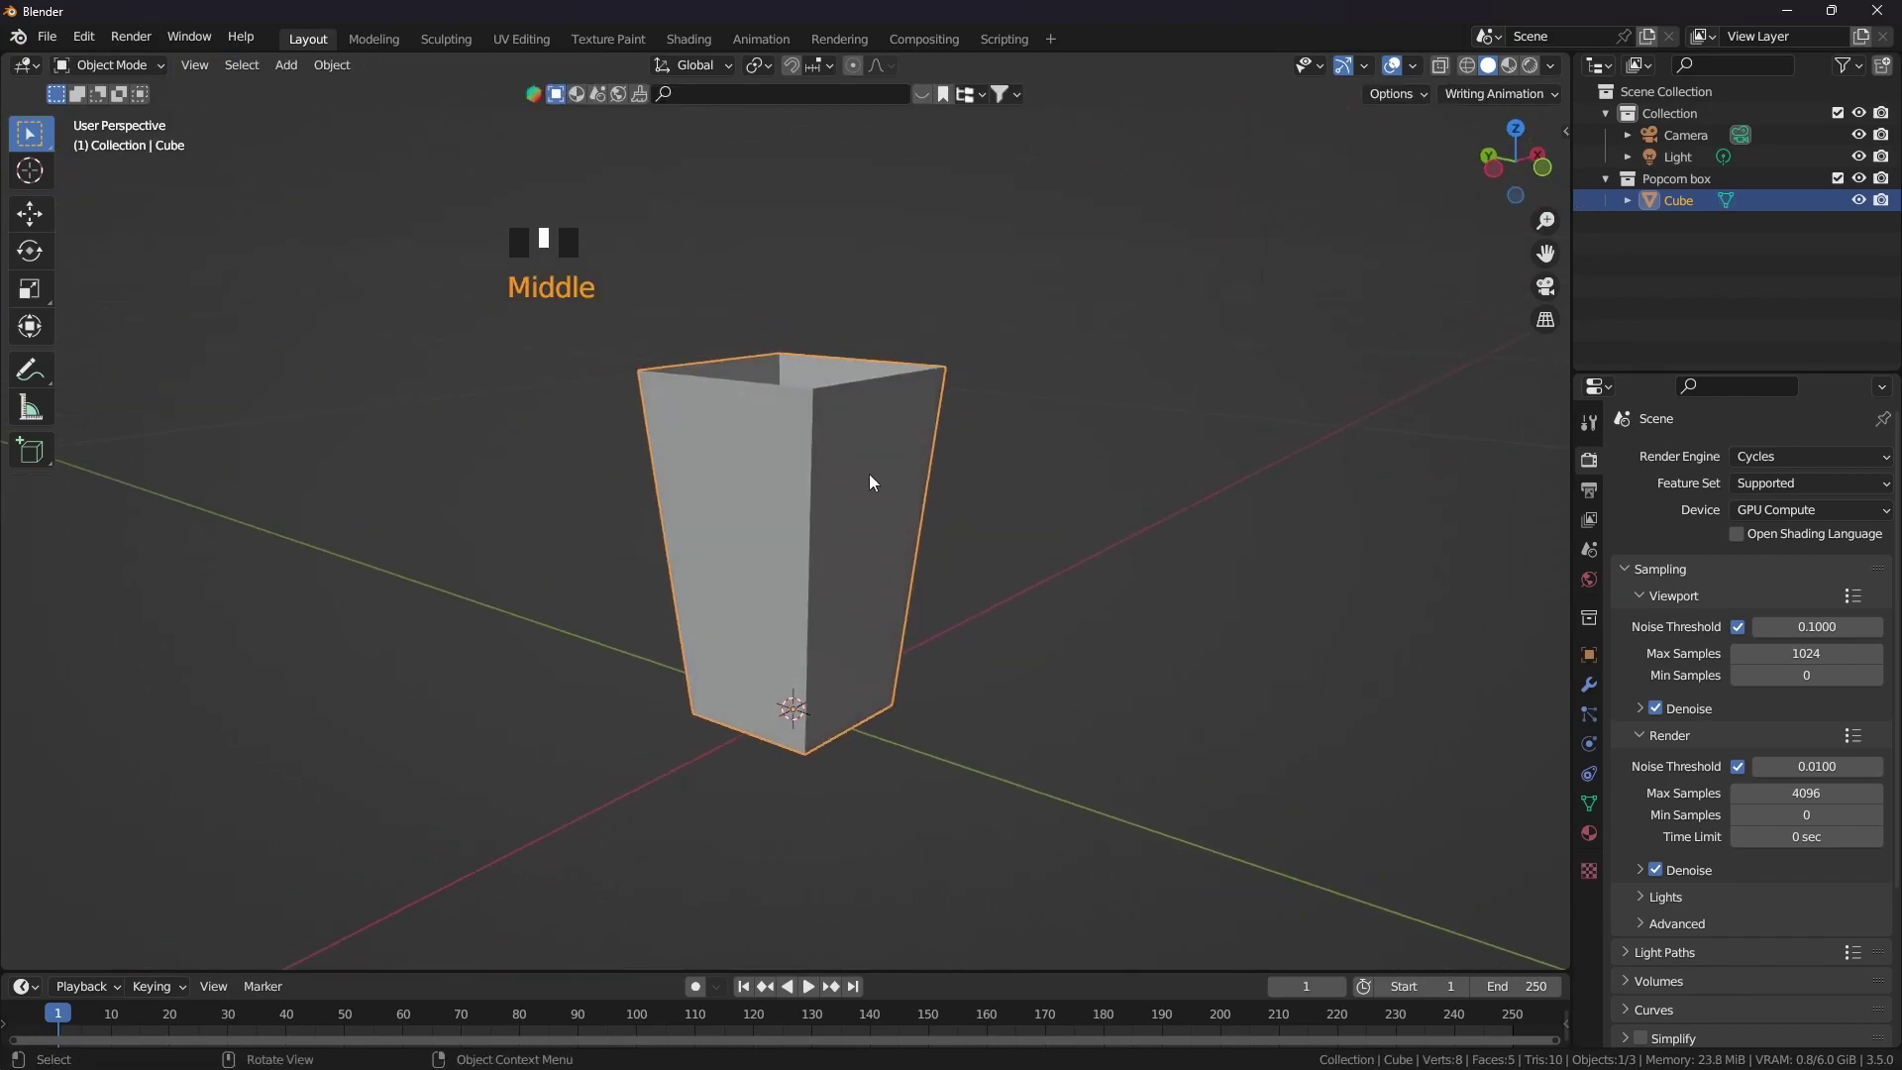
{"action": "key", "text": "F3"}
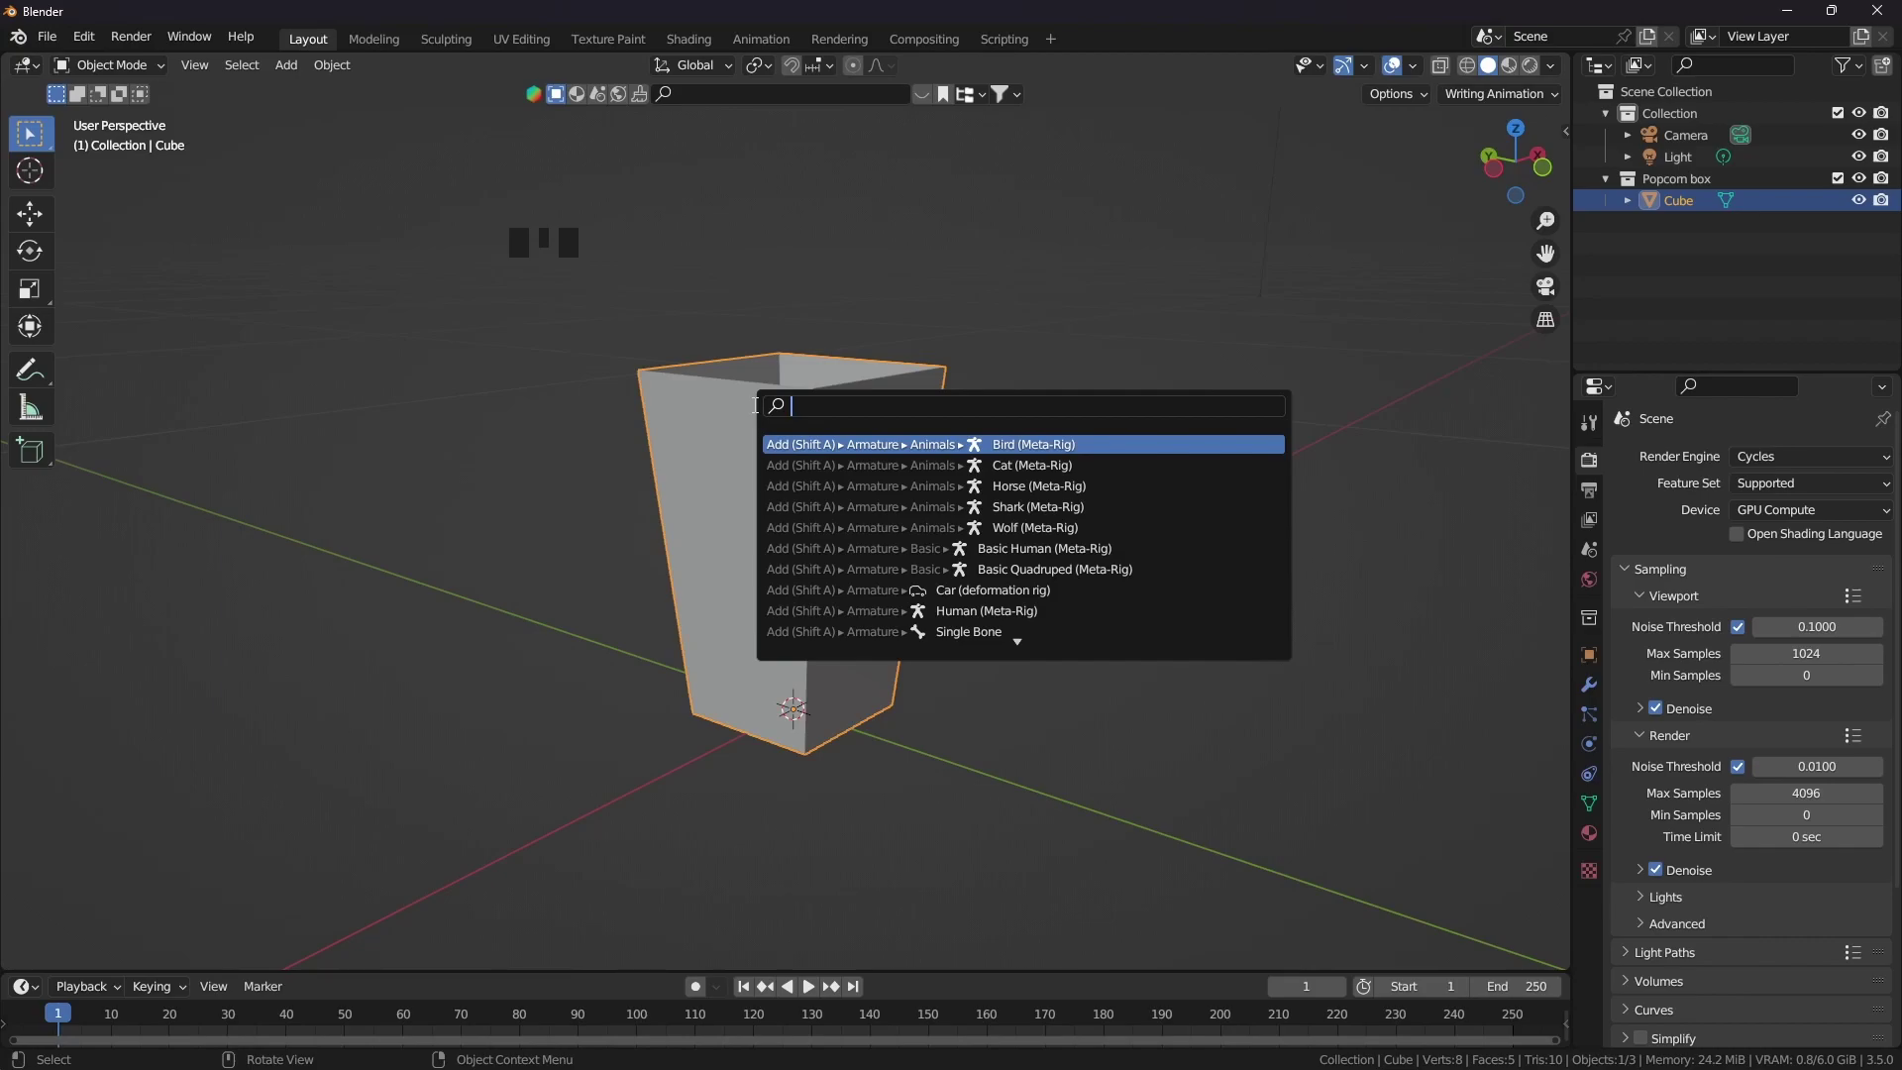
{"action": "type", "text": "origami"}
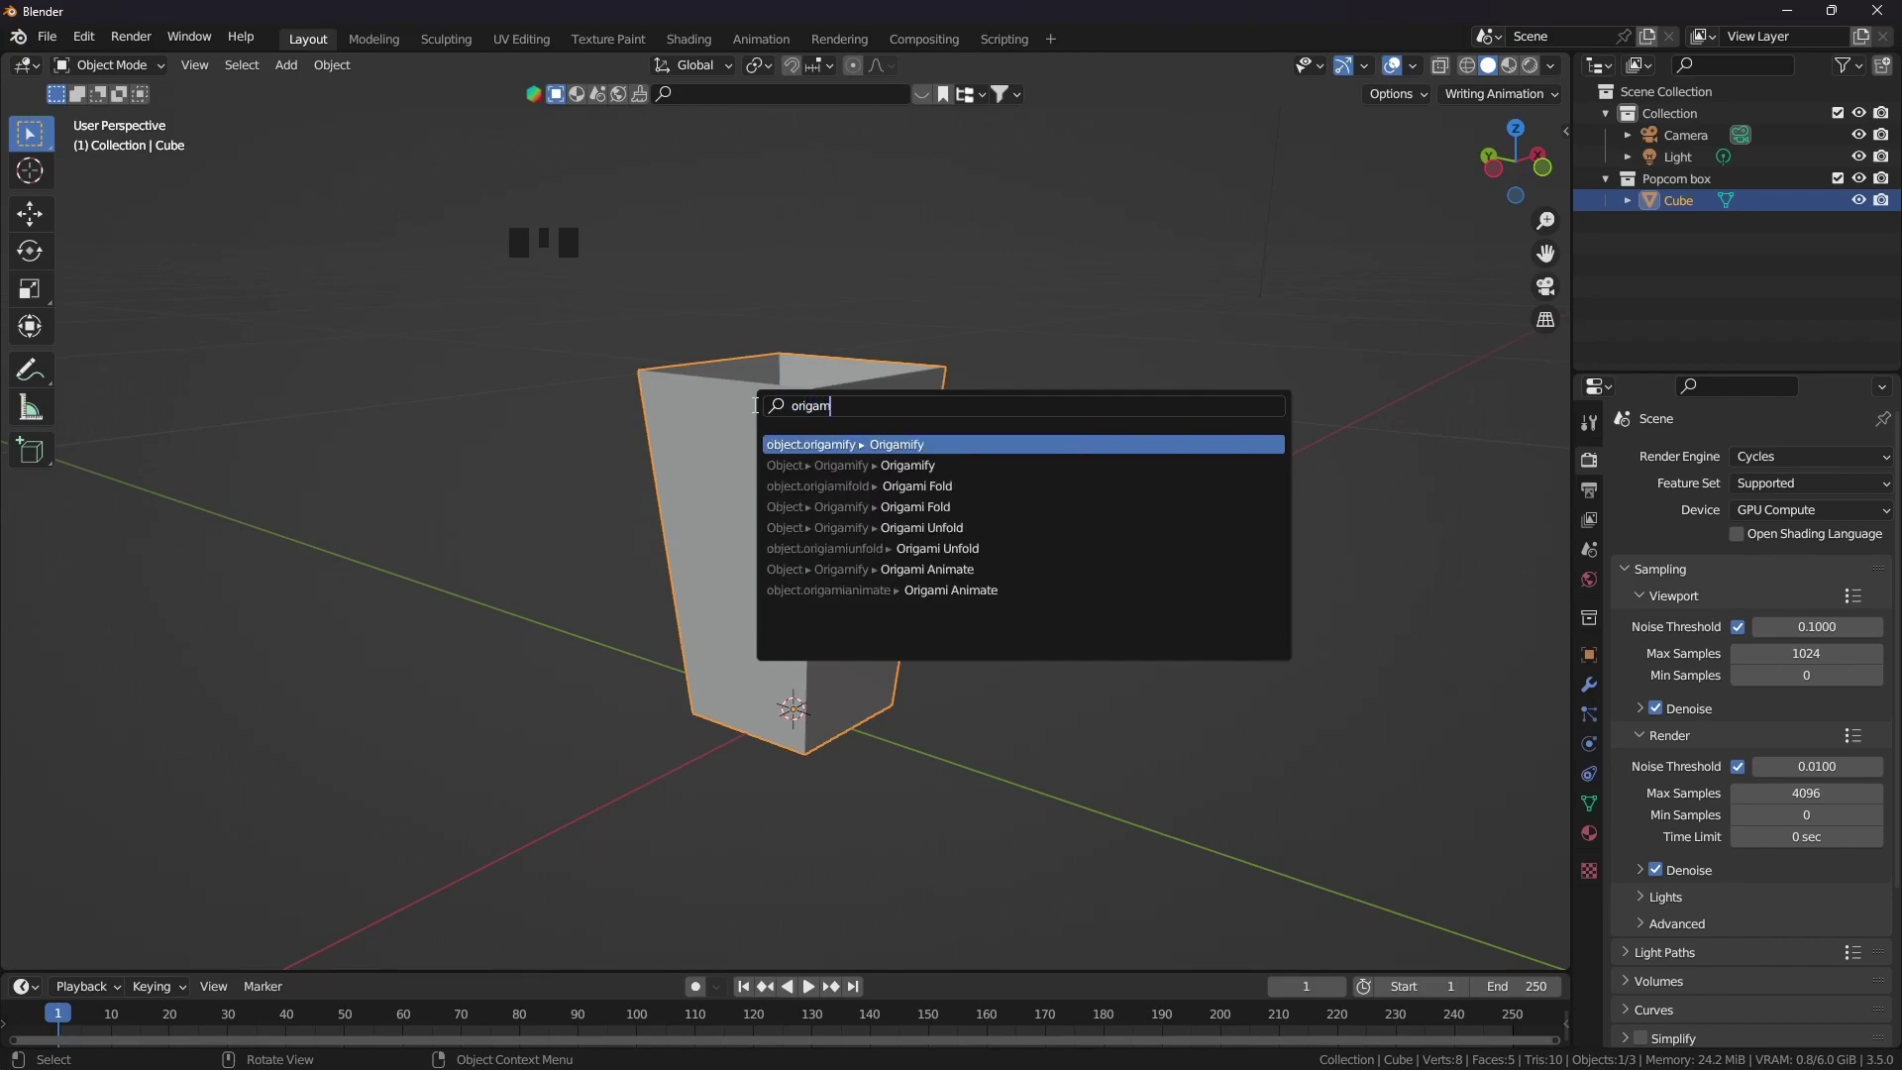
{"action": "left_click", "coordinate": [834, 442]}
{"action": "middle_click_drag", "start_coordinate": [358, 656], "coordinate": [879, 584]}
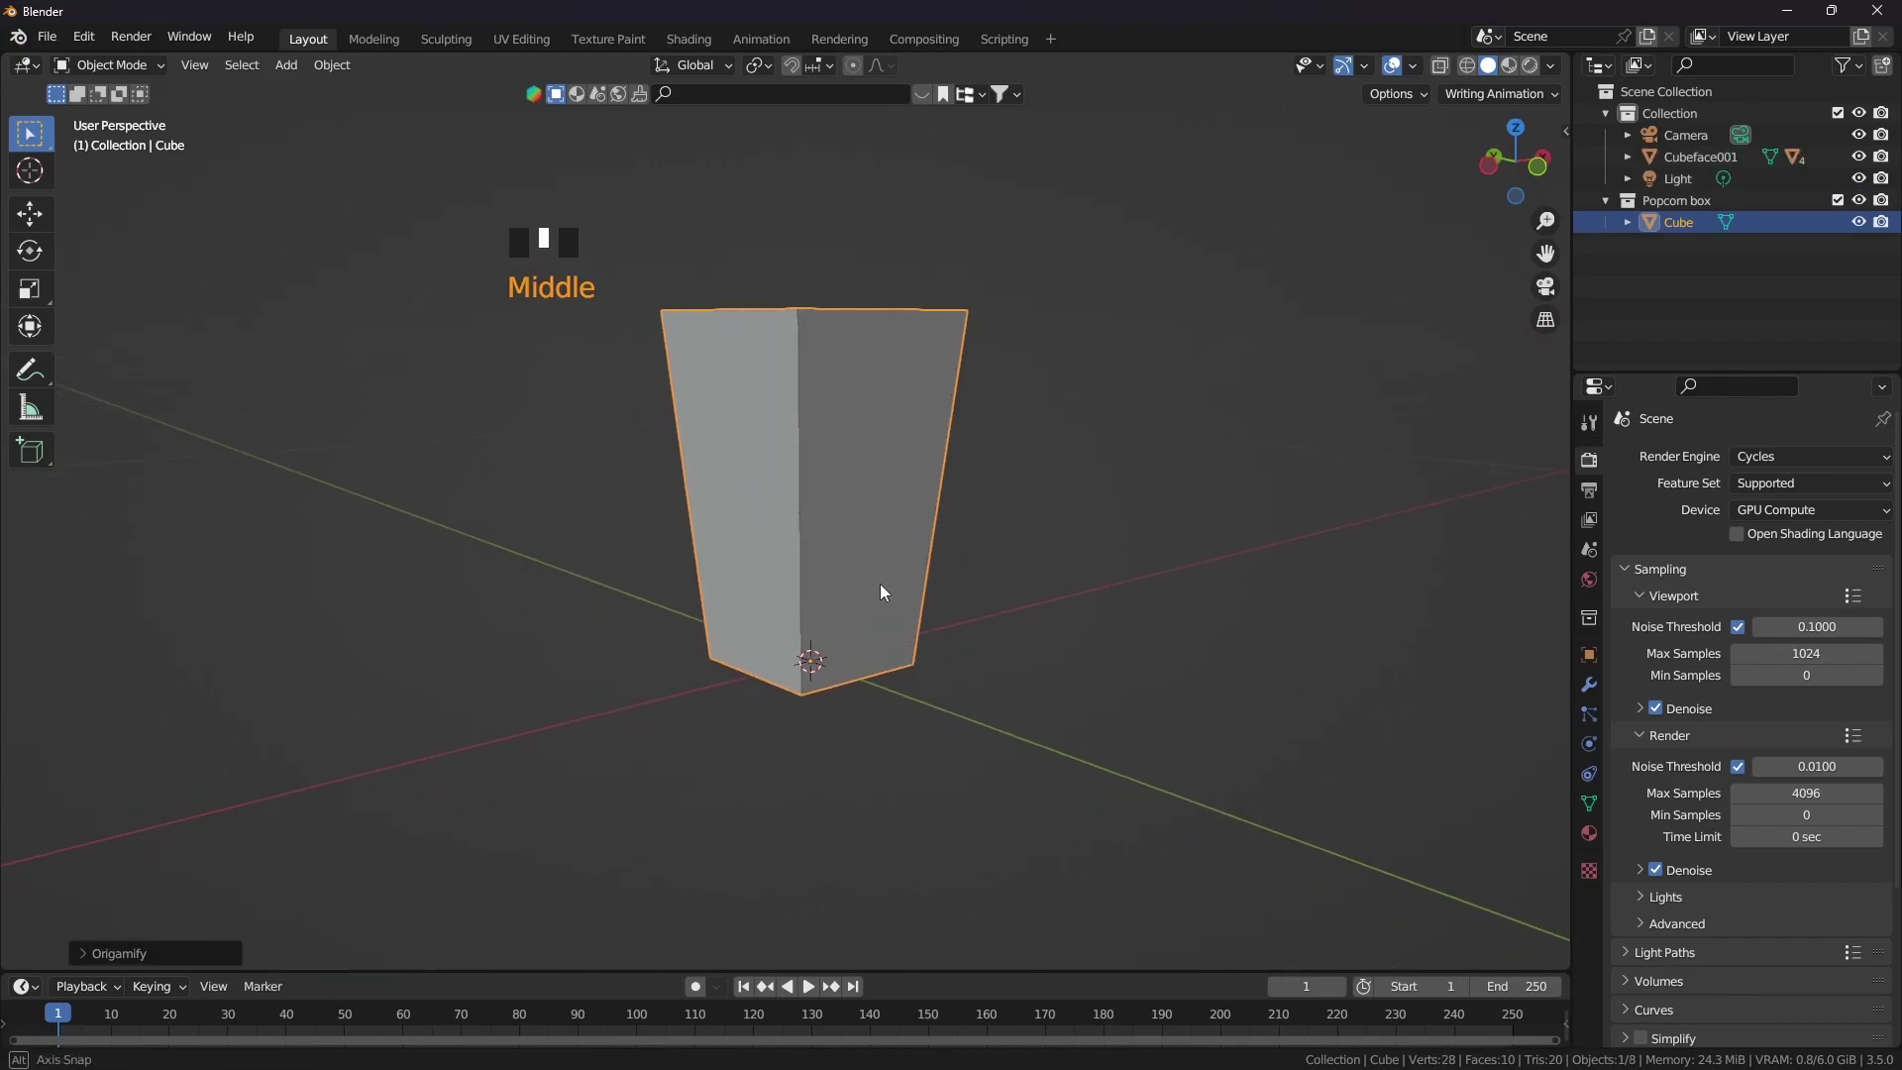
{"action": "left_click", "coordinate": [129, 953]}
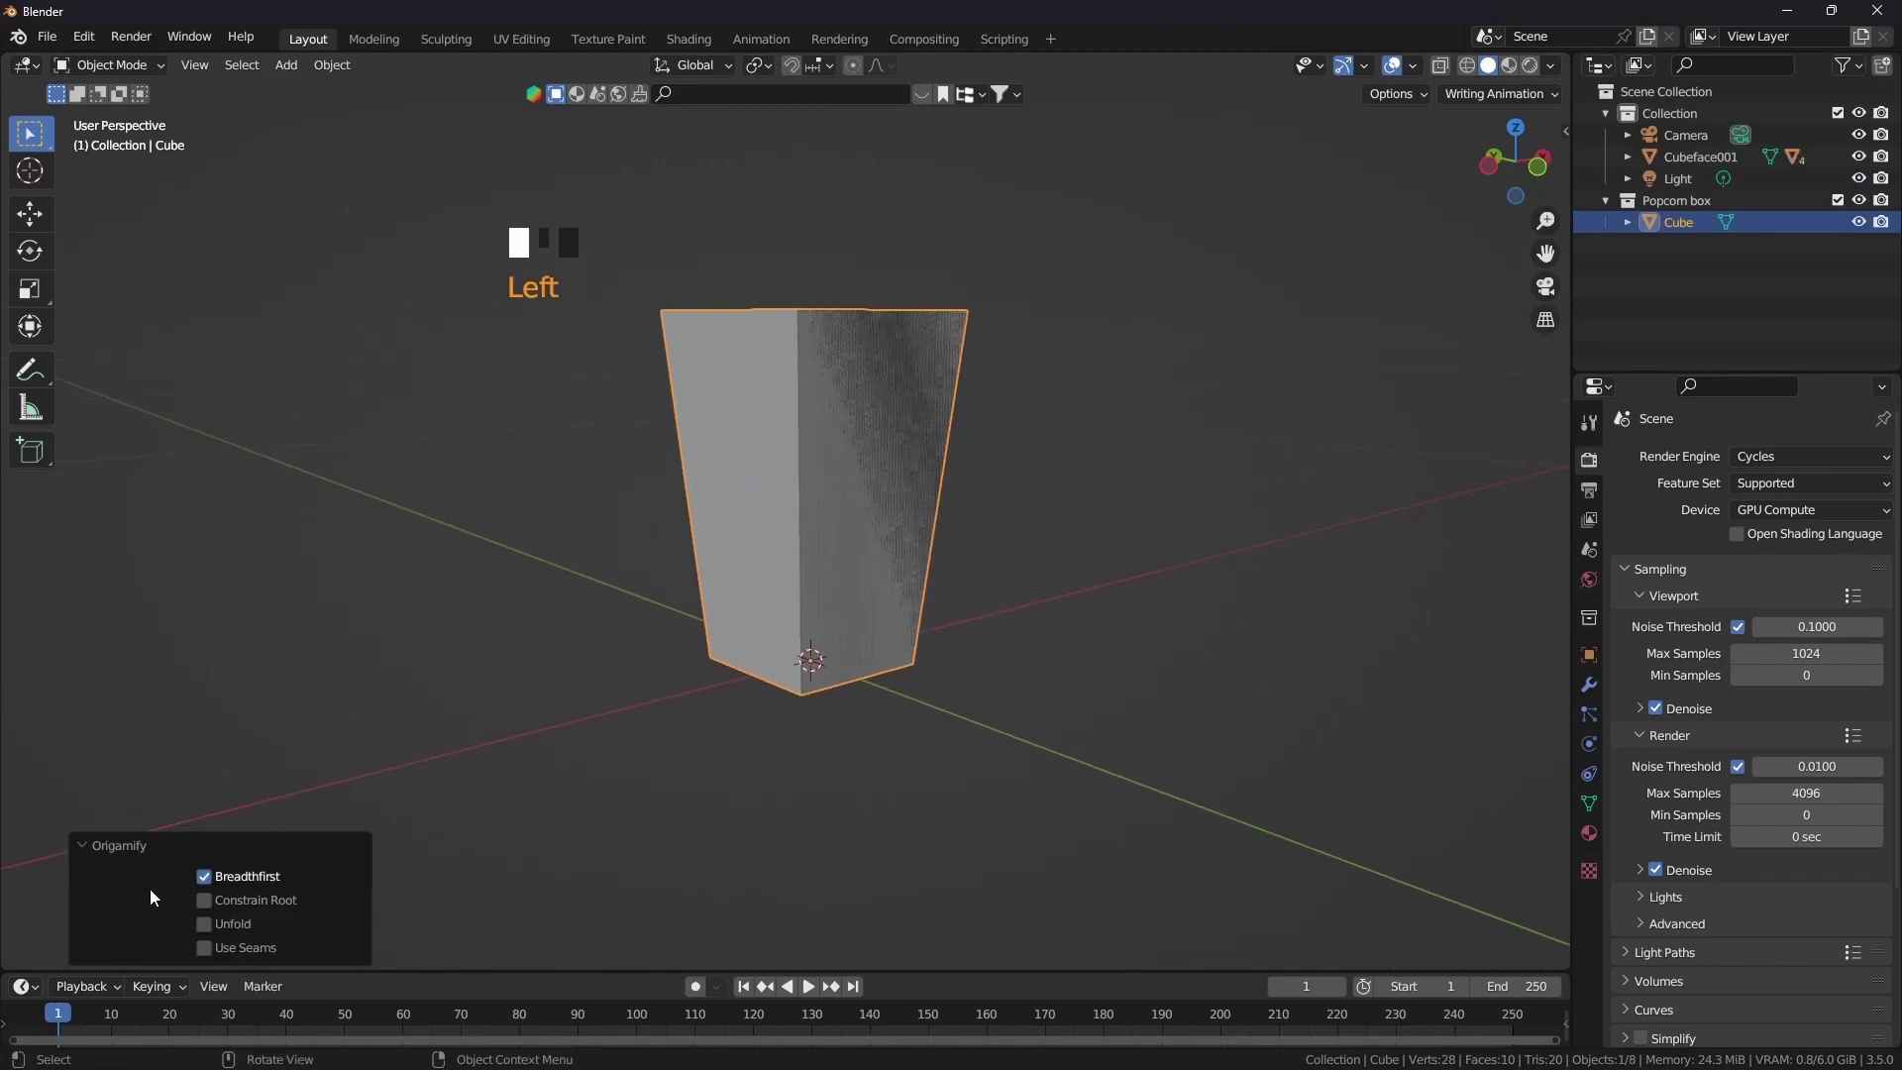
{"action": "left_click", "coordinate": [204, 925]}
{"action": "middle_click_drag", "start_coordinate": [366, 907], "coordinate": [466, 841]}
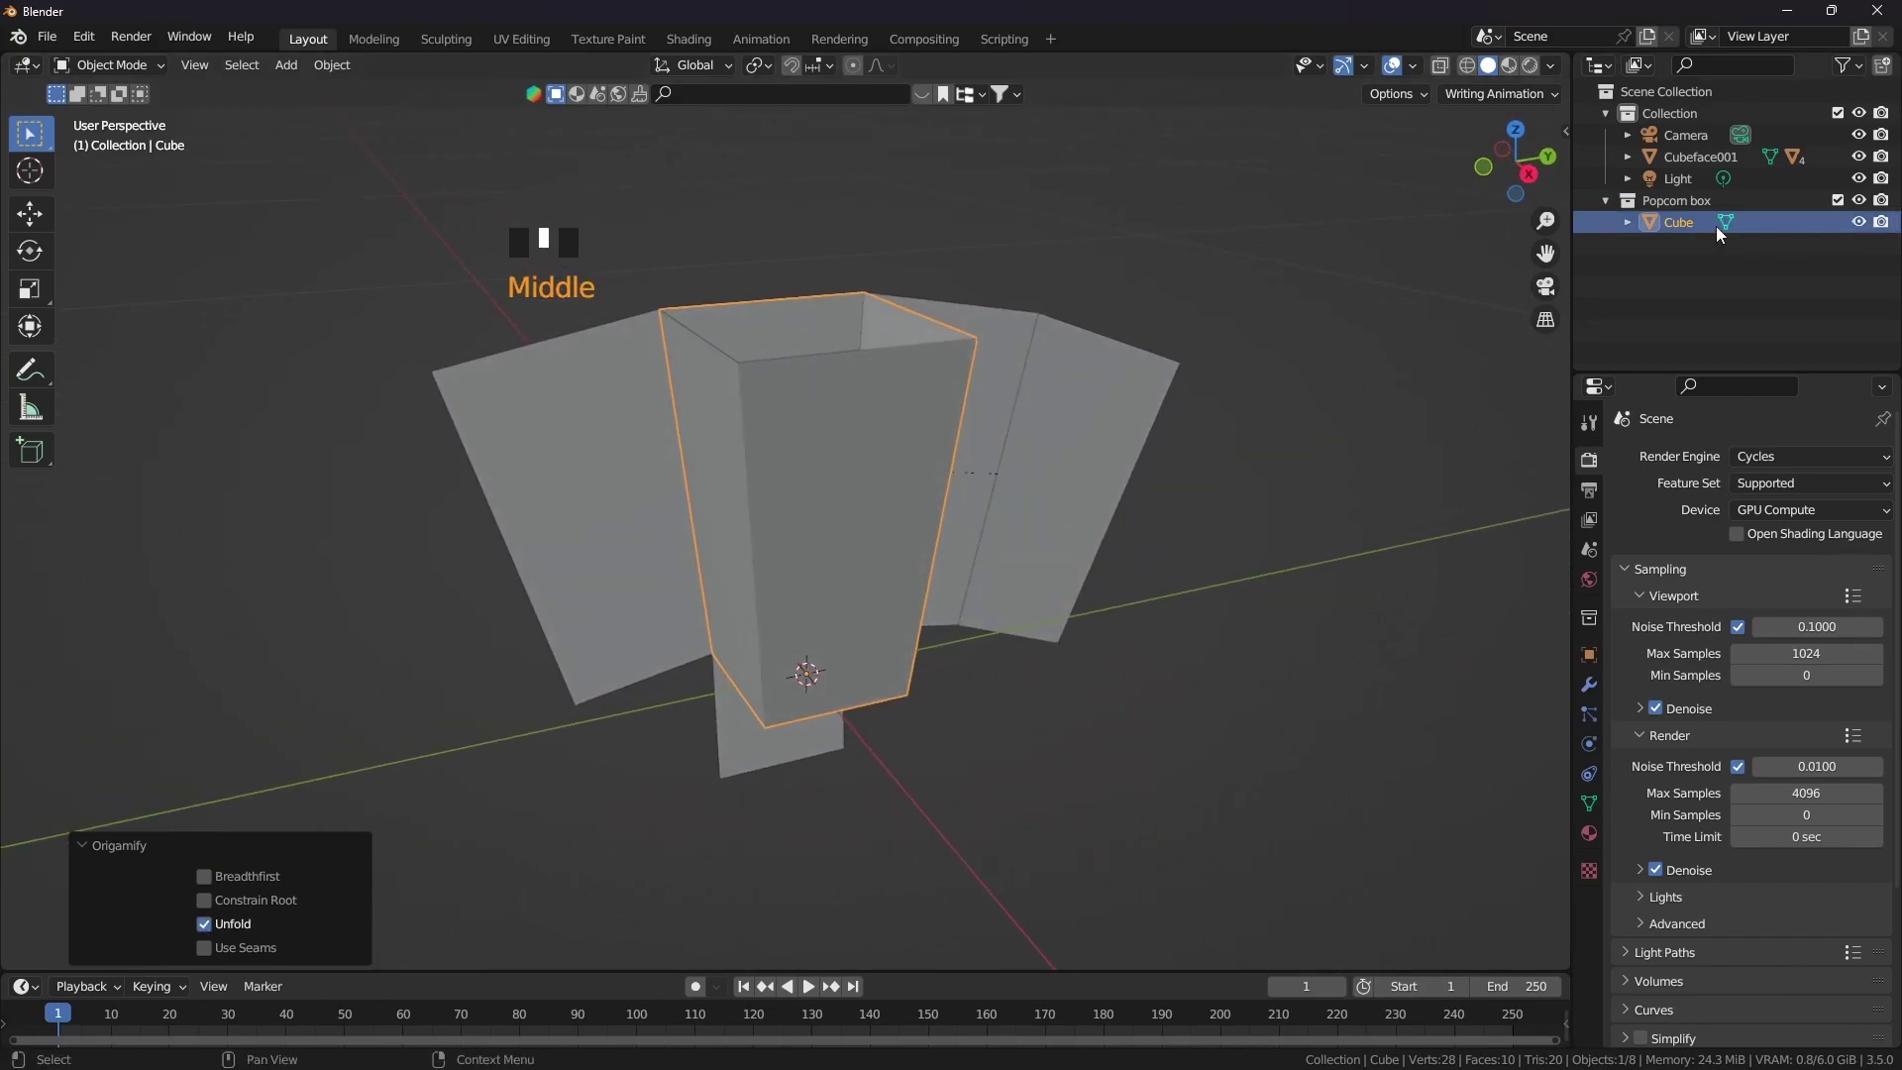
Select all five unfolded face pieces and move them to the Popcorn box collection
{"action": "left_click", "coordinate": [1699, 163]}
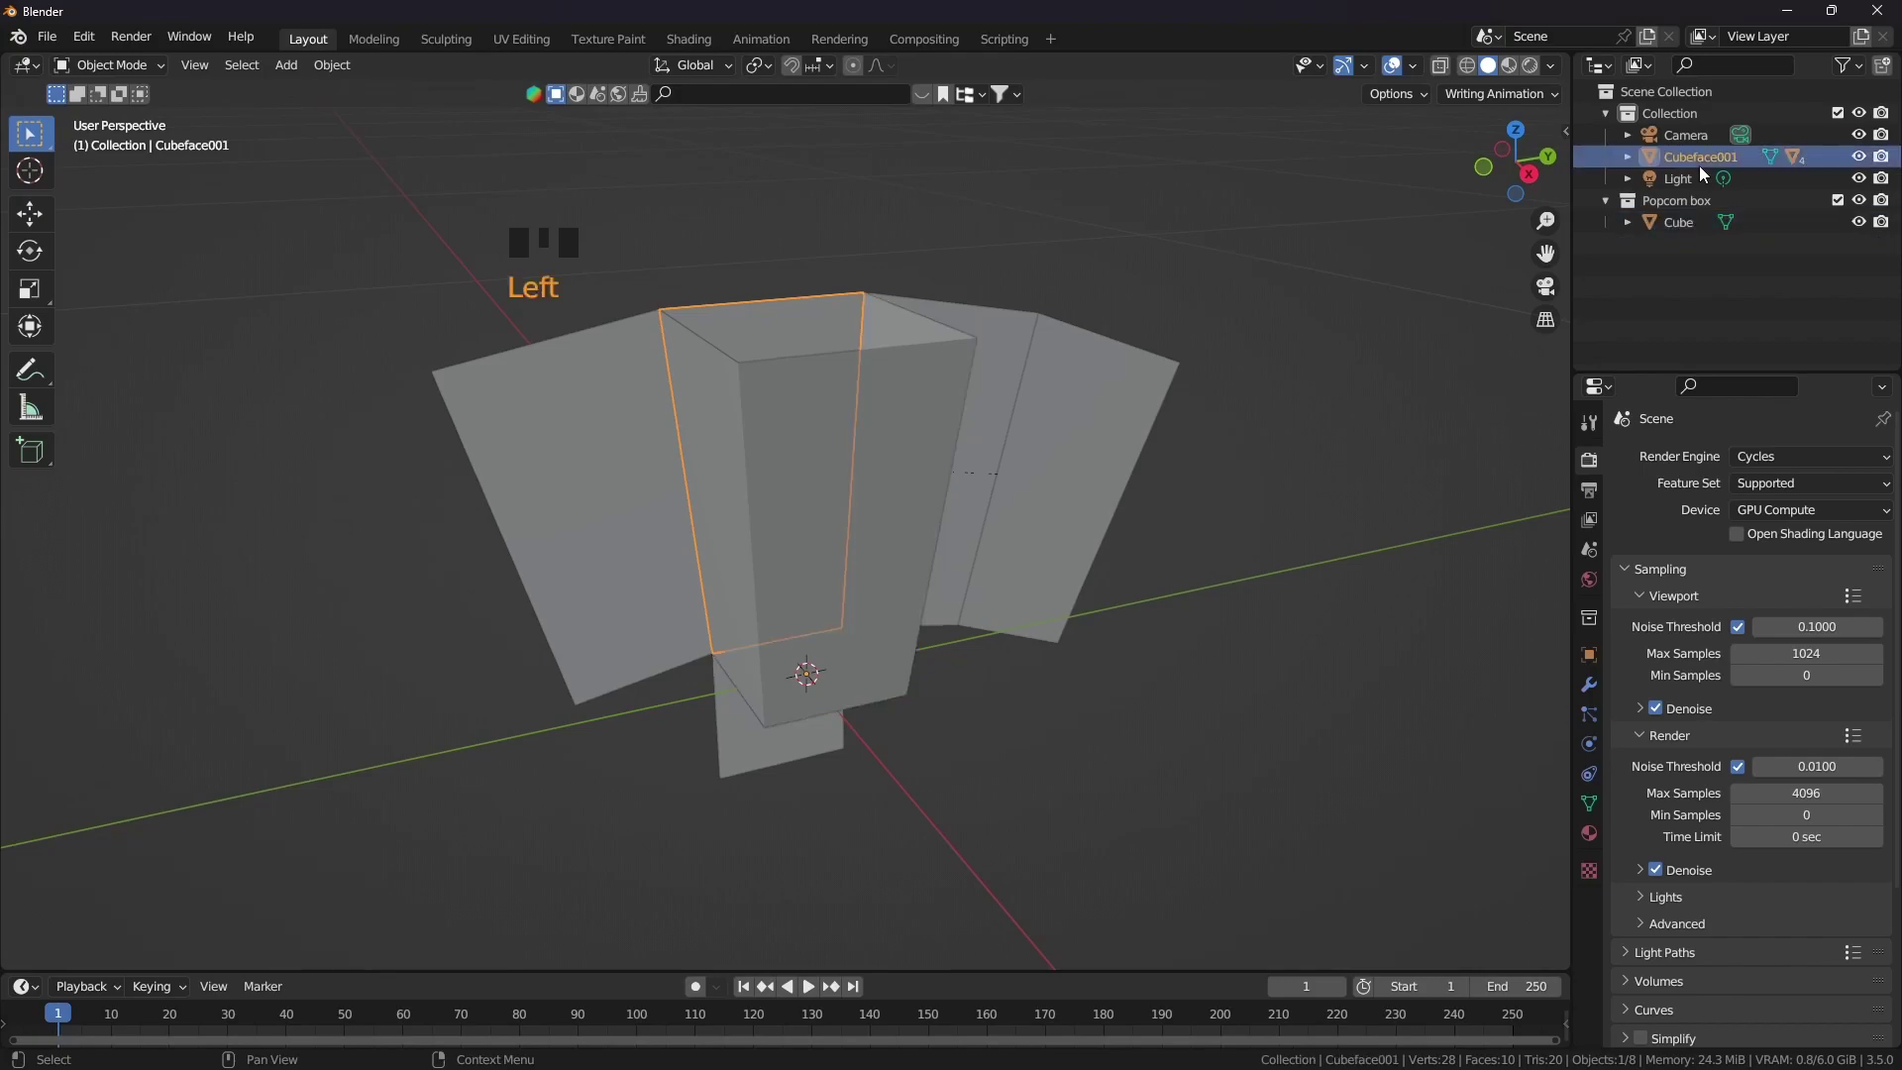
{"action": "middle_click_drag", "start_coordinate": [1238, 416], "coordinate": [1062, 437]}
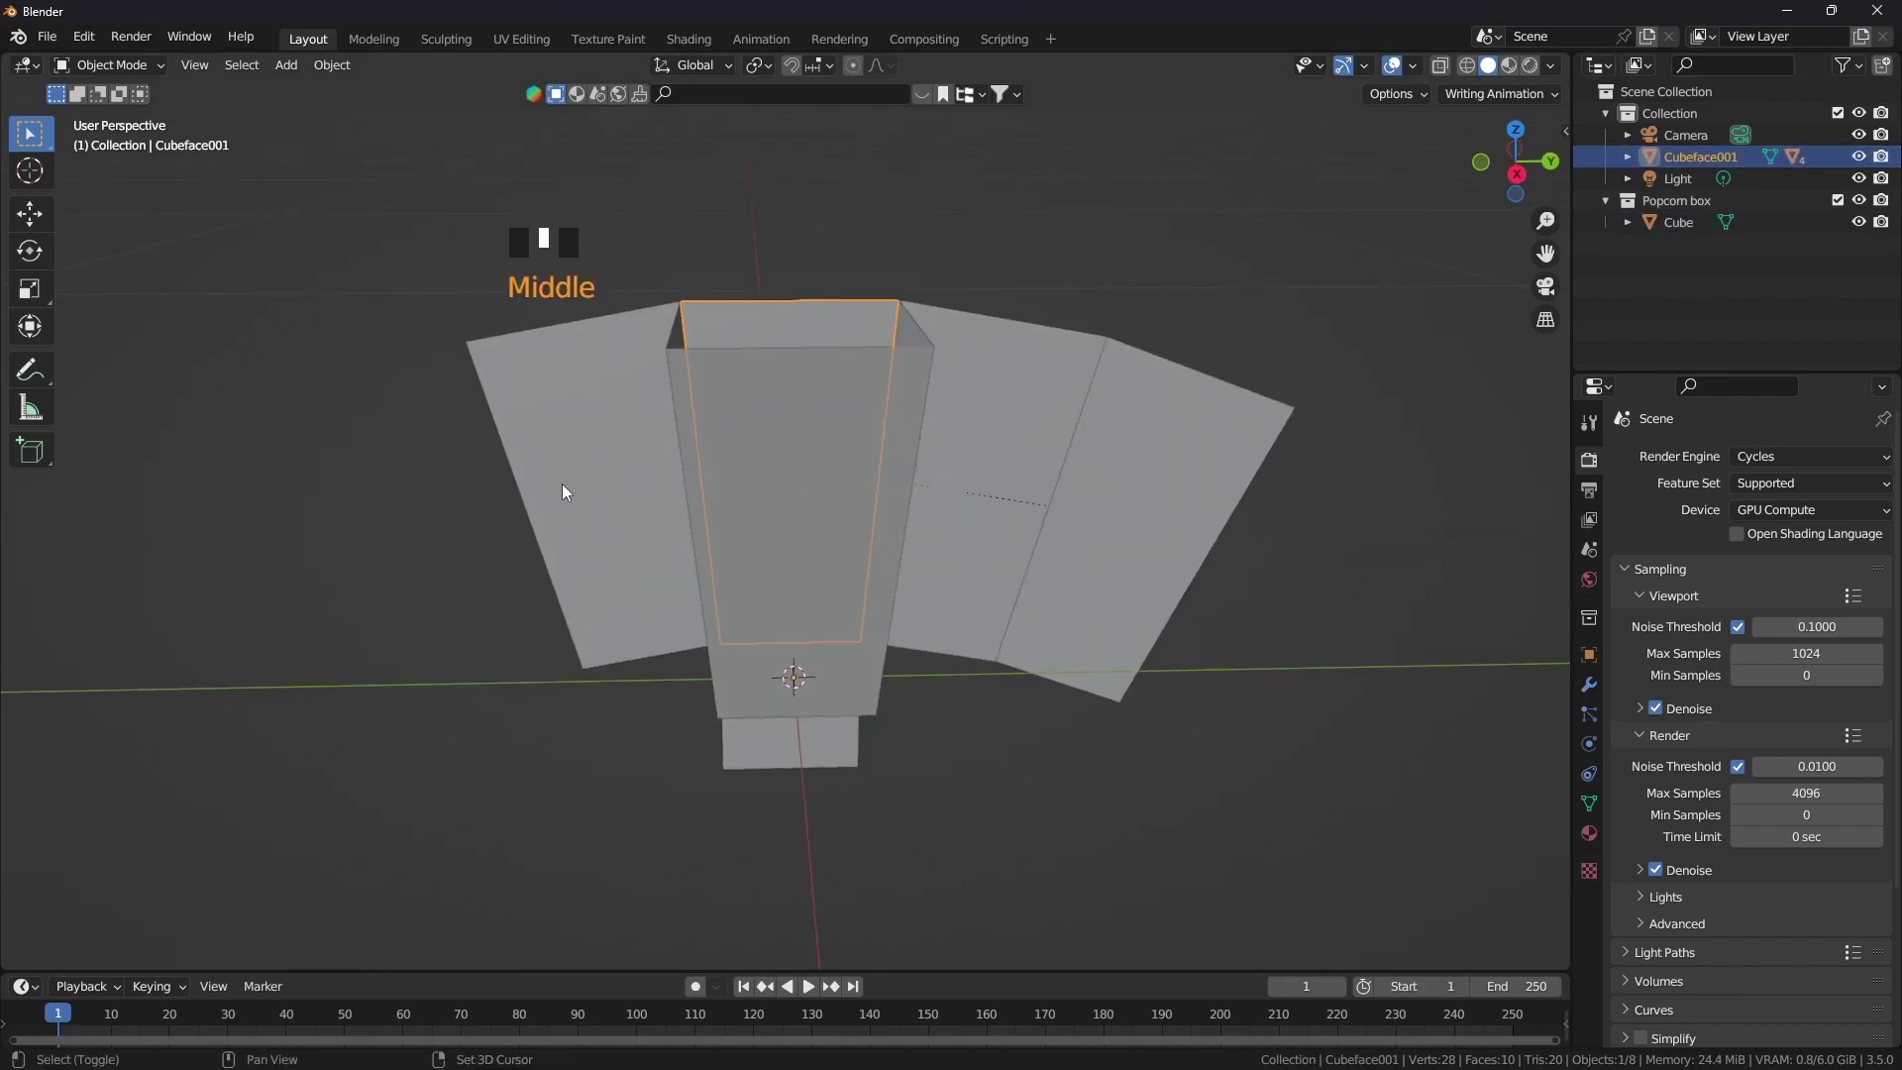
{"action": "left_click", "coordinate": [562, 484], "text": "shift"}
{"action": "left_click", "coordinate": [1061, 436], "text": "shift"}
{"action": "left_click", "coordinate": [1119, 555], "text": "shift"}
{"action": "left_click", "coordinate": [824, 752], "text": "shift"}
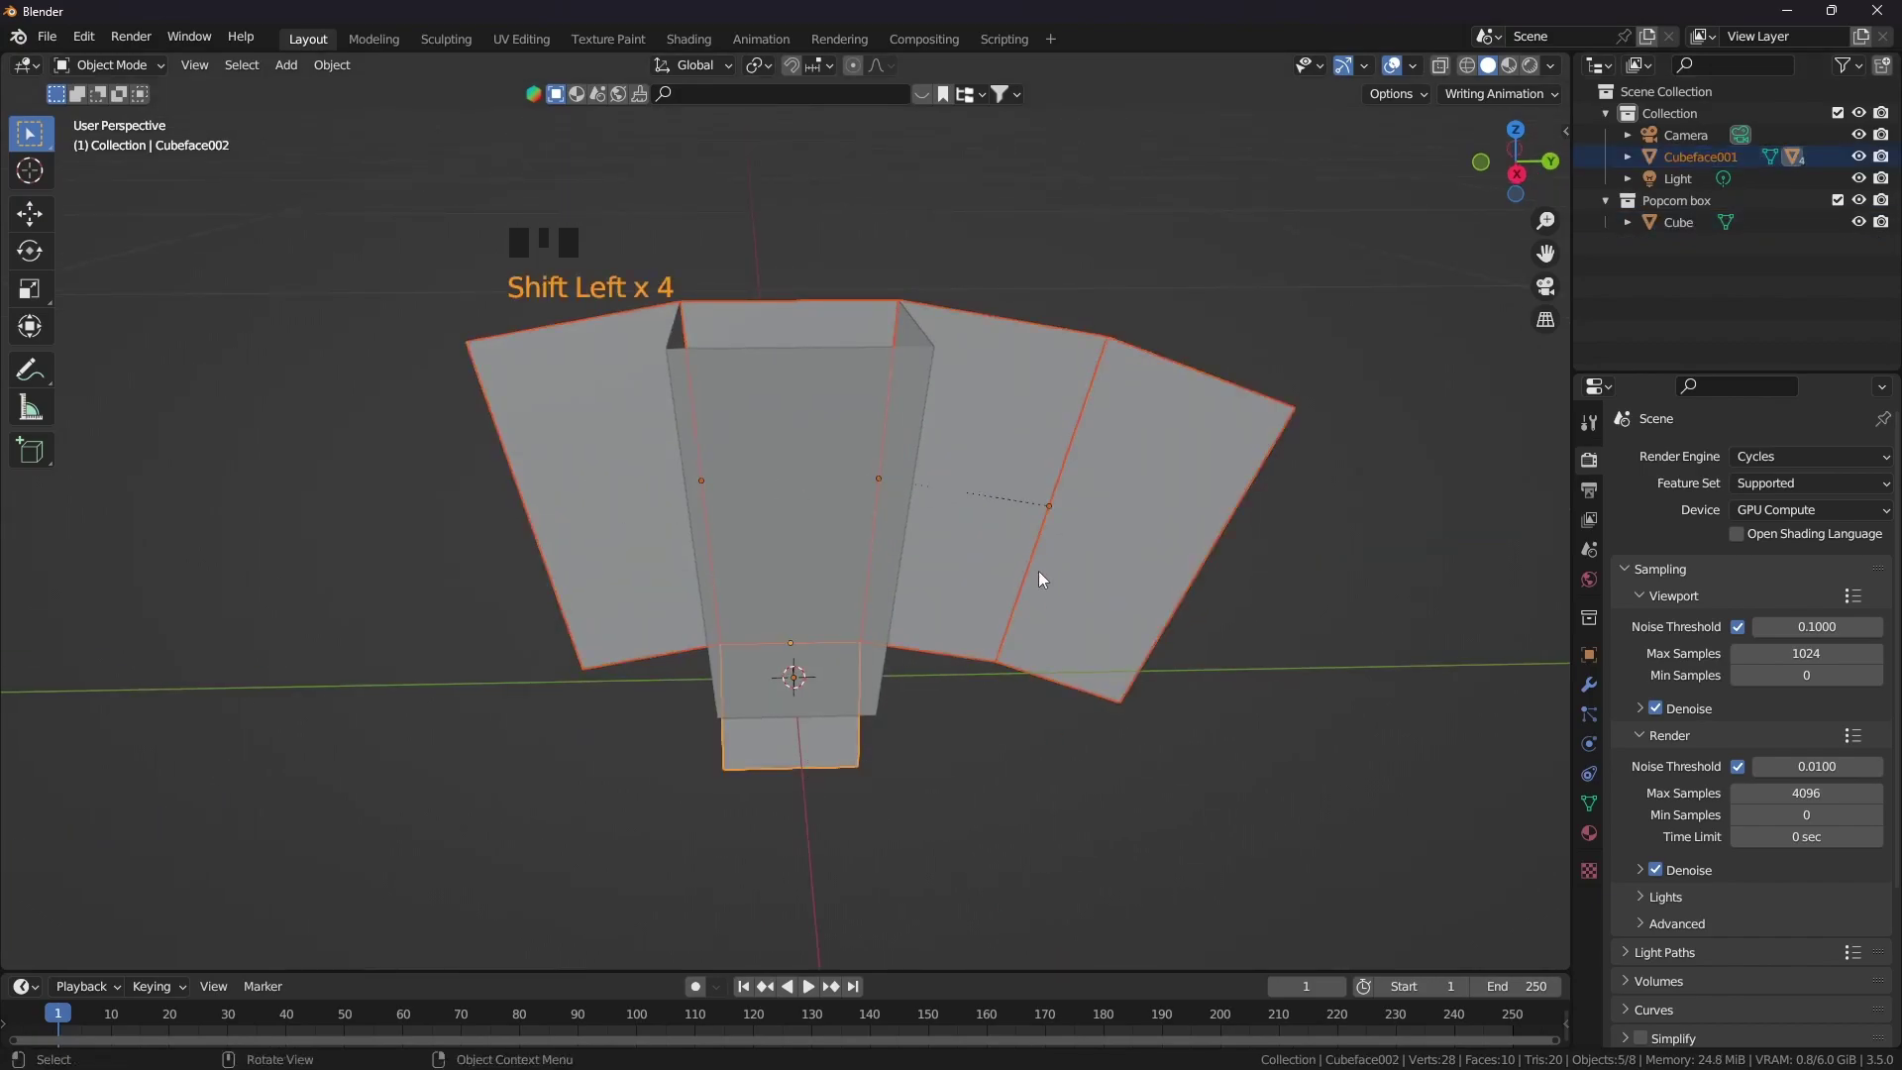
{"action": "key", "text": "m"}
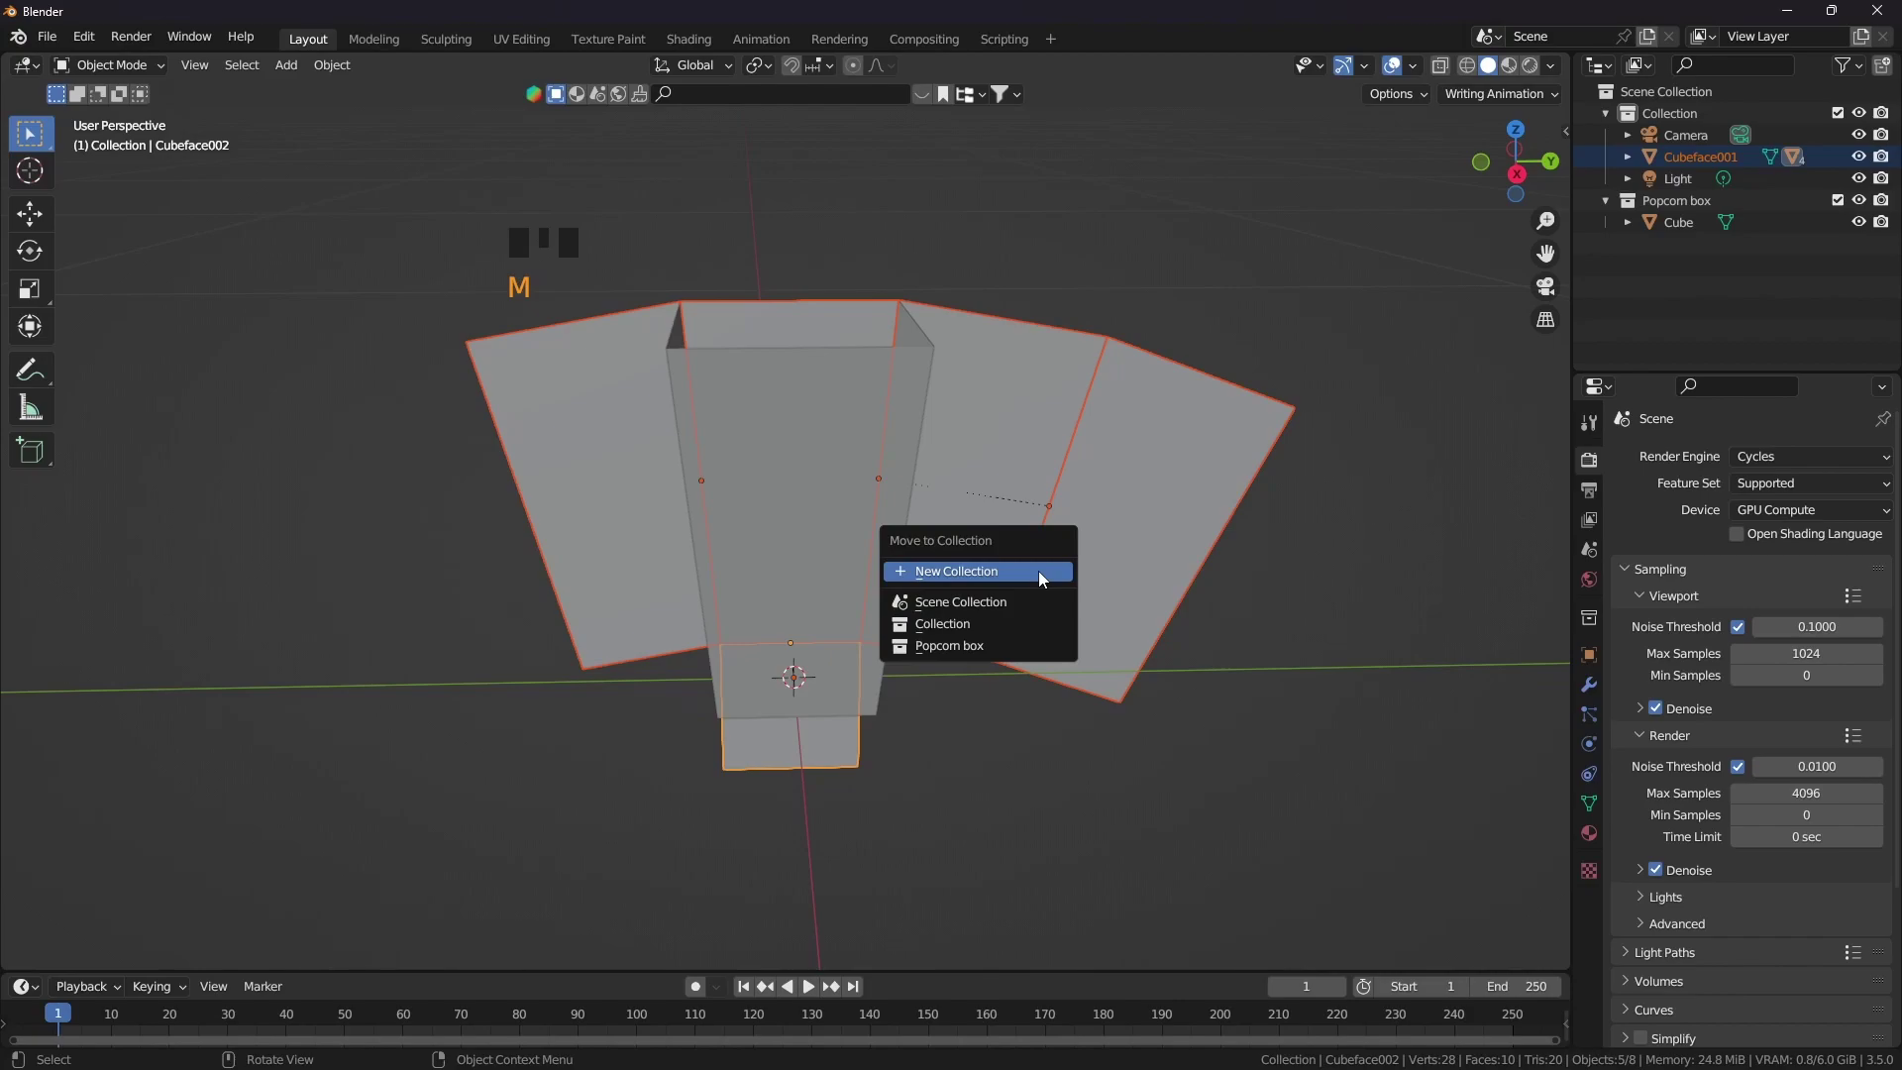
{"action": "left_click", "coordinate": [965, 640]}
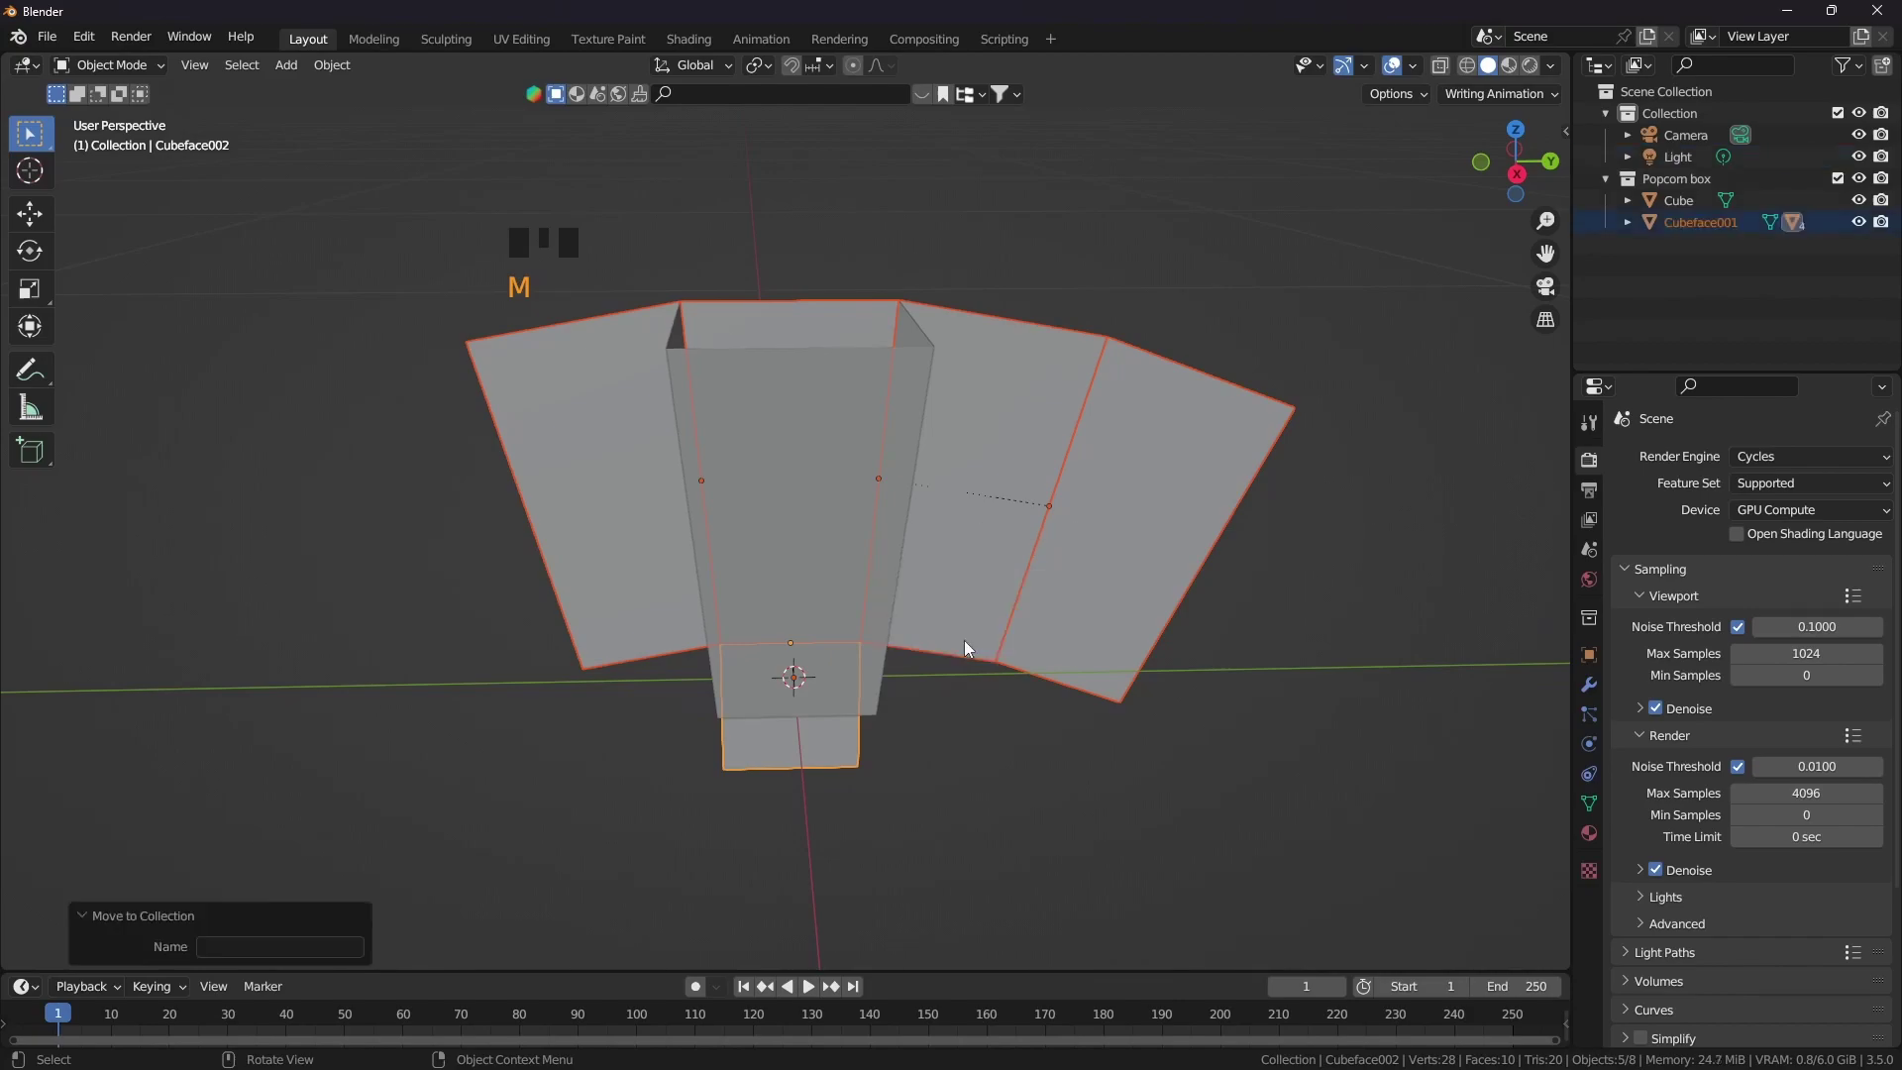
Hide the original cube in the viewport and disable it in renders
{"action": "left_click", "coordinate": [1714, 200]}
{"action": "left_click", "coordinate": [1859, 200]}
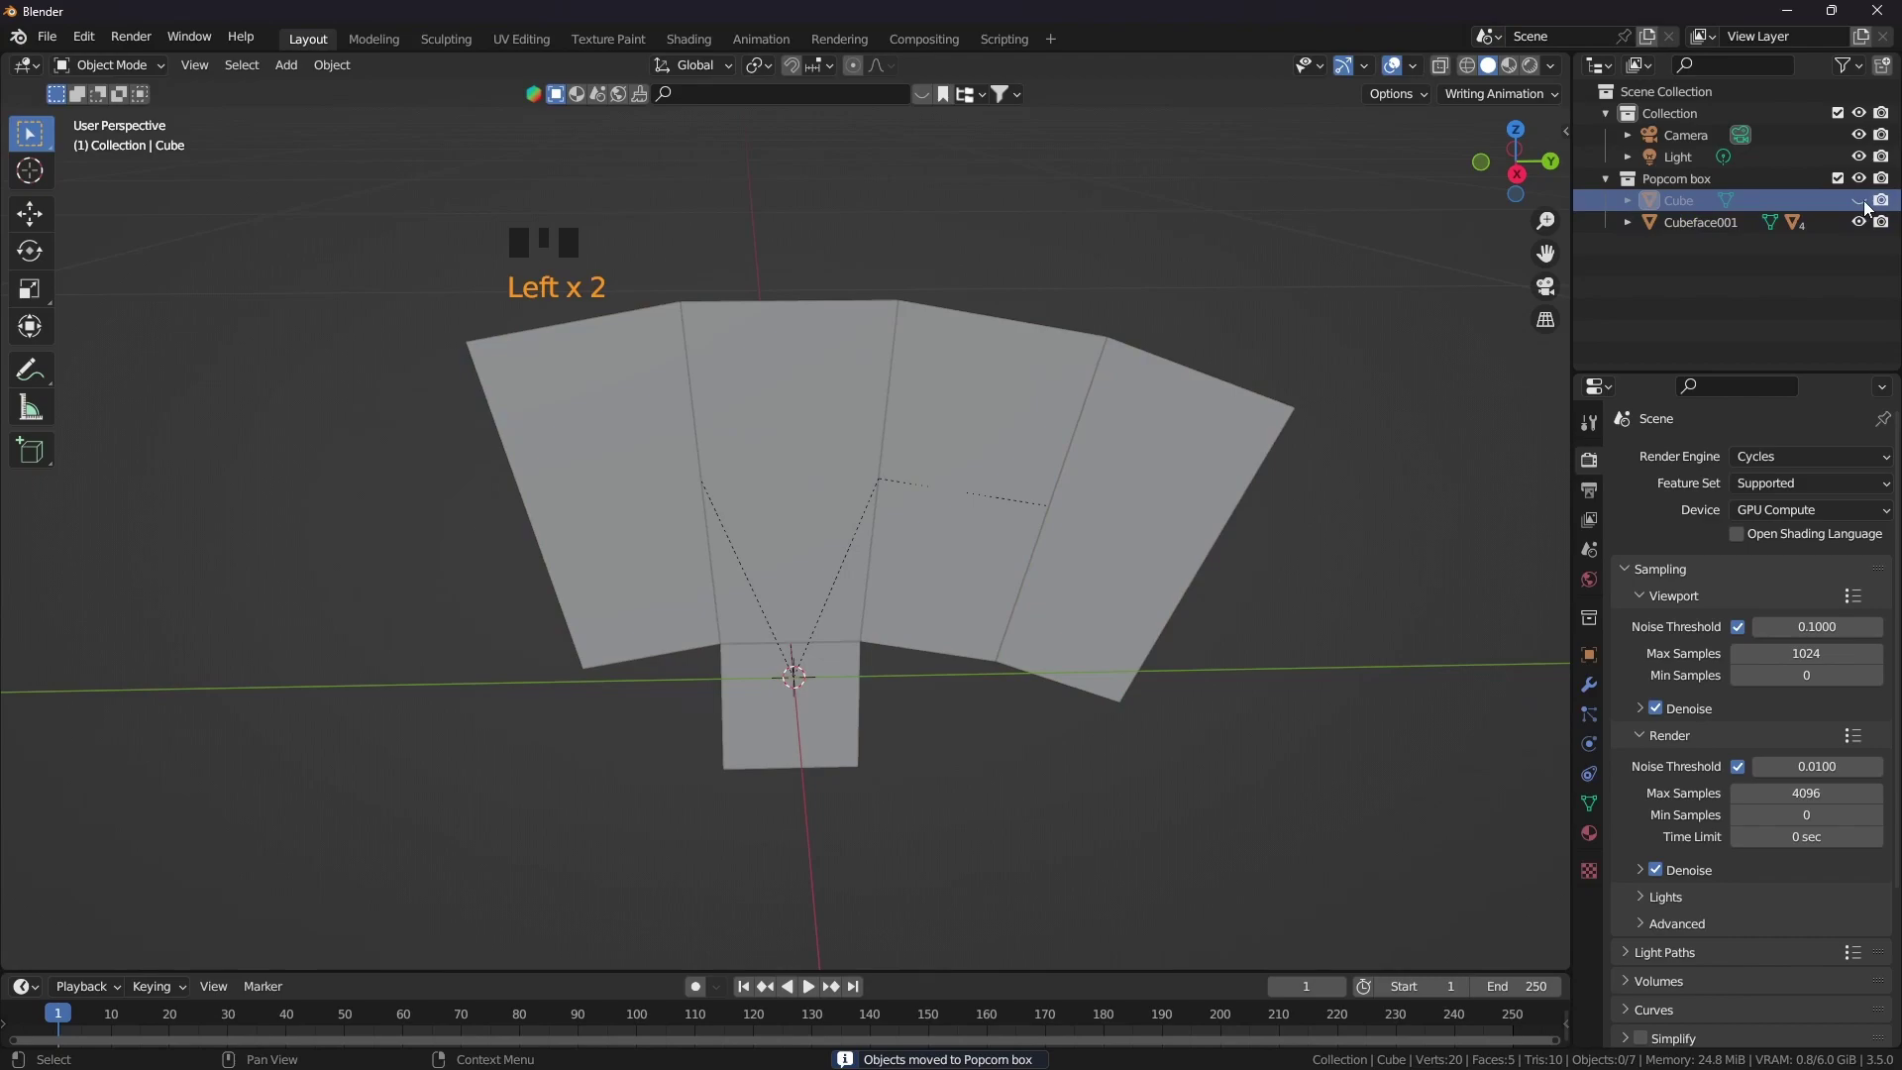
{"action": "left_click", "coordinate": [1881, 201]}
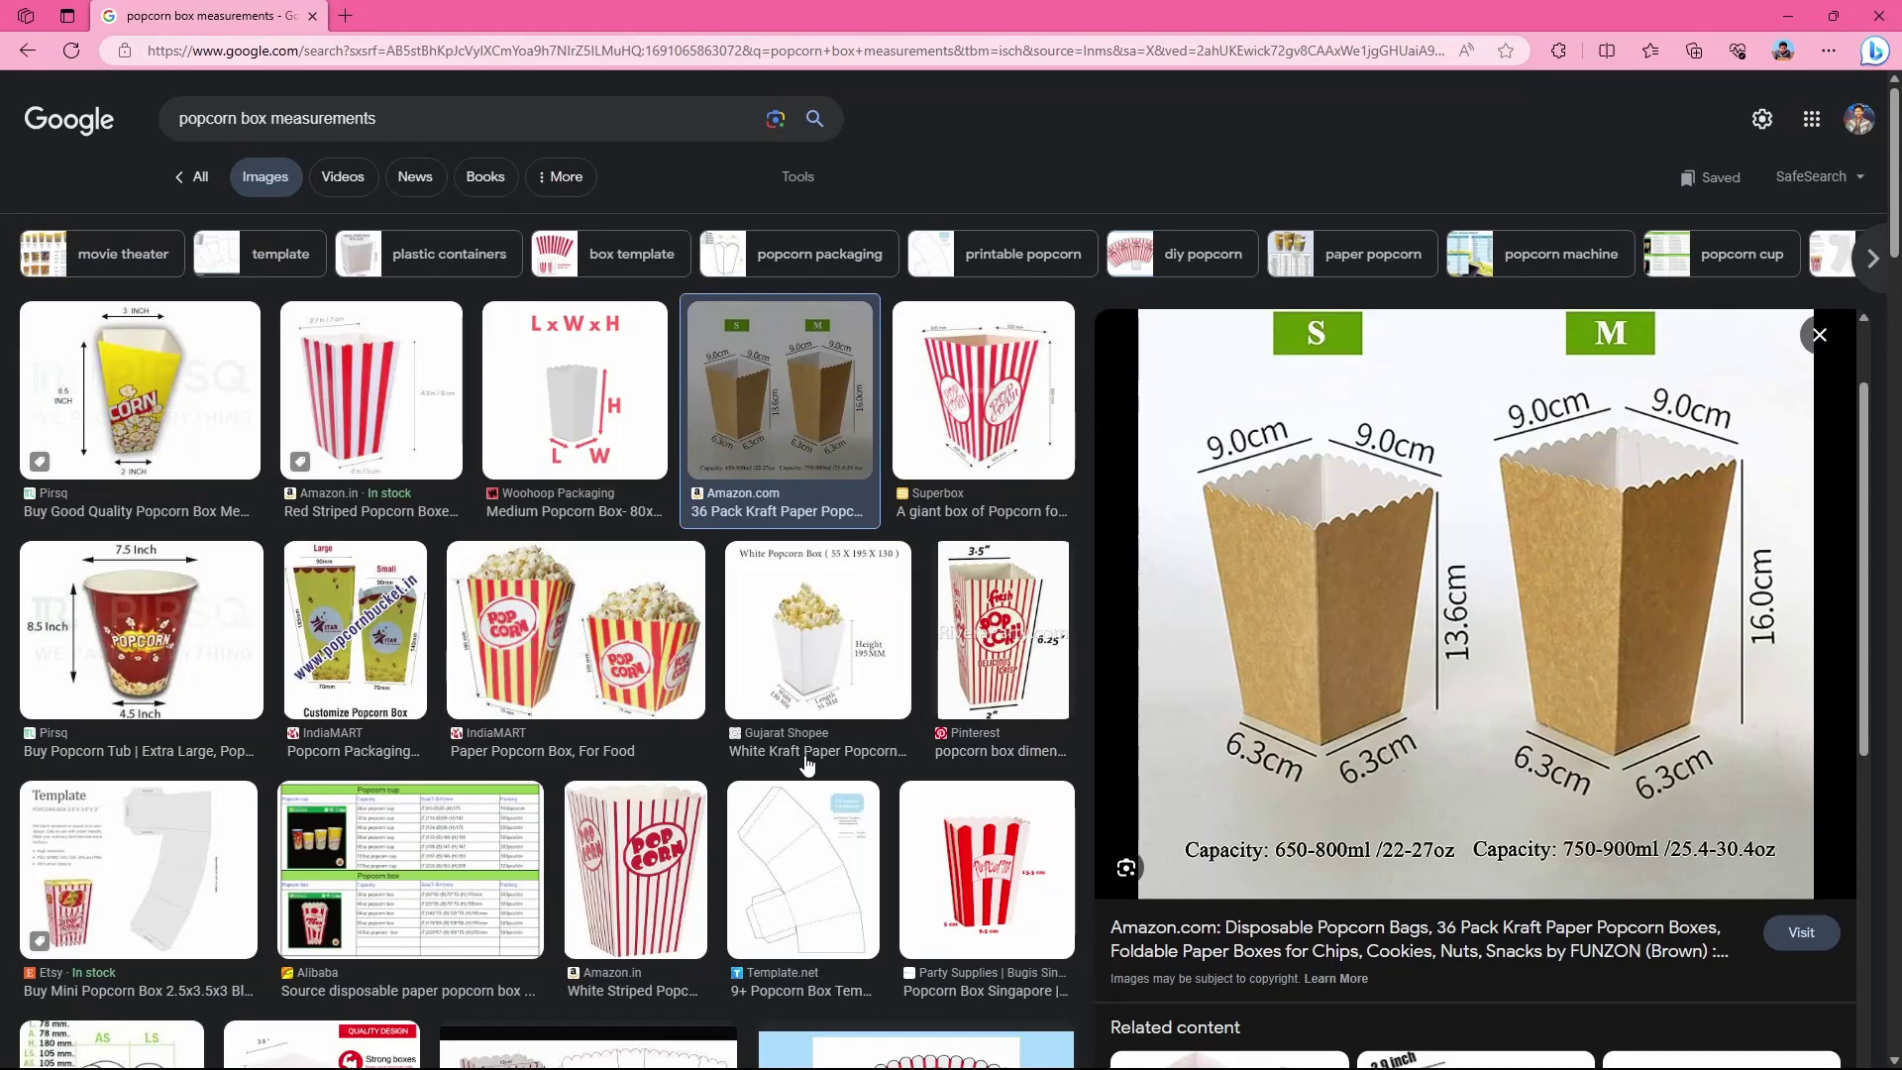
Switch to the browser and examine the Template.net and Twinkl popcorn box templates for panel layout and scalloped top edges
{"action": "scroll", "coordinate": [800, 733], "scroll_direction": "down", "scroll_amount": 3}
{"action": "left_click", "coordinate": [802, 684]}
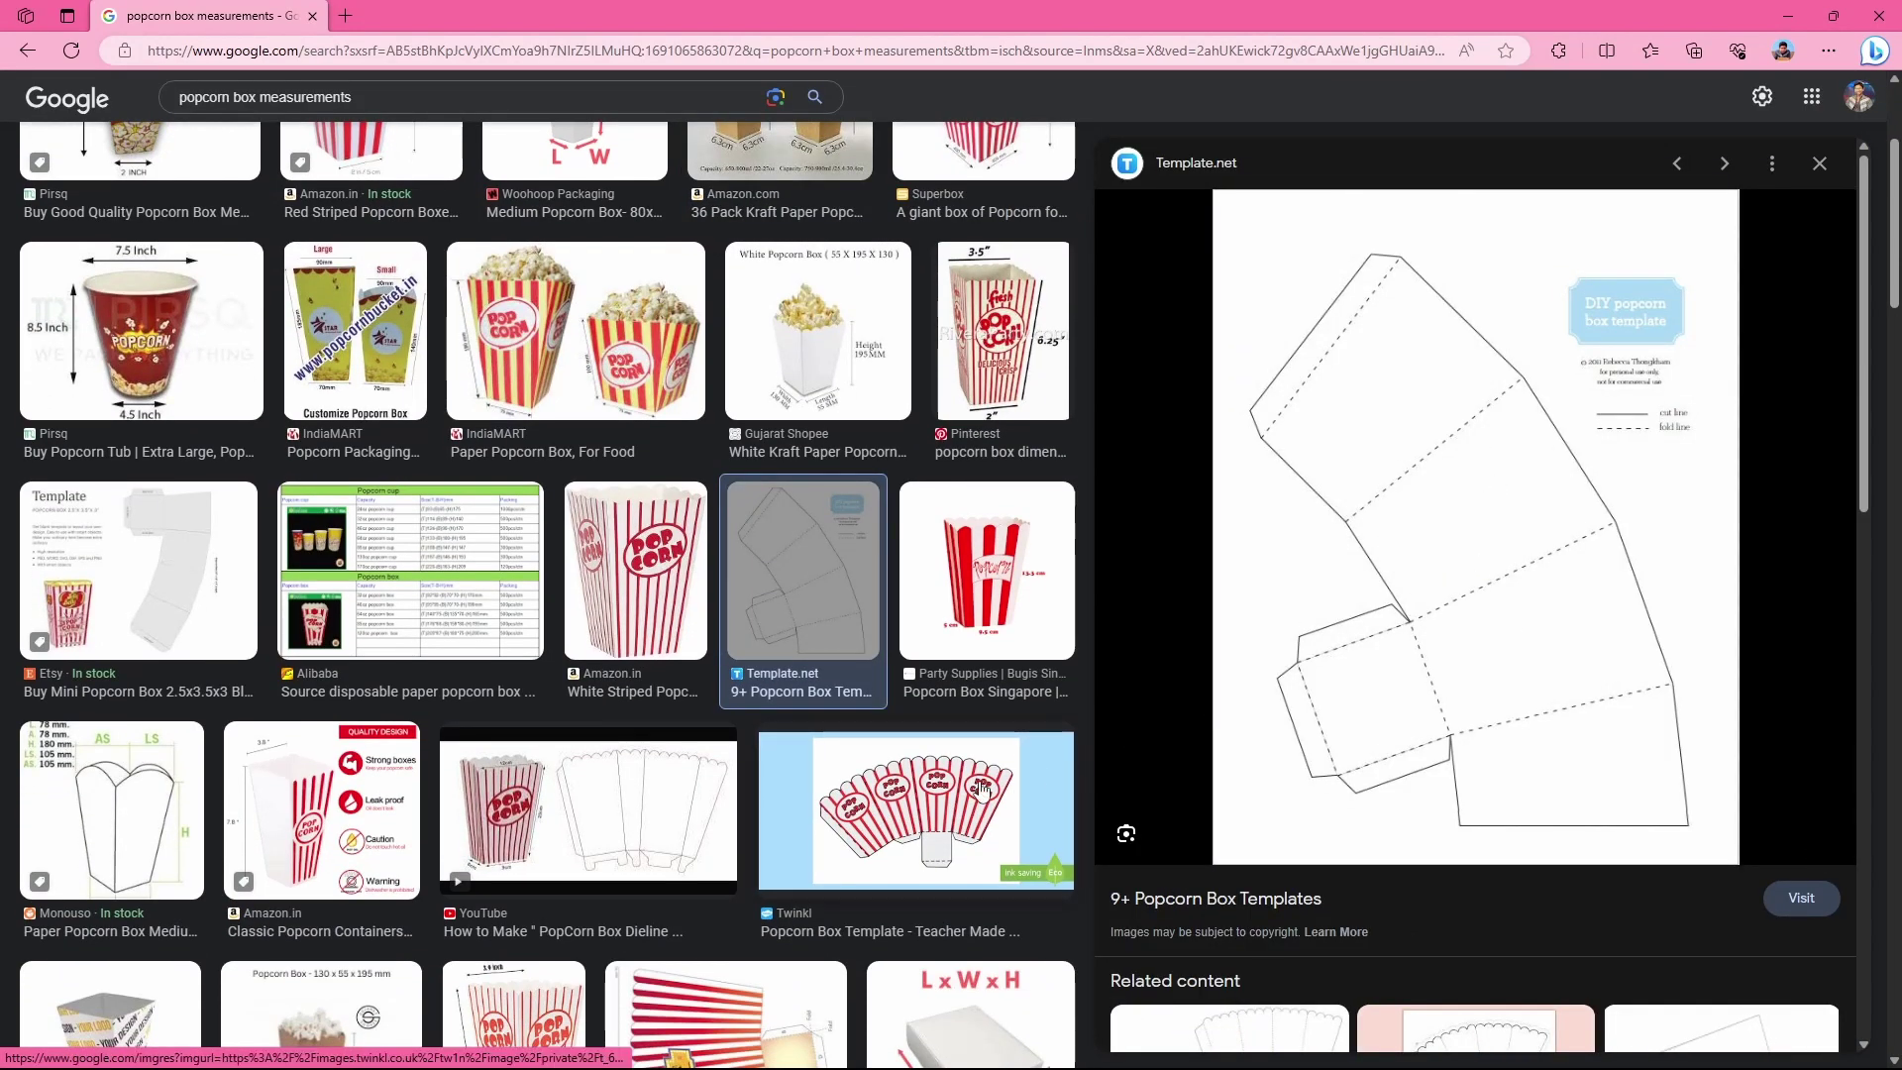
{"action": "left_click", "coordinate": [916, 812]}
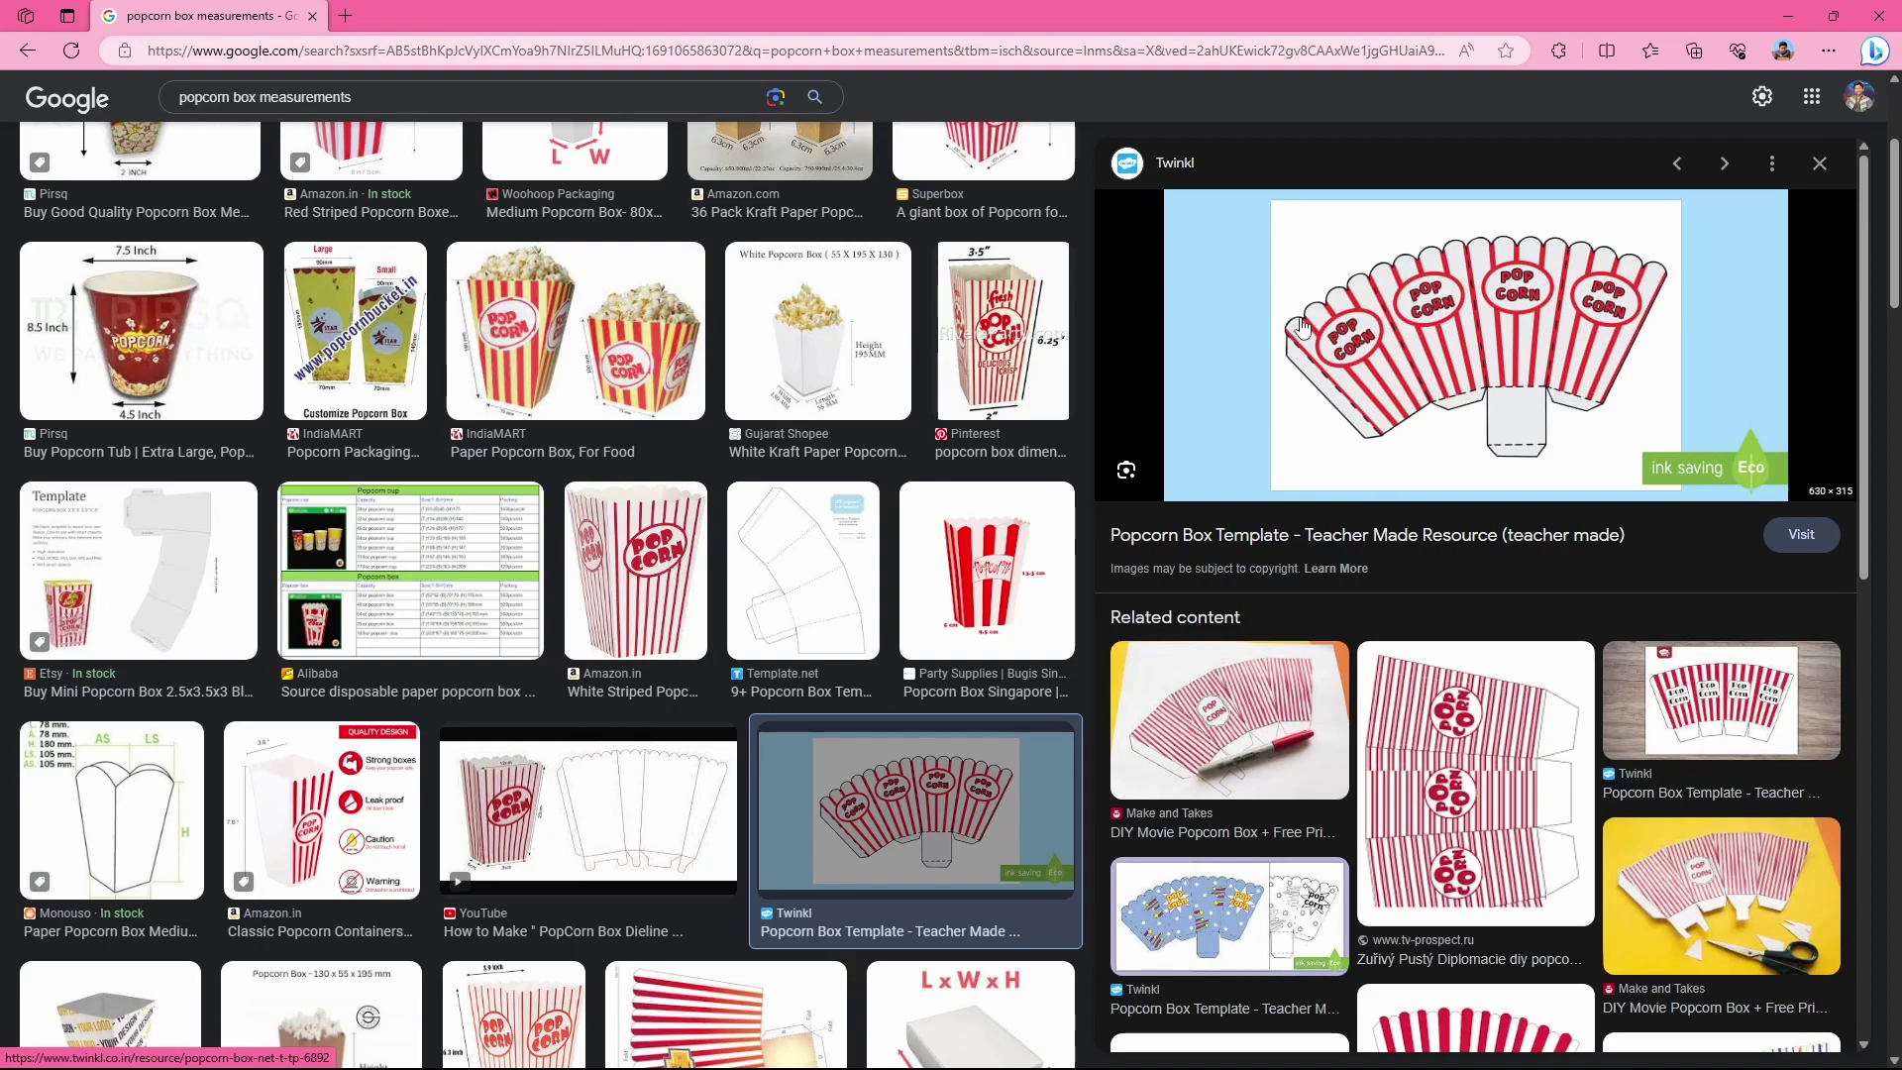
{"action": "key", "text": "alt+Left"}
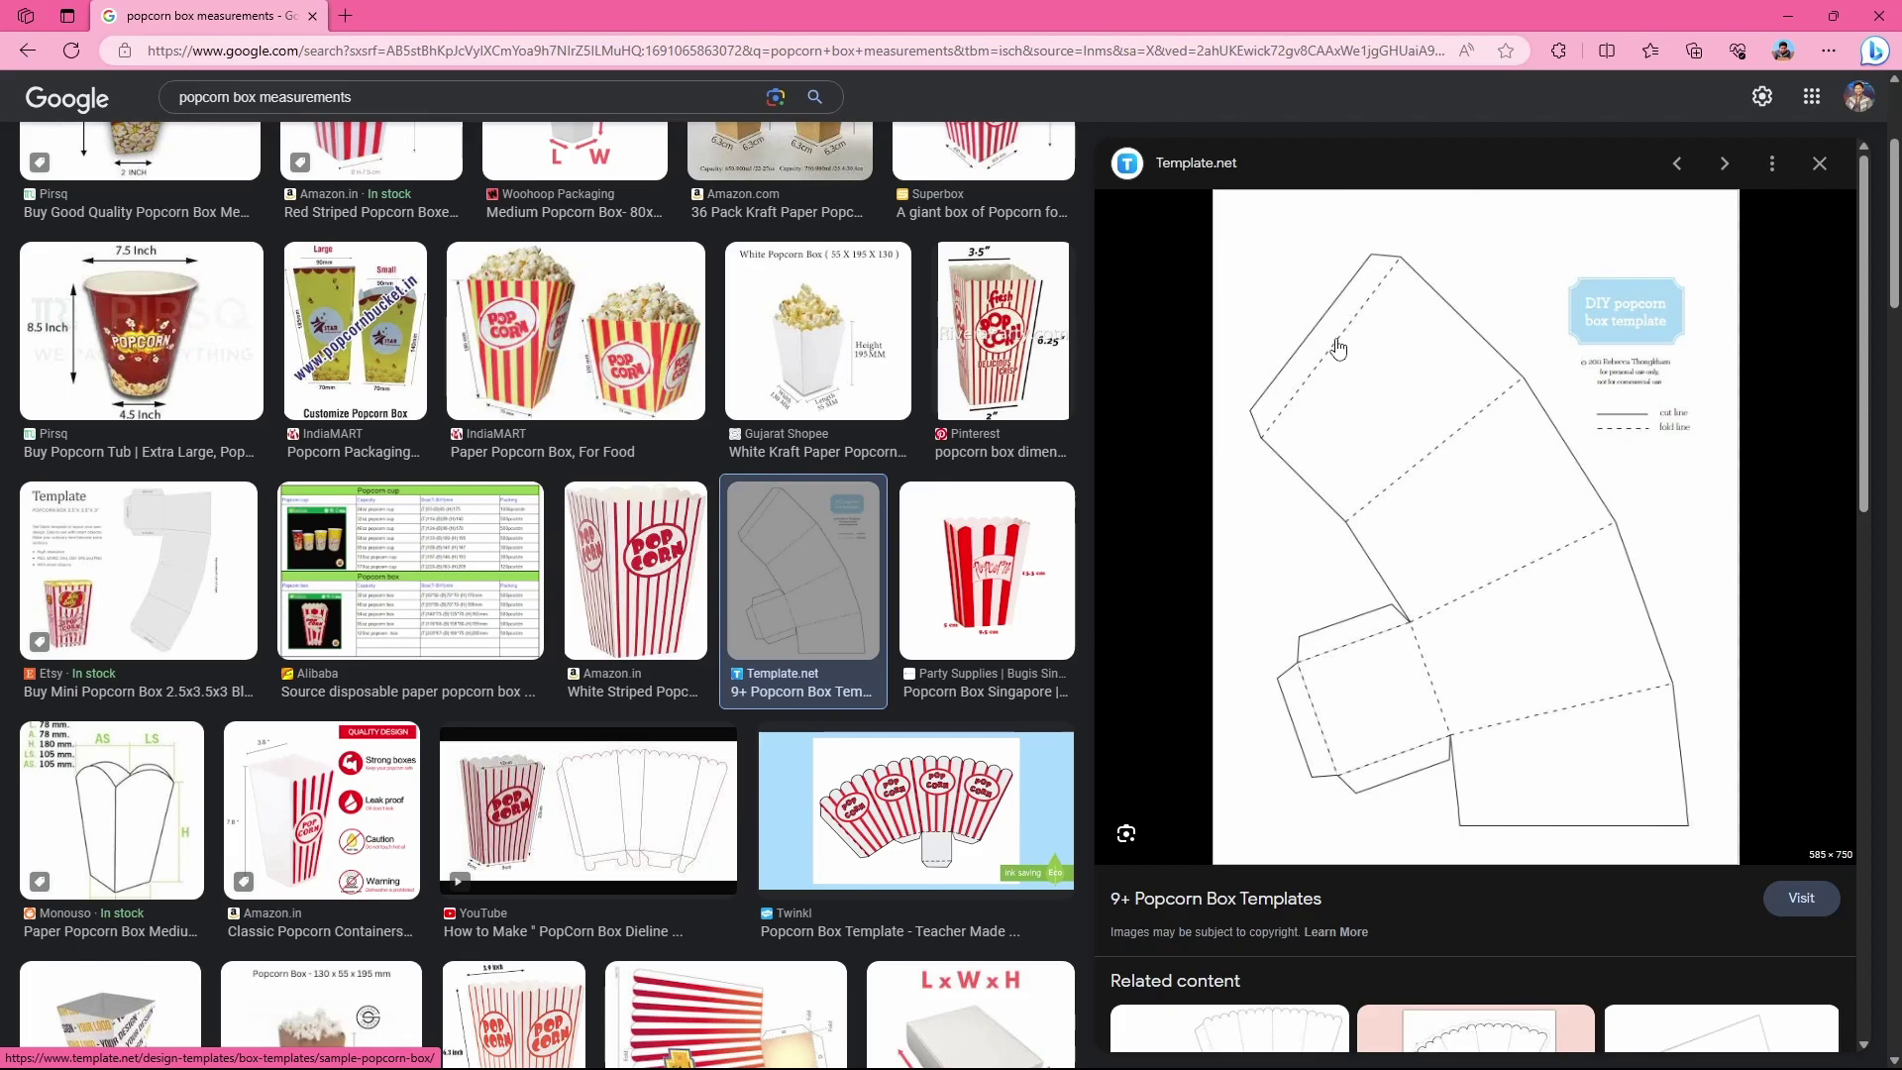
{"action": "key", "text": "alt+Tab"}
{"action": "key", "text": "alt+Tab"}
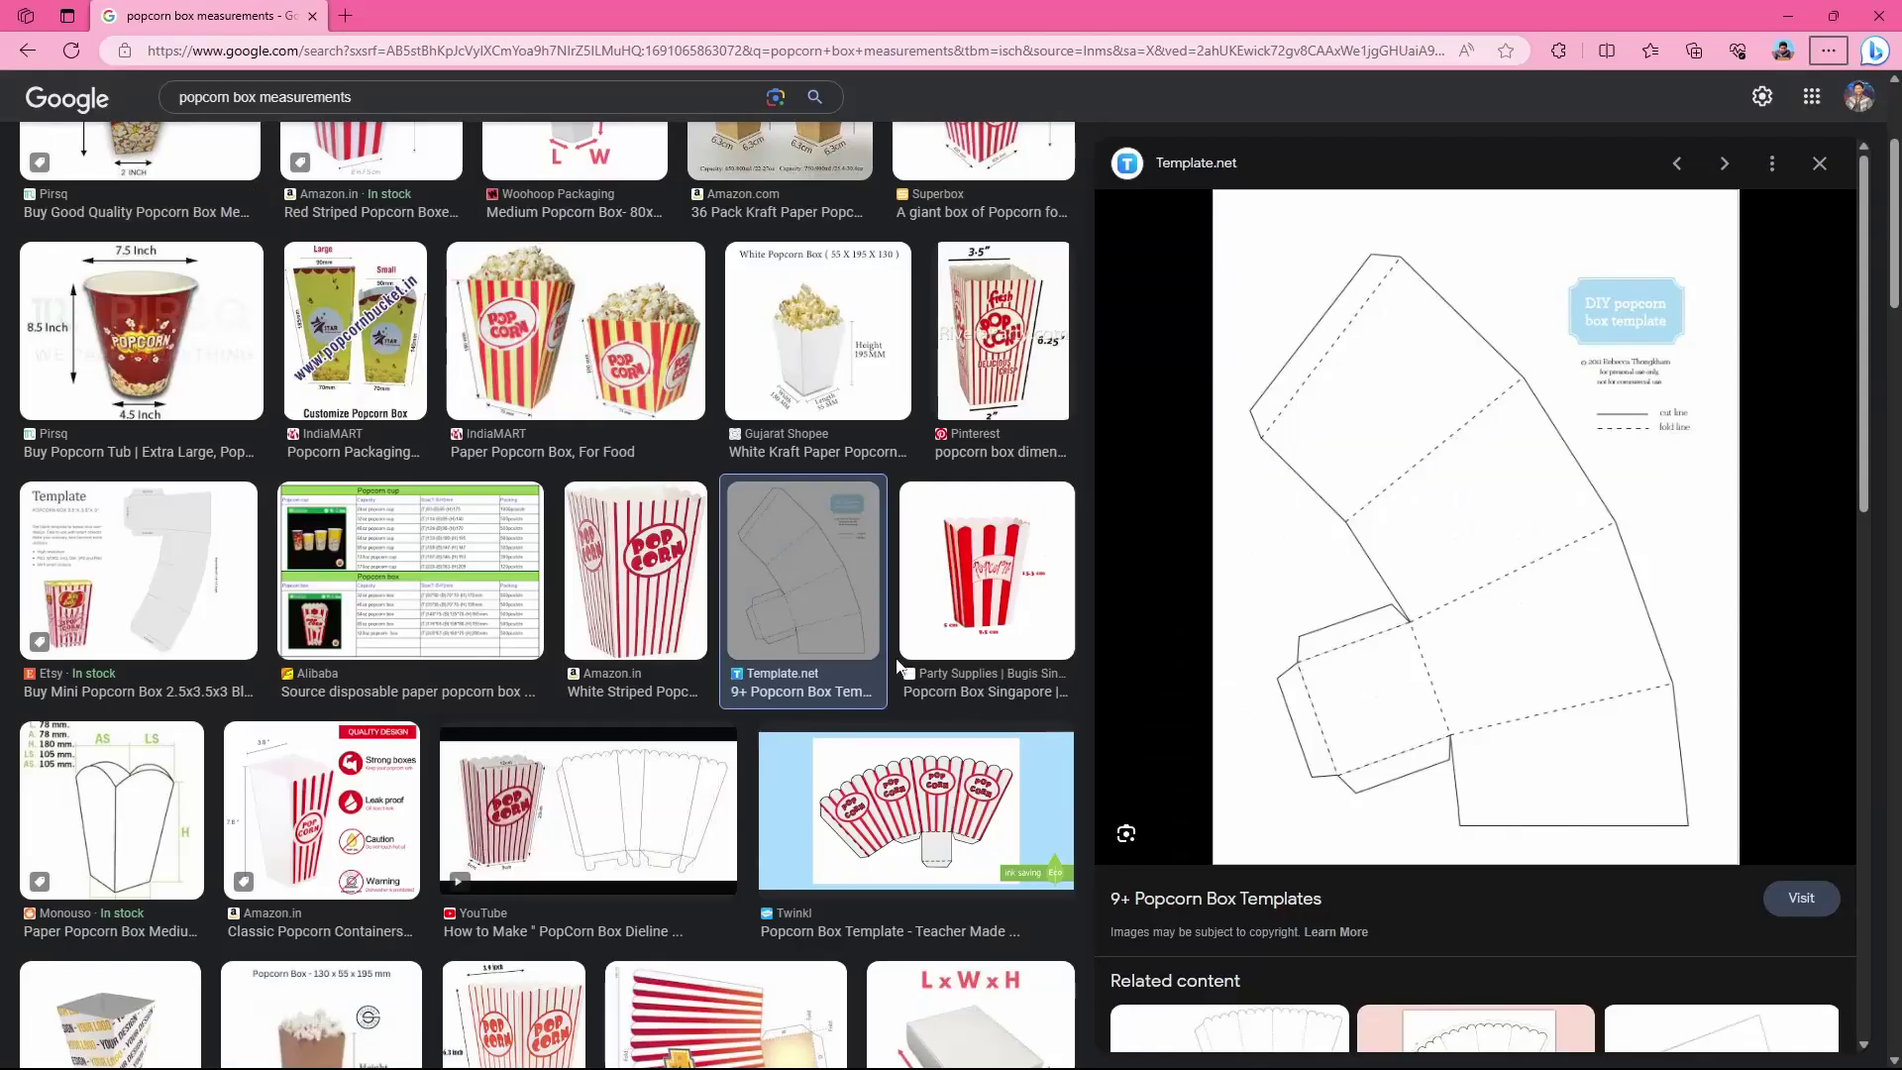
{"action": "key", "text": "alt+Right"}
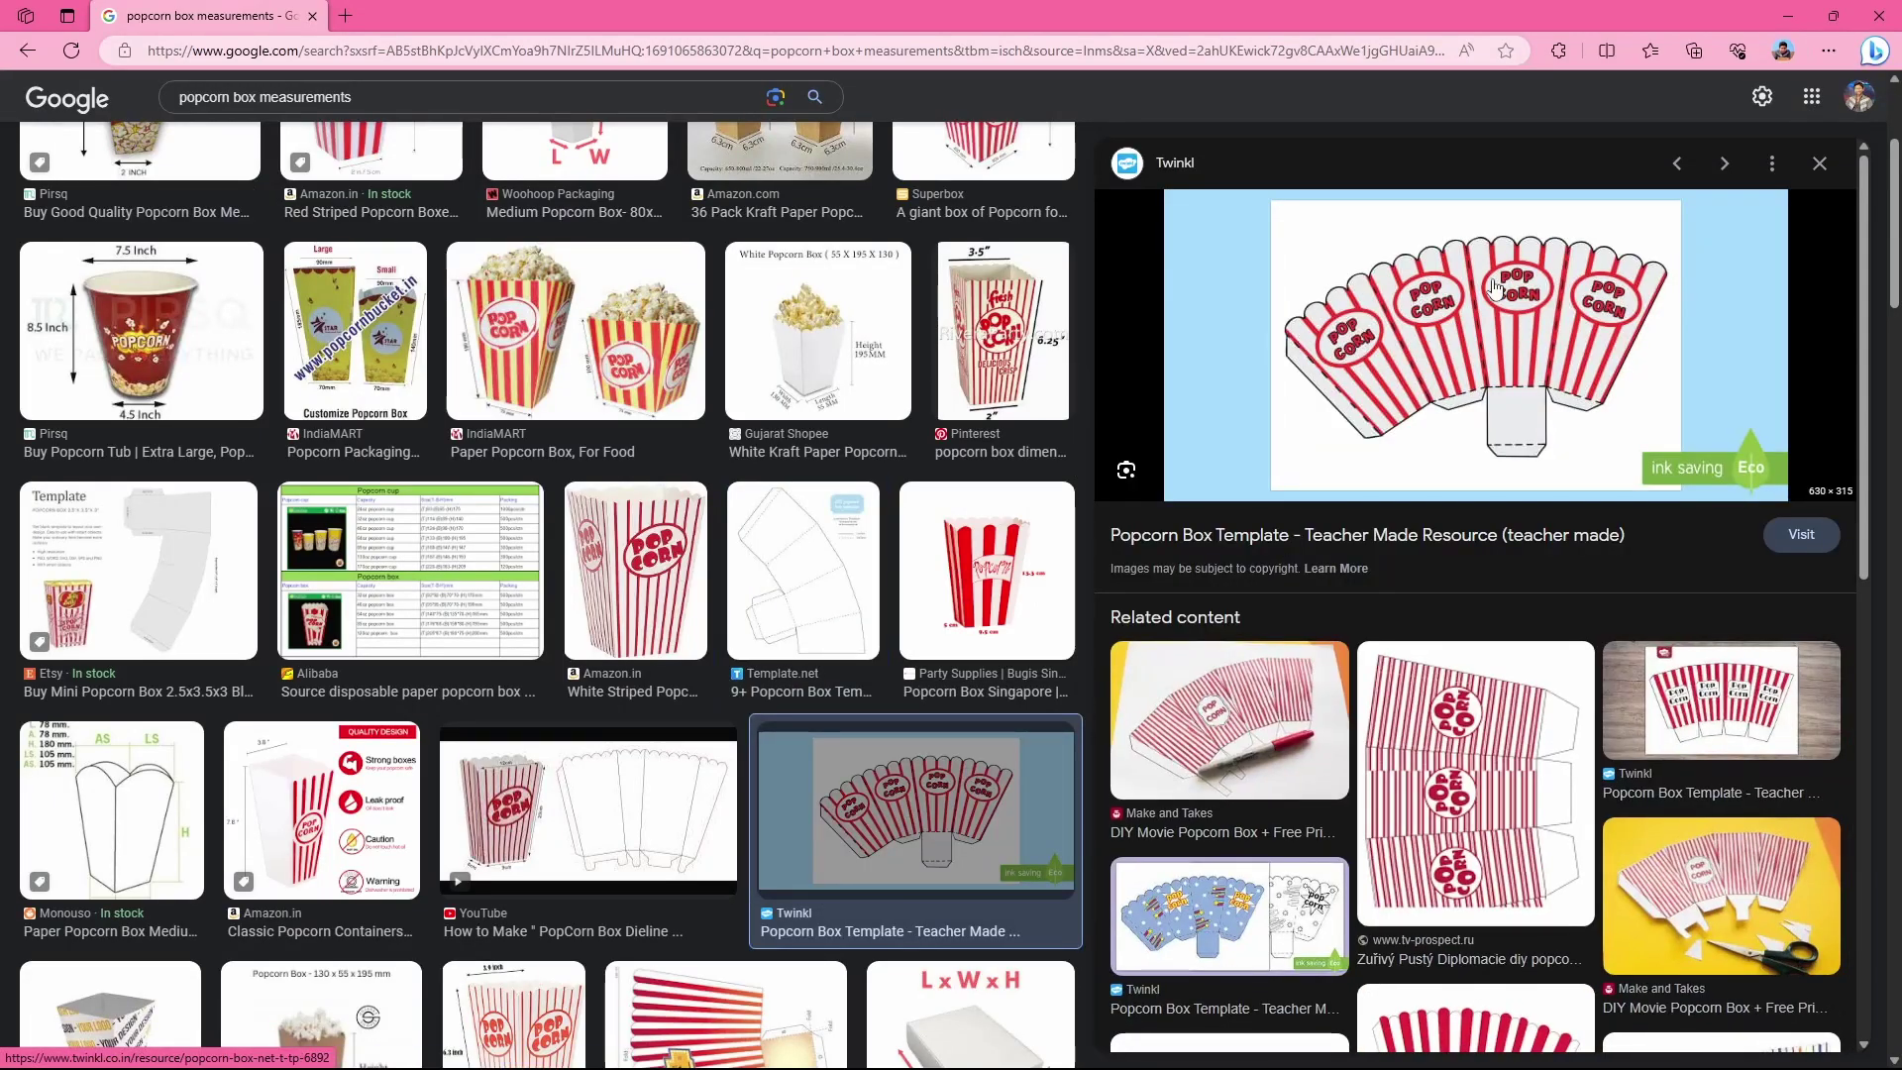
Return to Blender, select the four unfolded side panels in the right orthographic view, and enter Edit Mode on them together
{"action": "key", "text": "alt+Tab"}
{"action": "key", "text": "KP_3"}
{"action": "left_click", "coordinate": [693, 407], "text": "shift"}
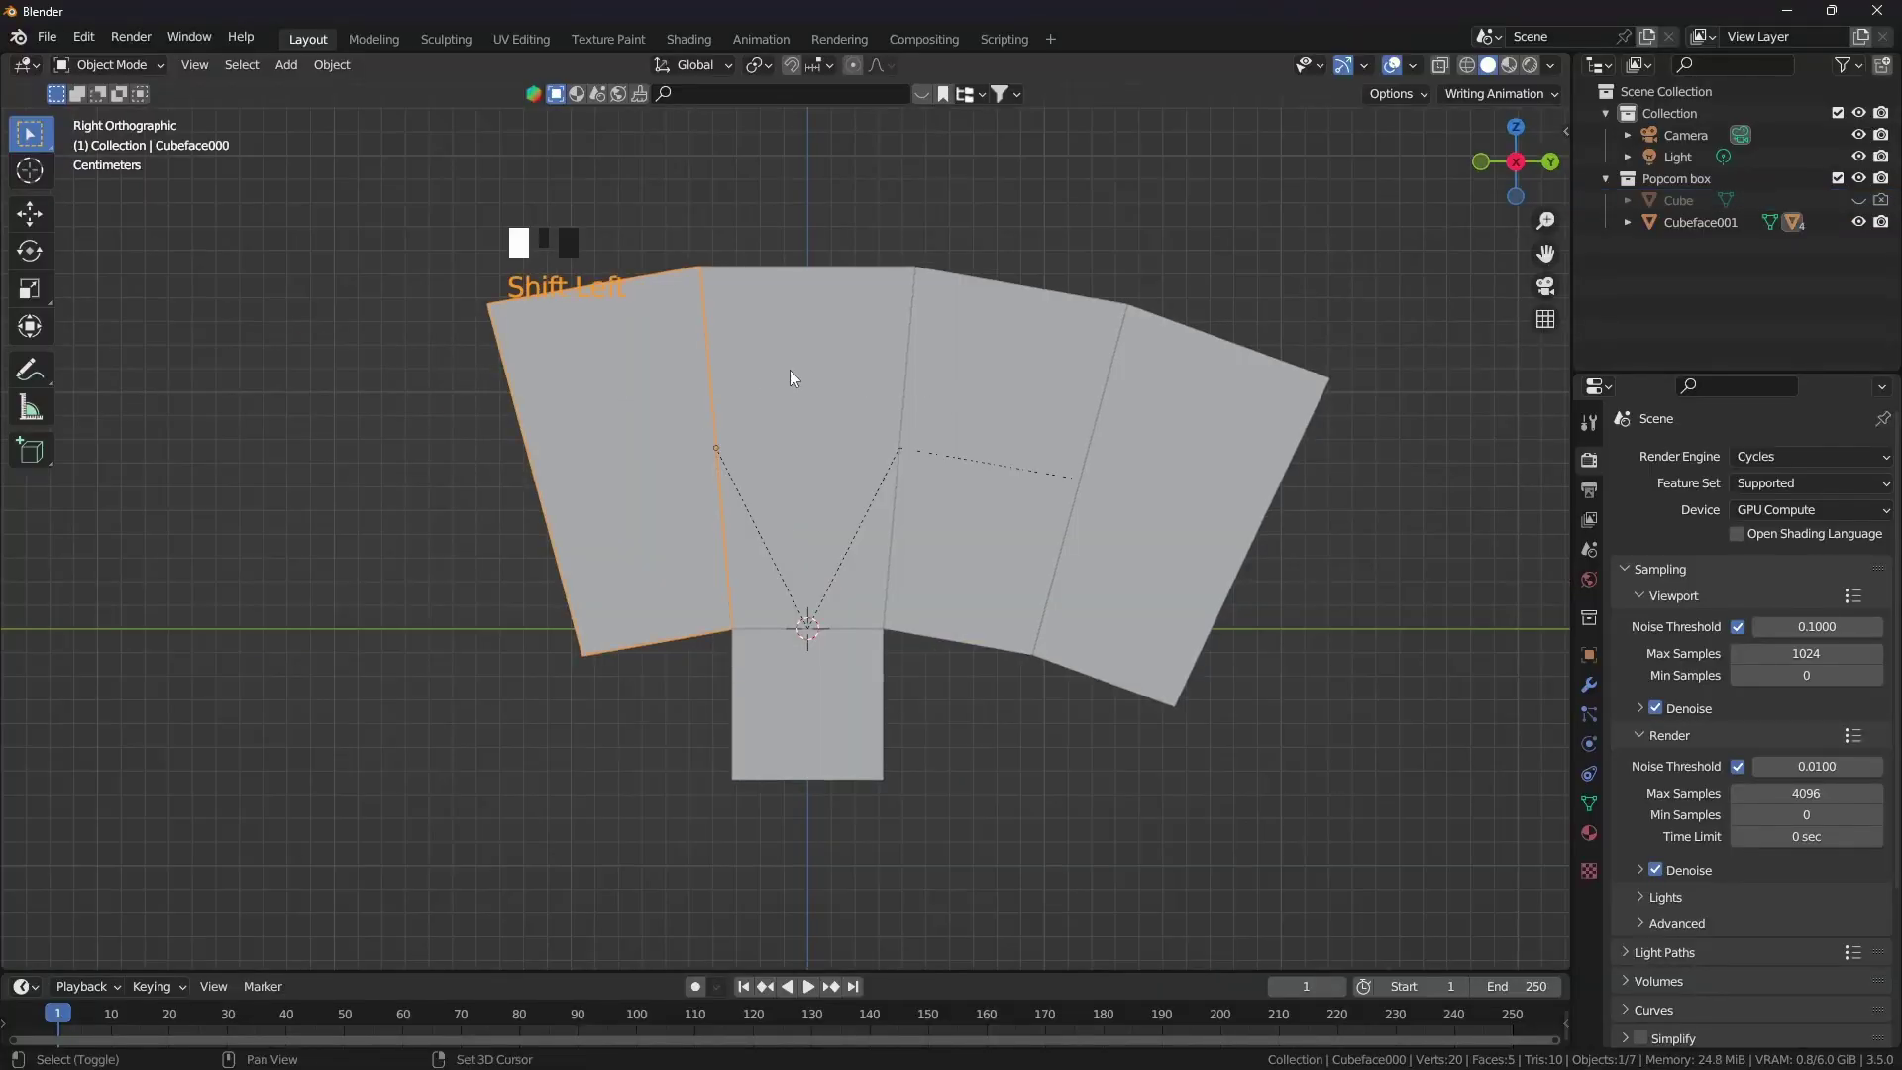
{"action": "left_click", "coordinate": [1177, 411], "text": "shift"}
{"action": "left_click", "coordinate": [834, 325], "text": "shift"}
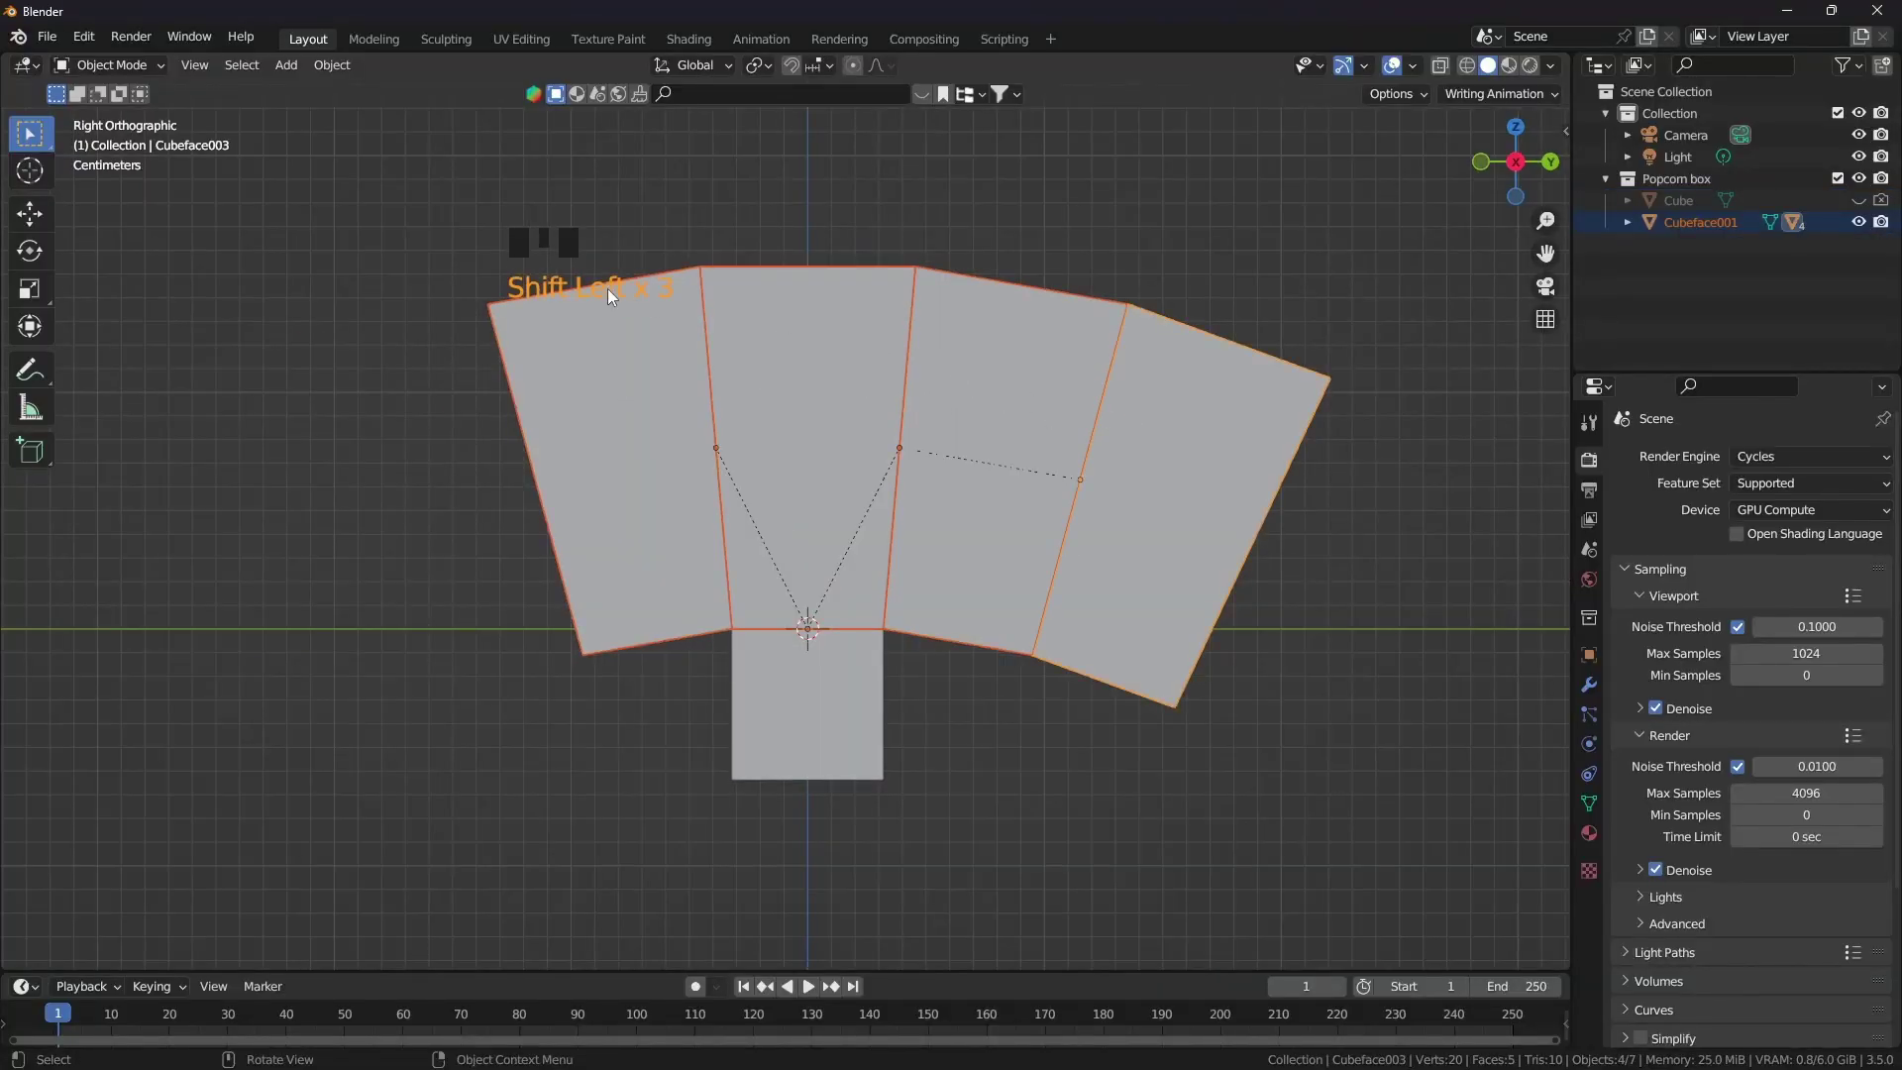
{"action": "key", "text": "Tab"}
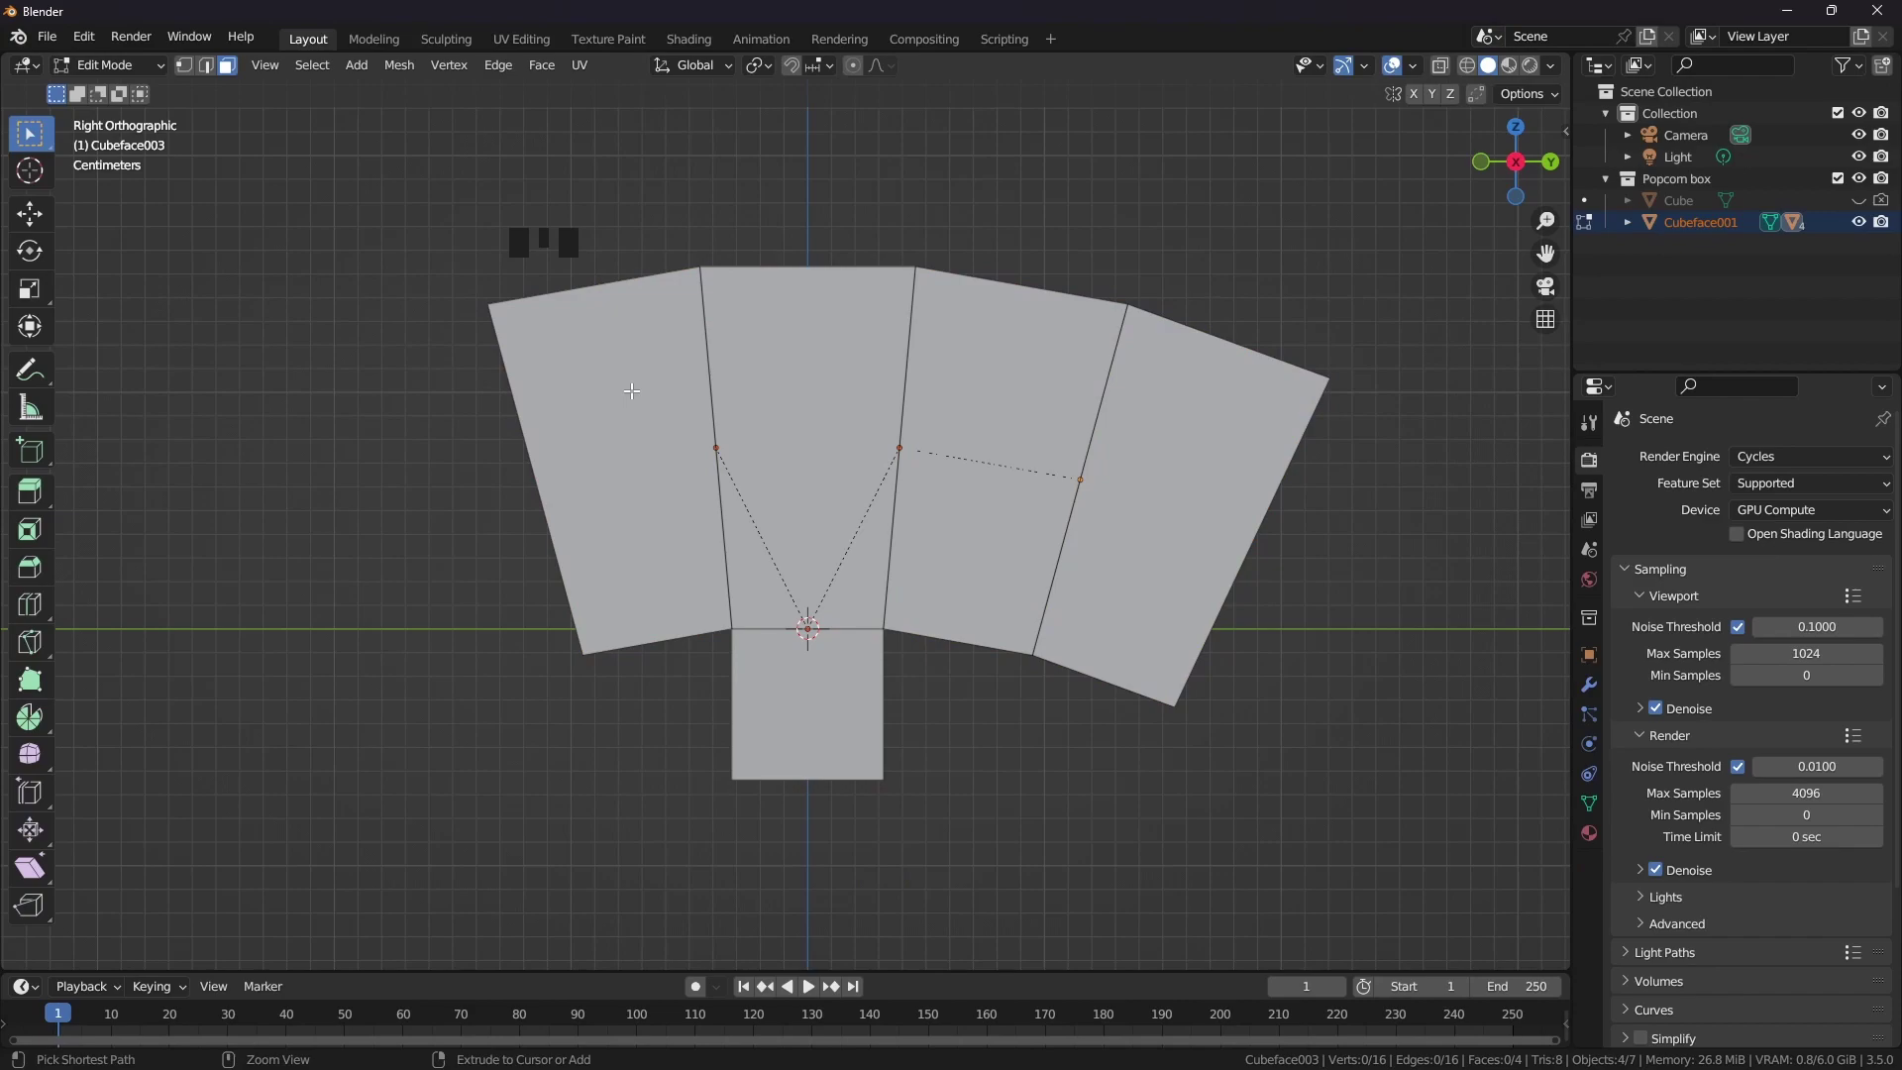
Add four evenly spaced lengthwise loop cuts to each of the two leftmost side panels
{"action": "key", "text": "ctrl+r"}
{"action": "scroll", "coordinate": [594, 314], "scroll_direction": "up", "scroll_amount": 3}
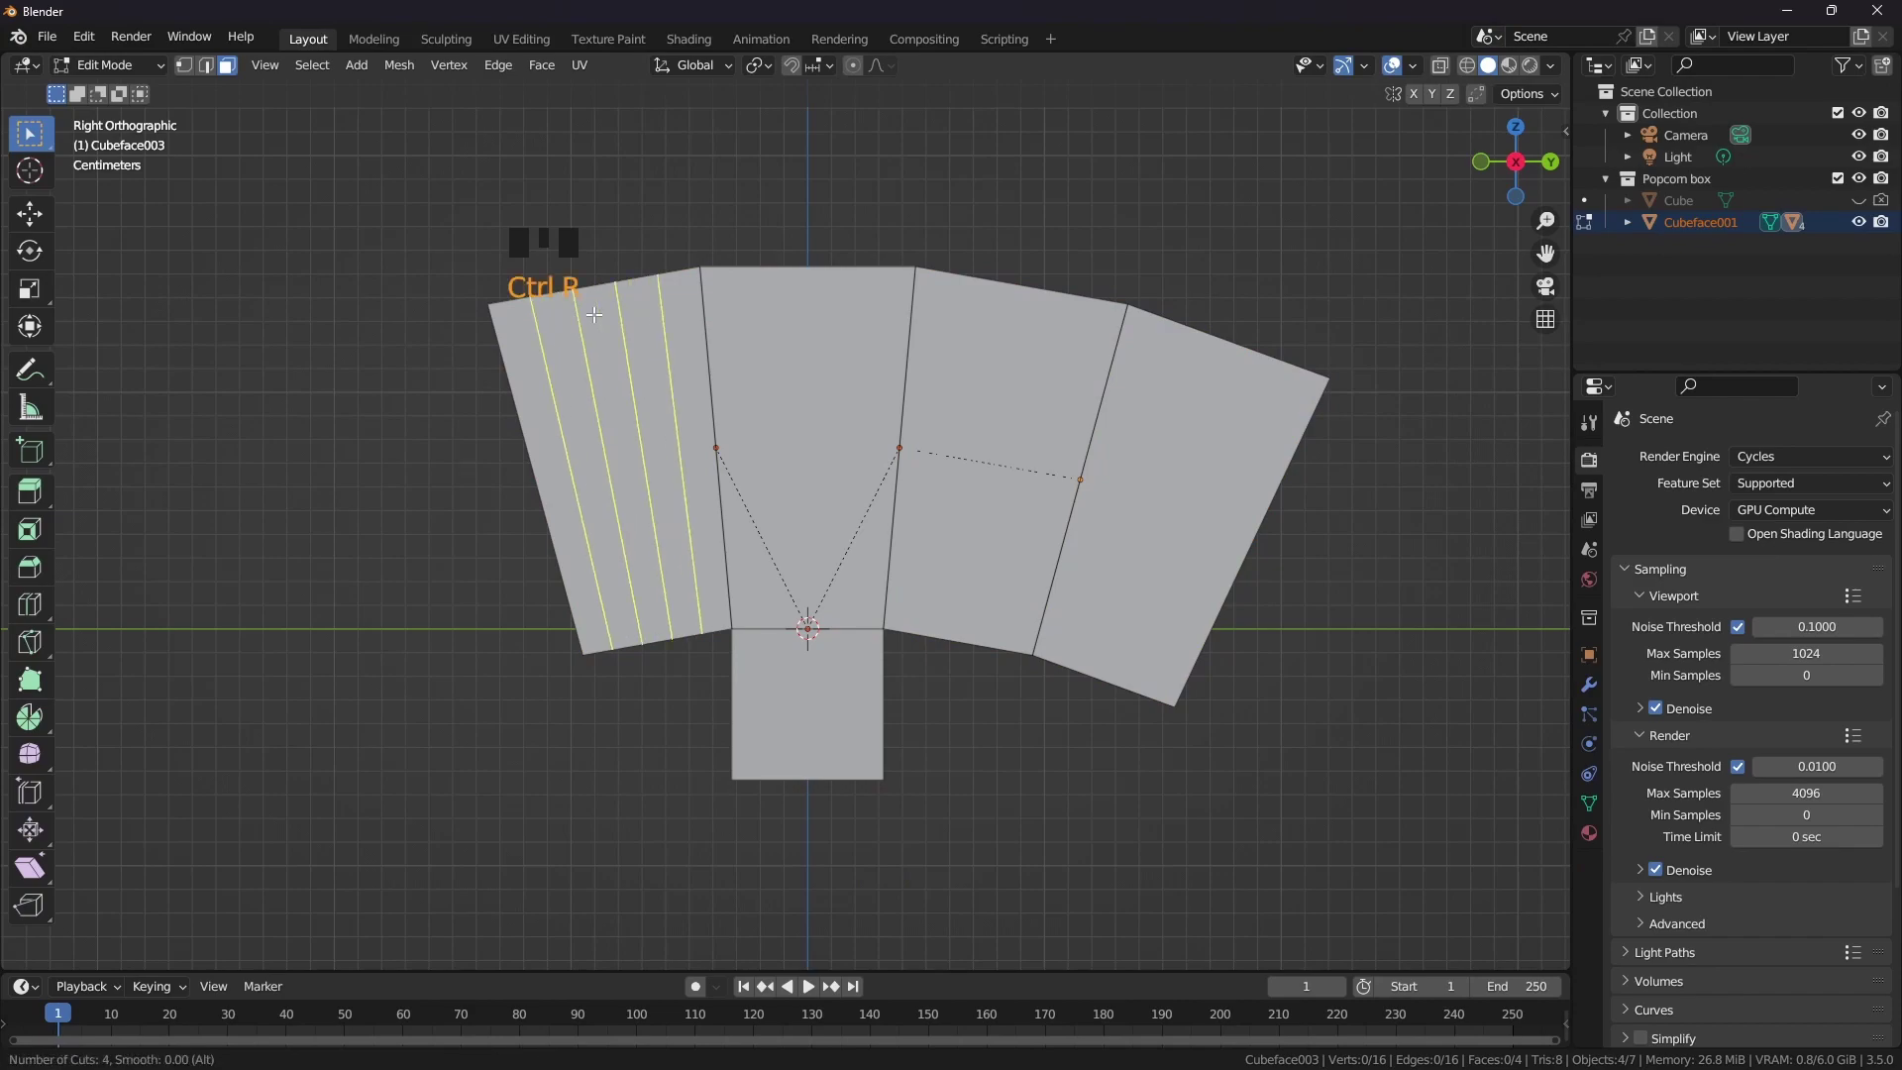
{"action": "left_click", "coordinate": [594, 314]}
{"action": "right_click", "coordinate": [594, 314]}
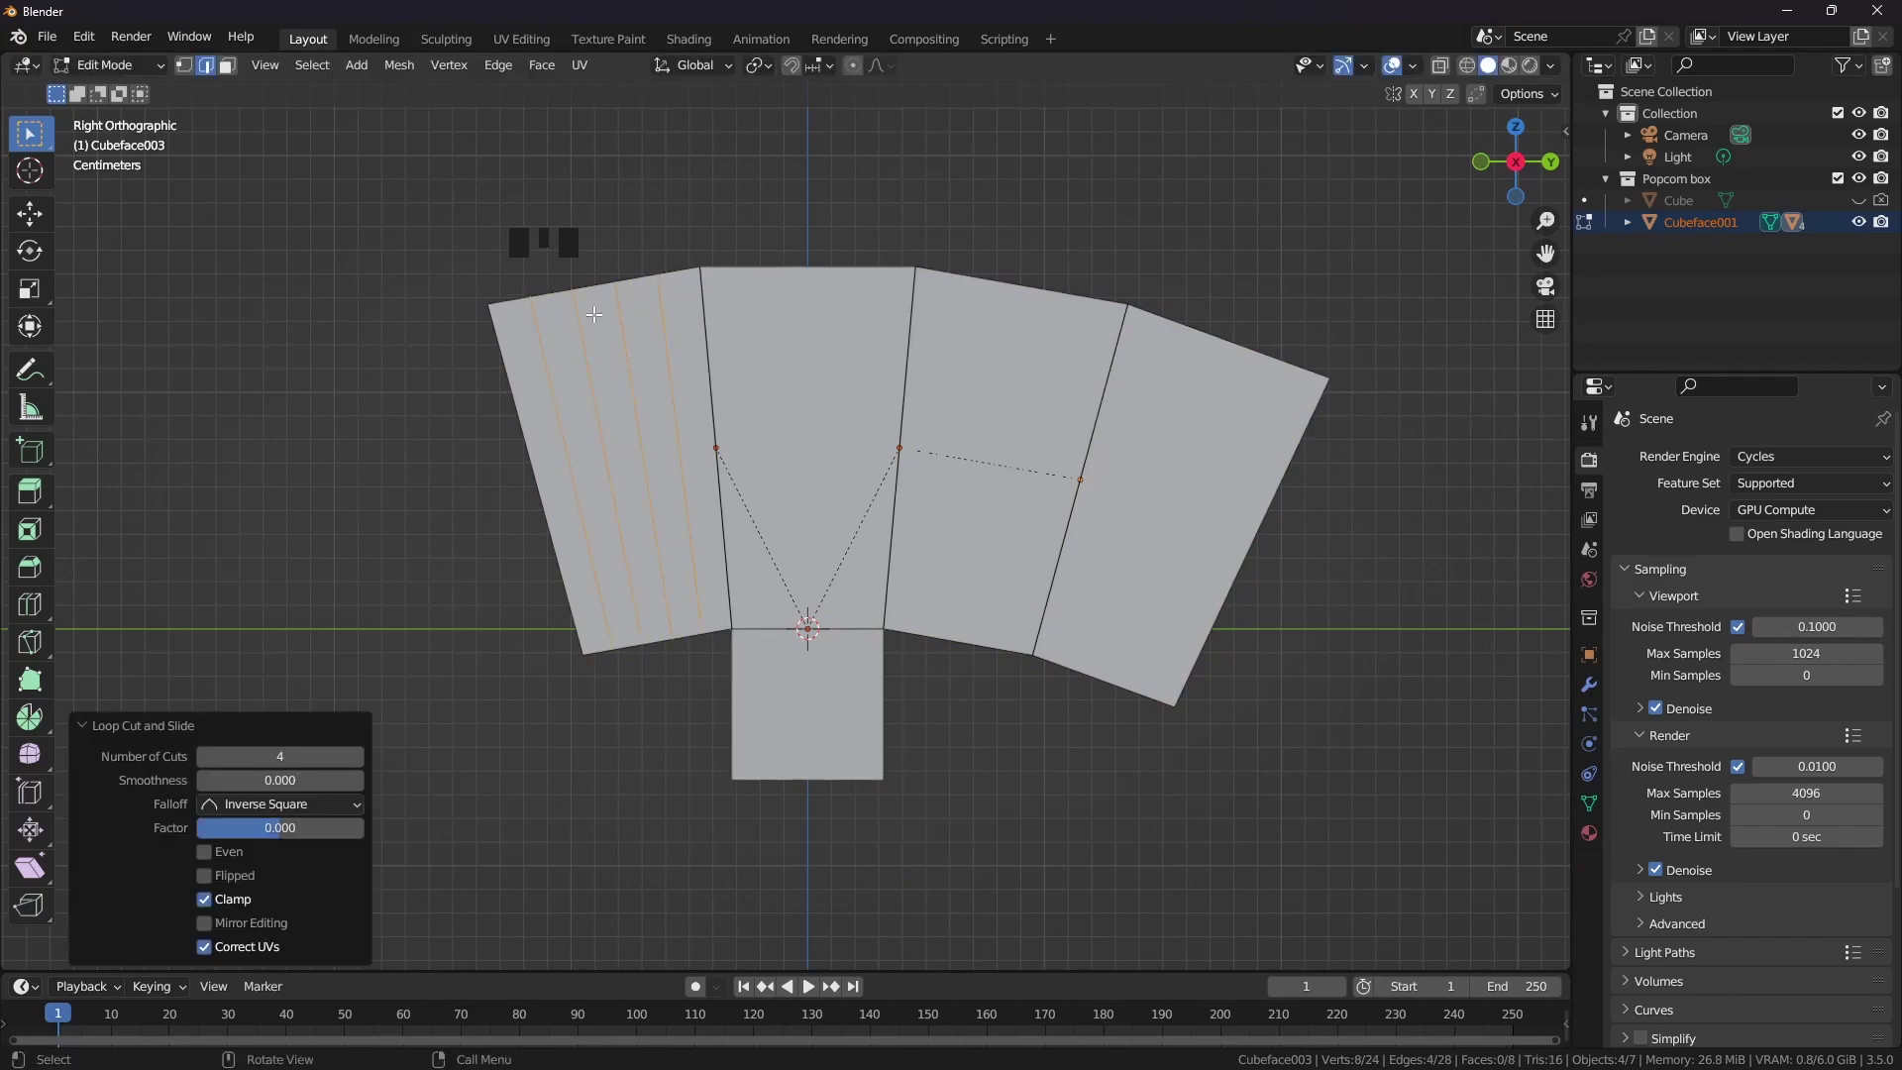
{"action": "scroll", "coordinate": [768, 292], "scroll_direction": "up", "scroll_amount": 3}
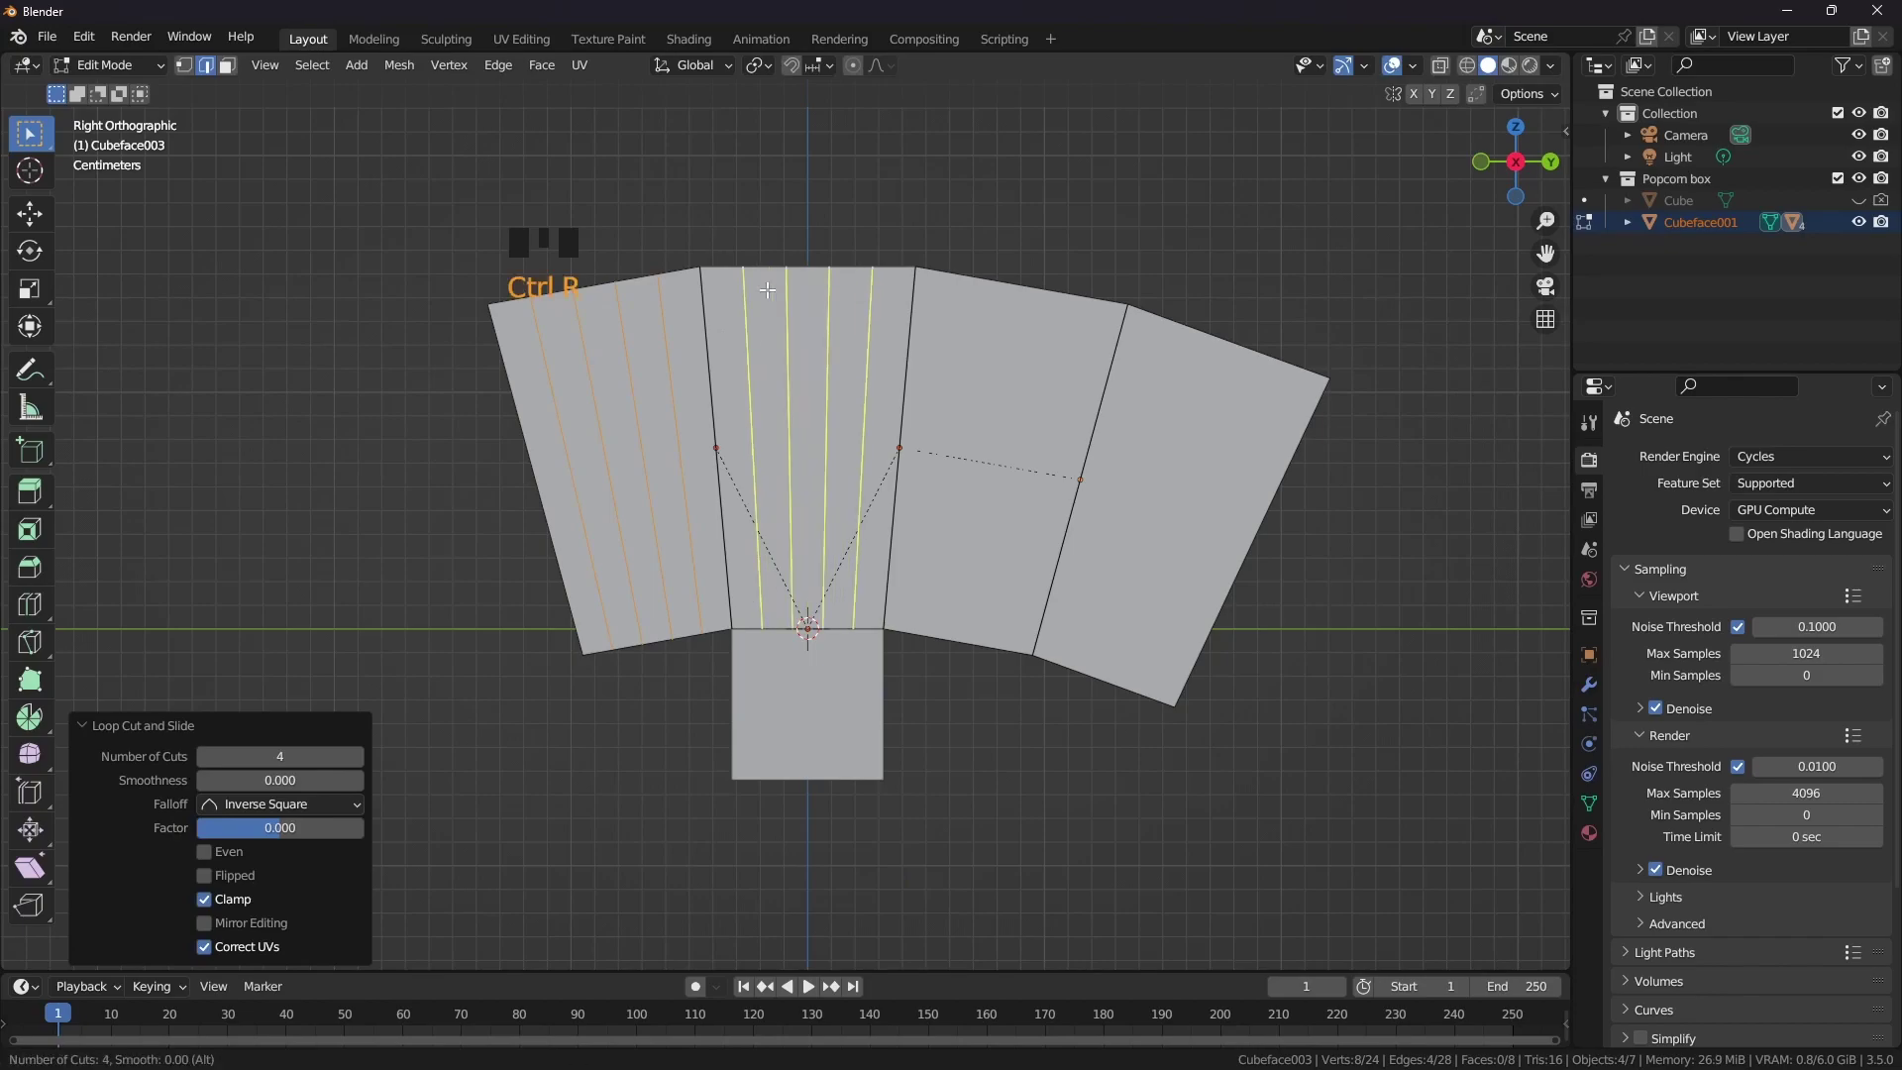
{"action": "left_click", "coordinate": [767, 290]}
{"action": "right_click", "coordinate": [768, 290]}
Add four evenly spaced lengthwise loop cuts to each of the two rightmost side panels
{"action": "key", "text": "ctrl+r"}
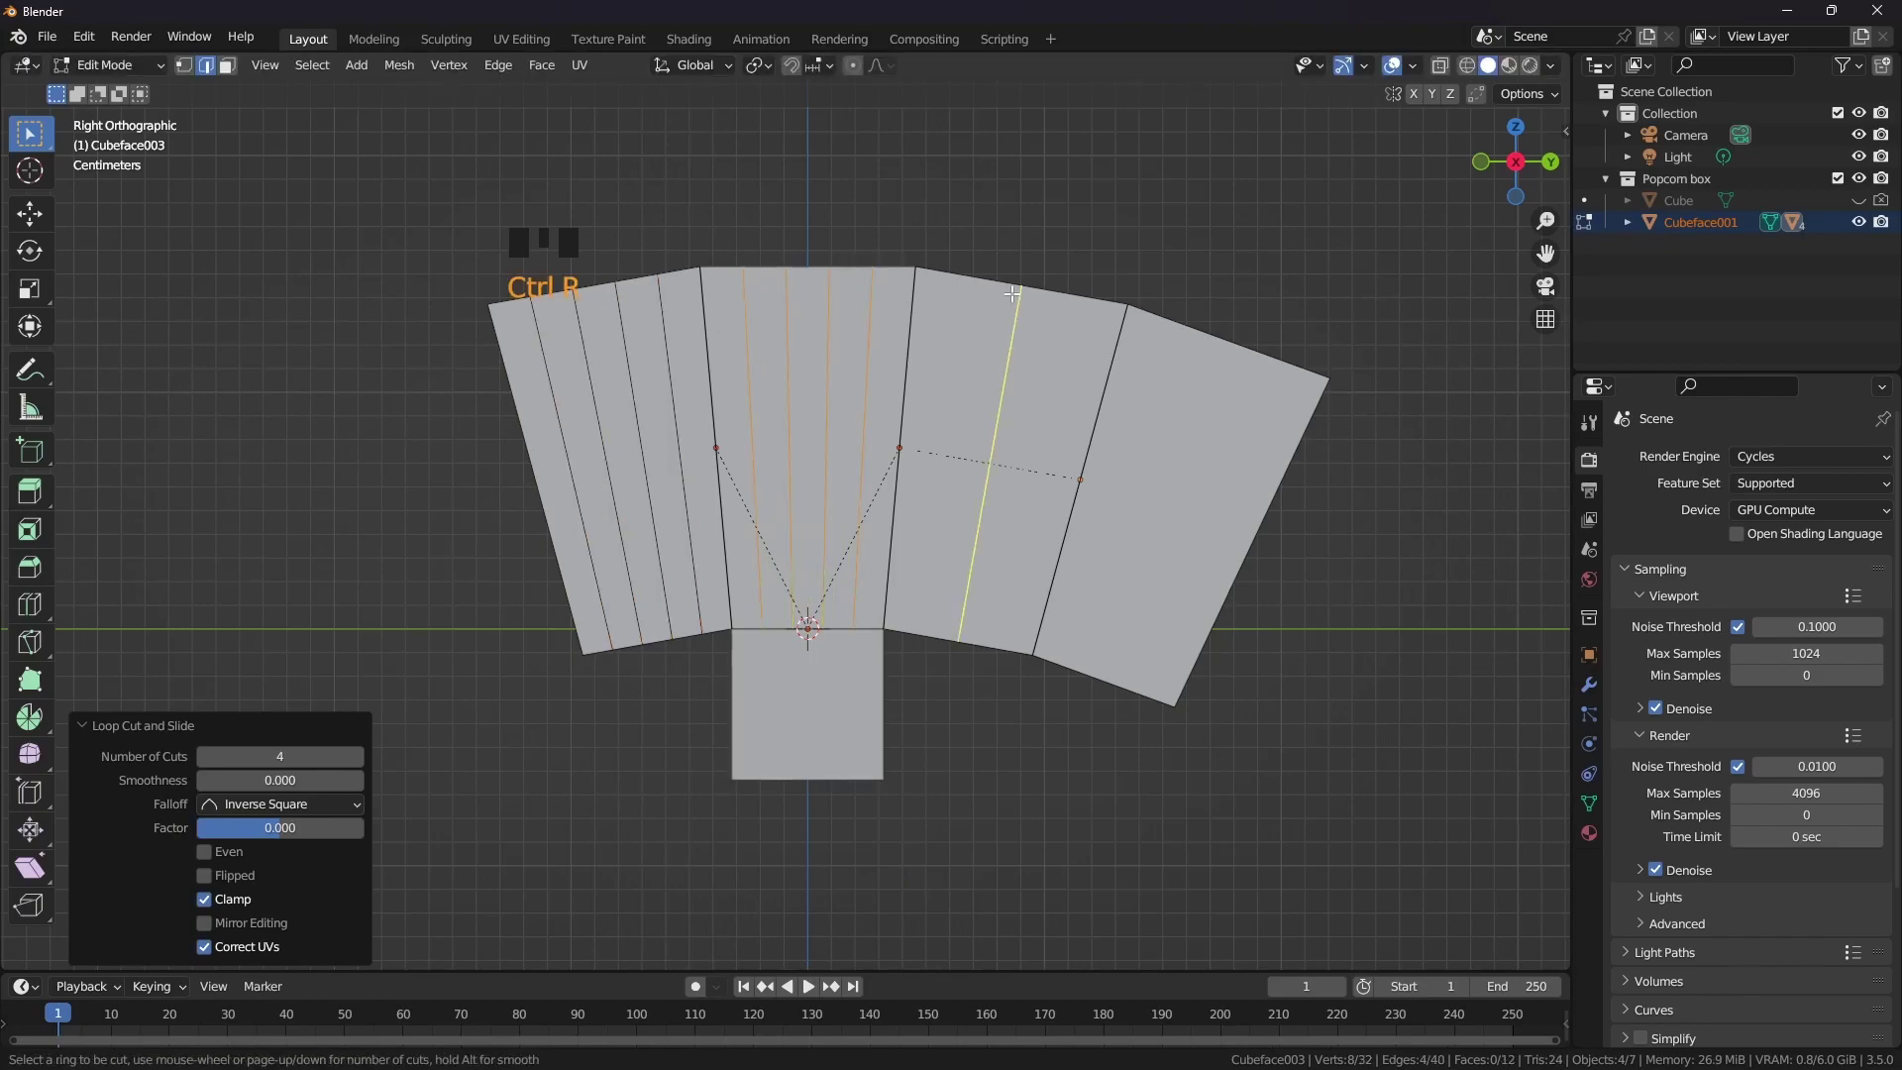
{"action": "scroll", "coordinate": [1010, 297], "scroll_direction": "up", "scroll_amount": 3}
{"action": "left_click", "coordinate": [1011, 293]}
{"action": "right_click", "coordinate": [1011, 293]}
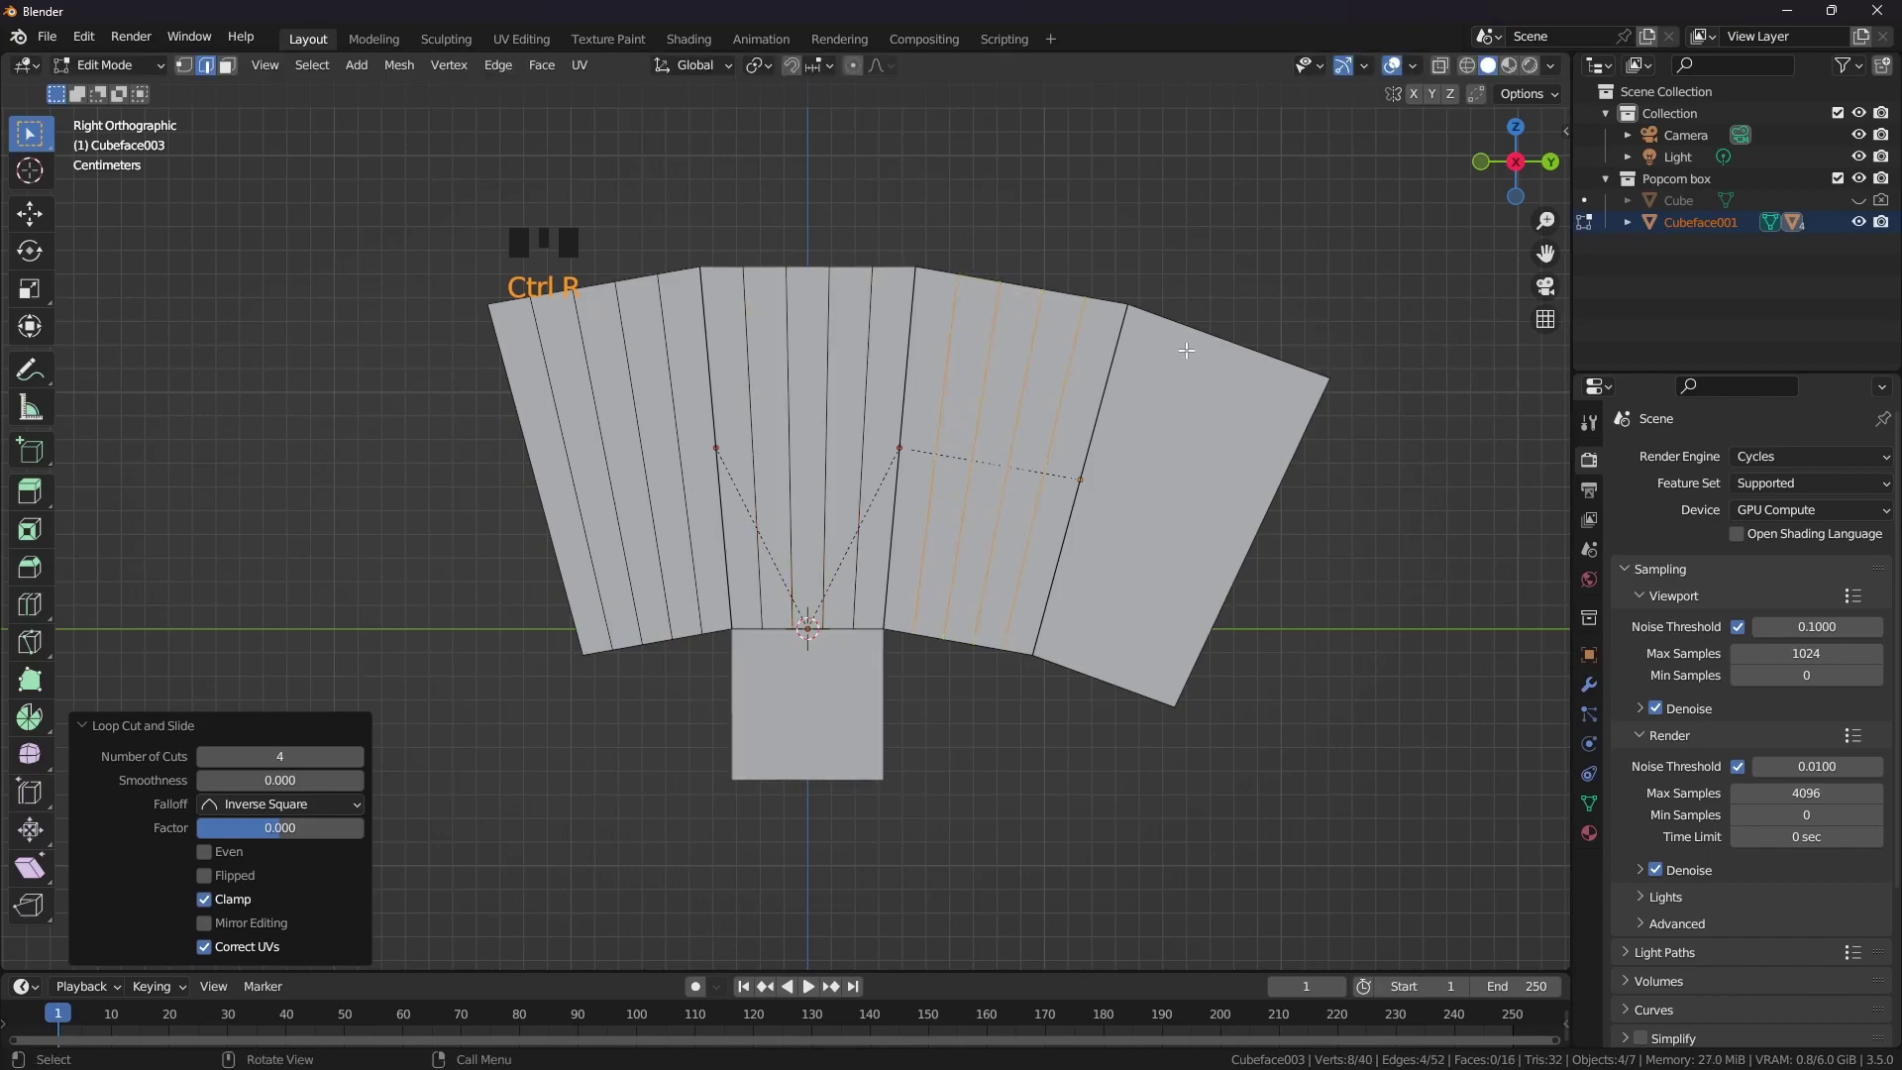
{"action": "key", "text": "ctrl+r"}
{"action": "scroll", "coordinate": [1194, 337], "scroll_direction": "up", "scroll_amount": 4}
{"action": "left_click", "coordinate": [1193, 337]}
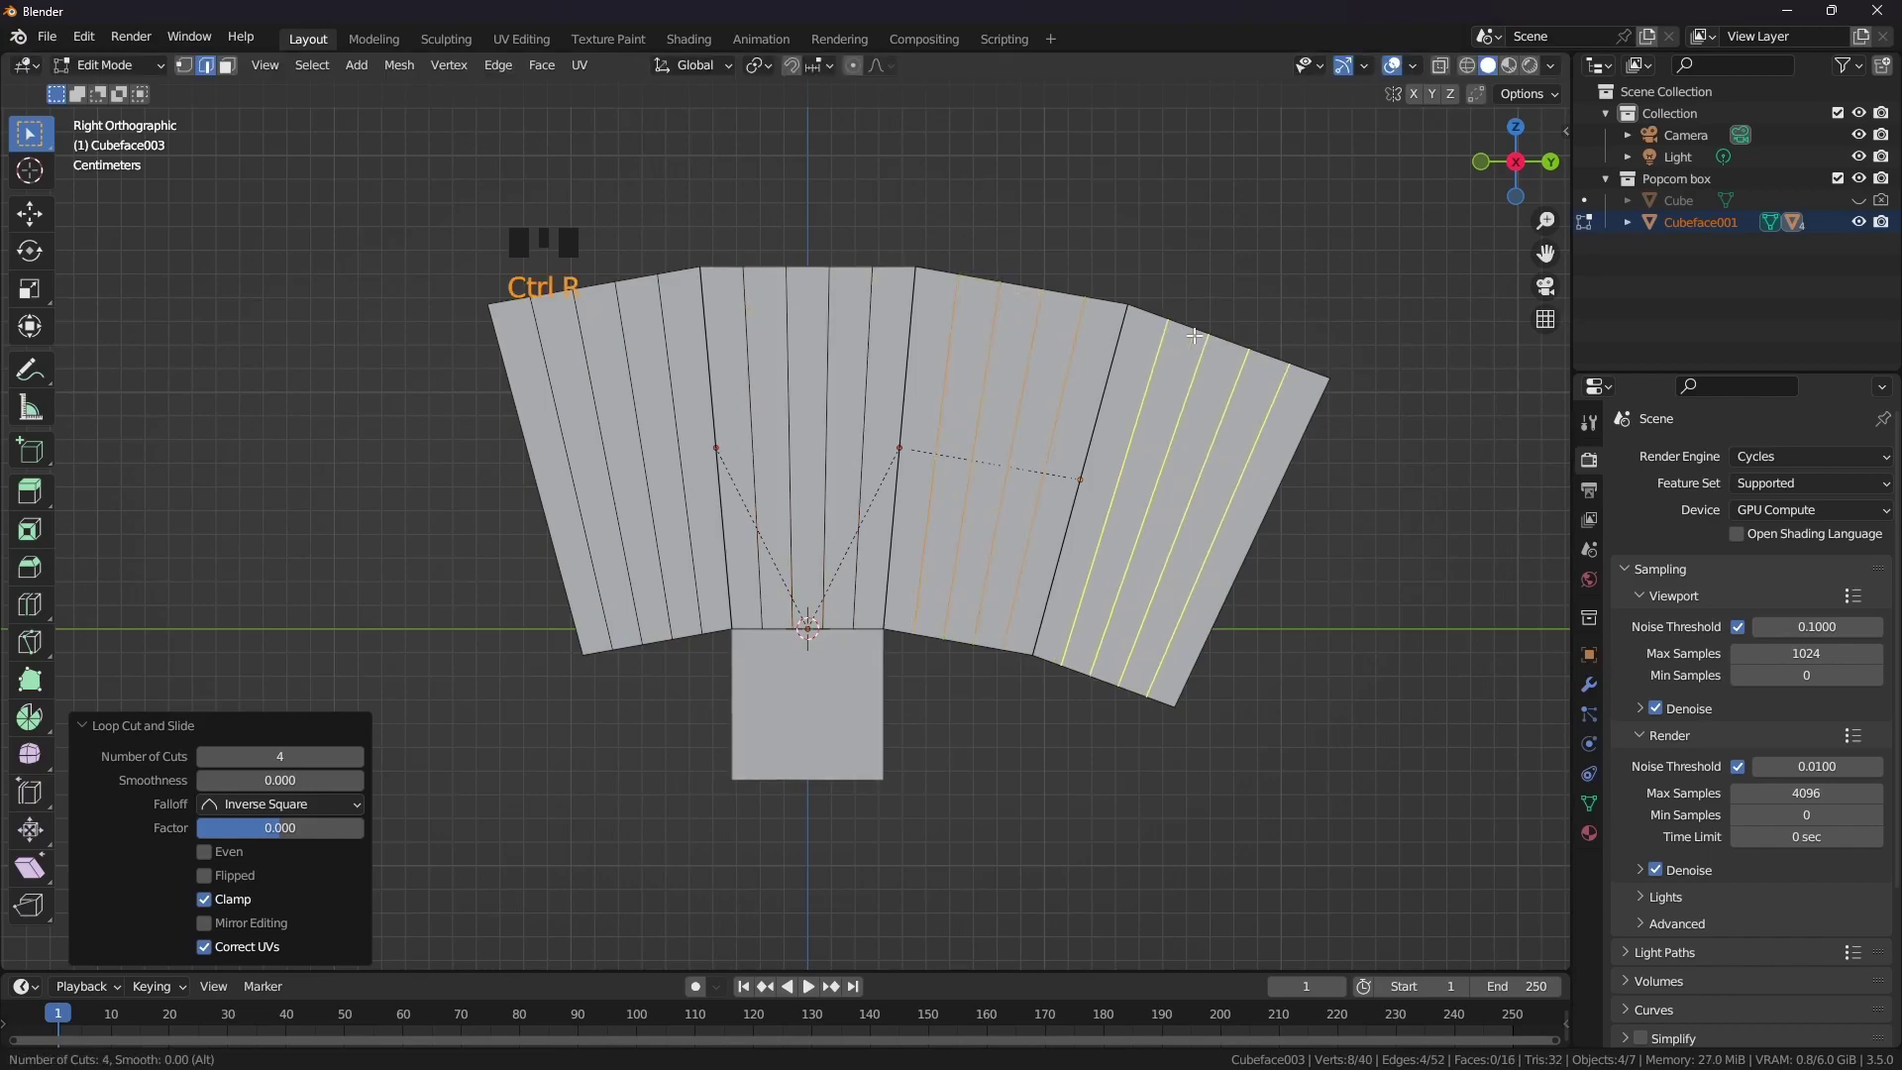
{"action": "right_click", "coordinate": [1194, 337]}
Select the top edges of all four side panels and vertex-bevel them with 5 segments, about 0.0083 m wide
{"action": "left_click_drag", "start_coordinate": [436, 253], "coordinate": [1393, 415]}
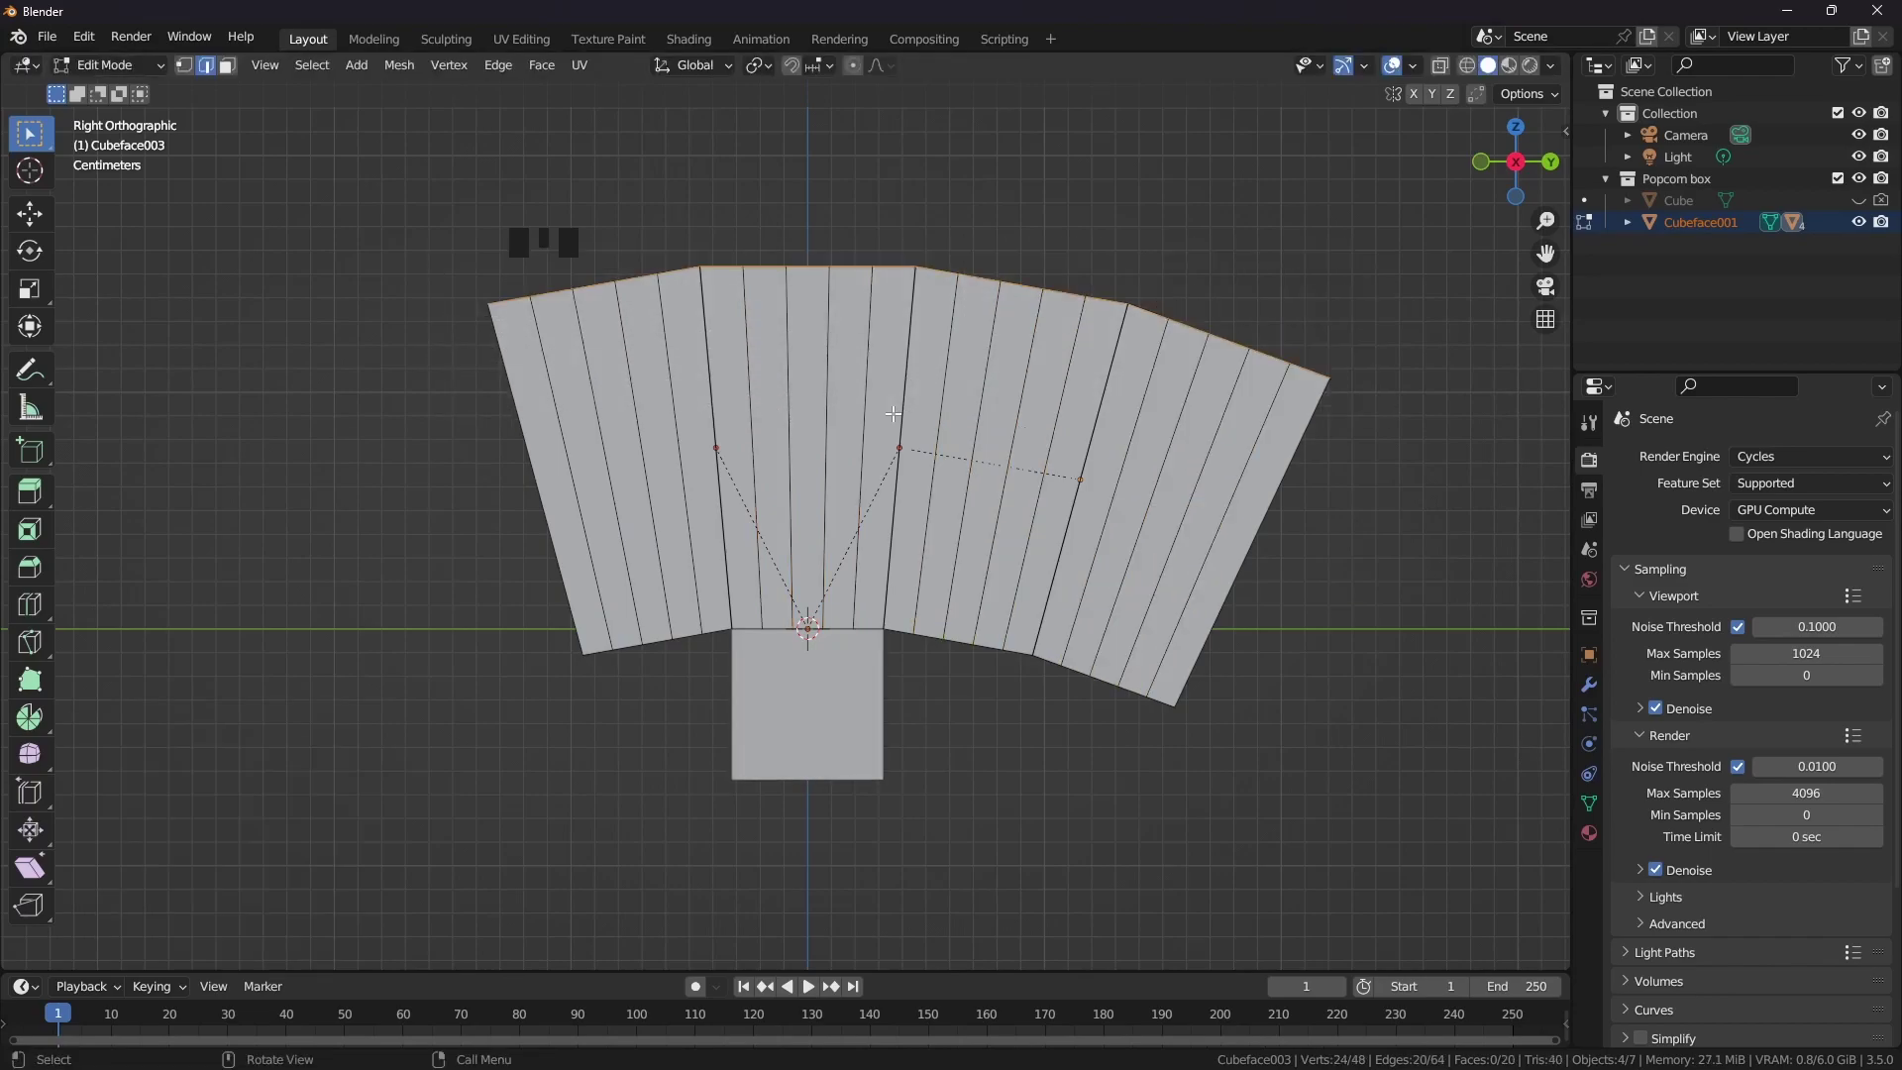
{"action": "scroll", "coordinate": [991, 416], "scroll_direction": "up", "scroll_amount": 3, "text": "shift"}
{"action": "middle_click_drag", "start_coordinate": [822, 377], "coordinate": [776, 464], "text": "shift"}
{"action": "scroll", "coordinate": [818, 492], "scroll_direction": "up", "scroll_amount": 2}
{"action": "key", "text": "shift+ctrl+b"}
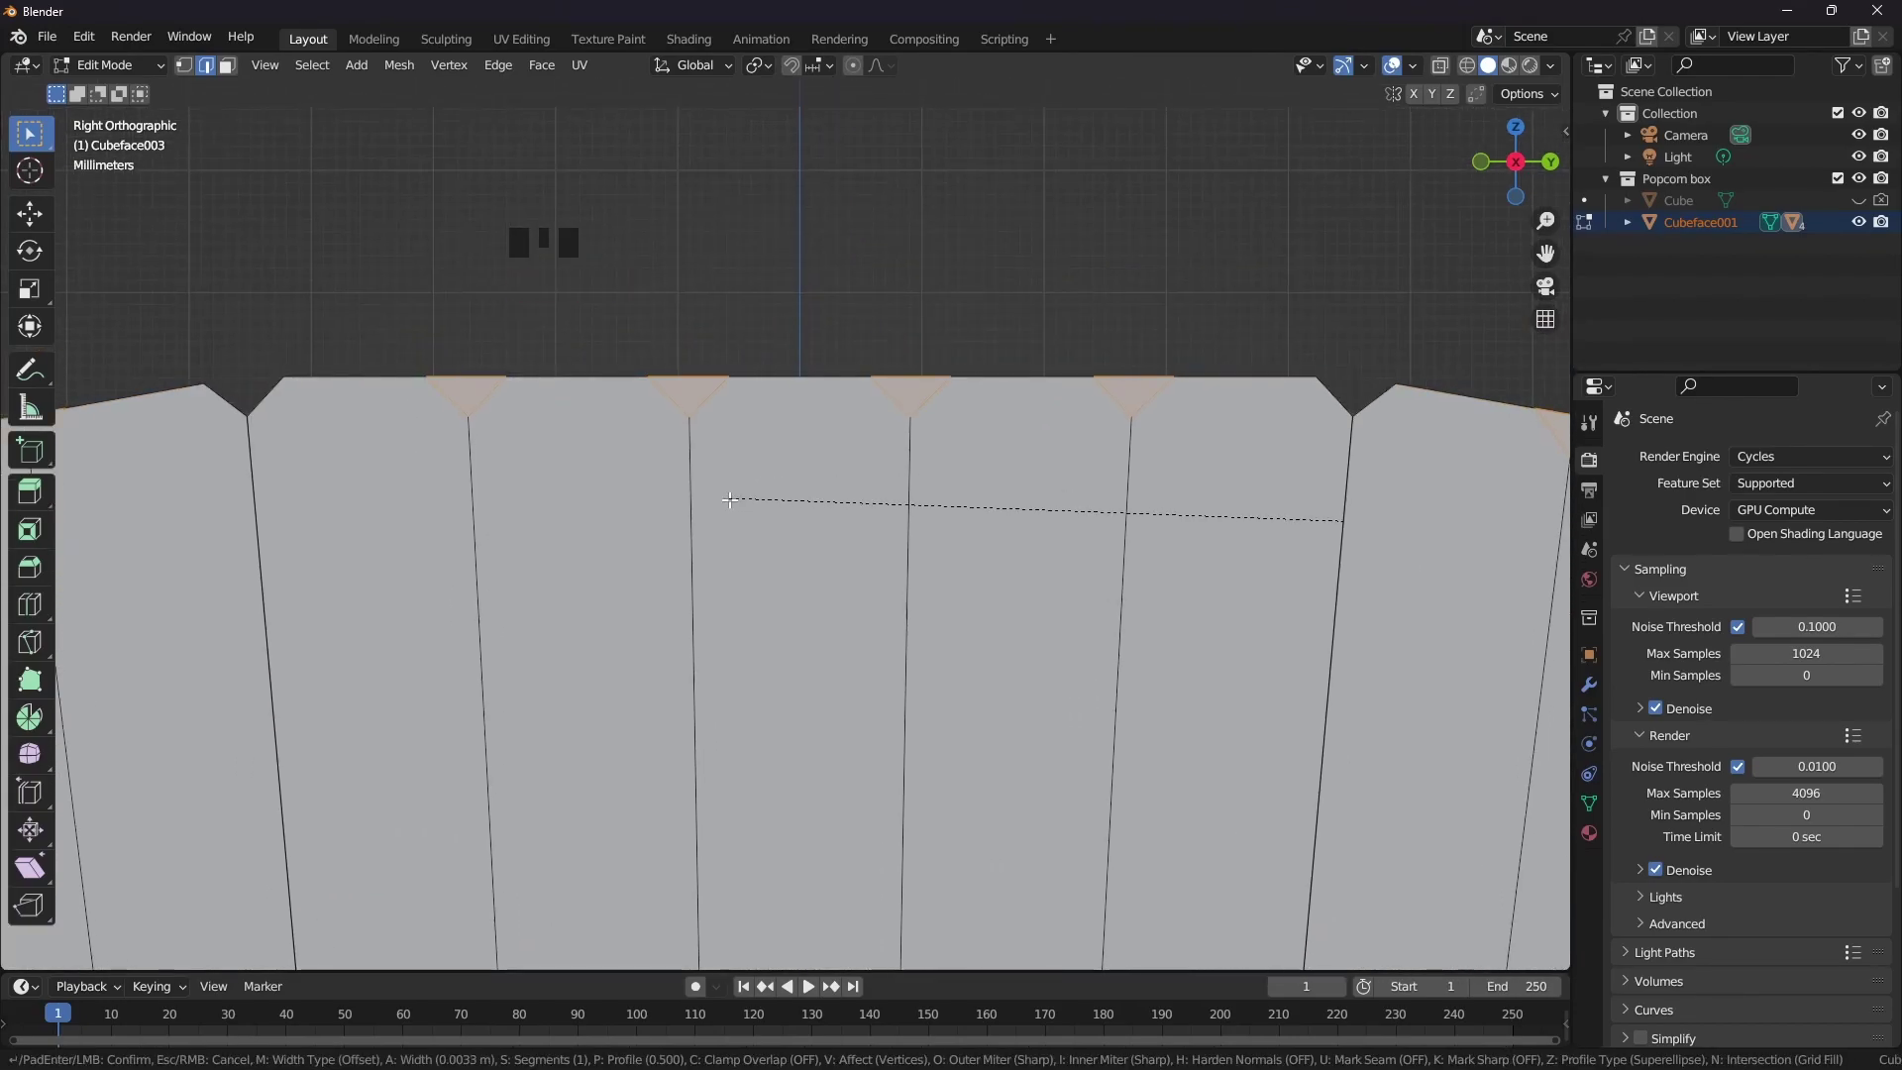
{"action": "scroll", "coordinate": [730, 500], "scroll_direction": "up", "scroll_amount": 1}
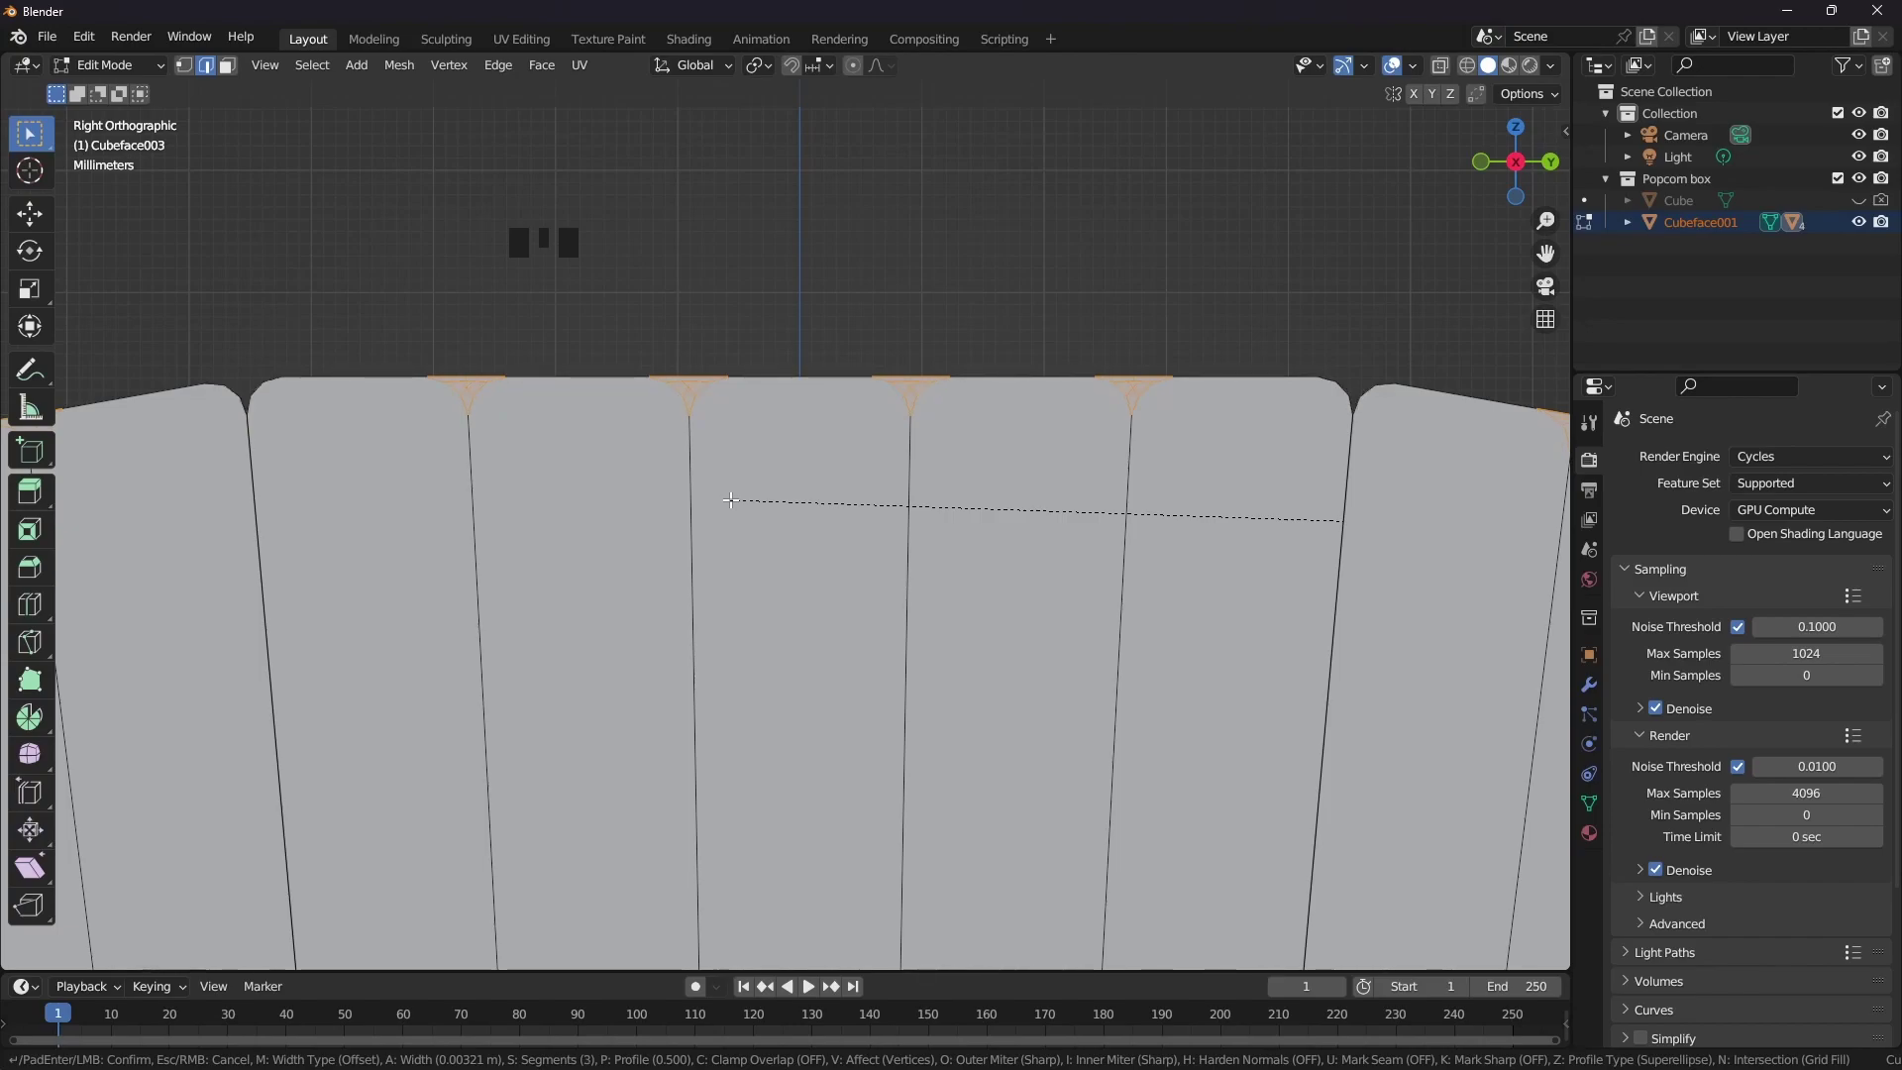
{"action": "scroll", "coordinate": [683, 520], "scroll_direction": "up", "scroll_amount": 2}
{"action": "scroll", "coordinate": [662, 529], "scroll_direction": "up", "scroll_amount": 1}
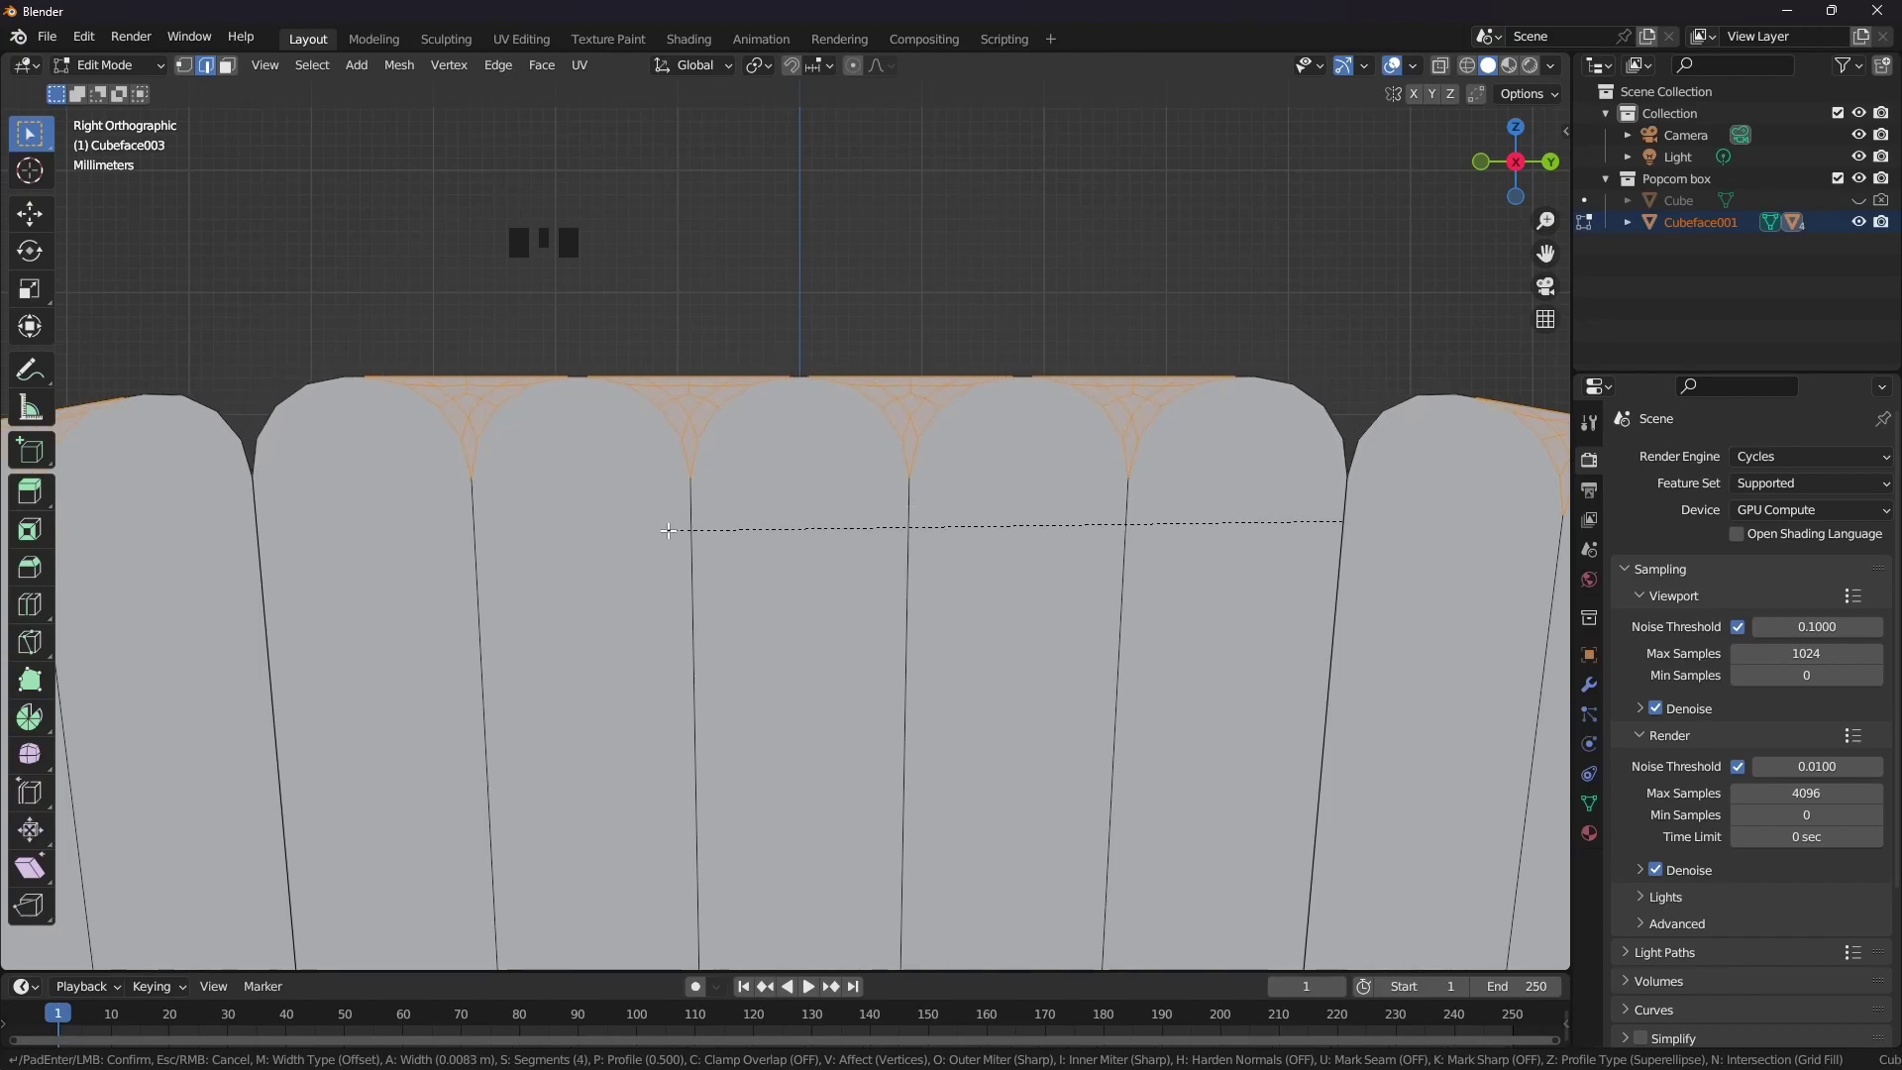
{"action": "left_click", "coordinate": [664, 529]}
Delete the selected bevel corner faces along the panels' top edges to leave scallops
{"action": "key", "text": "x"}
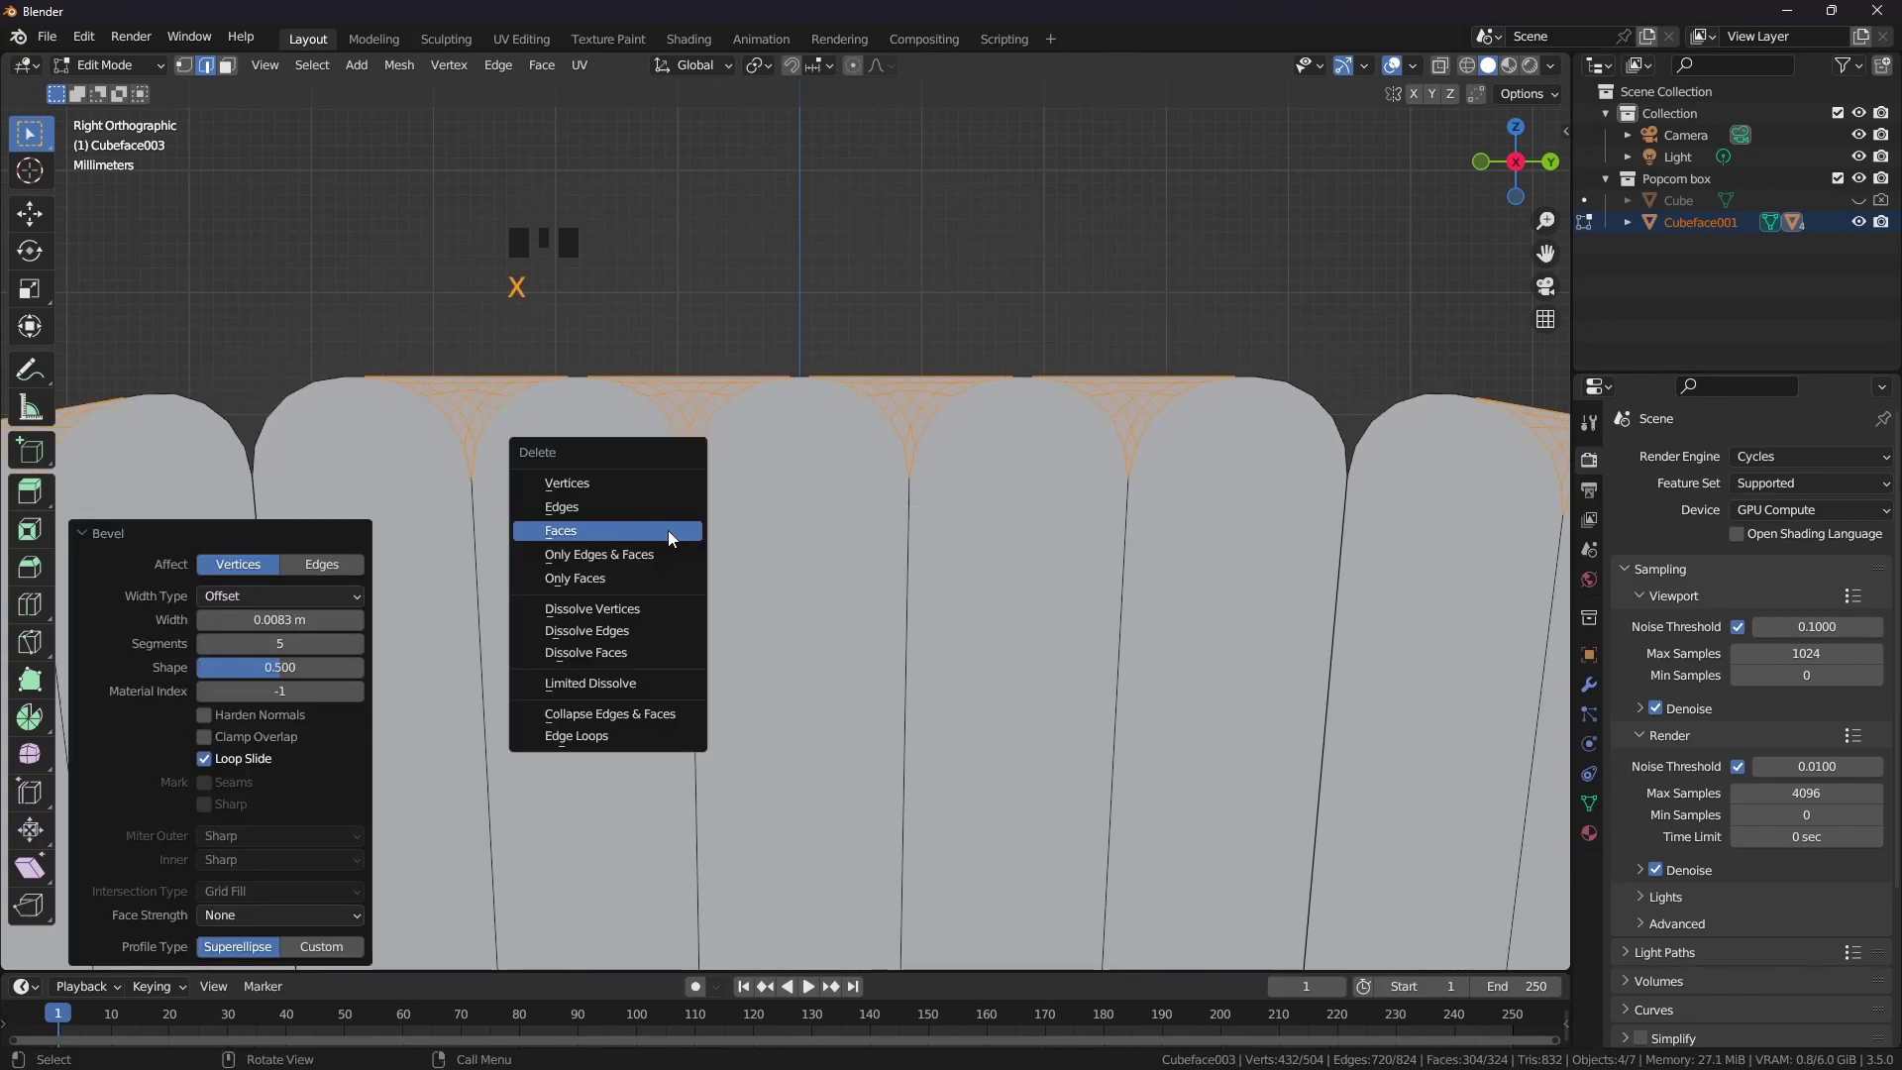
{"action": "left_click", "coordinate": [667, 531]}
{"action": "scroll", "coordinate": [668, 531], "scroll_direction": "down", "scroll_amount": 6}
{"action": "middle_click_drag", "start_coordinate": [752, 644], "coordinate": [763, 531], "text": "shift"}
{"action": "scroll", "coordinate": [719, 452], "scroll_direction": "down", "scroll_amount": 3}
{"action": "key", "text": "KP_1"}
{"action": "key", "text": "KP_3"}
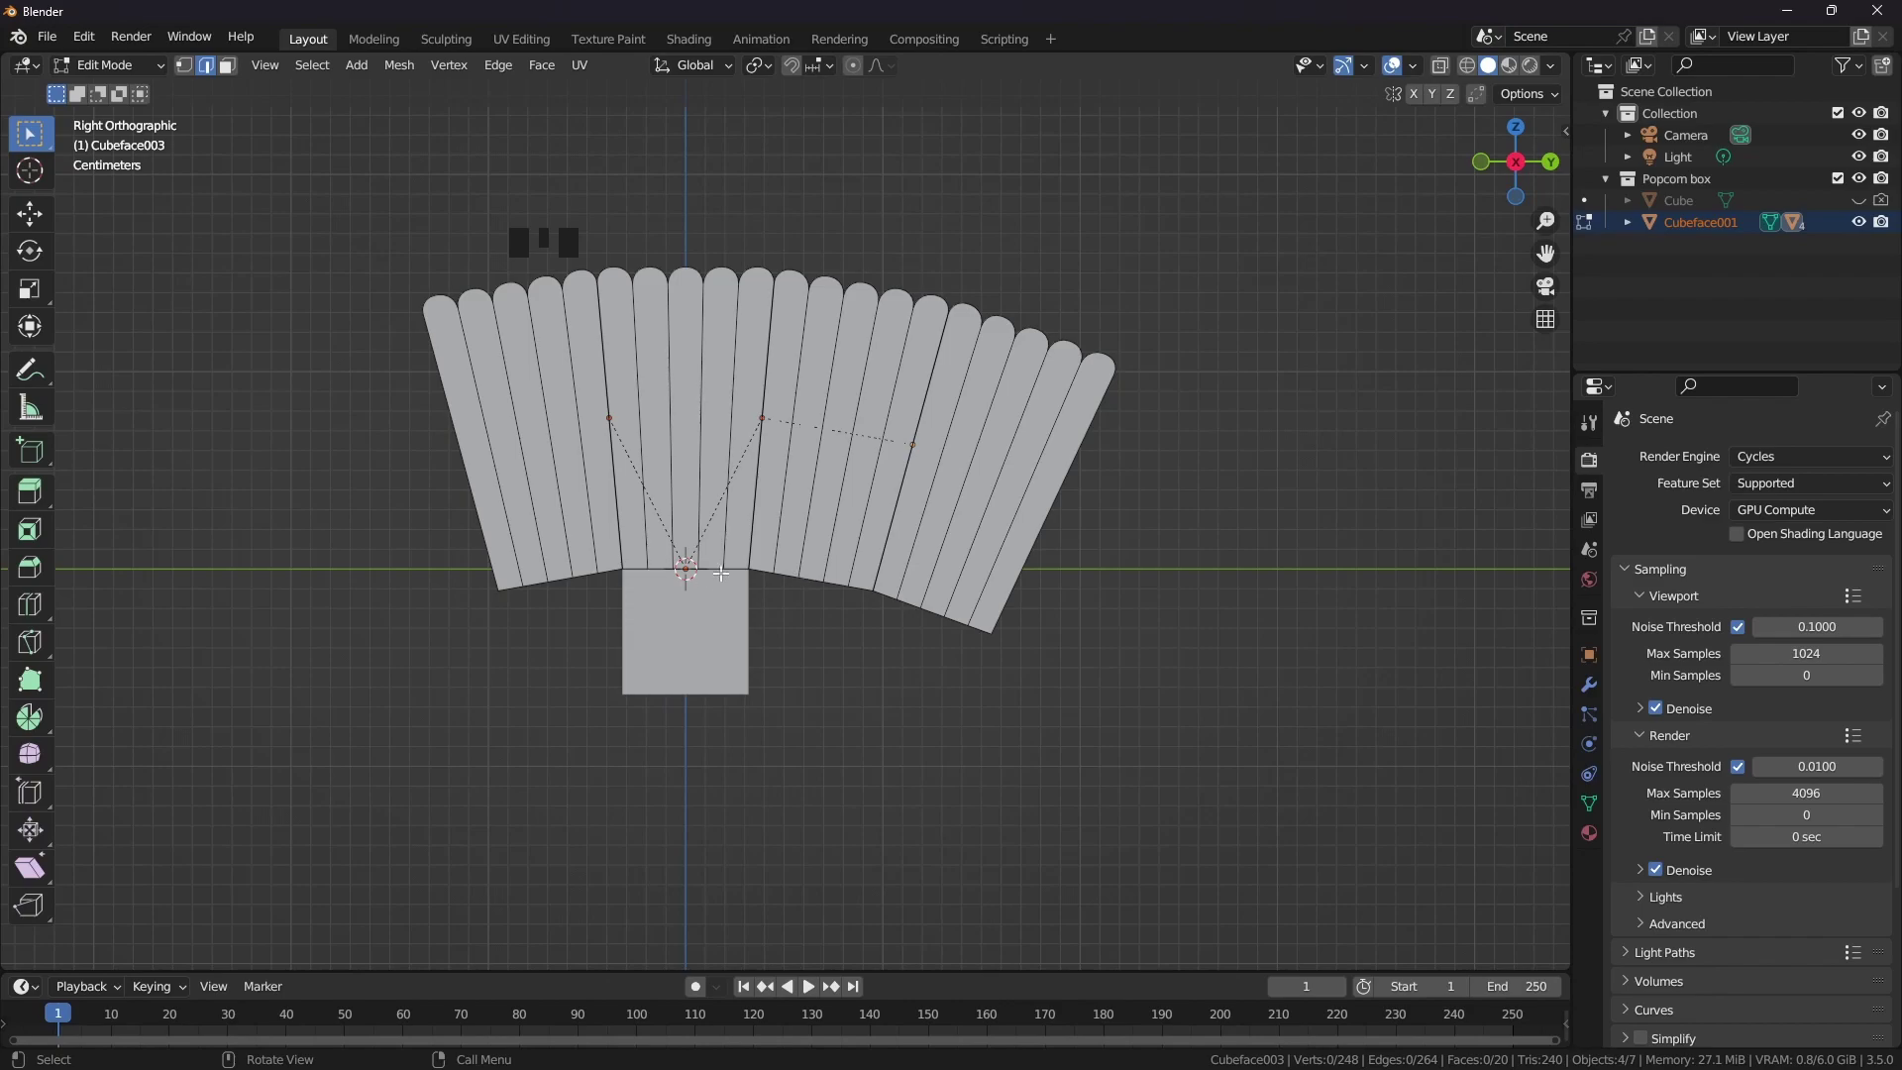
Return to Object Mode and exclude the Collection holding the camera and light from the view layer
{"action": "middle_click_drag", "start_coordinate": [720, 573], "coordinate": [701, 645]}
{"action": "key", "text": "Tab"}
{"action": "key", "text": "a"}
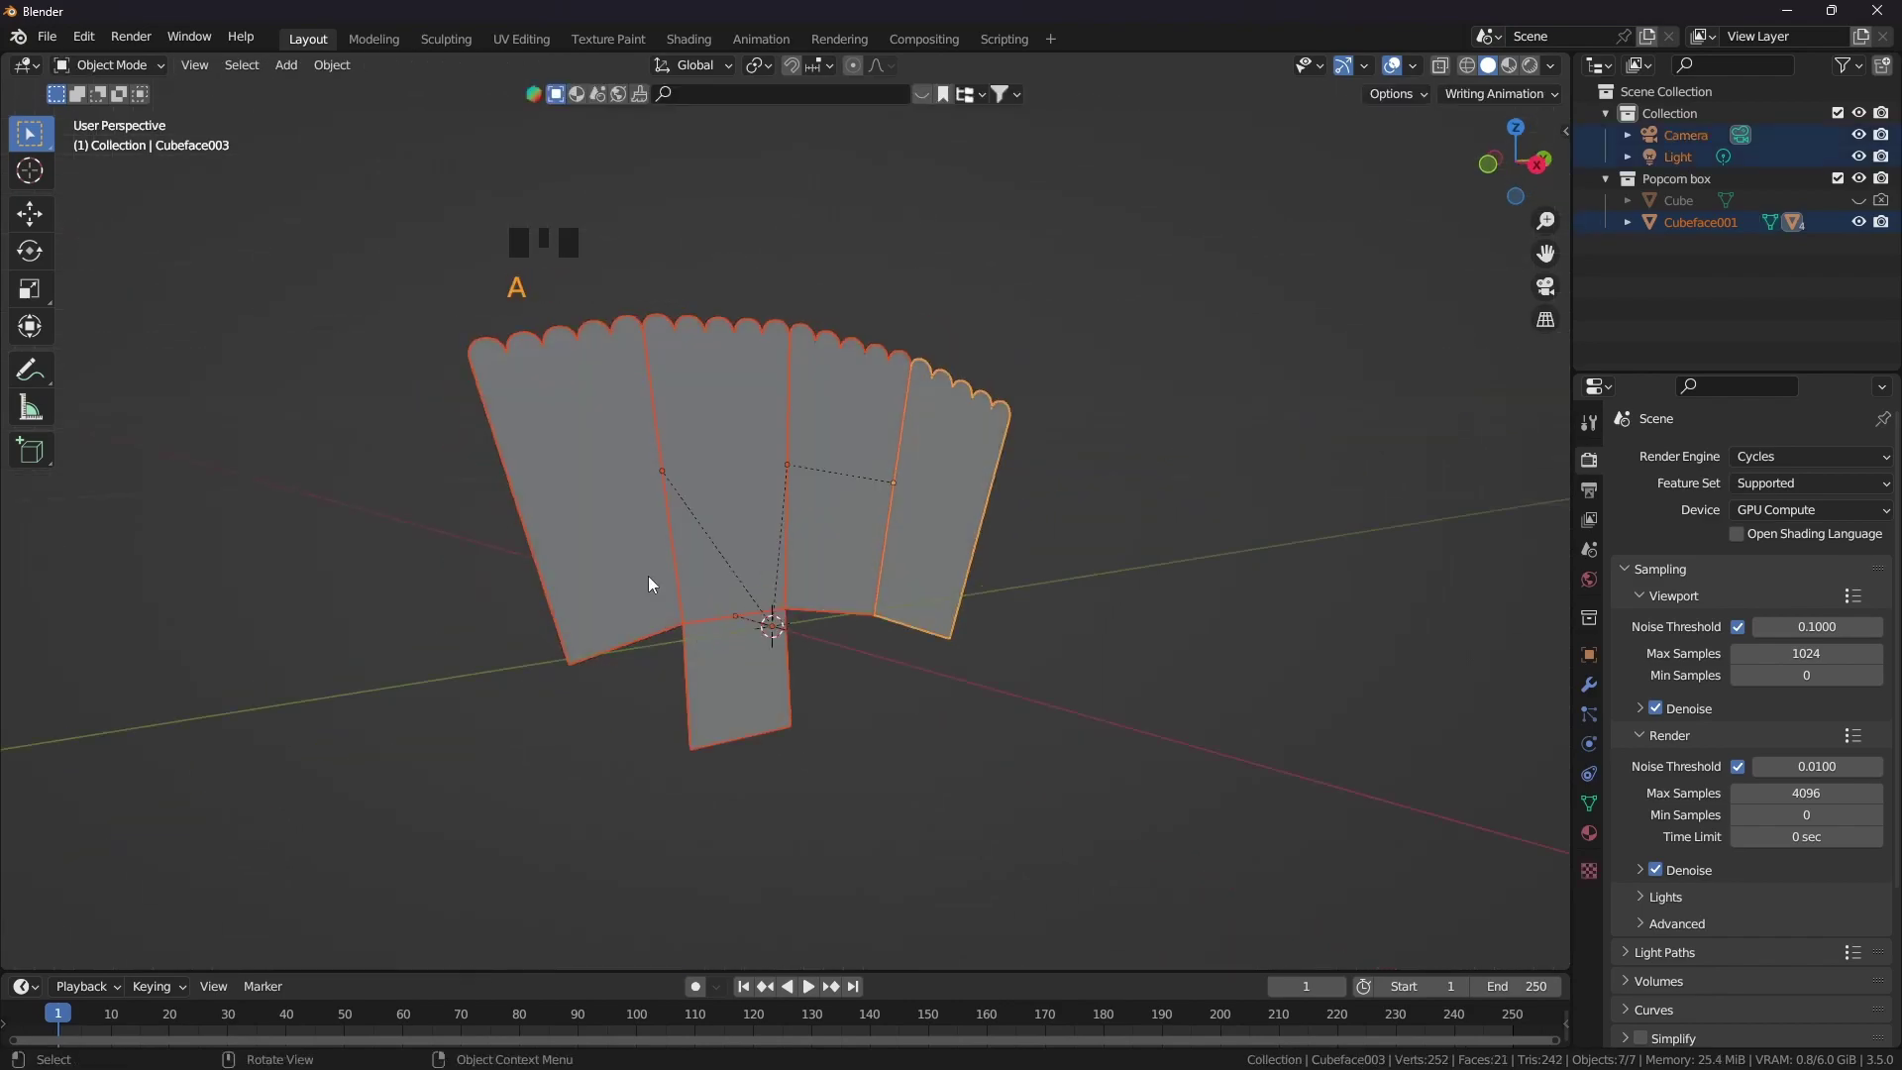
{"action": "left_click", "coordinate": [1837, 114]}
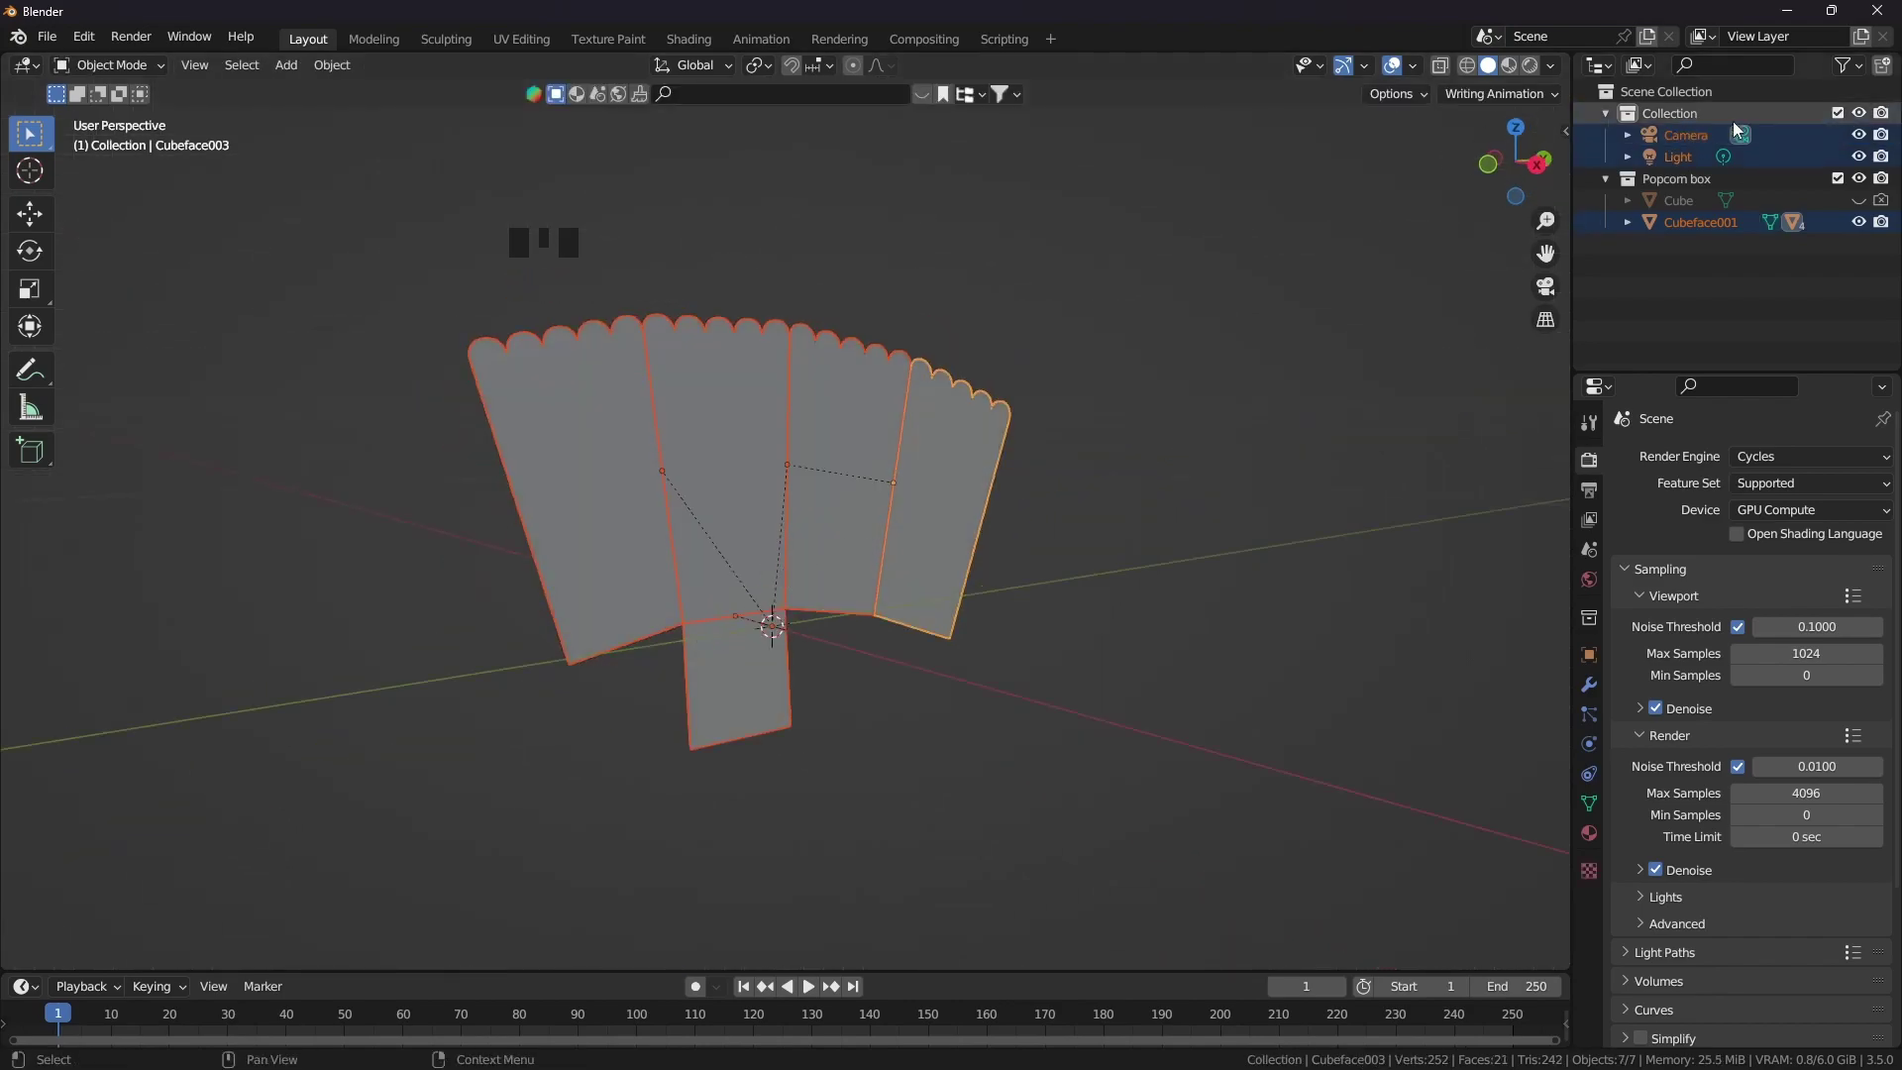
{"action": "left_click", "coordinate": [1838, 113]}
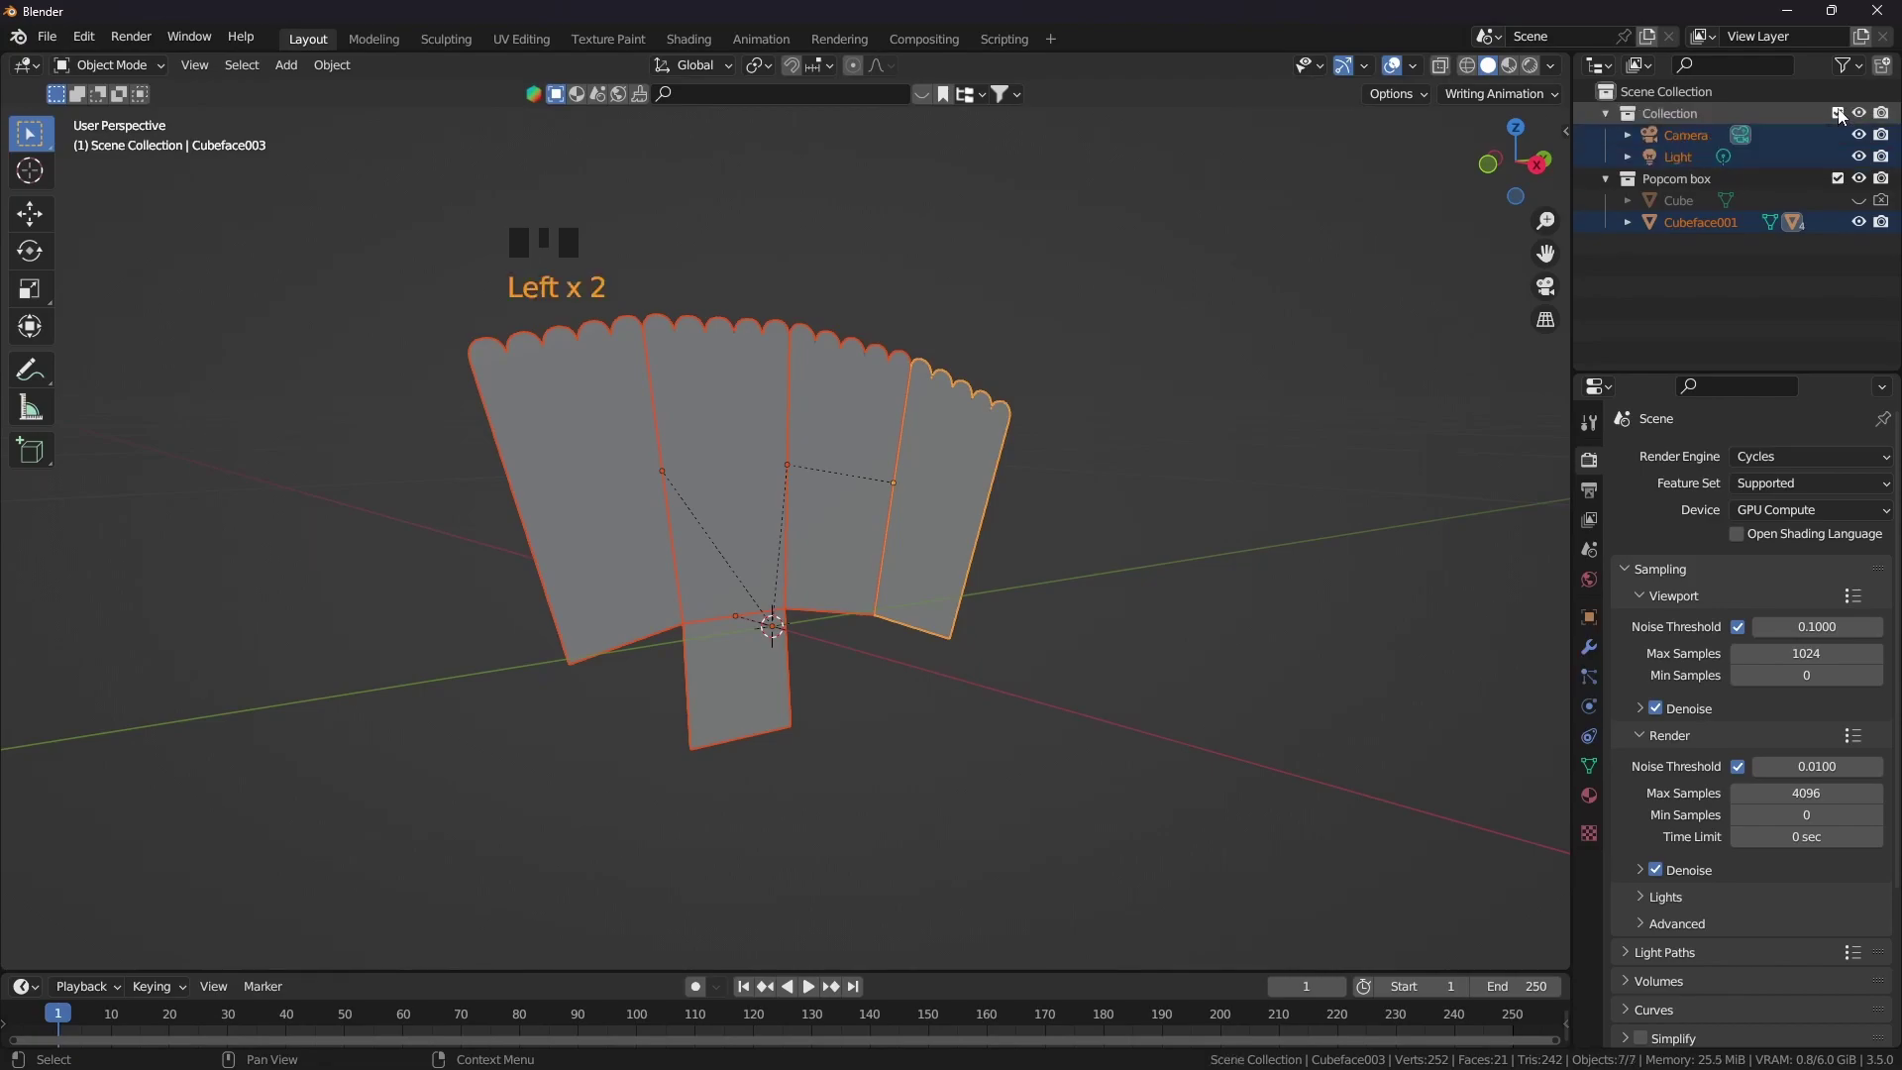
{"action": "left_click", "coordinate": [1318, 185]}
{"action": "left_click", "coordinate": [1838, 113]}
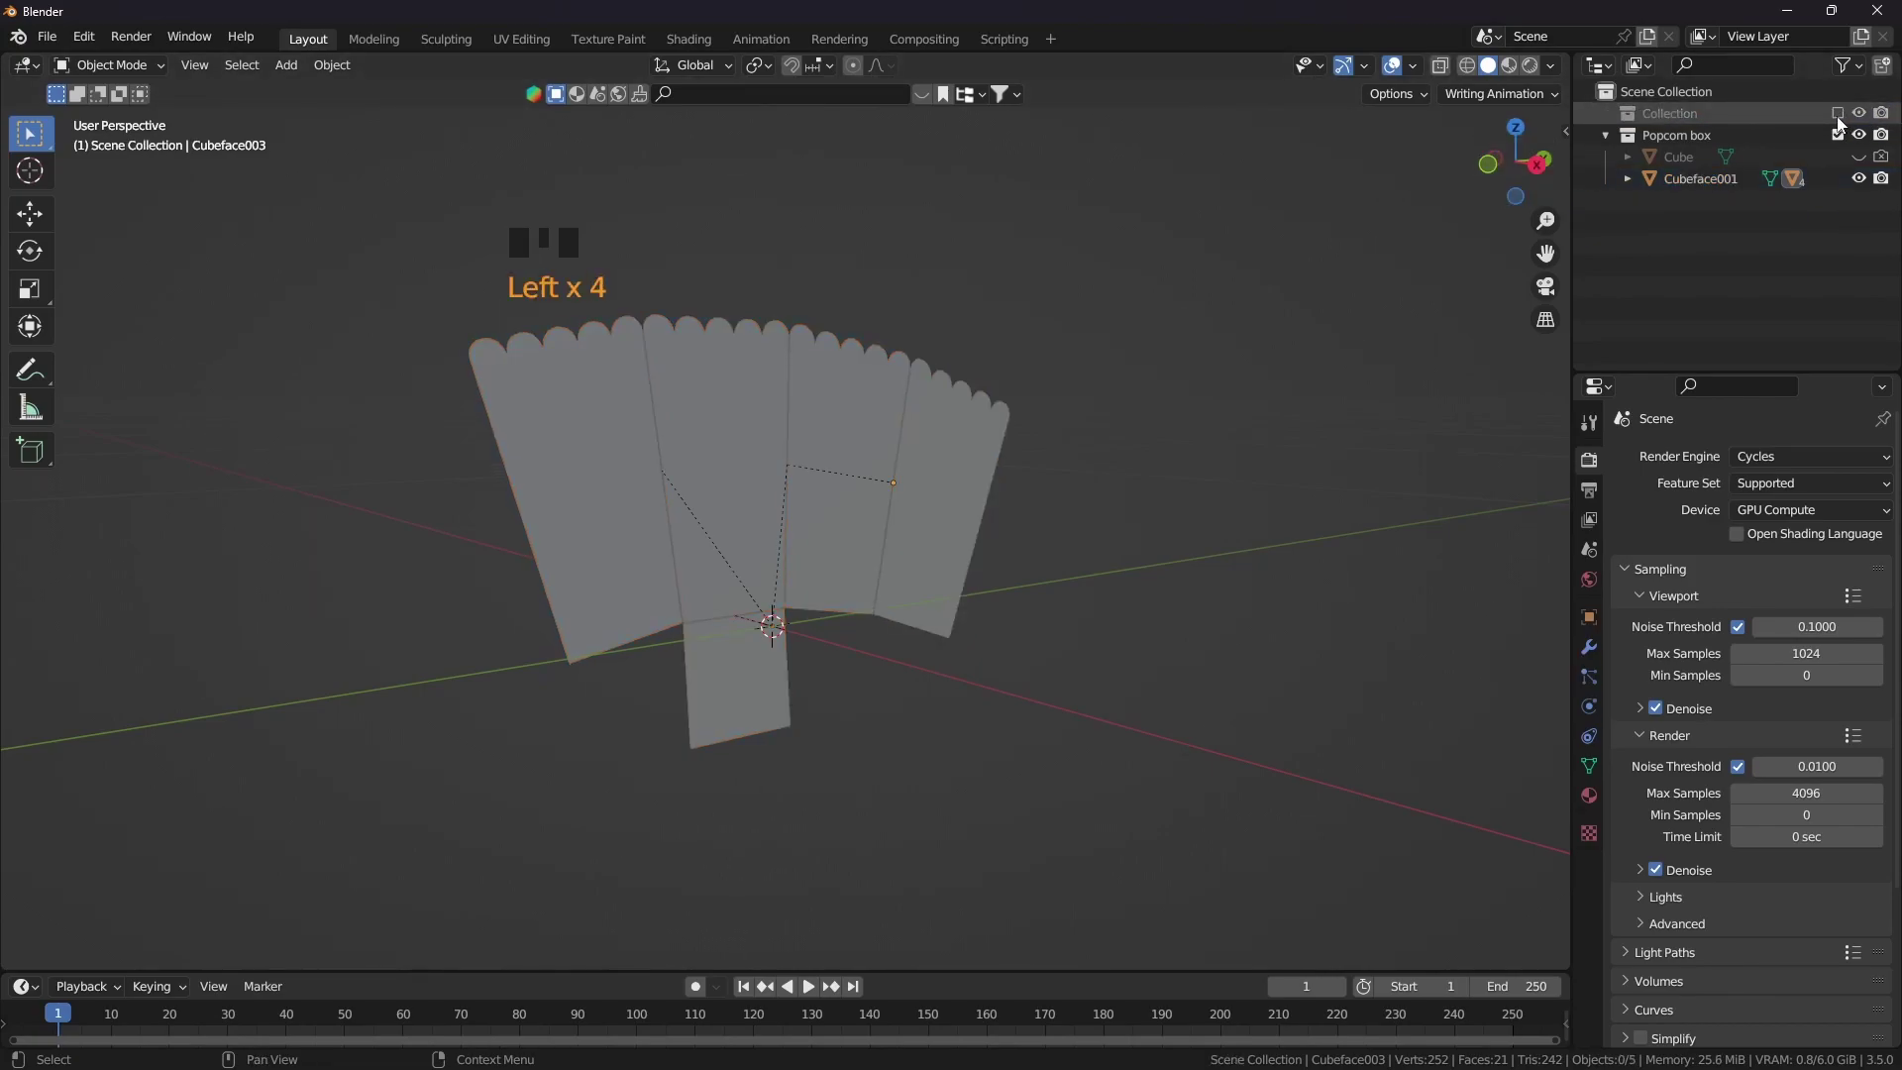
Select all box pieces and apply Origami Animate at frame 1 with Direction set to Unfold
{"action": "key", "text": "a"}
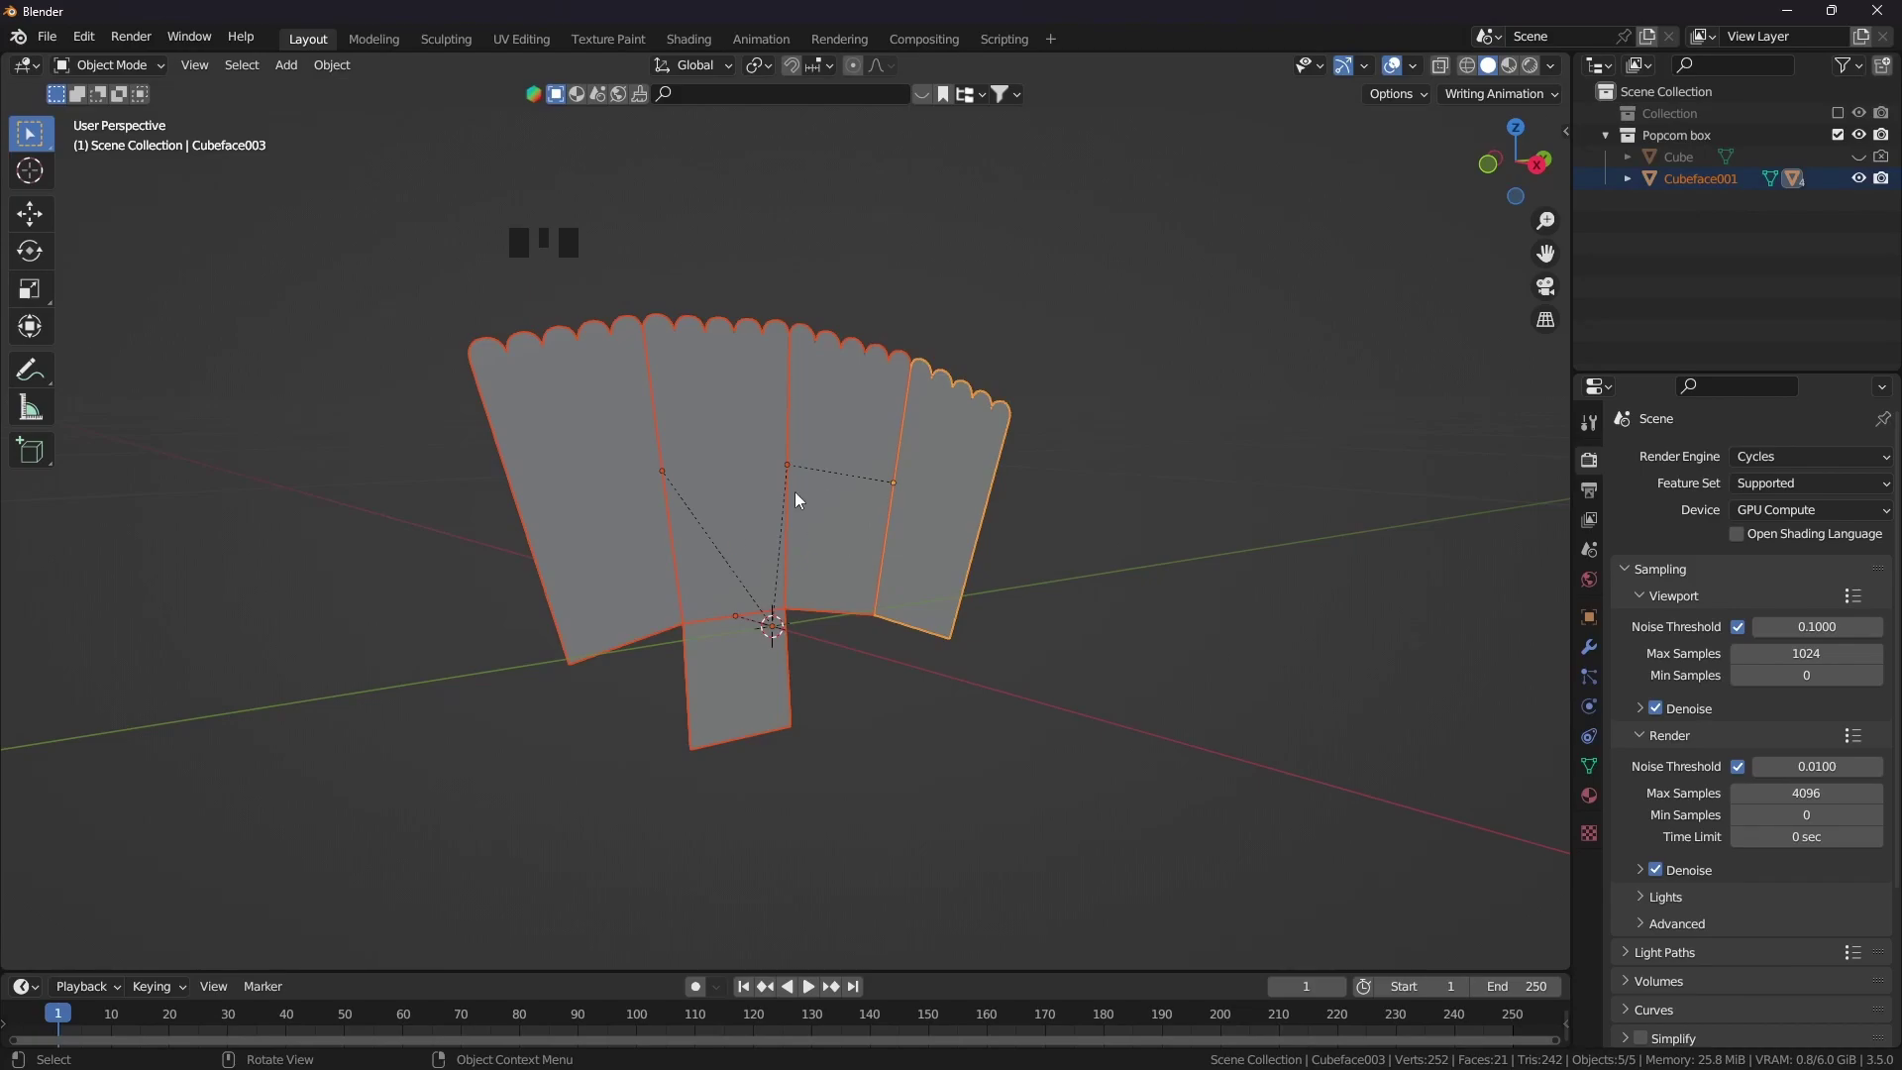
{"action": "left_click", "coordinate": [332, 64]}
{"action": "mouse_move", "coordinate": [414, 866]}
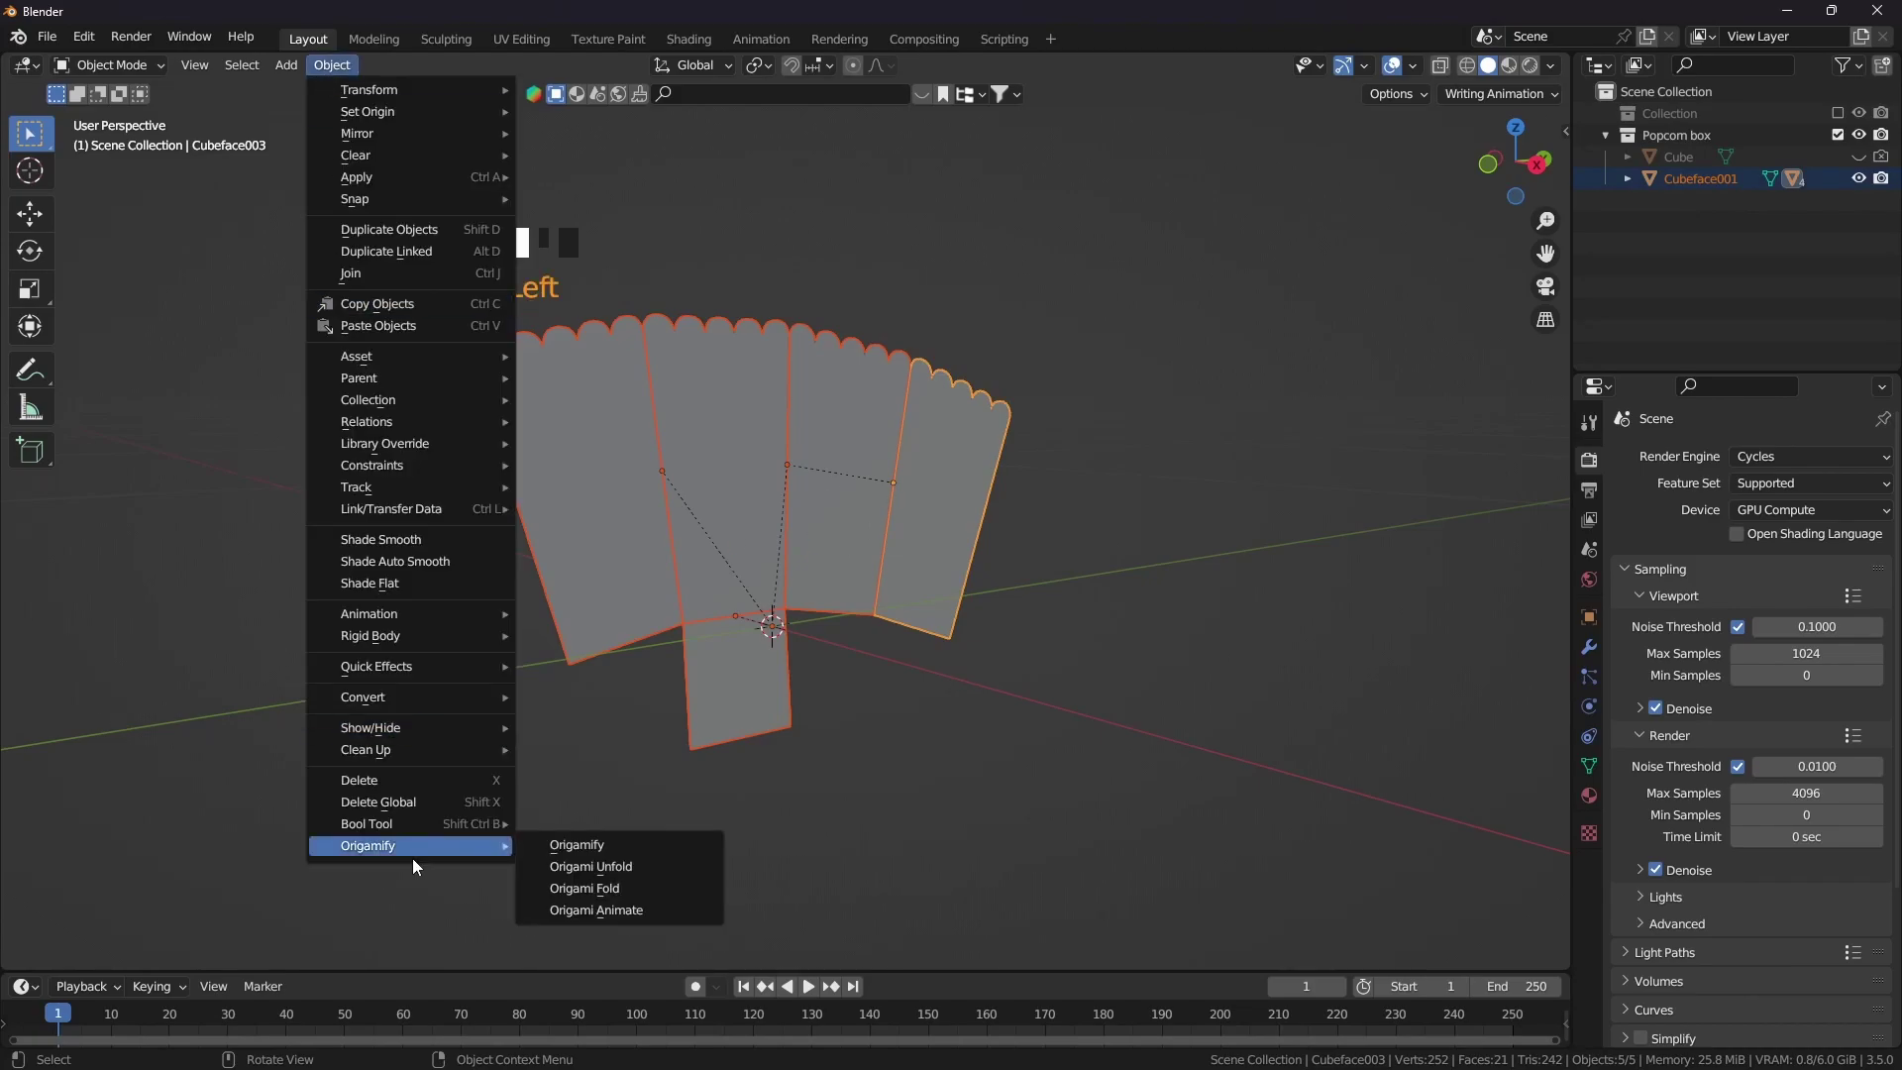
{"action": "left_click", "coordinate": [639, 910]}
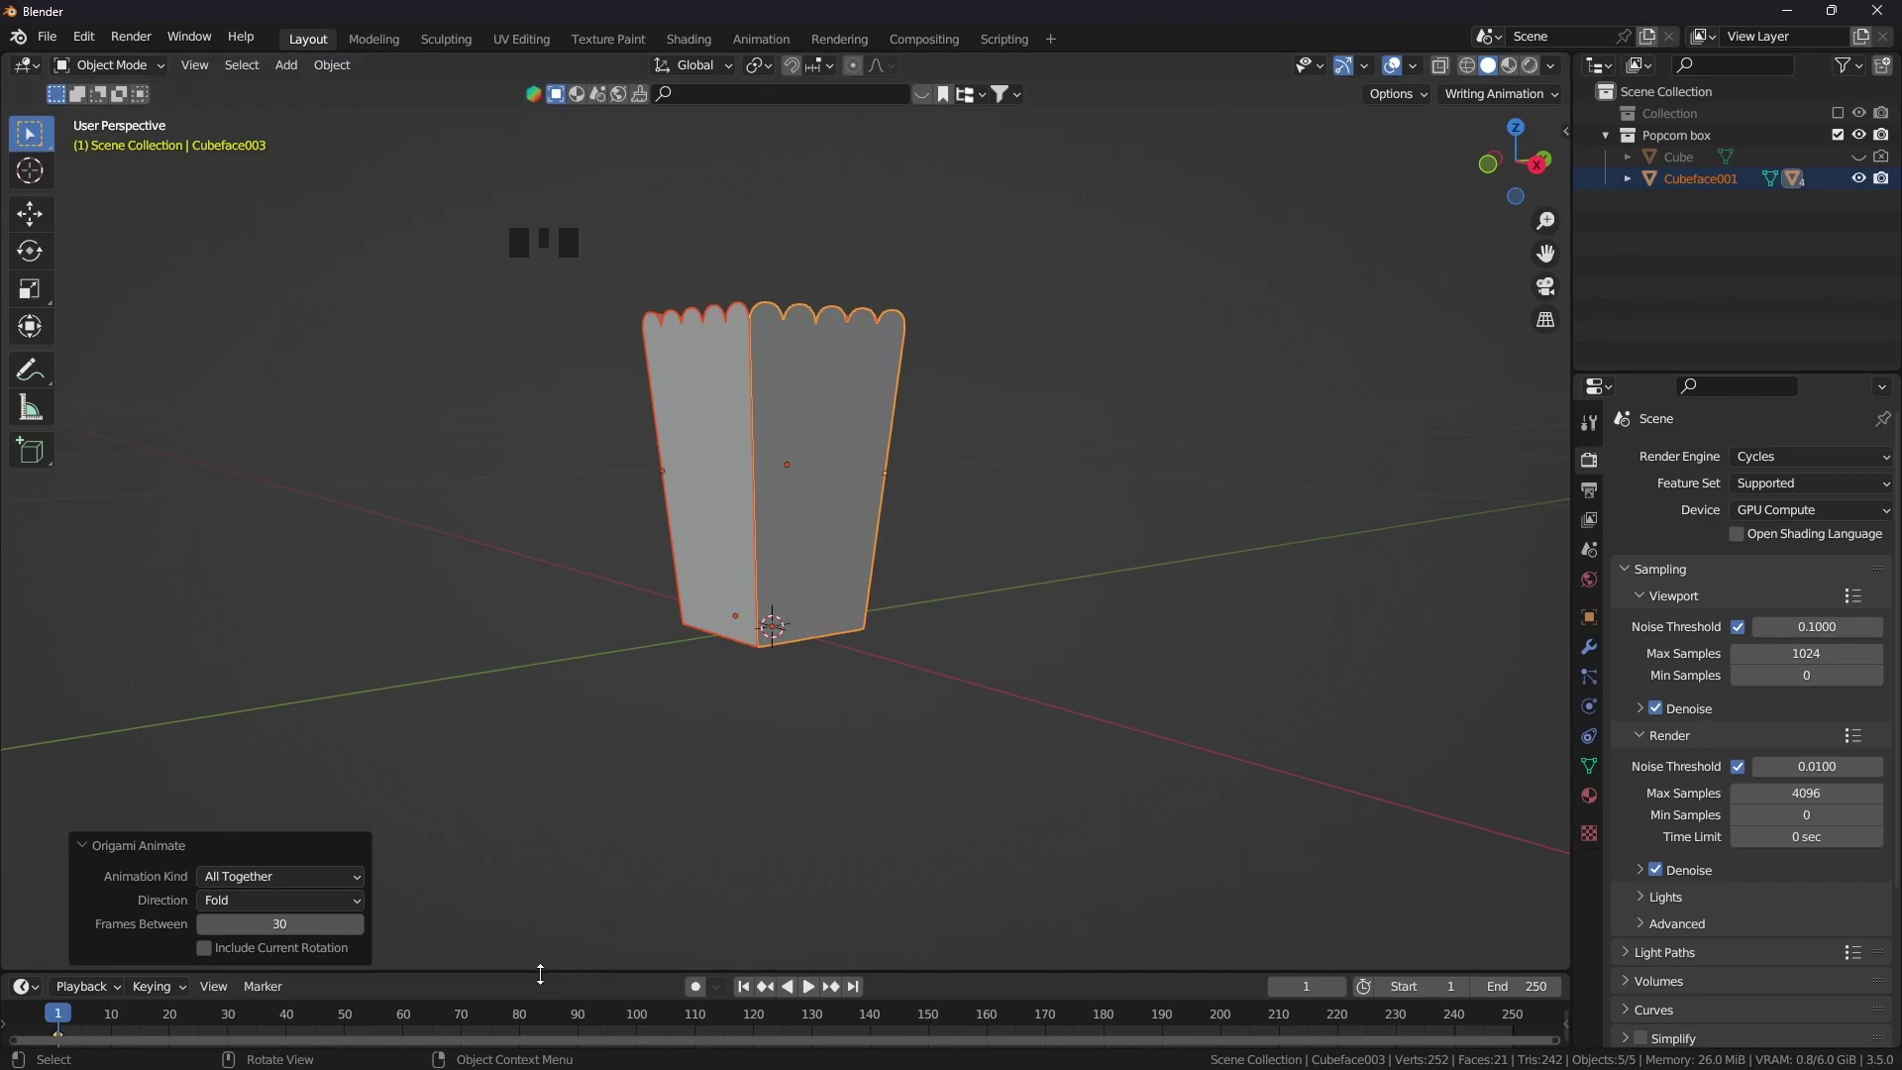
{"action": "left_click_drag", "start_coordinate": [568, 974], "coordinate": [574, 881]}
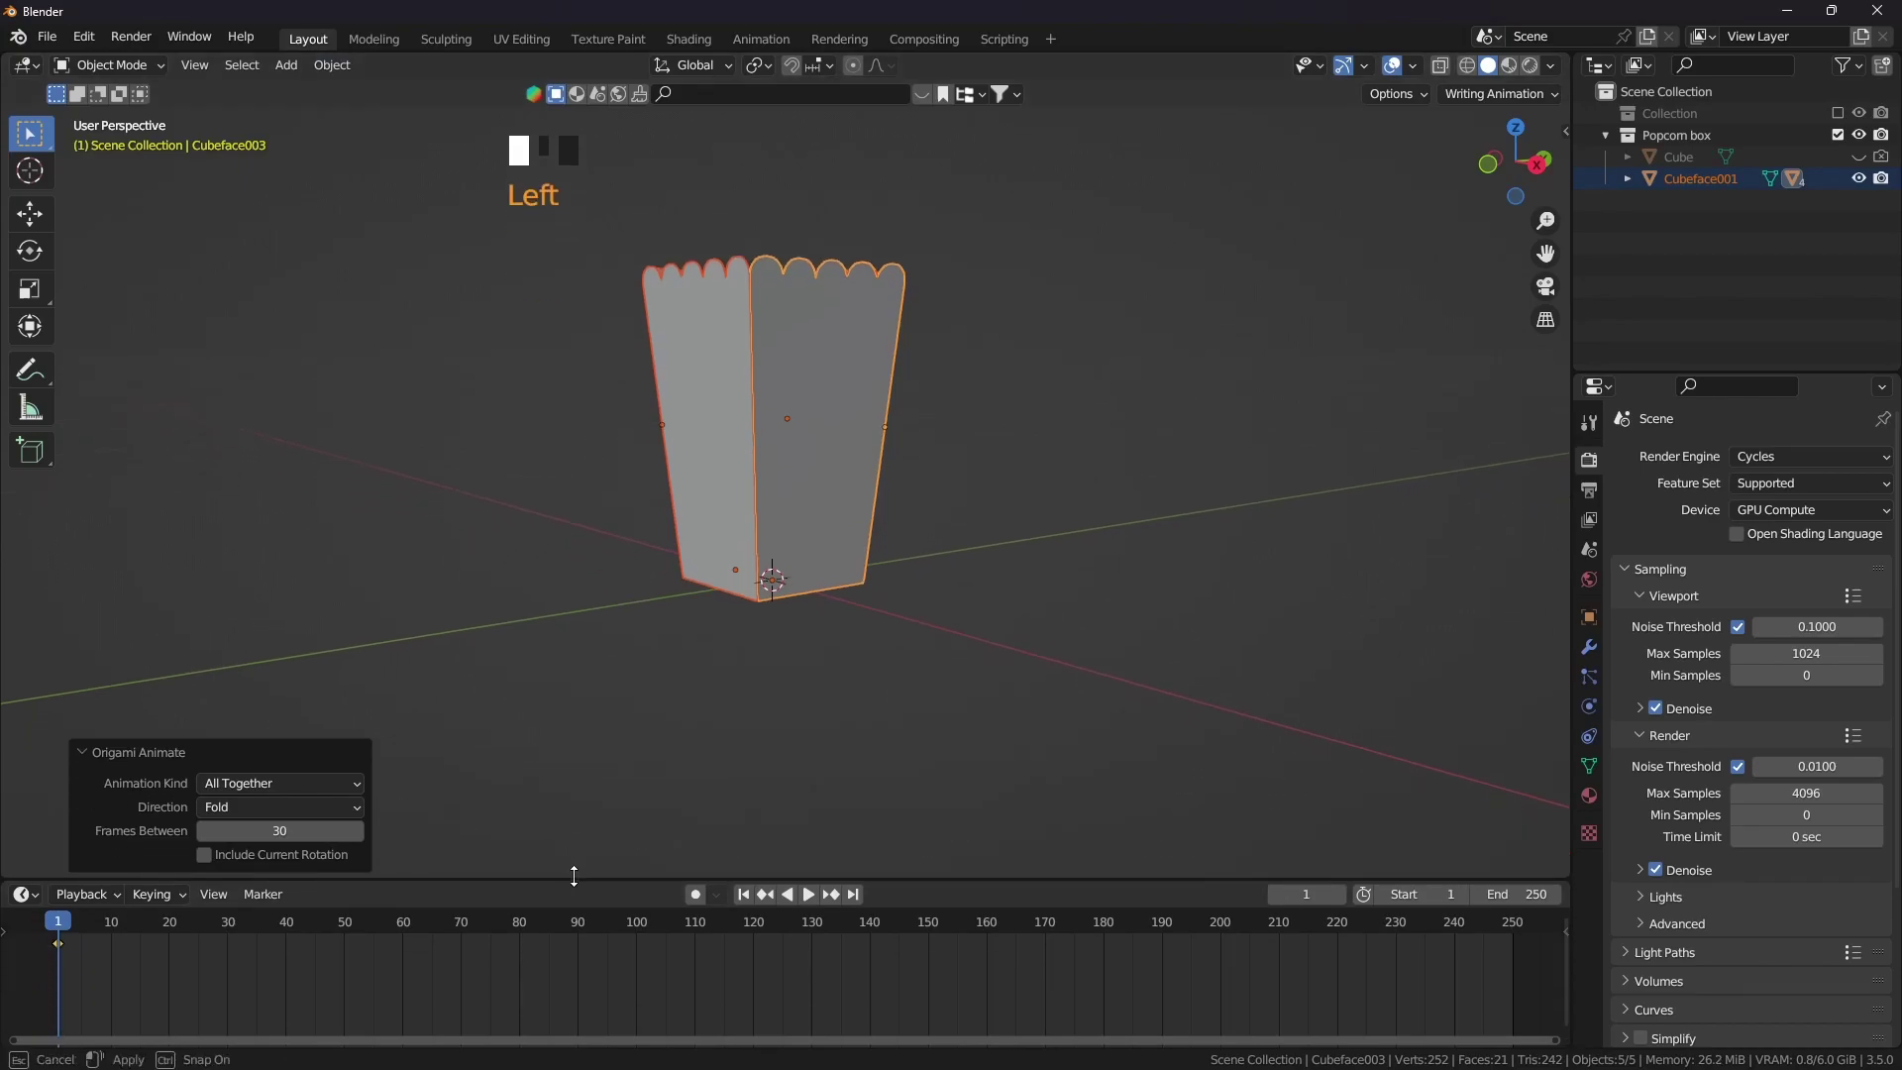
{"action": "left_click", "coordinate": [295, 804]}
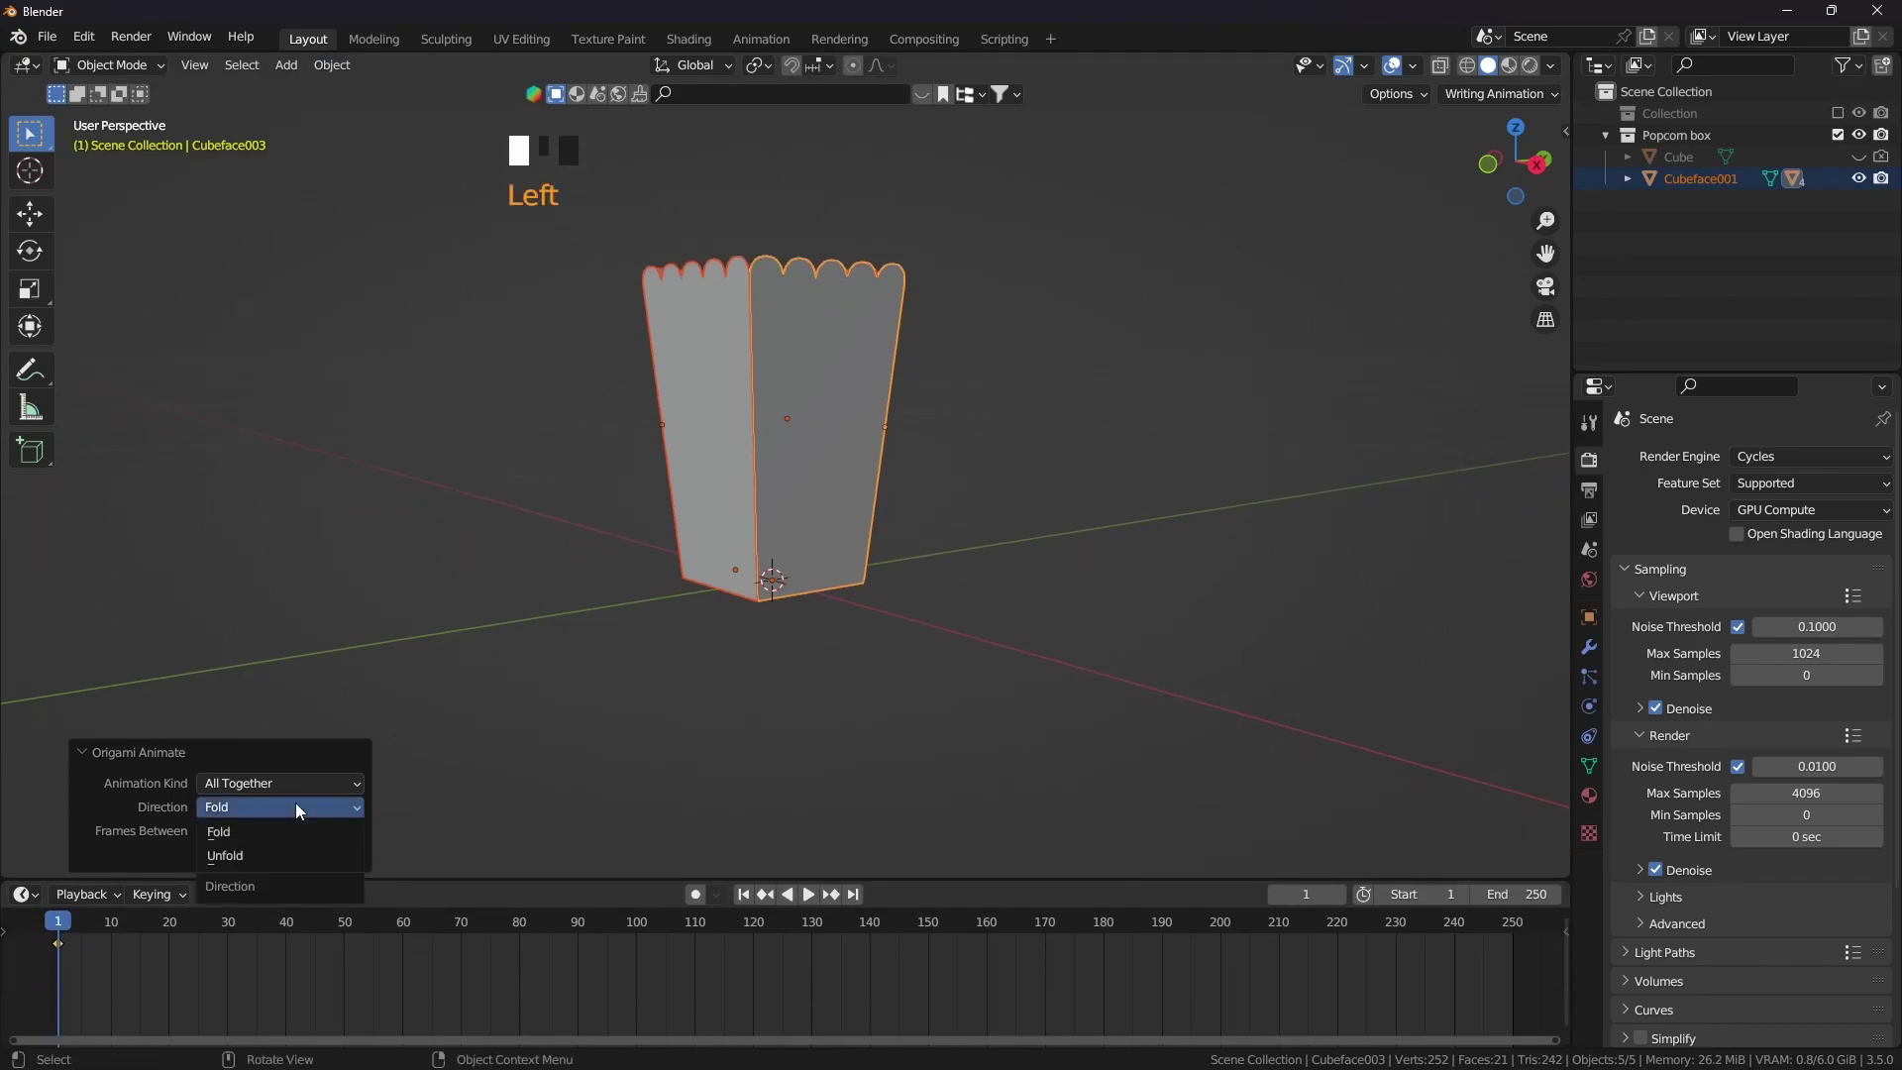
{"action": "left_click", "coordinate": [282, 856]}
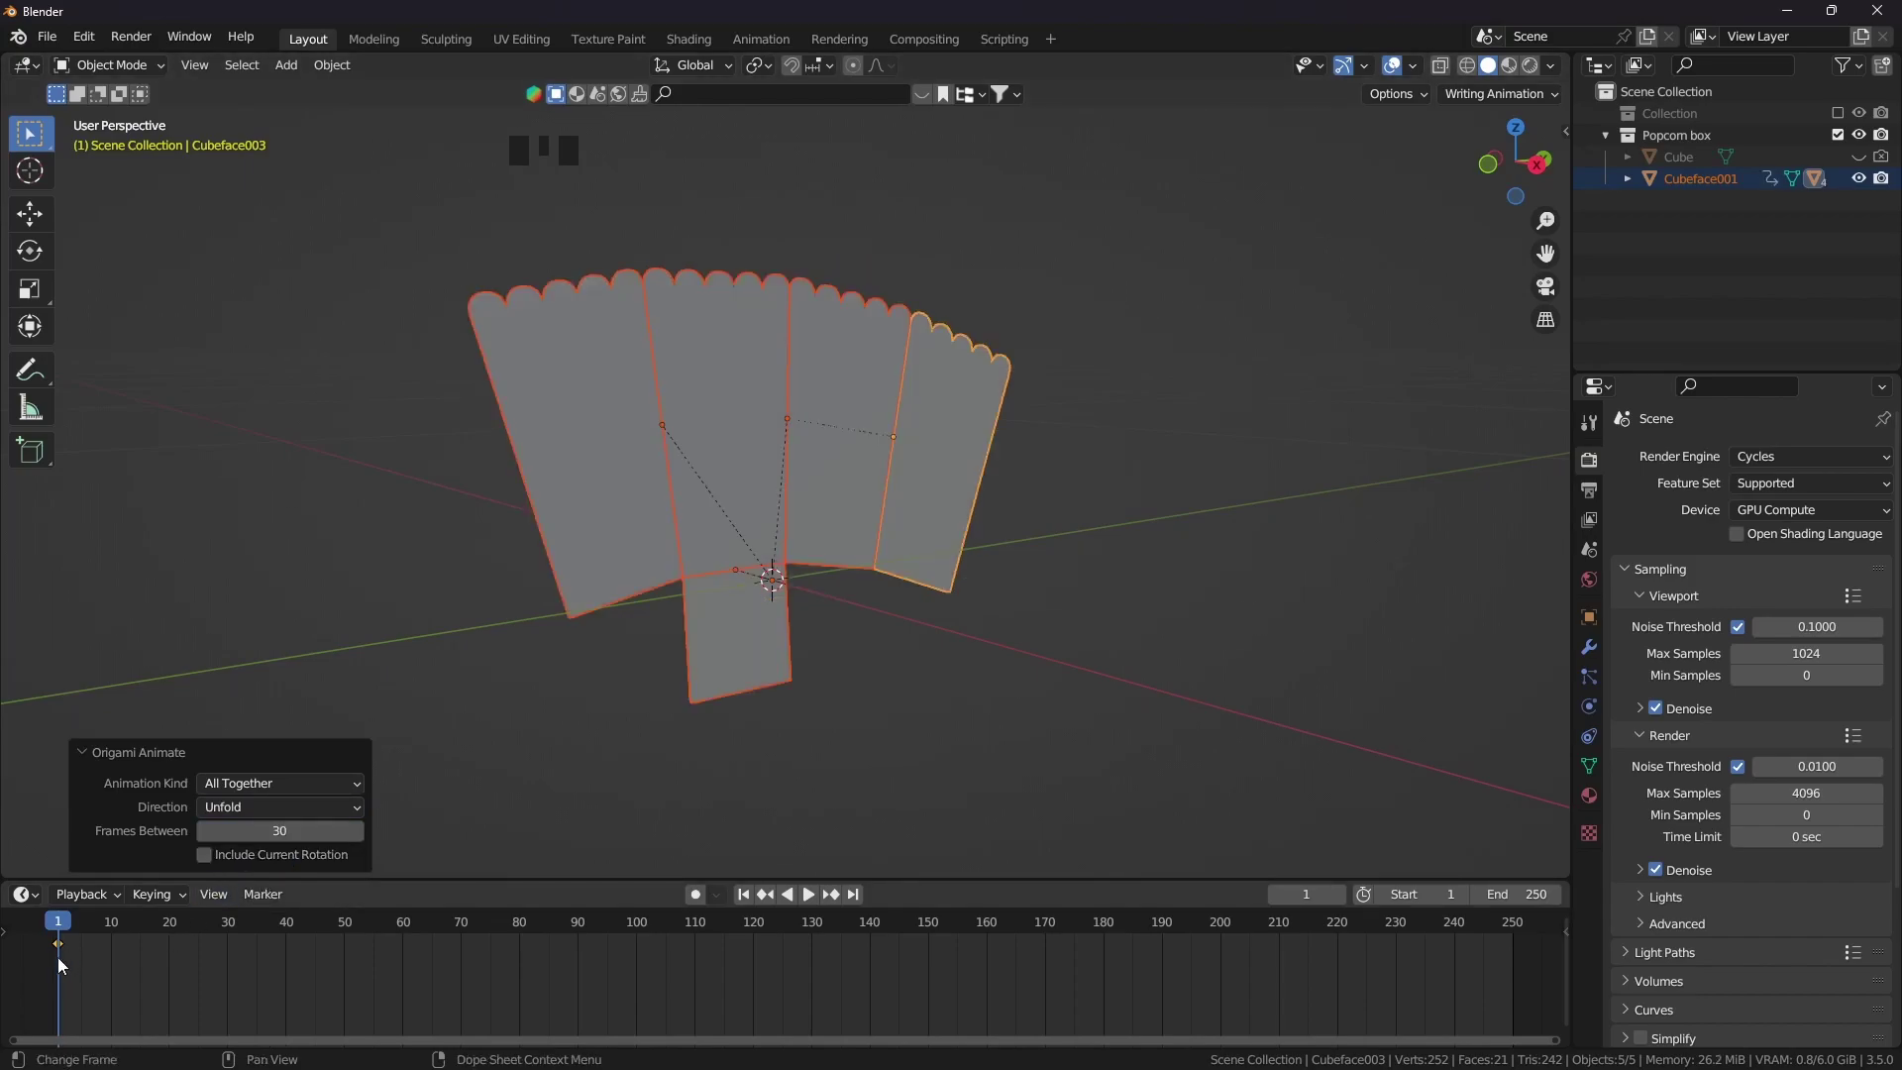
Move to frame 30 and apply Origami Animate to the pieces with Direction set to Fold
{"action": "left_click_drag", "start_coordinate": [57, 957], "coordinate": [228, 949]}
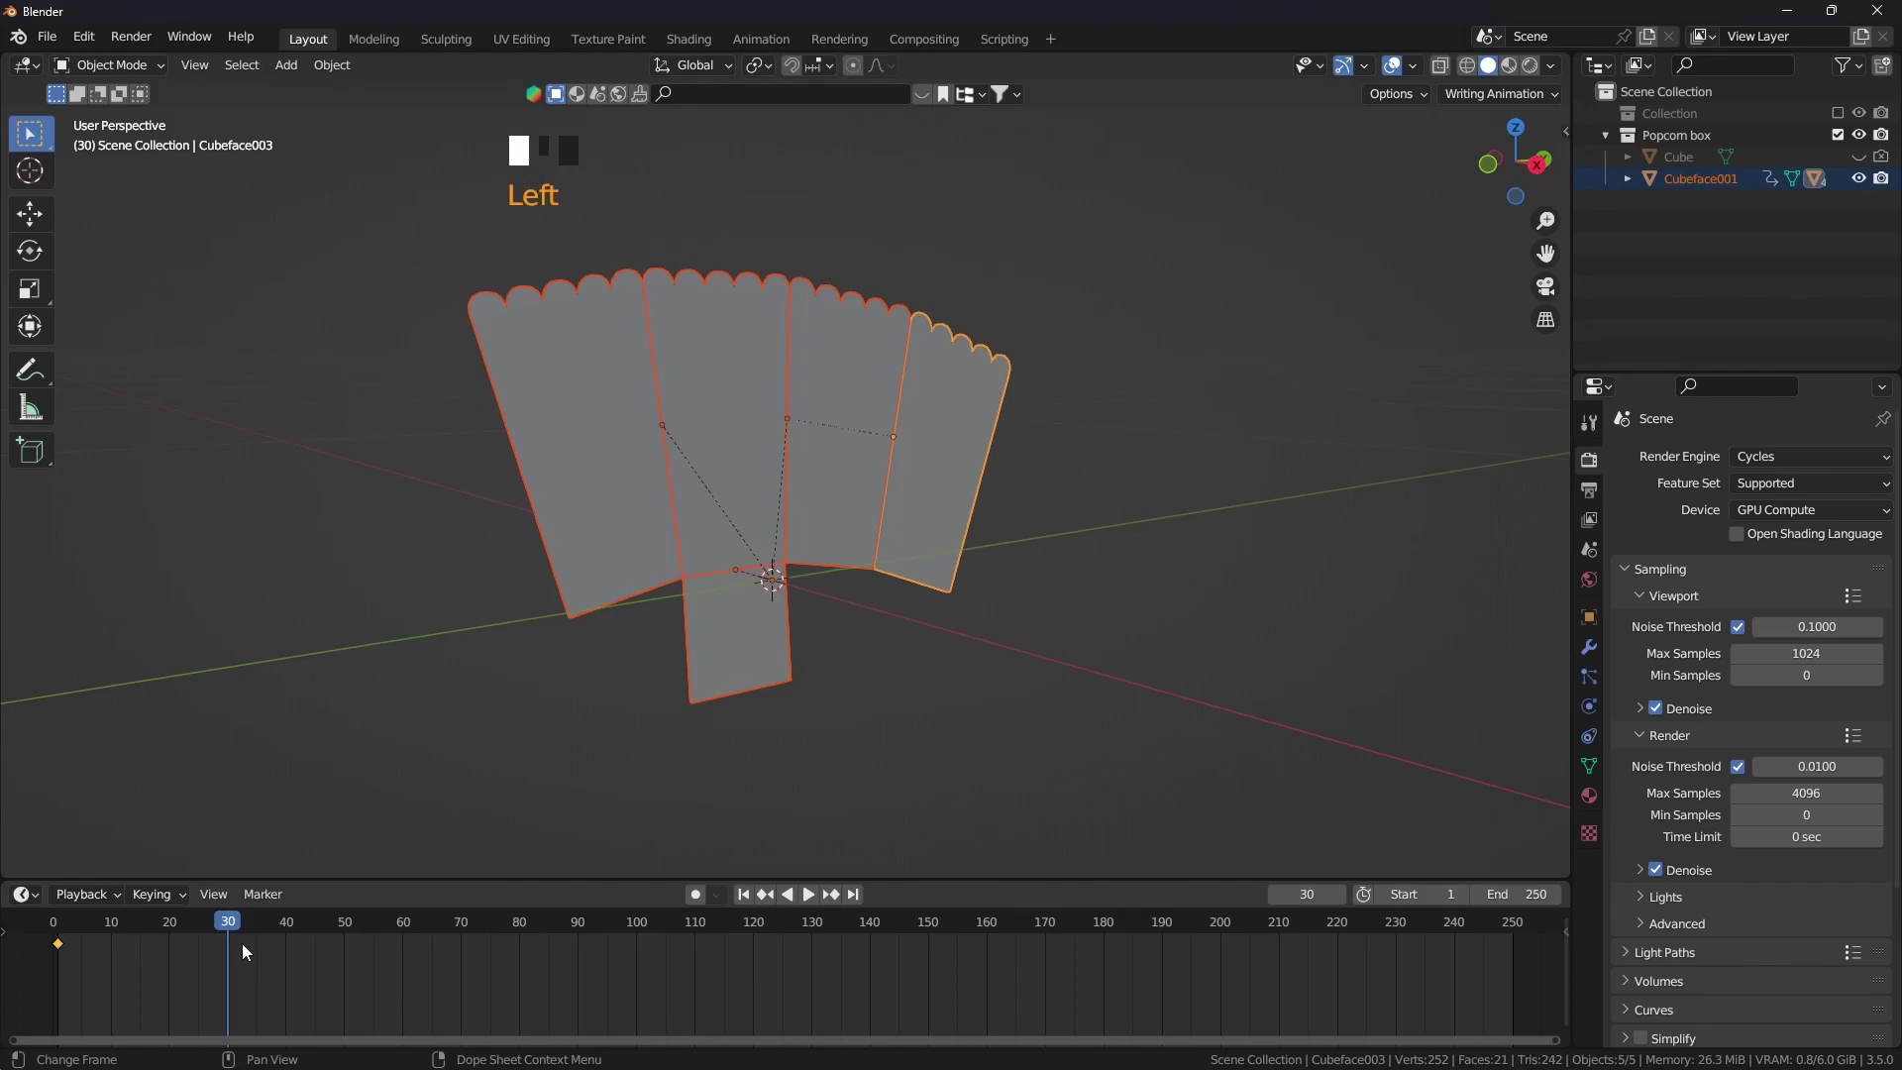
{"action": "left_click", "coordinate": [330, 67]}
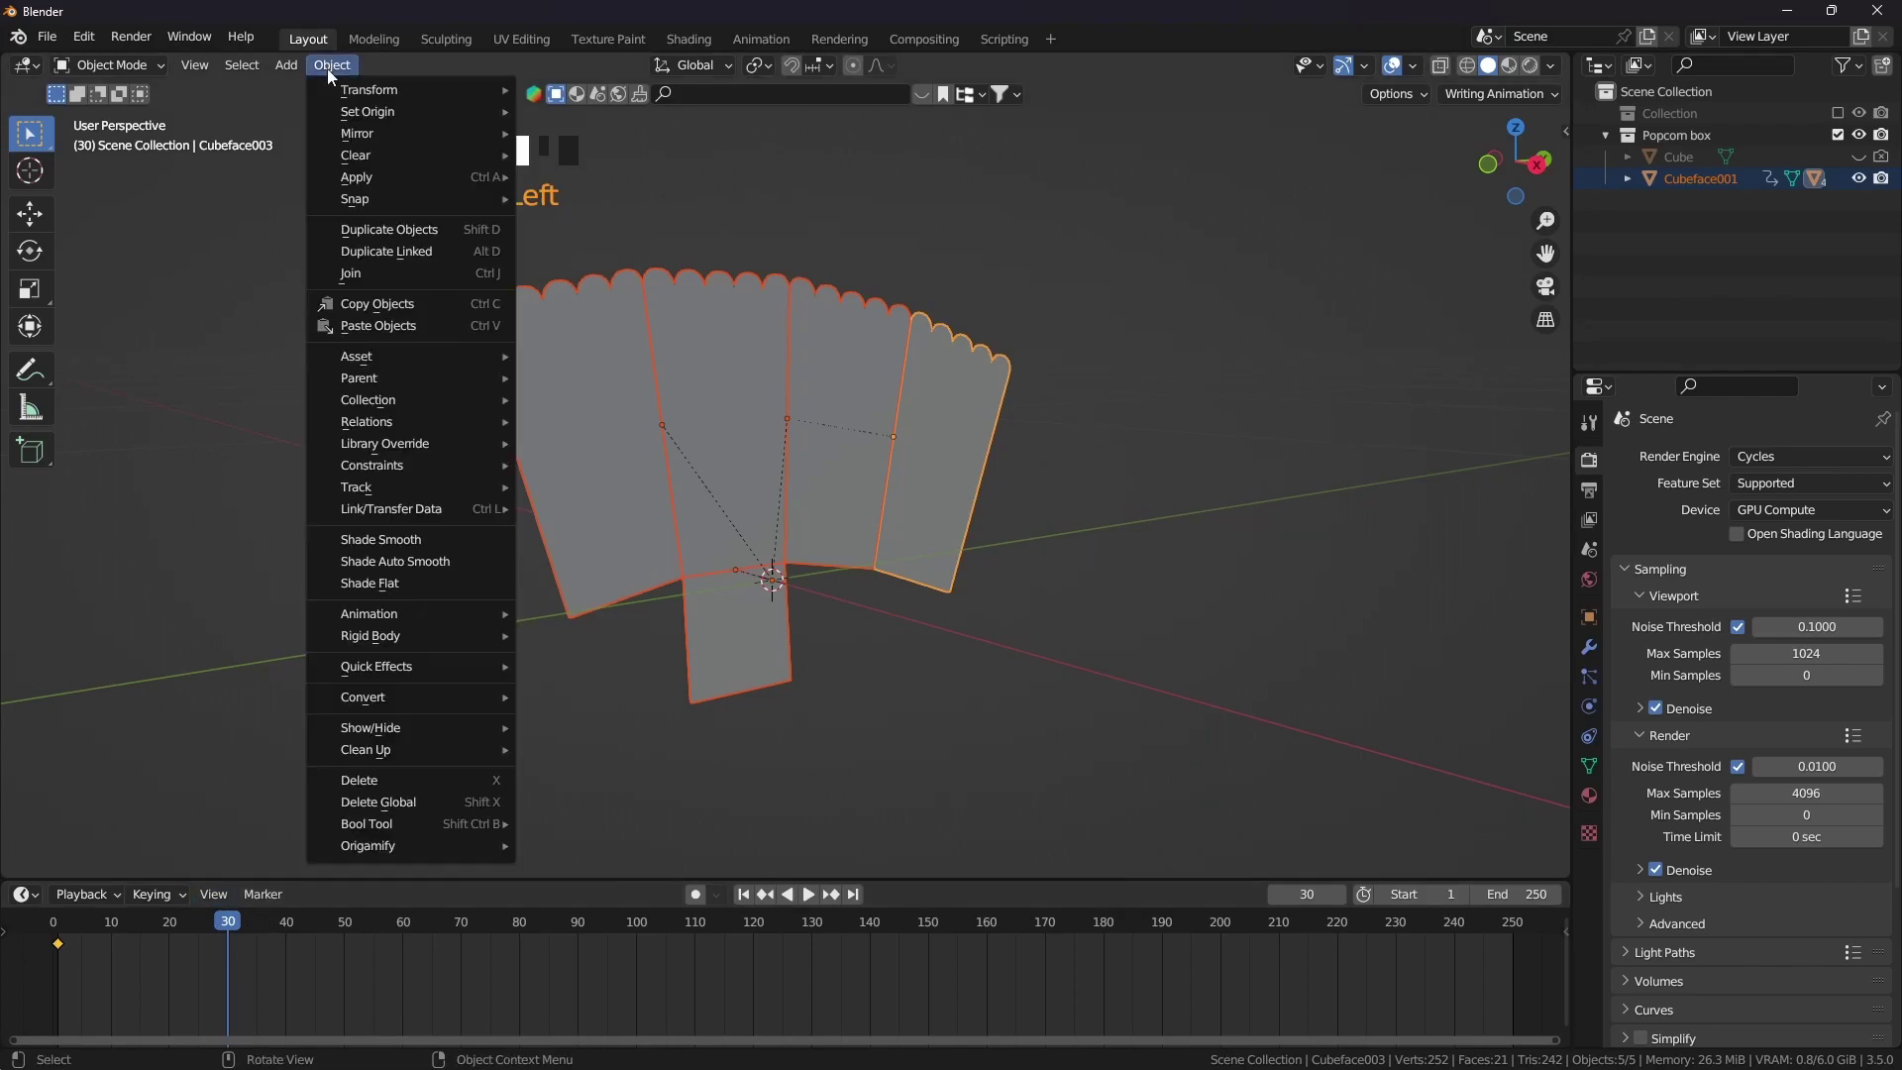
{"action": "mouse_move", "coordinate": [398, 844]}
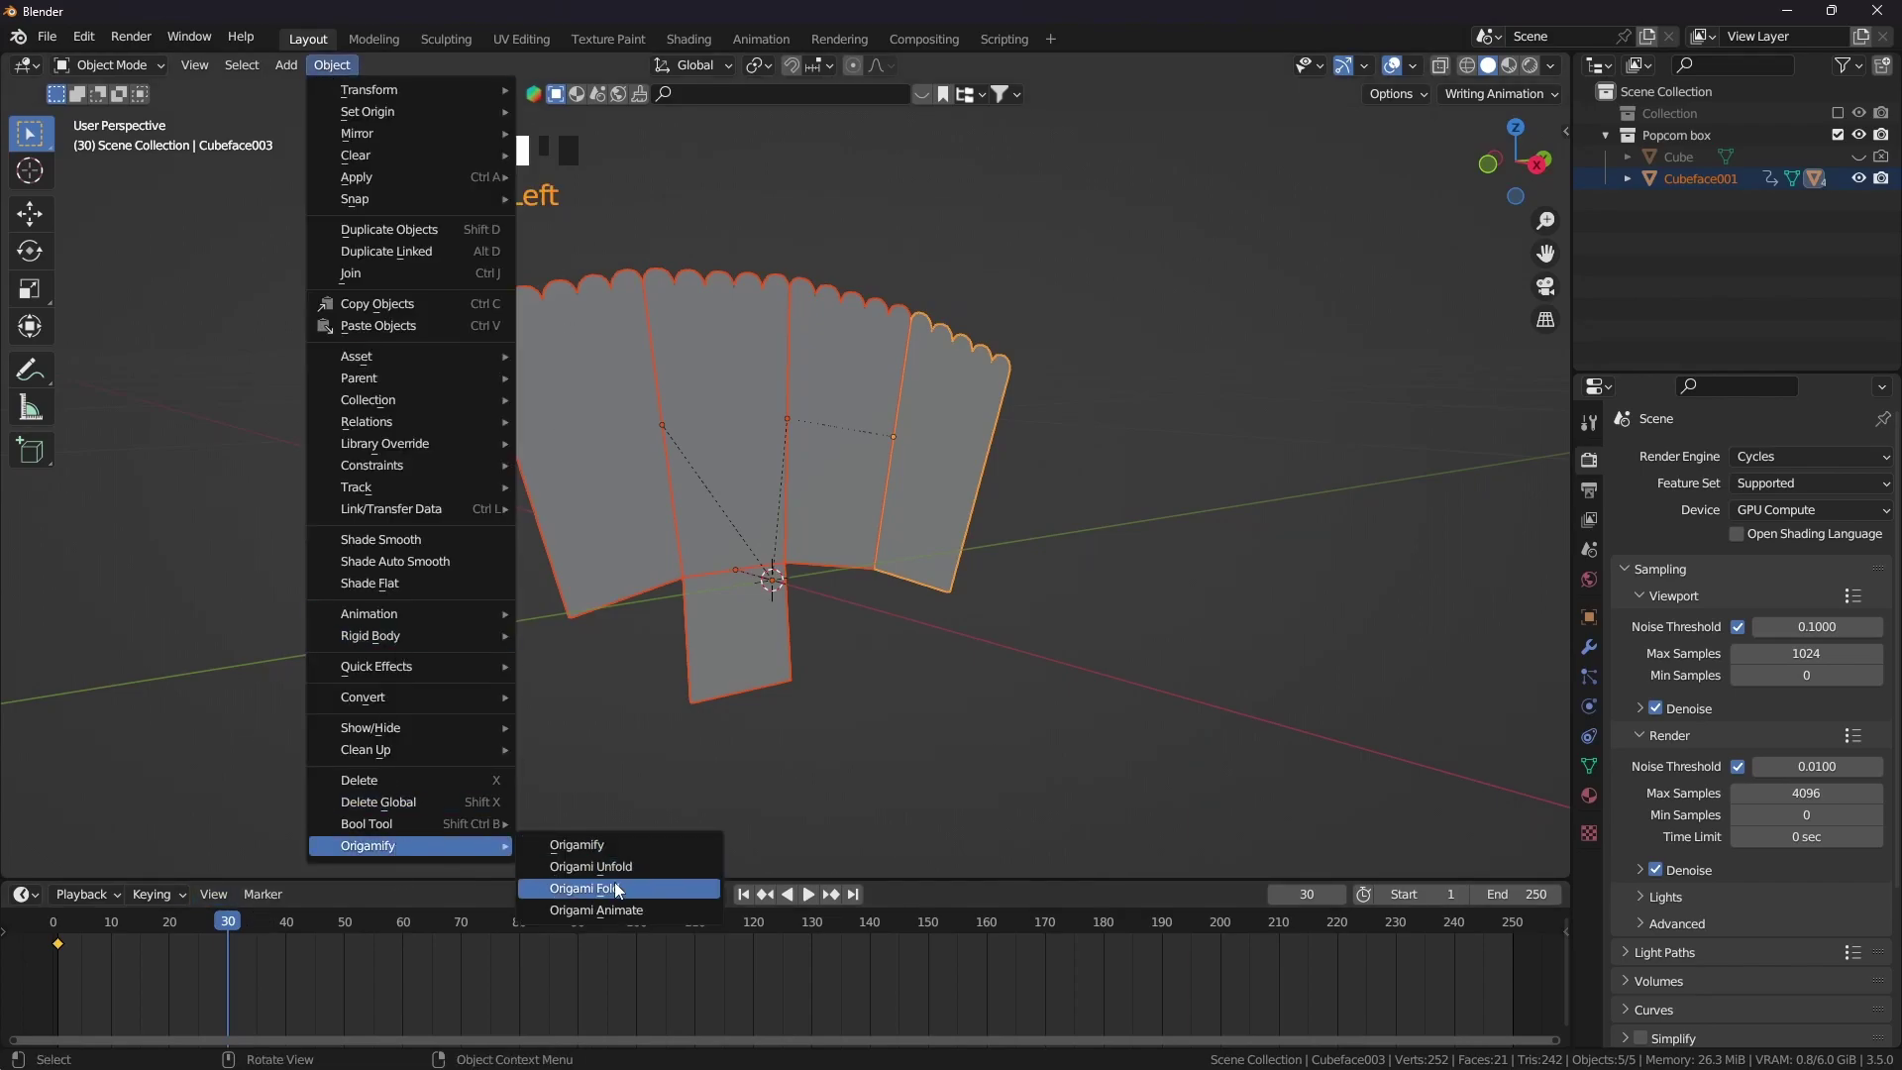
{"action": "left_click", "coordinate": [634, 909]}
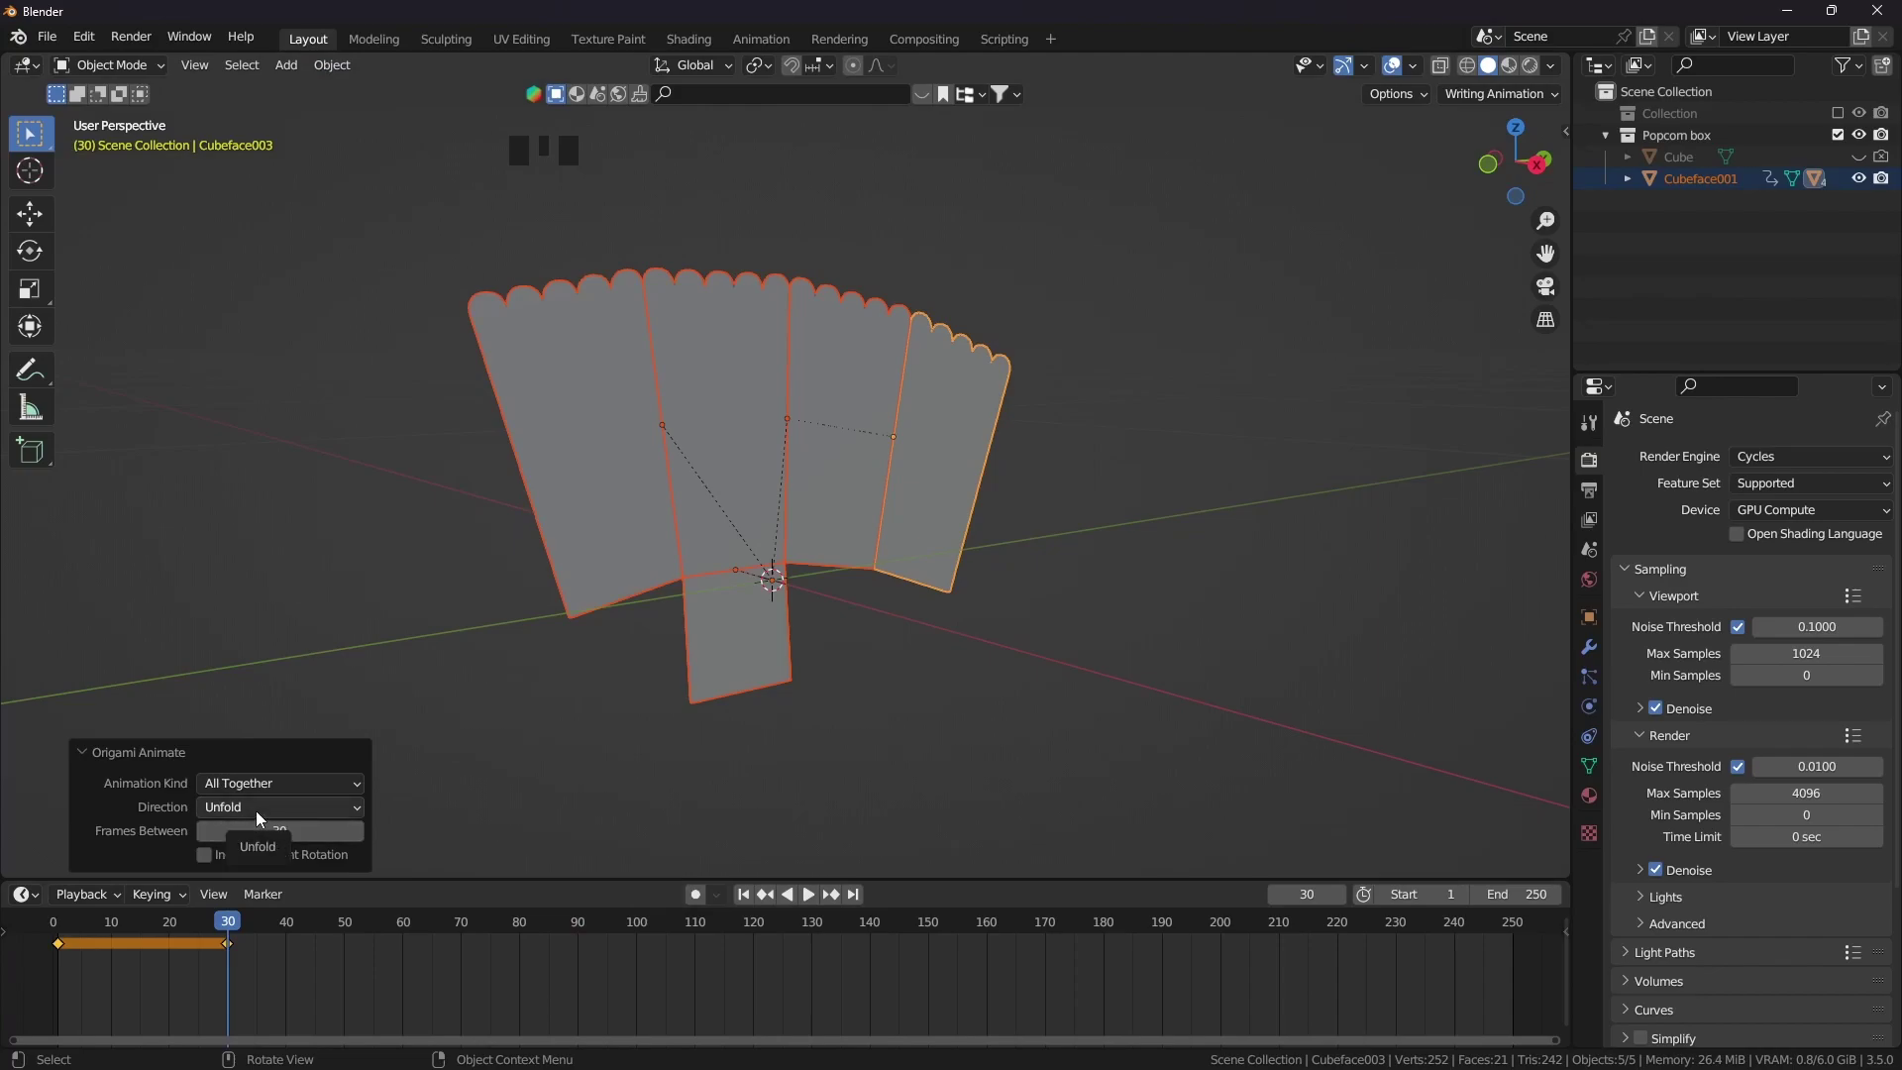
{"action": "left_click", "coordinate": [256, 810]}
{"action": "left_click", "coordinate": [259, 832]}
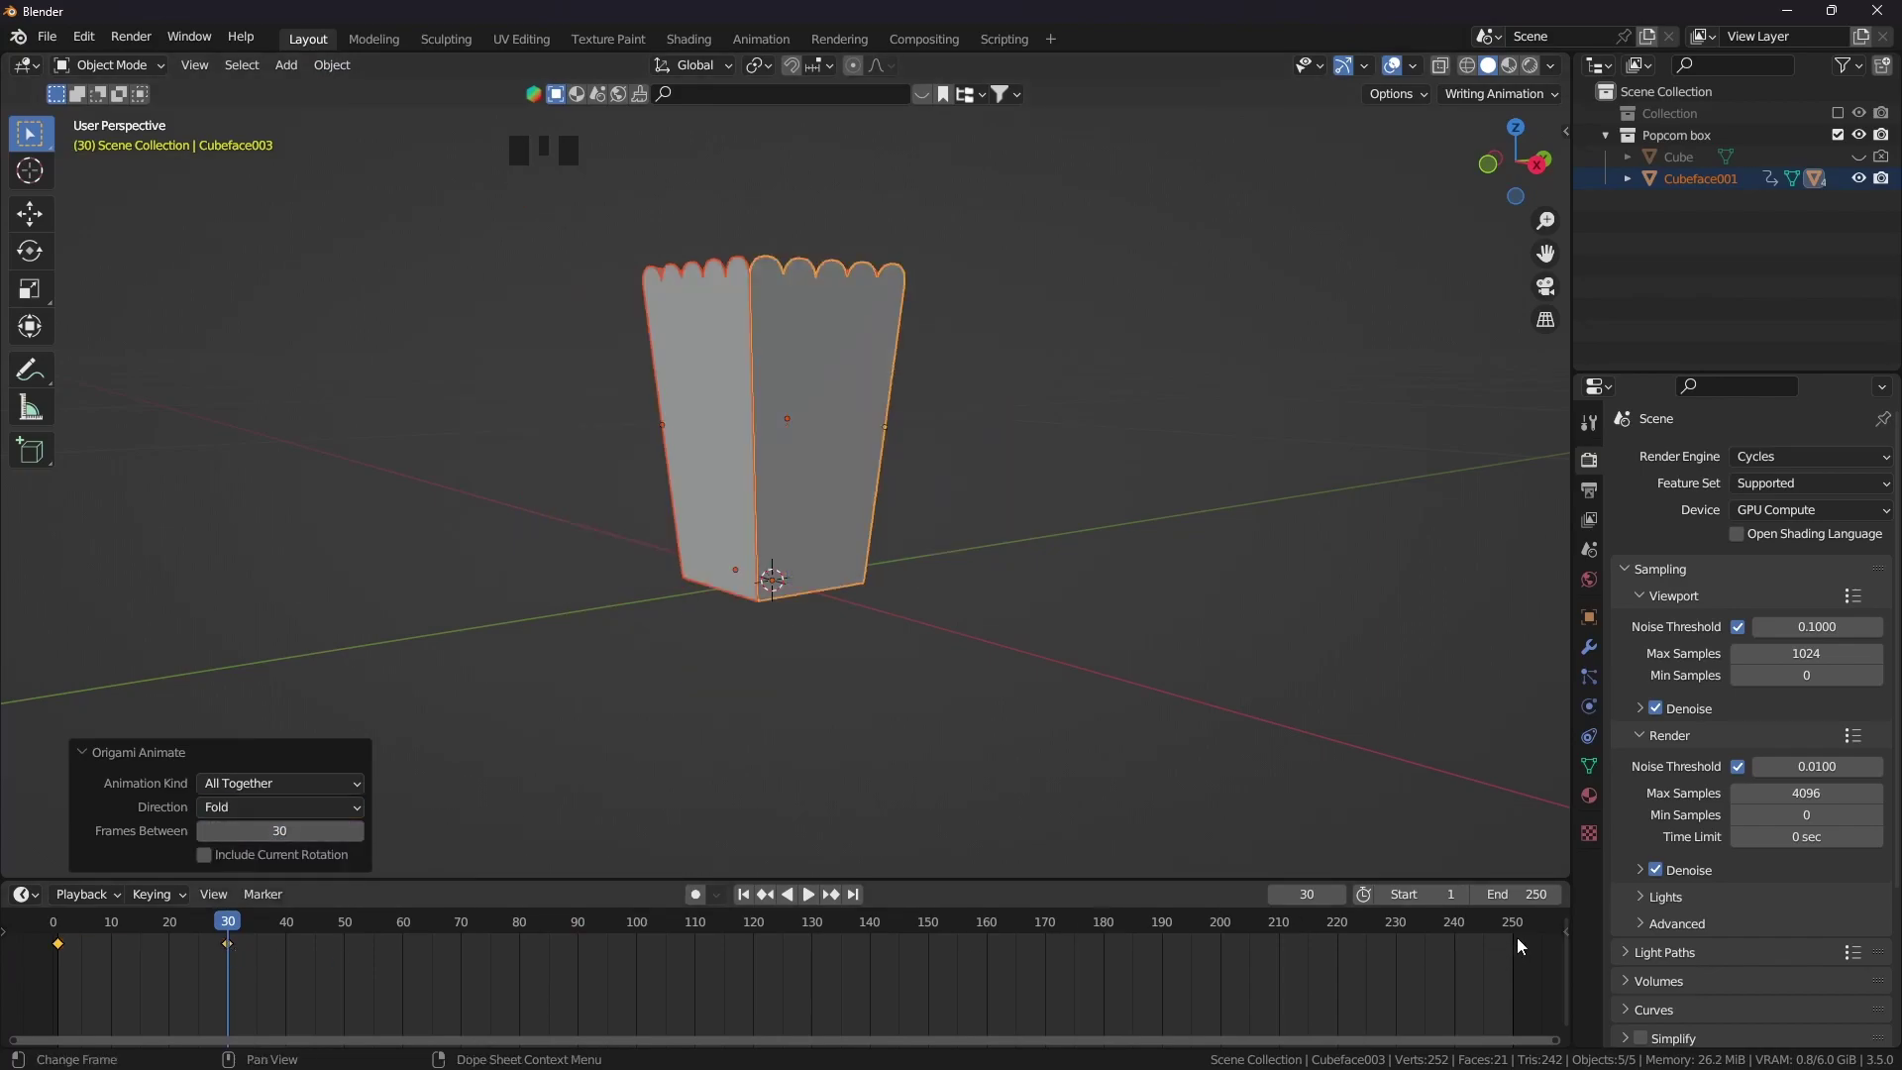
Set the animation's end frame to 35 and play back the folding animation
{"action": "left_click", "coordinate": [1518, 897]}
{"action": "type", "text": "35"}
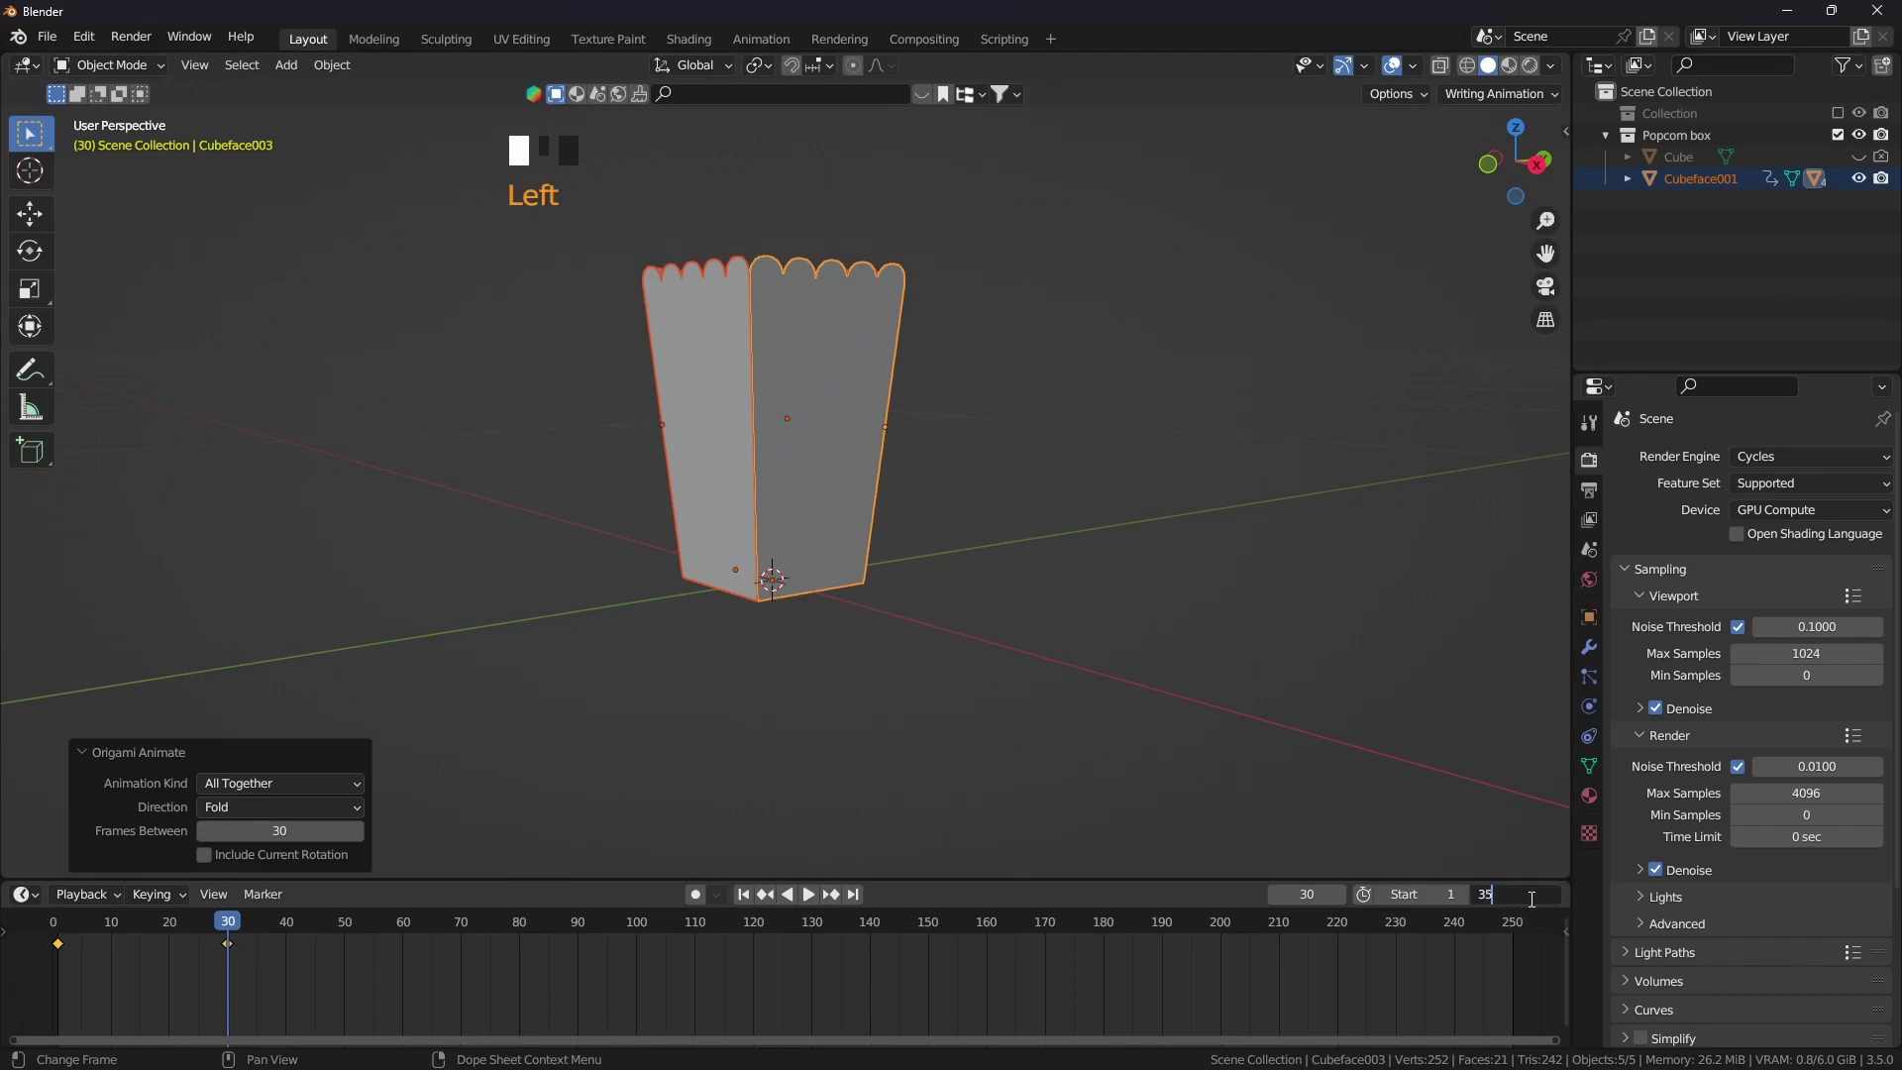
{"action": "key", "text": "Return"}
{"action": "key", "text": "space"}
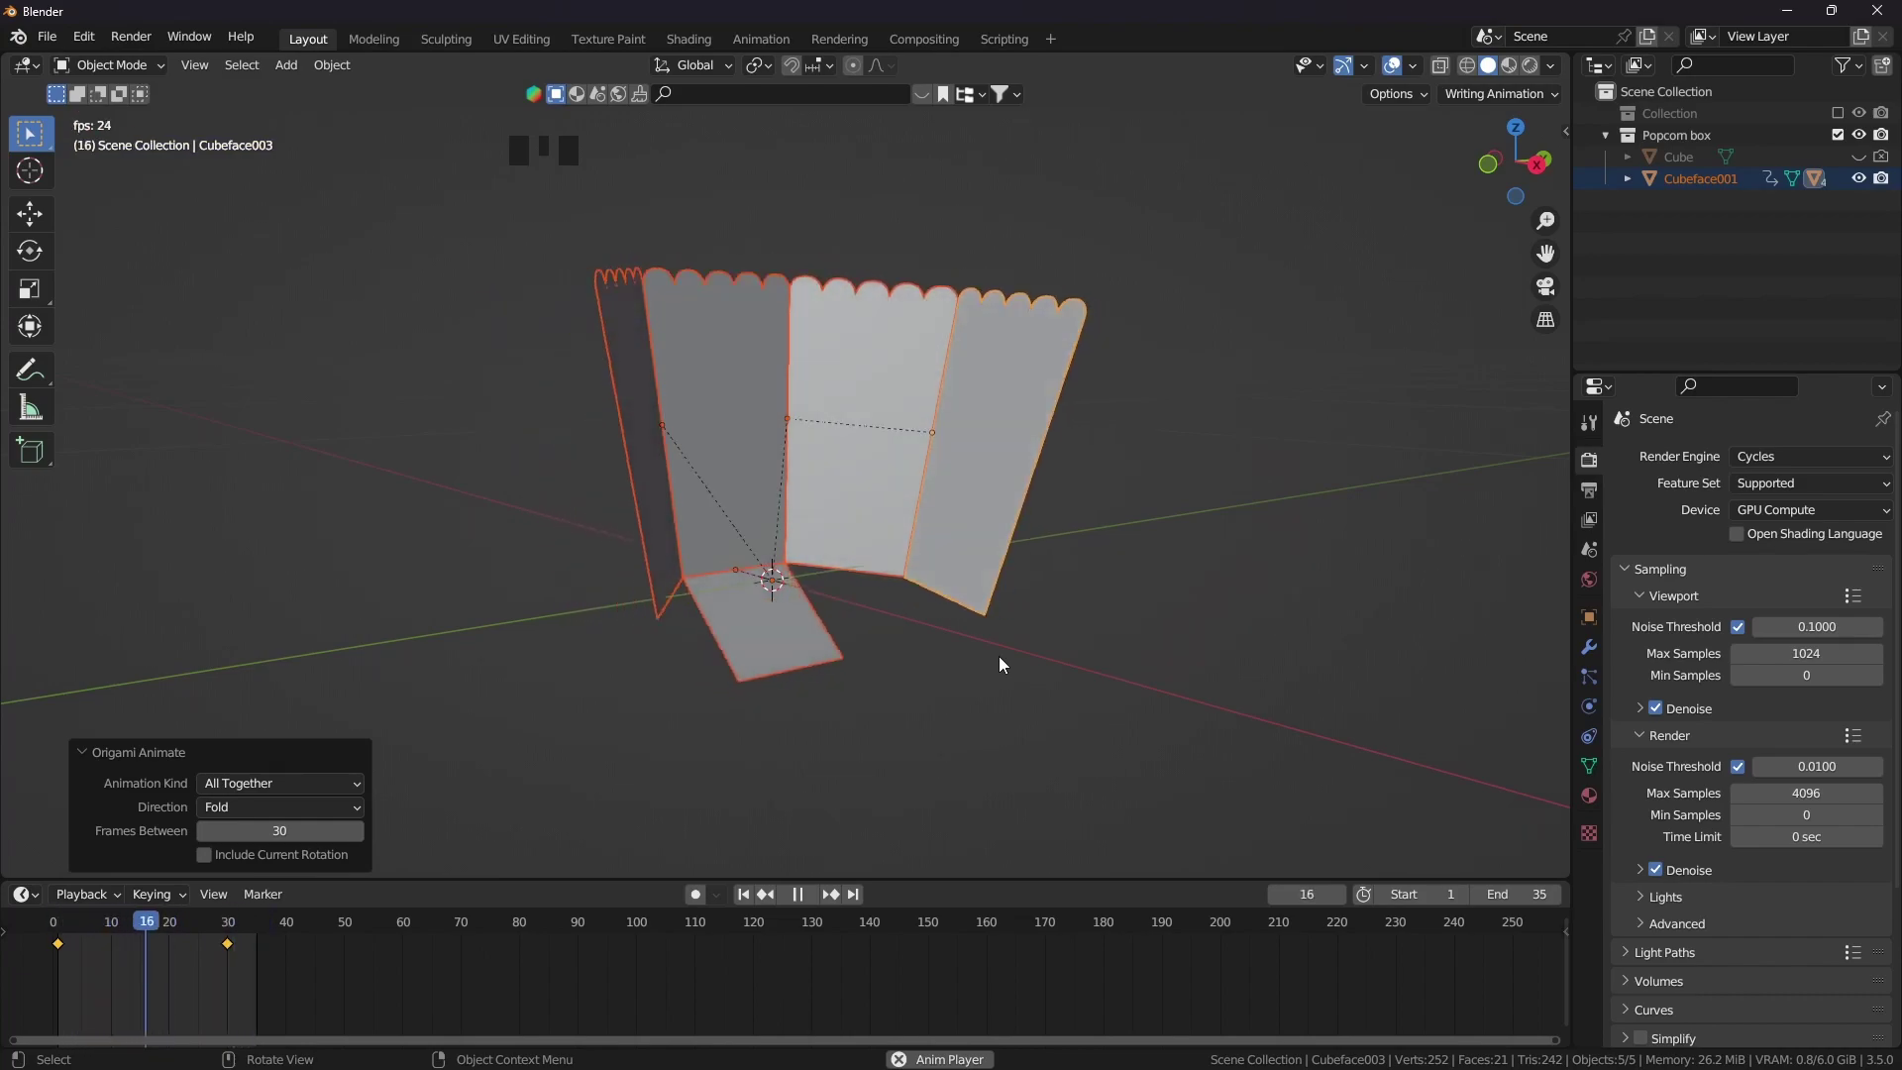
Examine the Template.net popcorn box template in the browser for the flaps around the base panel, and return to Blender
{"action": "key", "text": "alt+Tab"}
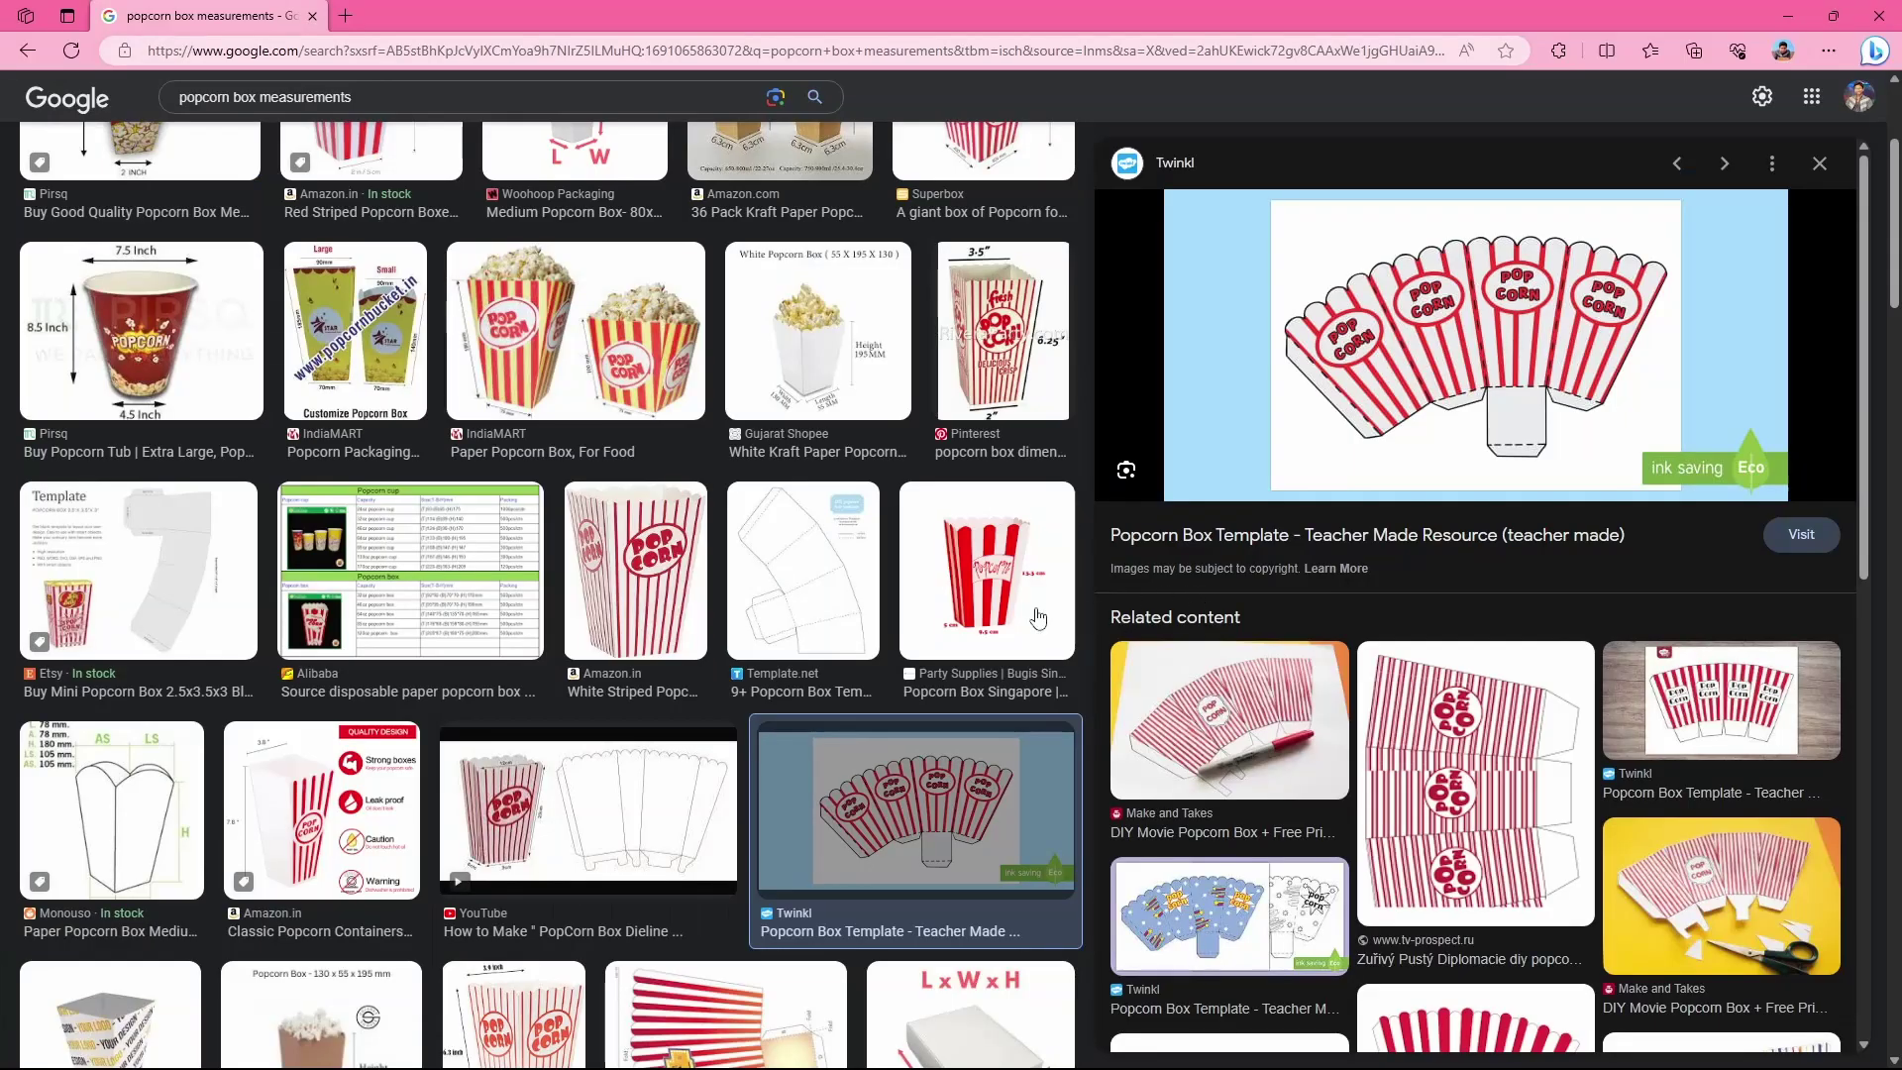
{"action": "left_click", "coordinate": [843, 577]}
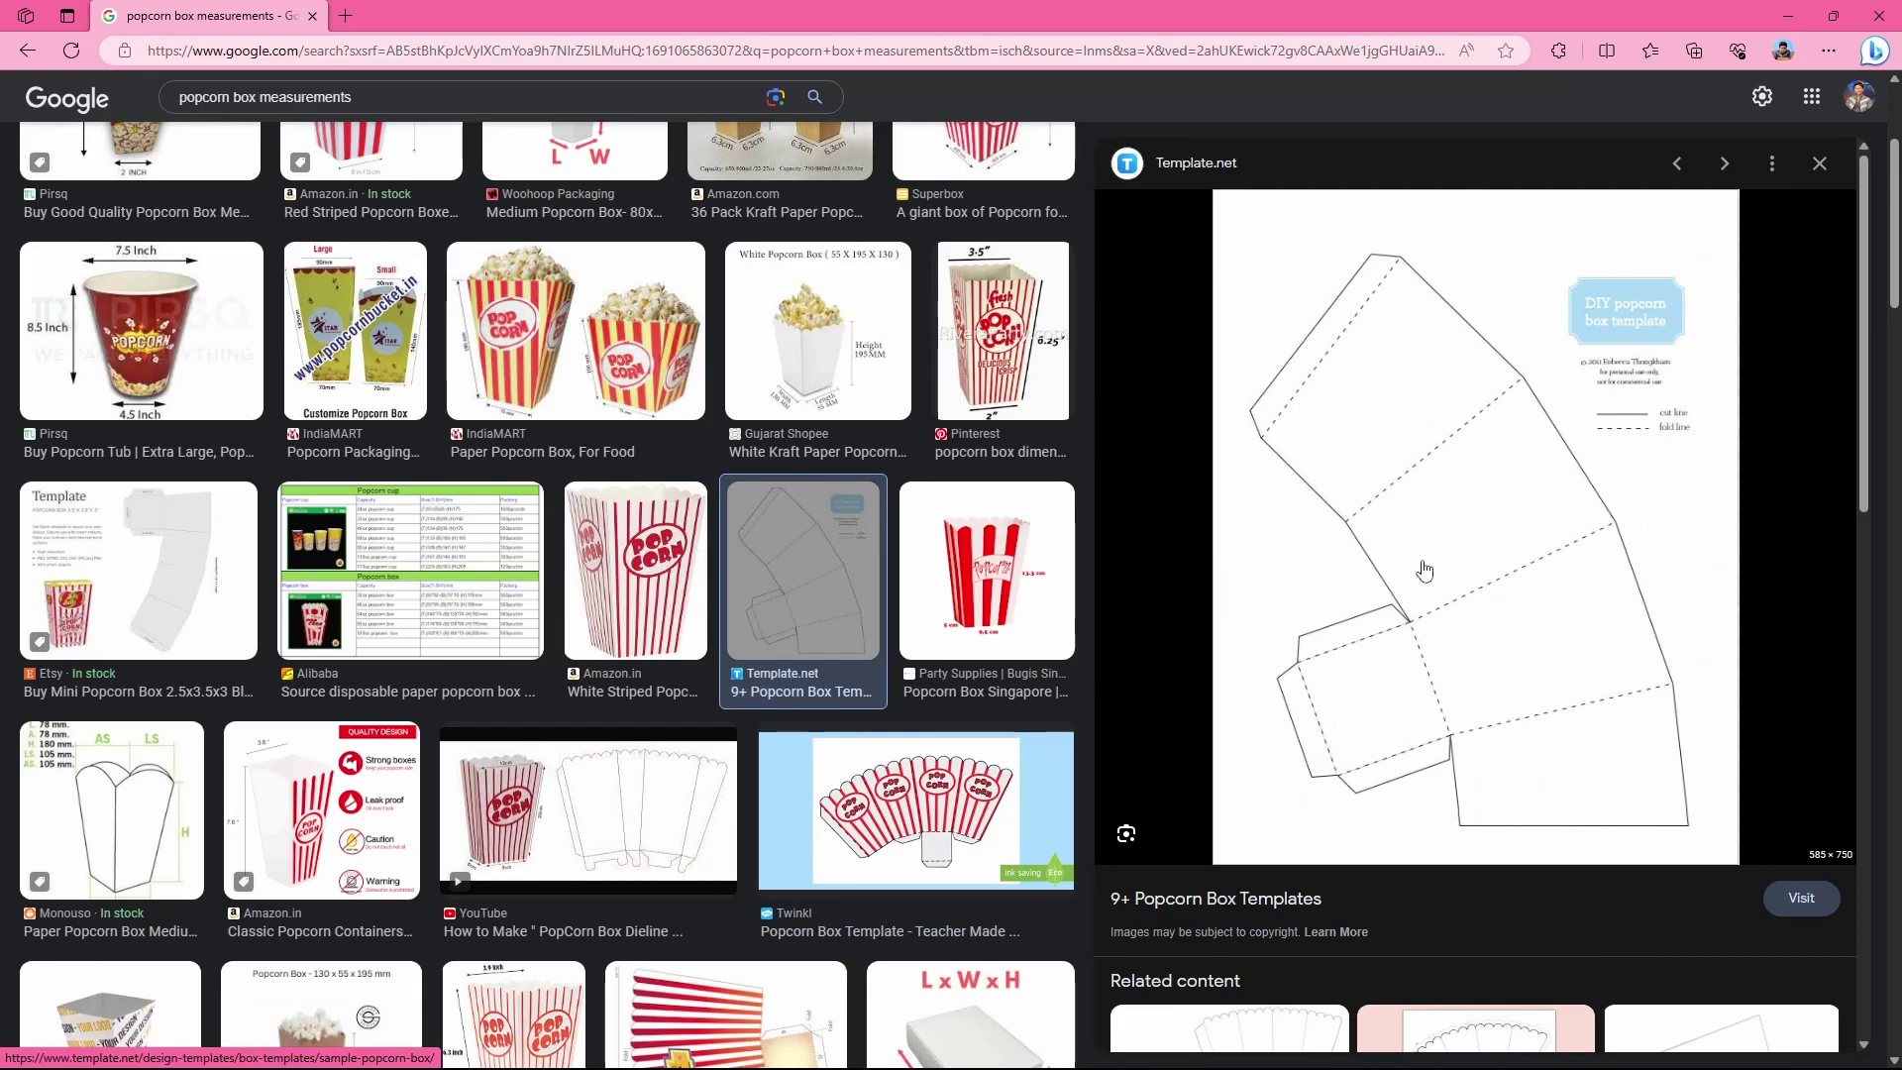
{"action": "key", "text": "alt+Tab"}
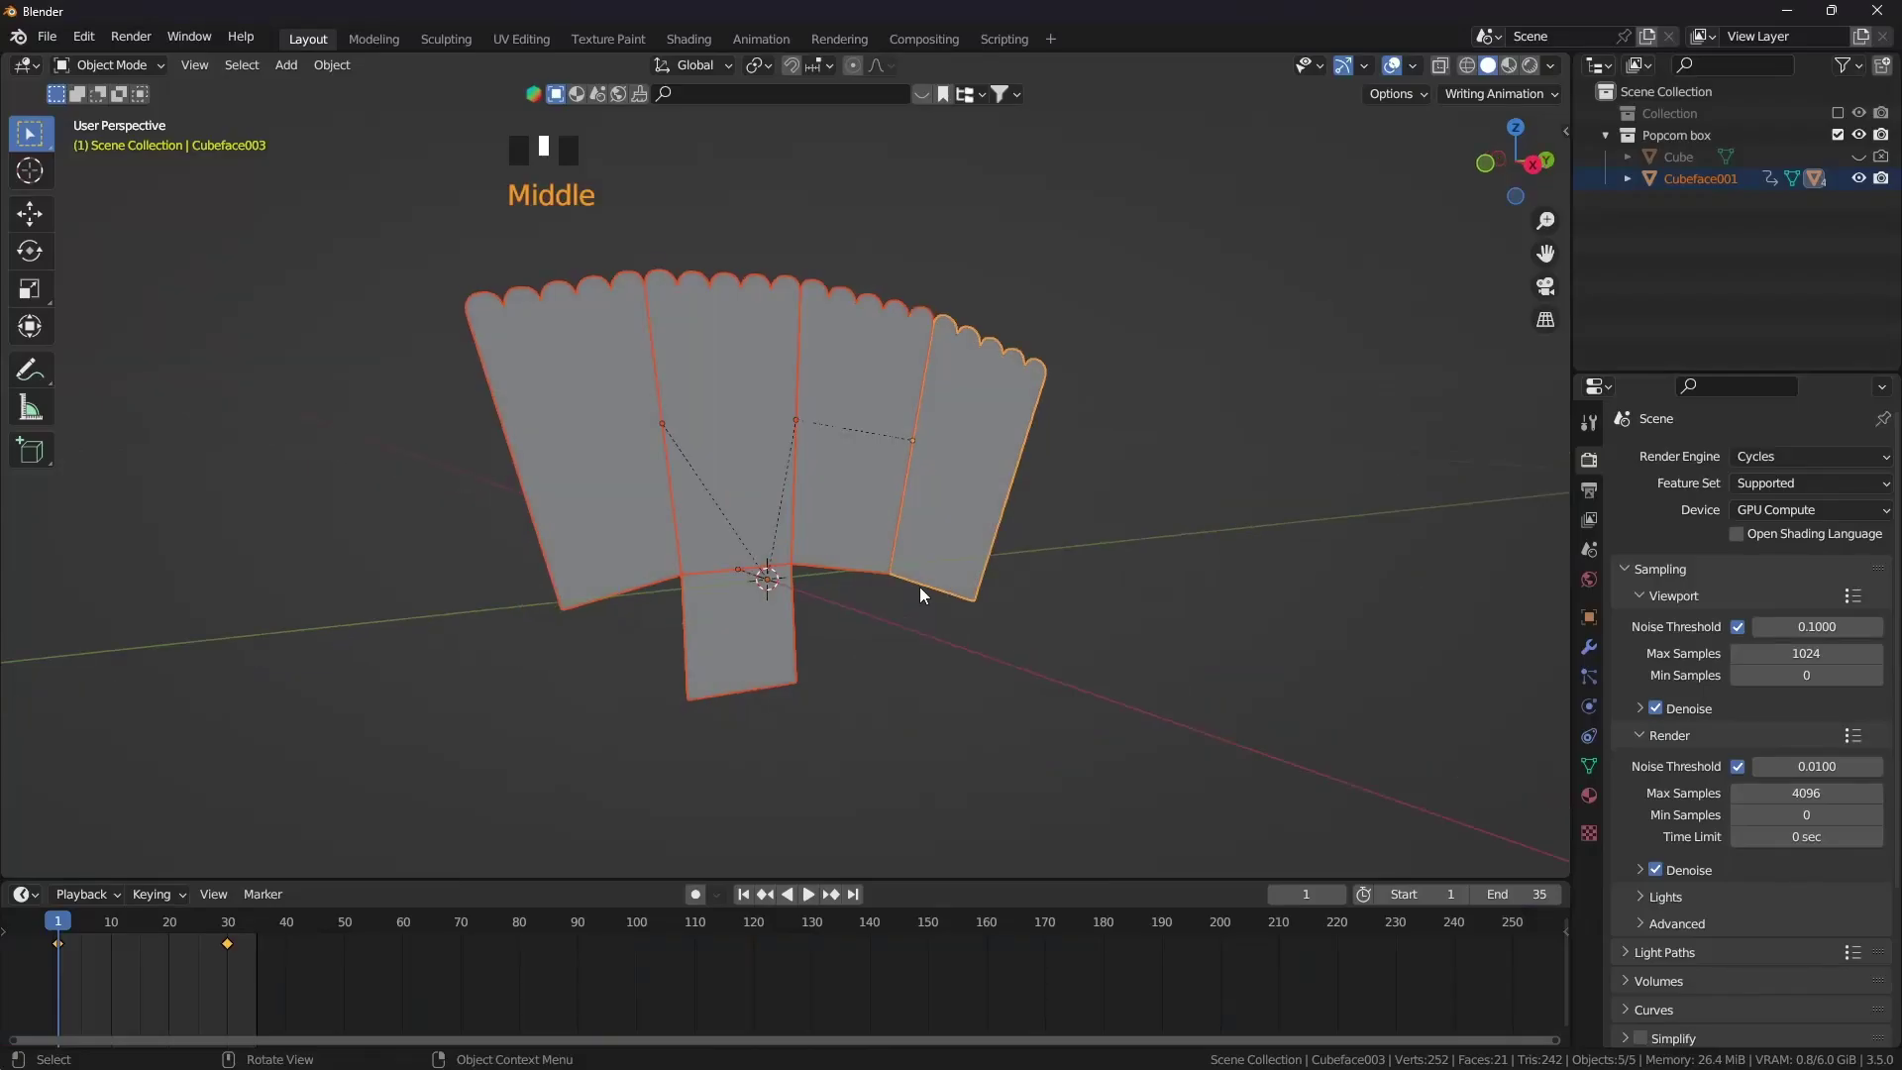
Extrude the base panel's two side edges outward into flaps by scaling them to about 1.29 along Y
{"action": "left_click", "coordinate": [801, 480]}
{"action": "scroll", "coordinate": [846, 460], "scroll_direction": "up", "scroll_amount": 3}
{"action": "key", "text": "Tab"}
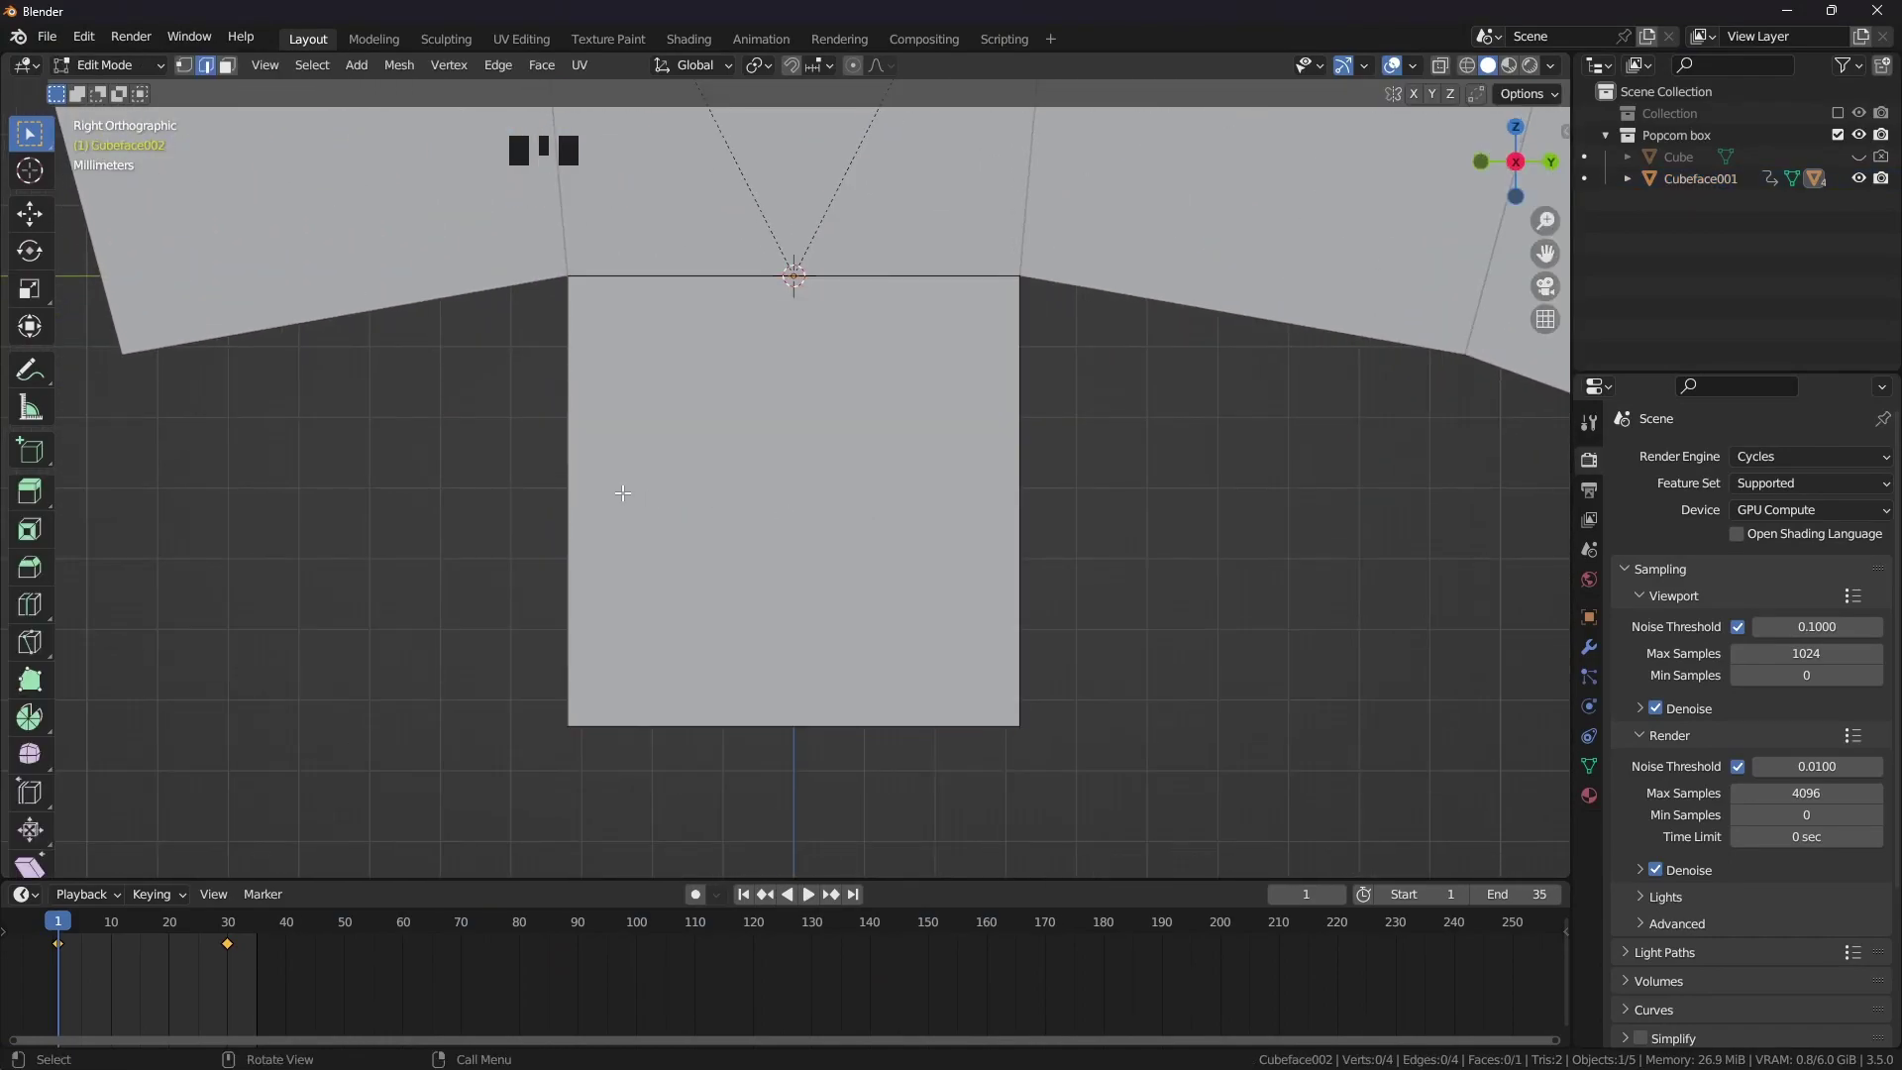
{"action": "left_click", "coordinate": [569, 482]}
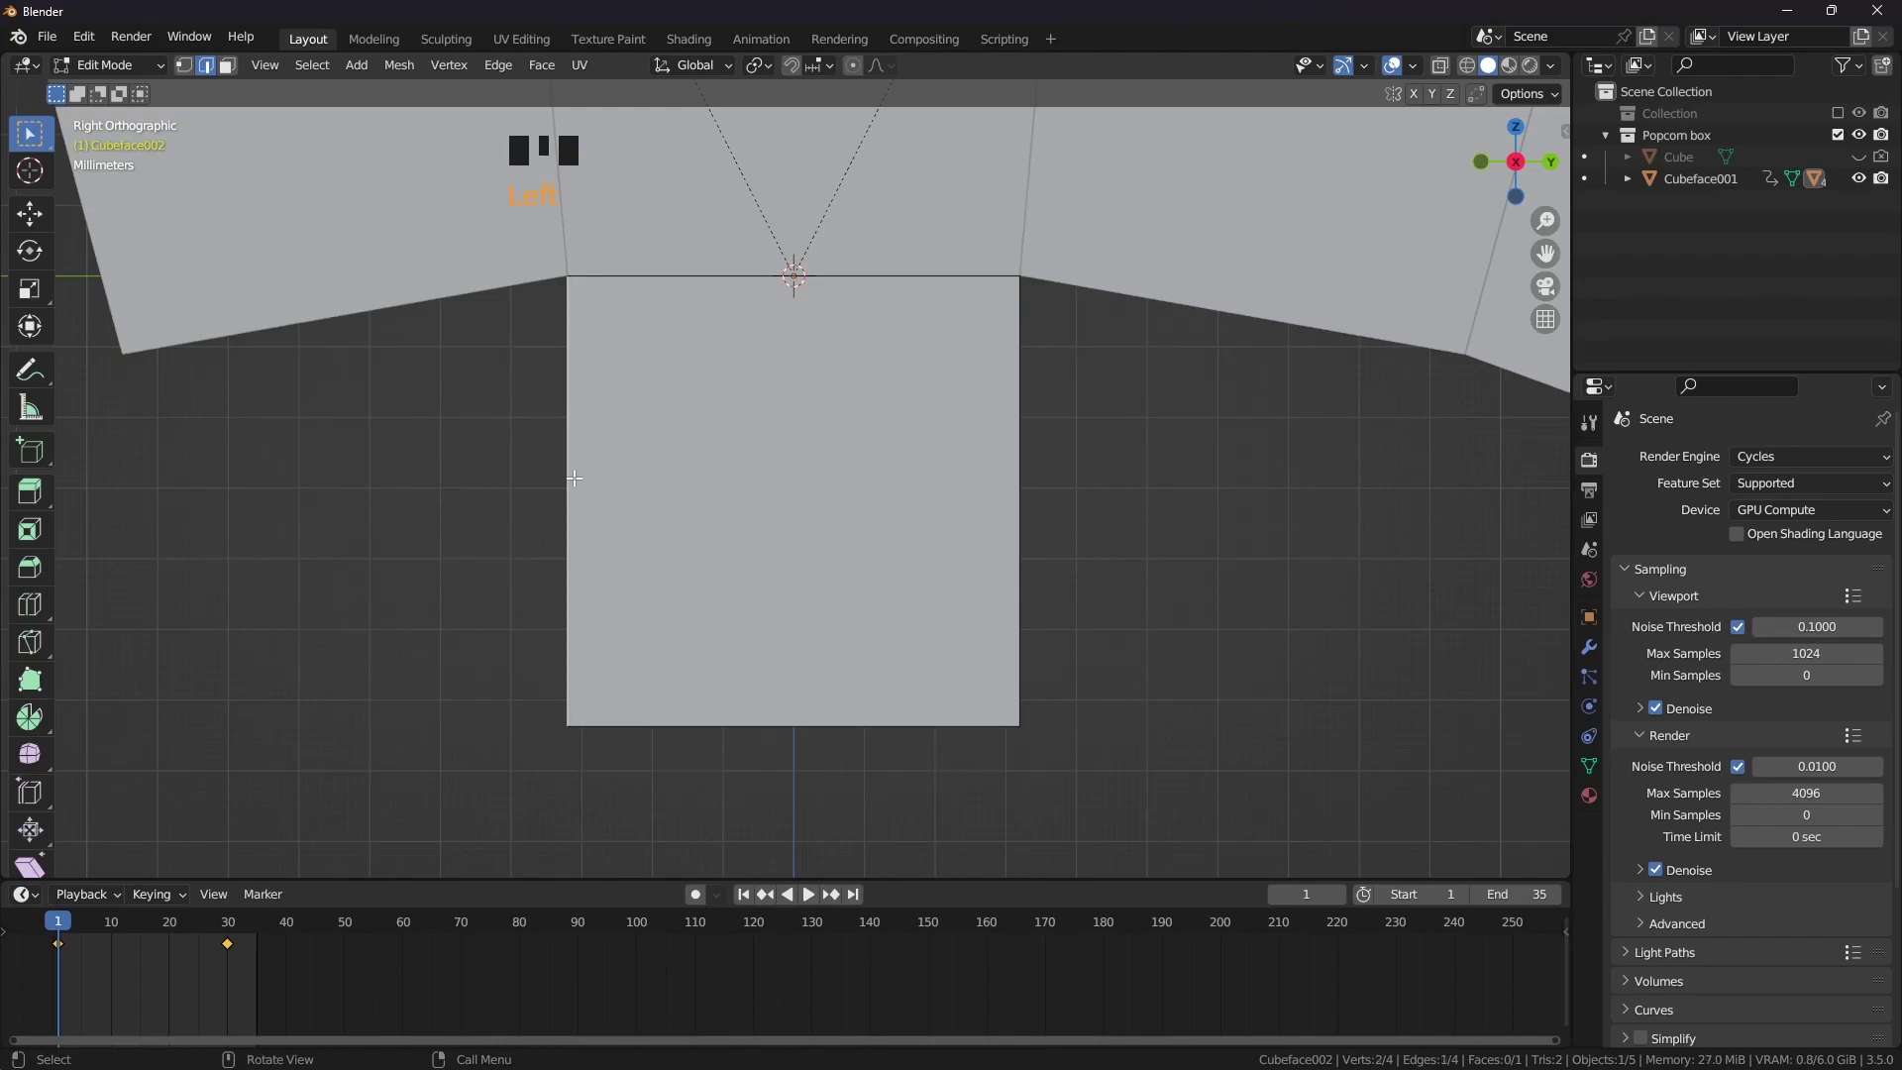
{"action": "left_click", "coordinate": [1021, 453], "text": "shift"}
{"action": "key", "text": "e"}
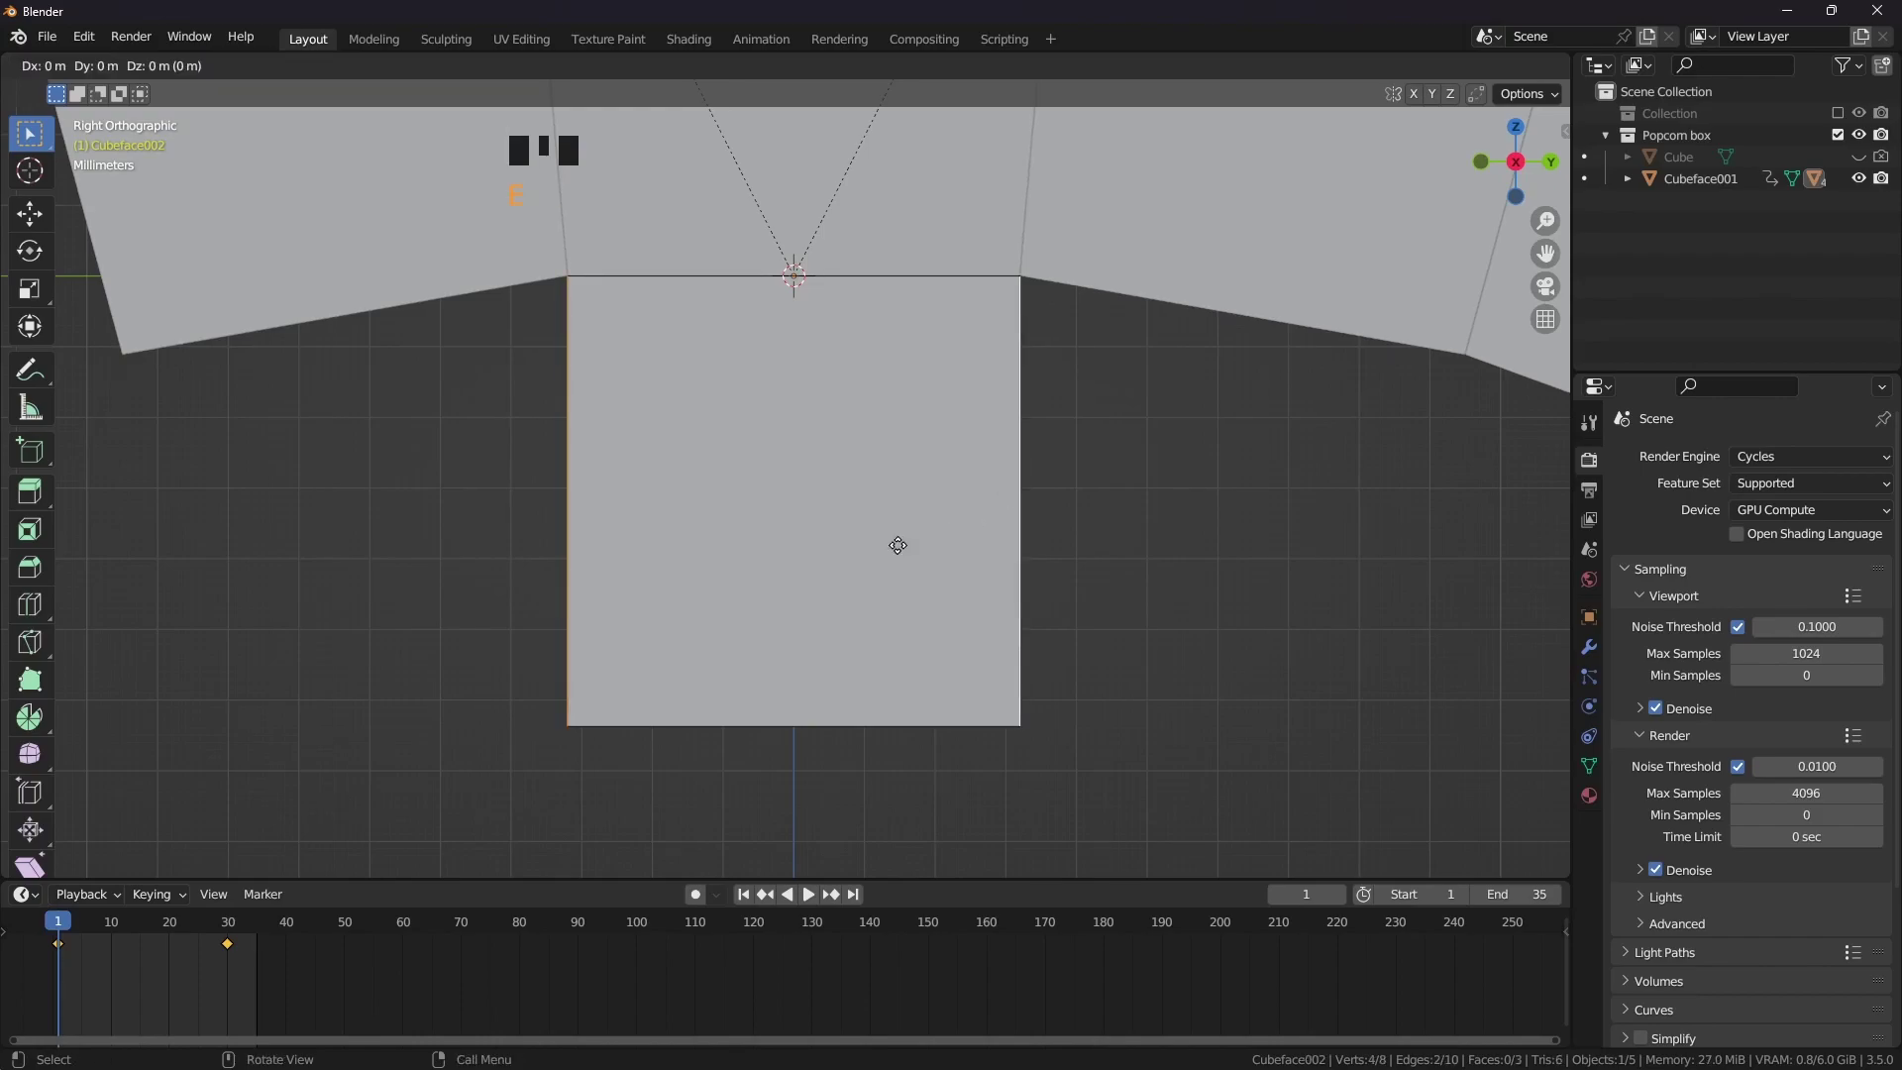
{"action": "key", "text": "s"}
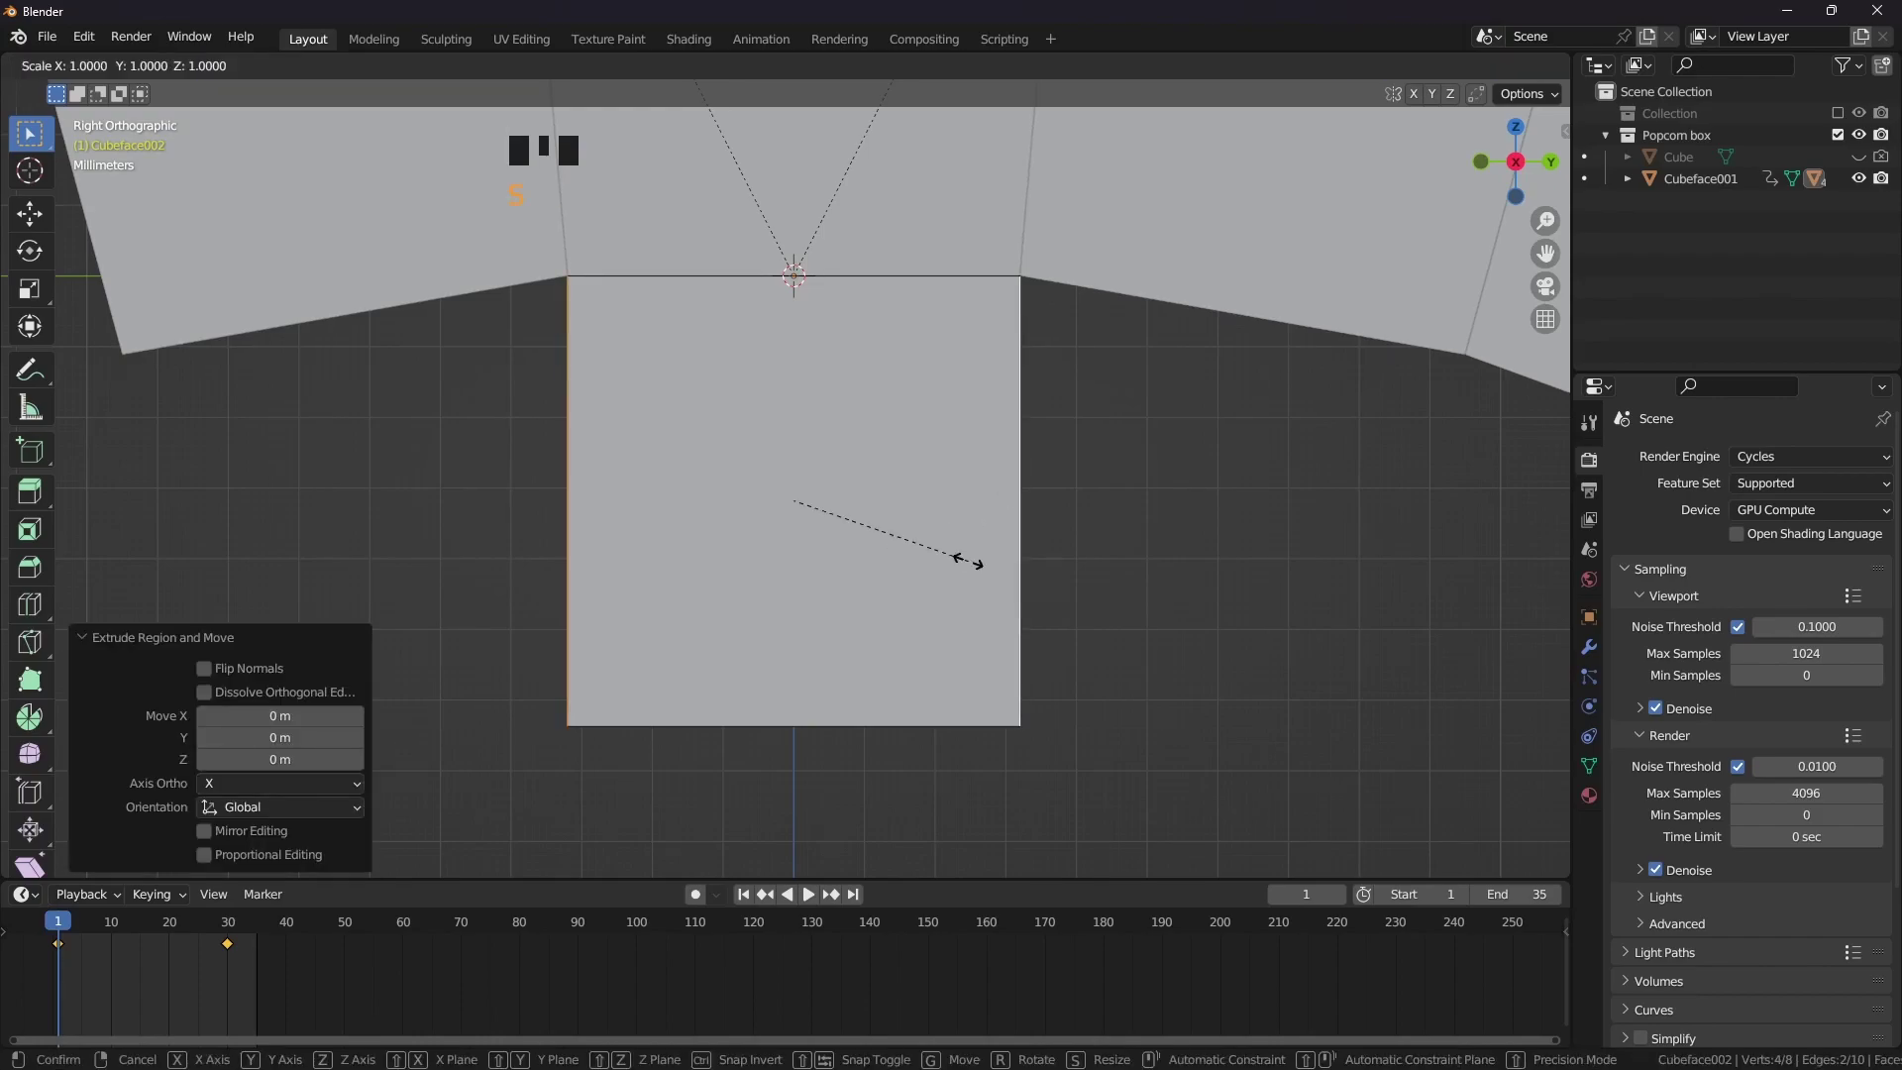
{"action": "key", "text": "y"}
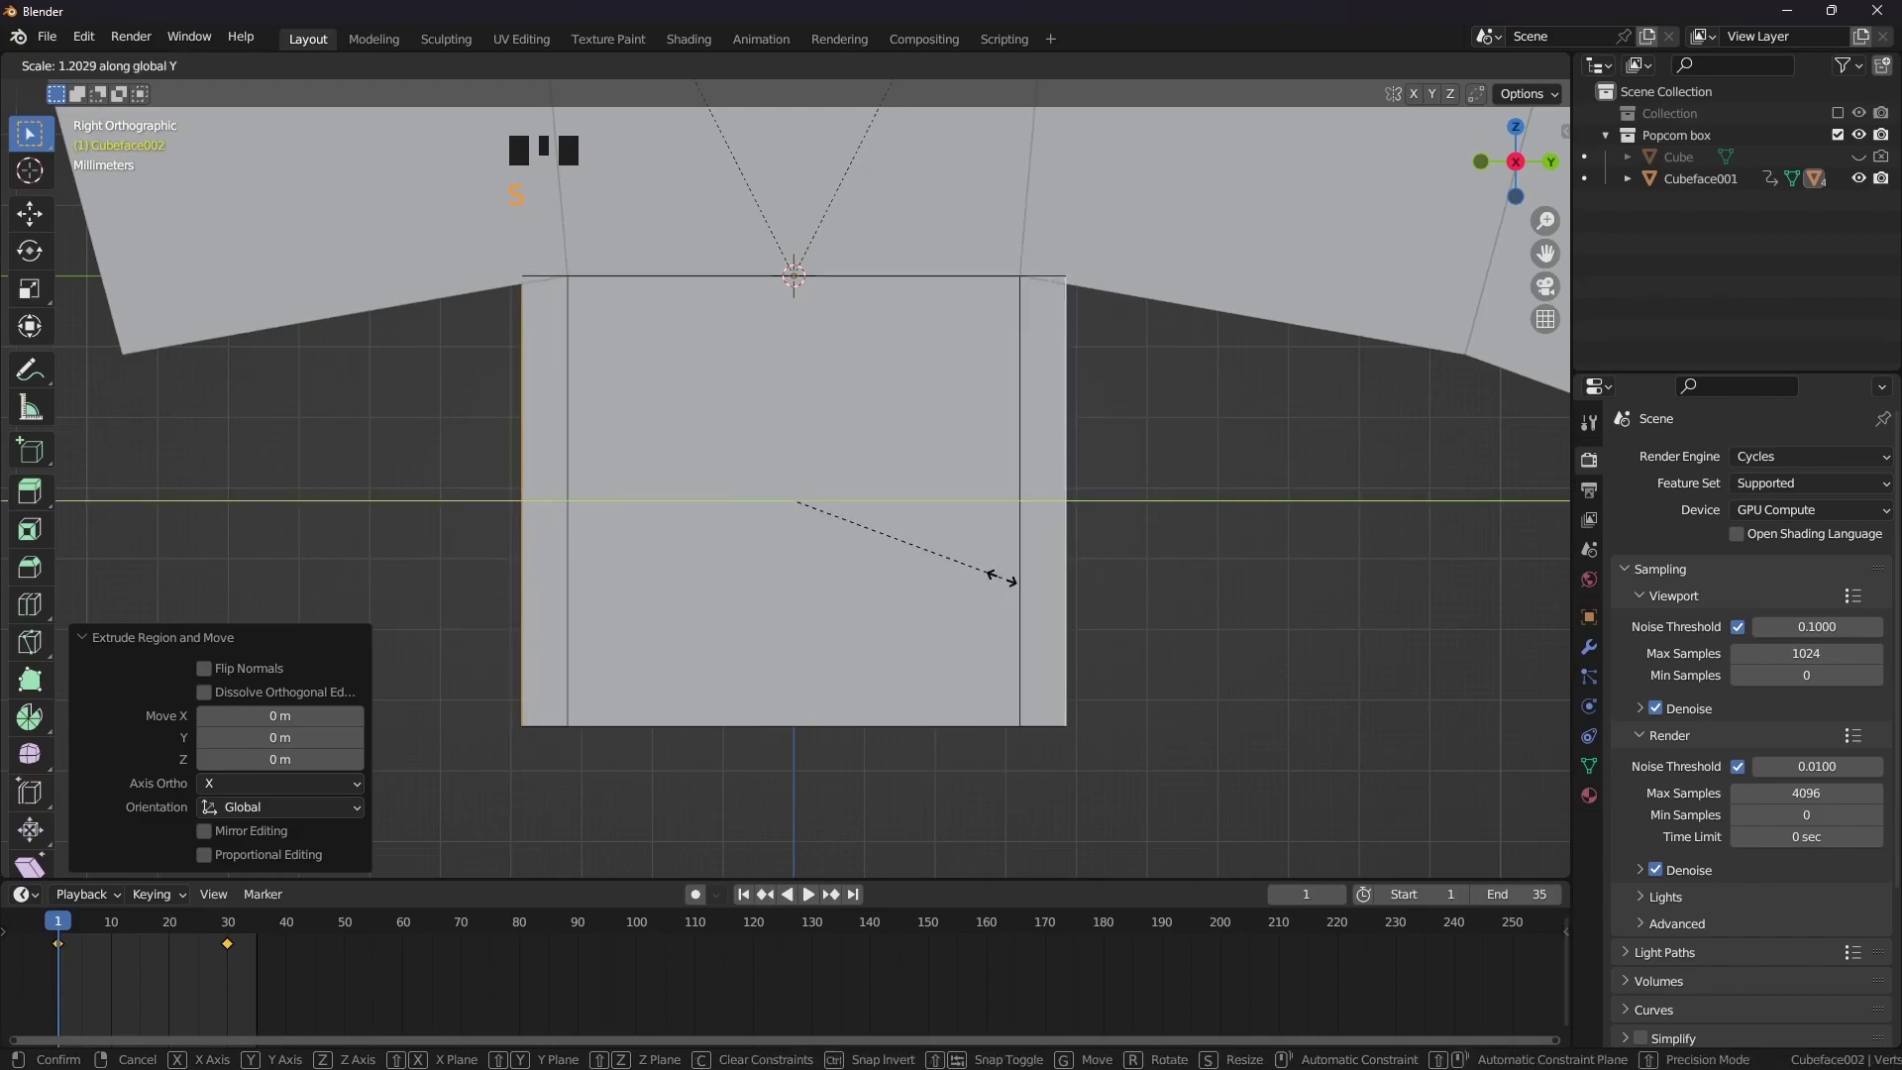
{"action": "left_click", "coordinate": [1095, 624]}
Taper the two side flaps by scaling their outer edges to about 0.845 along Z
{"action": "key", "text": "s"}
{"action": "key", "text": "z"}
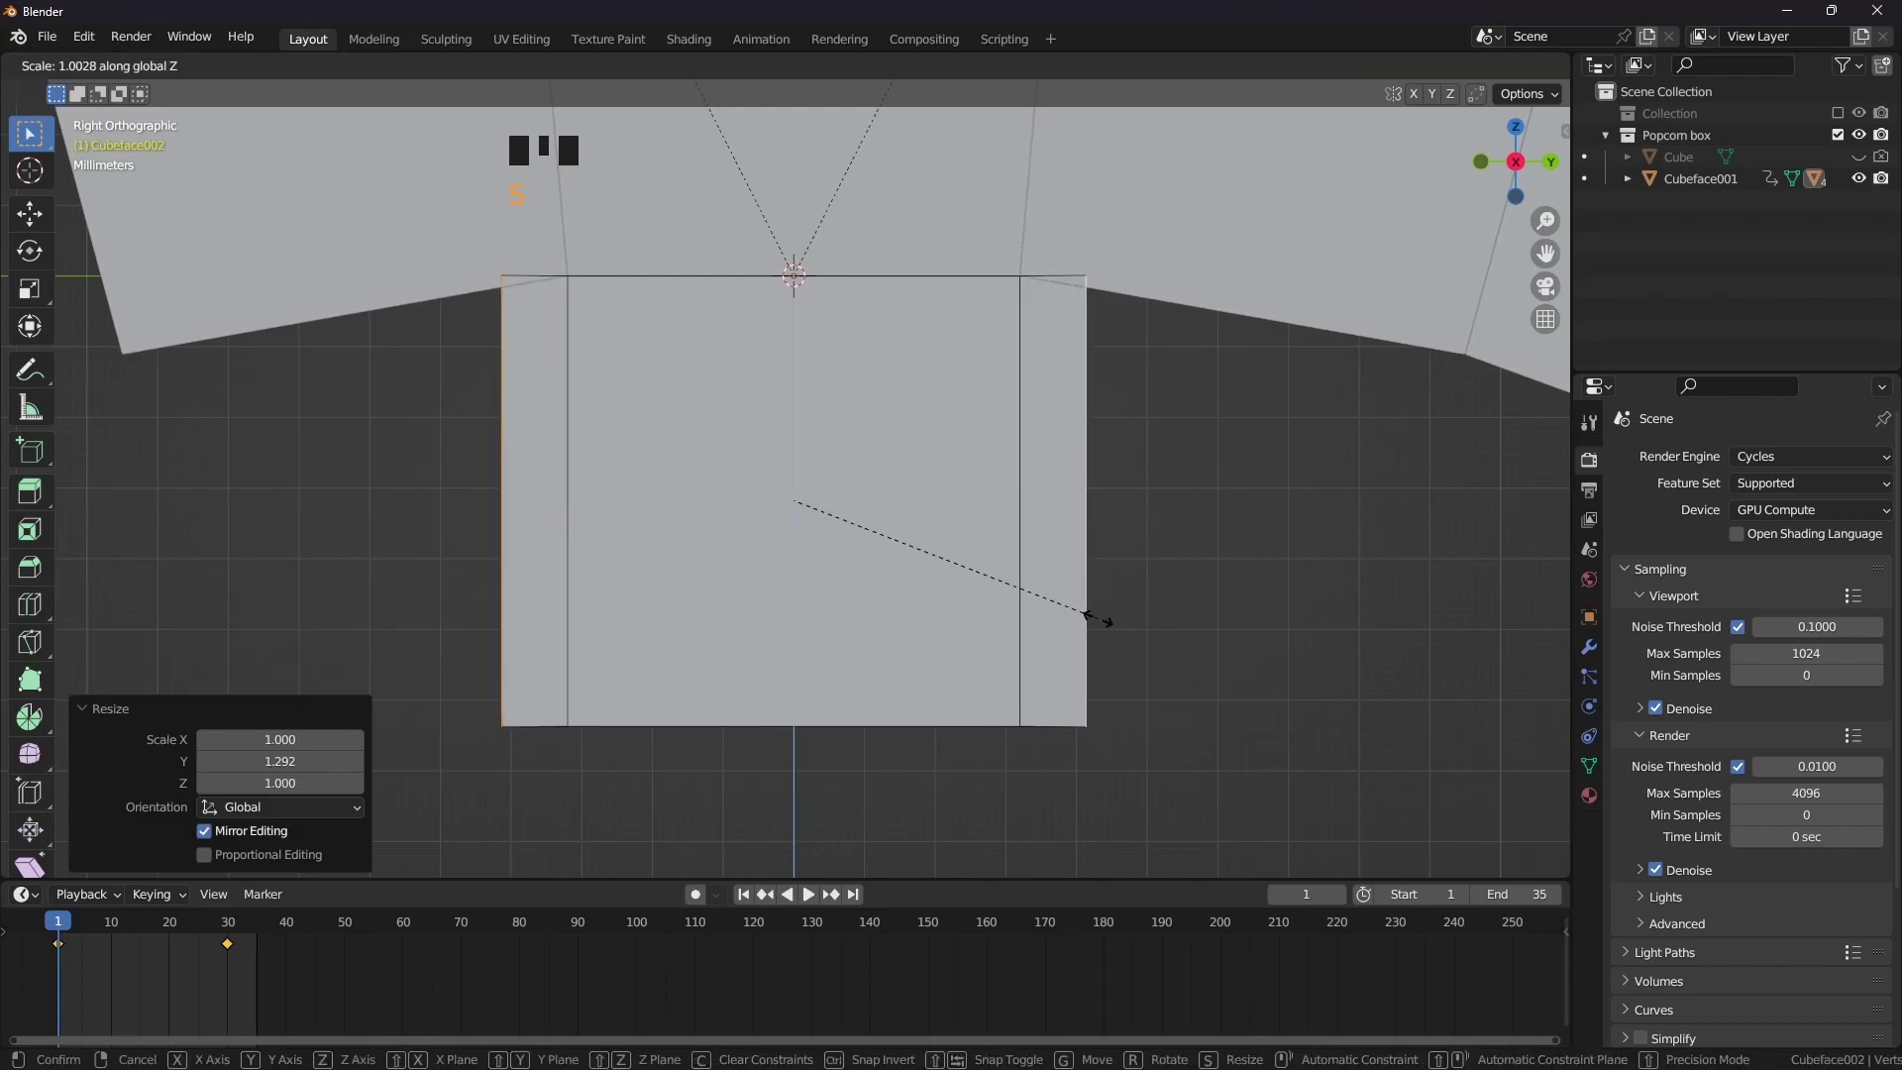
{"action": "left_click", "coordinate": [1051, 587]}
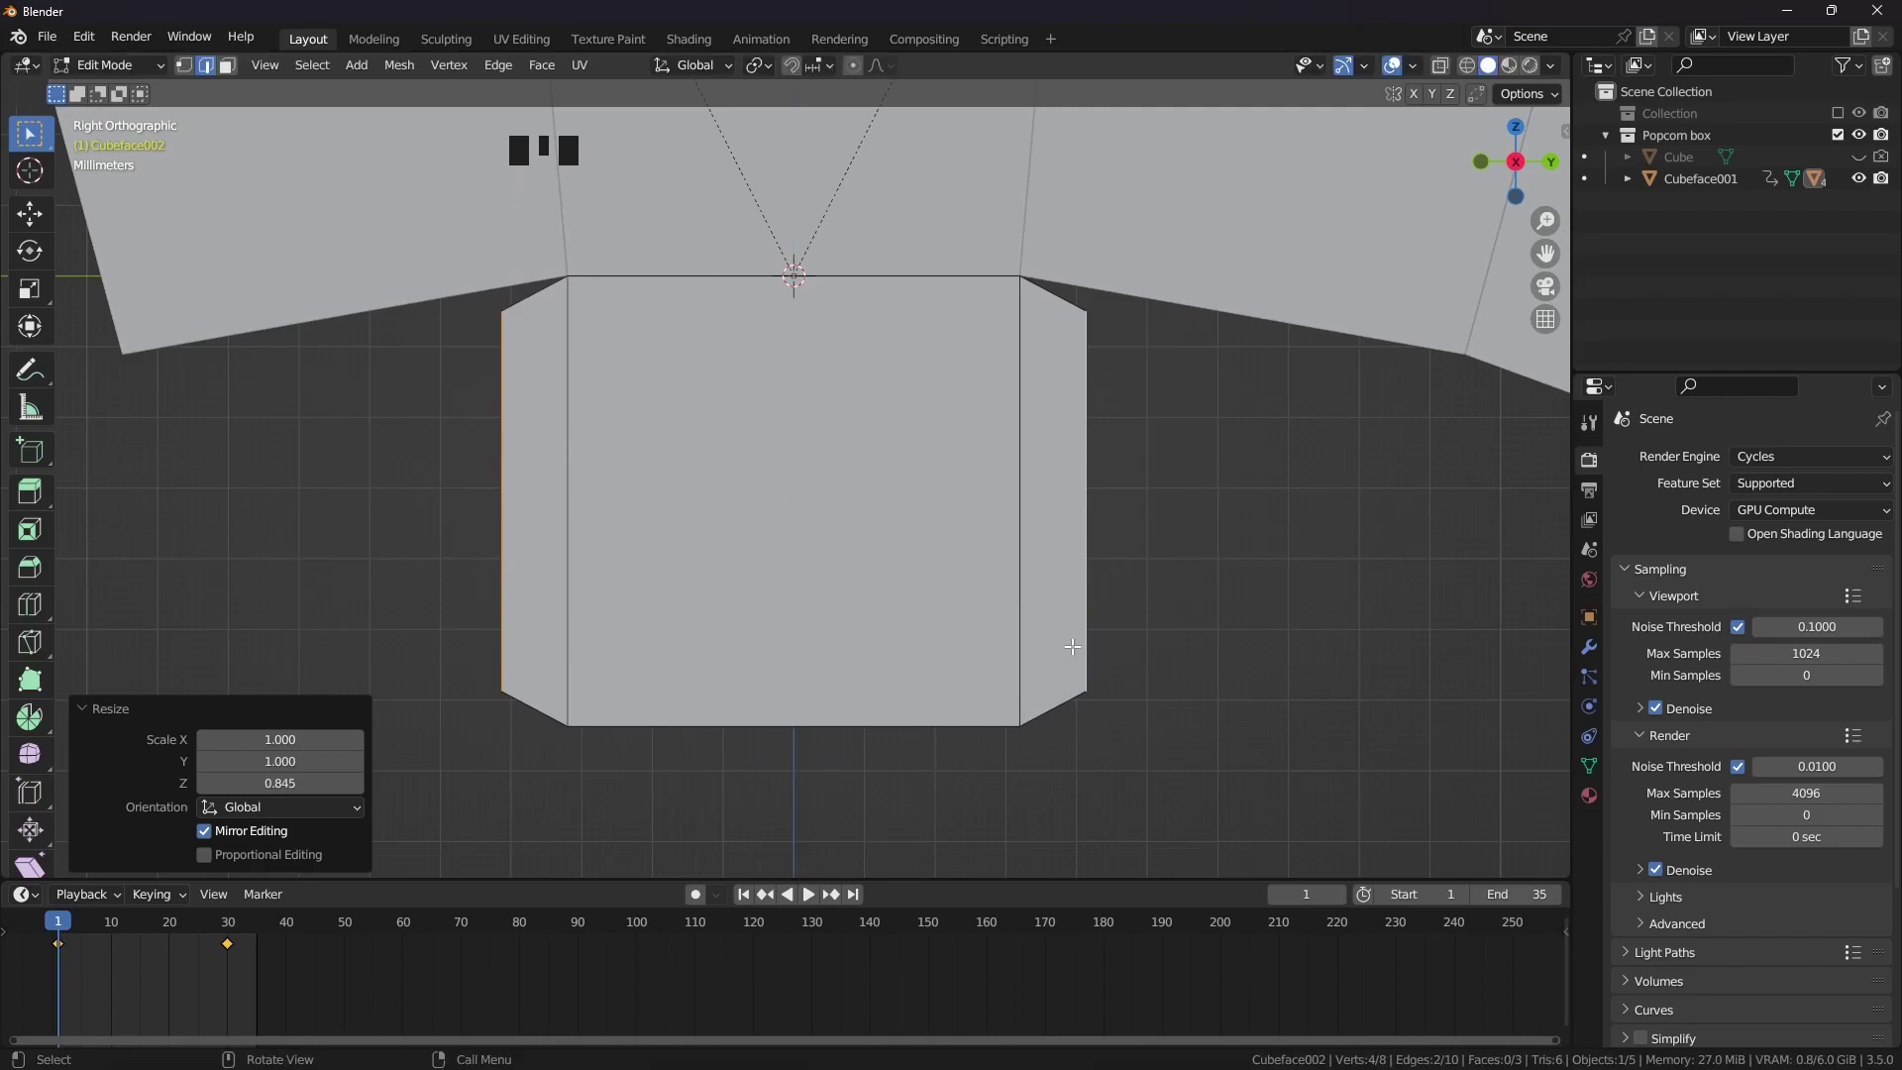
Extrude the base panel's lower edge about 0.011 m downward and taper the flap to about 0.86 along Y
{"action": "middle_click_drag", "start_coordinate": [1072, 646], "coordinate": [1013, 586], "text": "shift"}
{"action": "left_click", "coordinate": [966, 609]}
{"action": "key", "text": "e"}
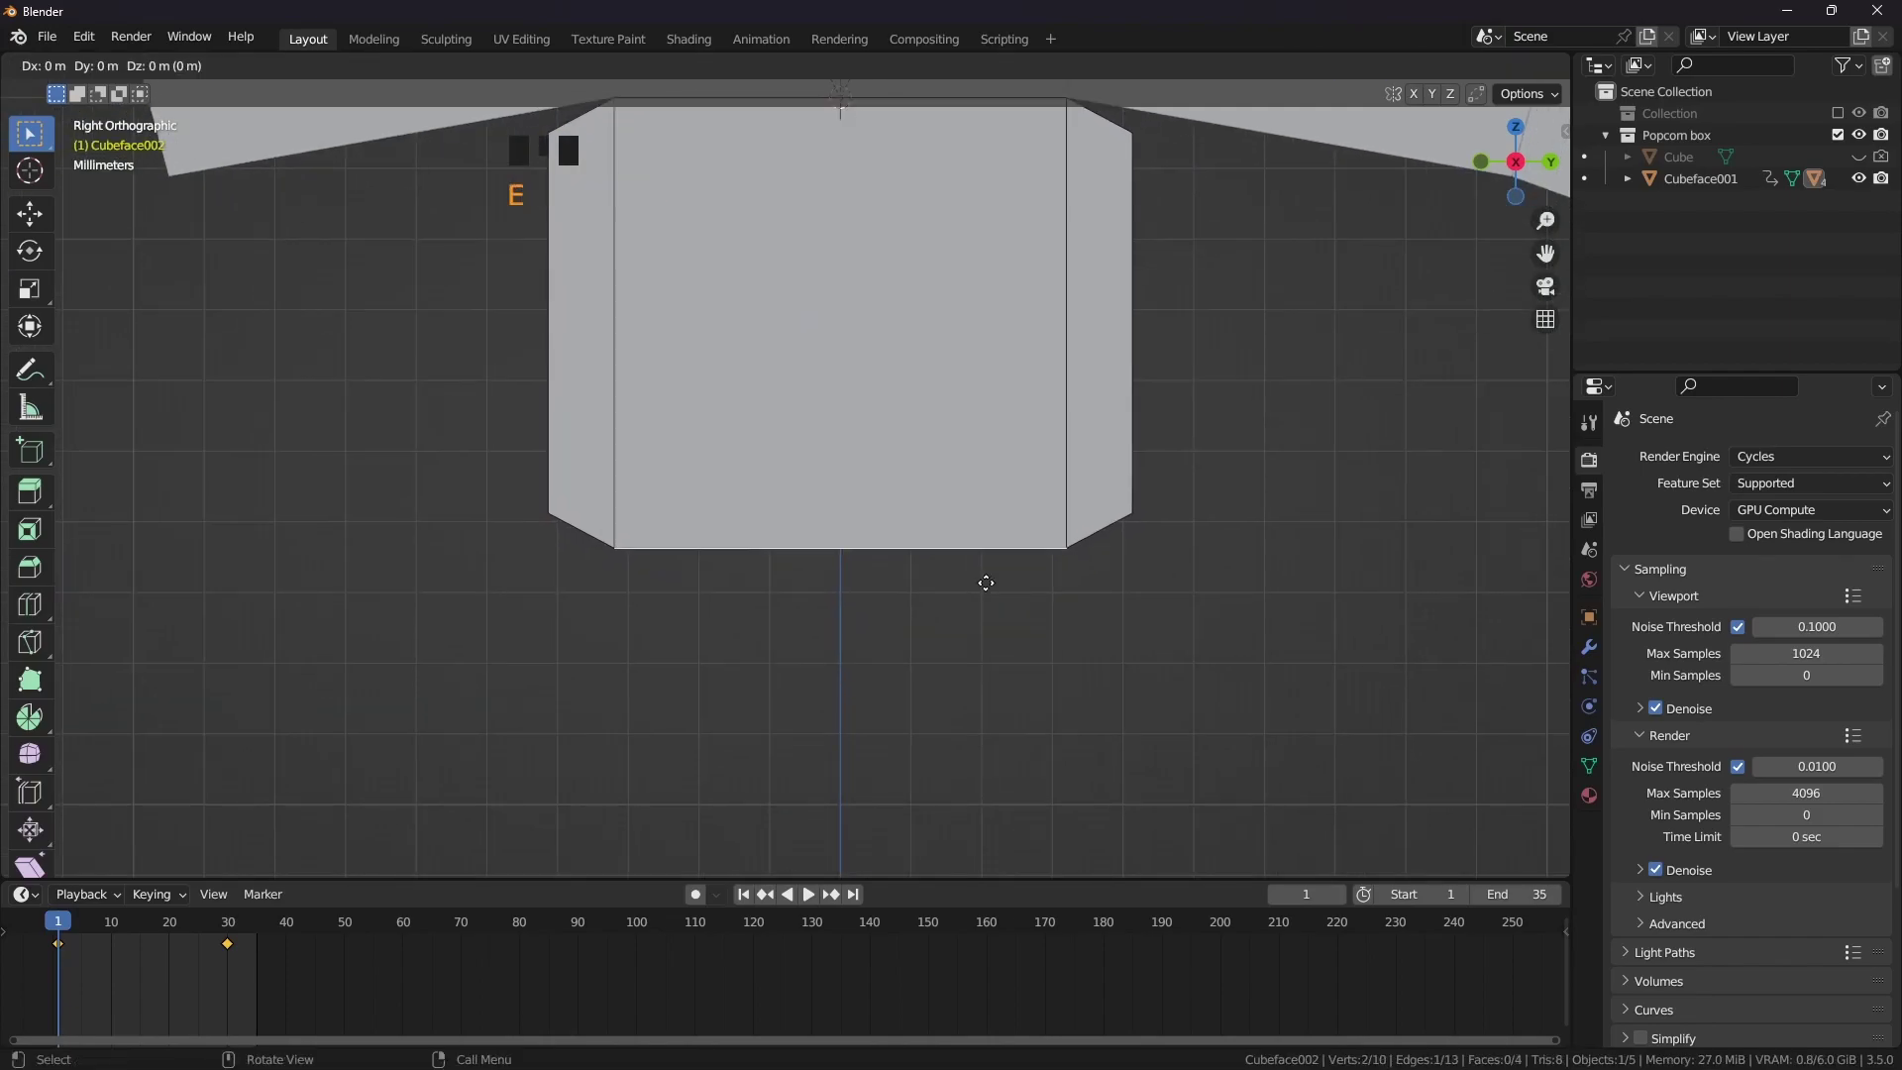
{"action": "left_click", "coordinate": [988, 656]}
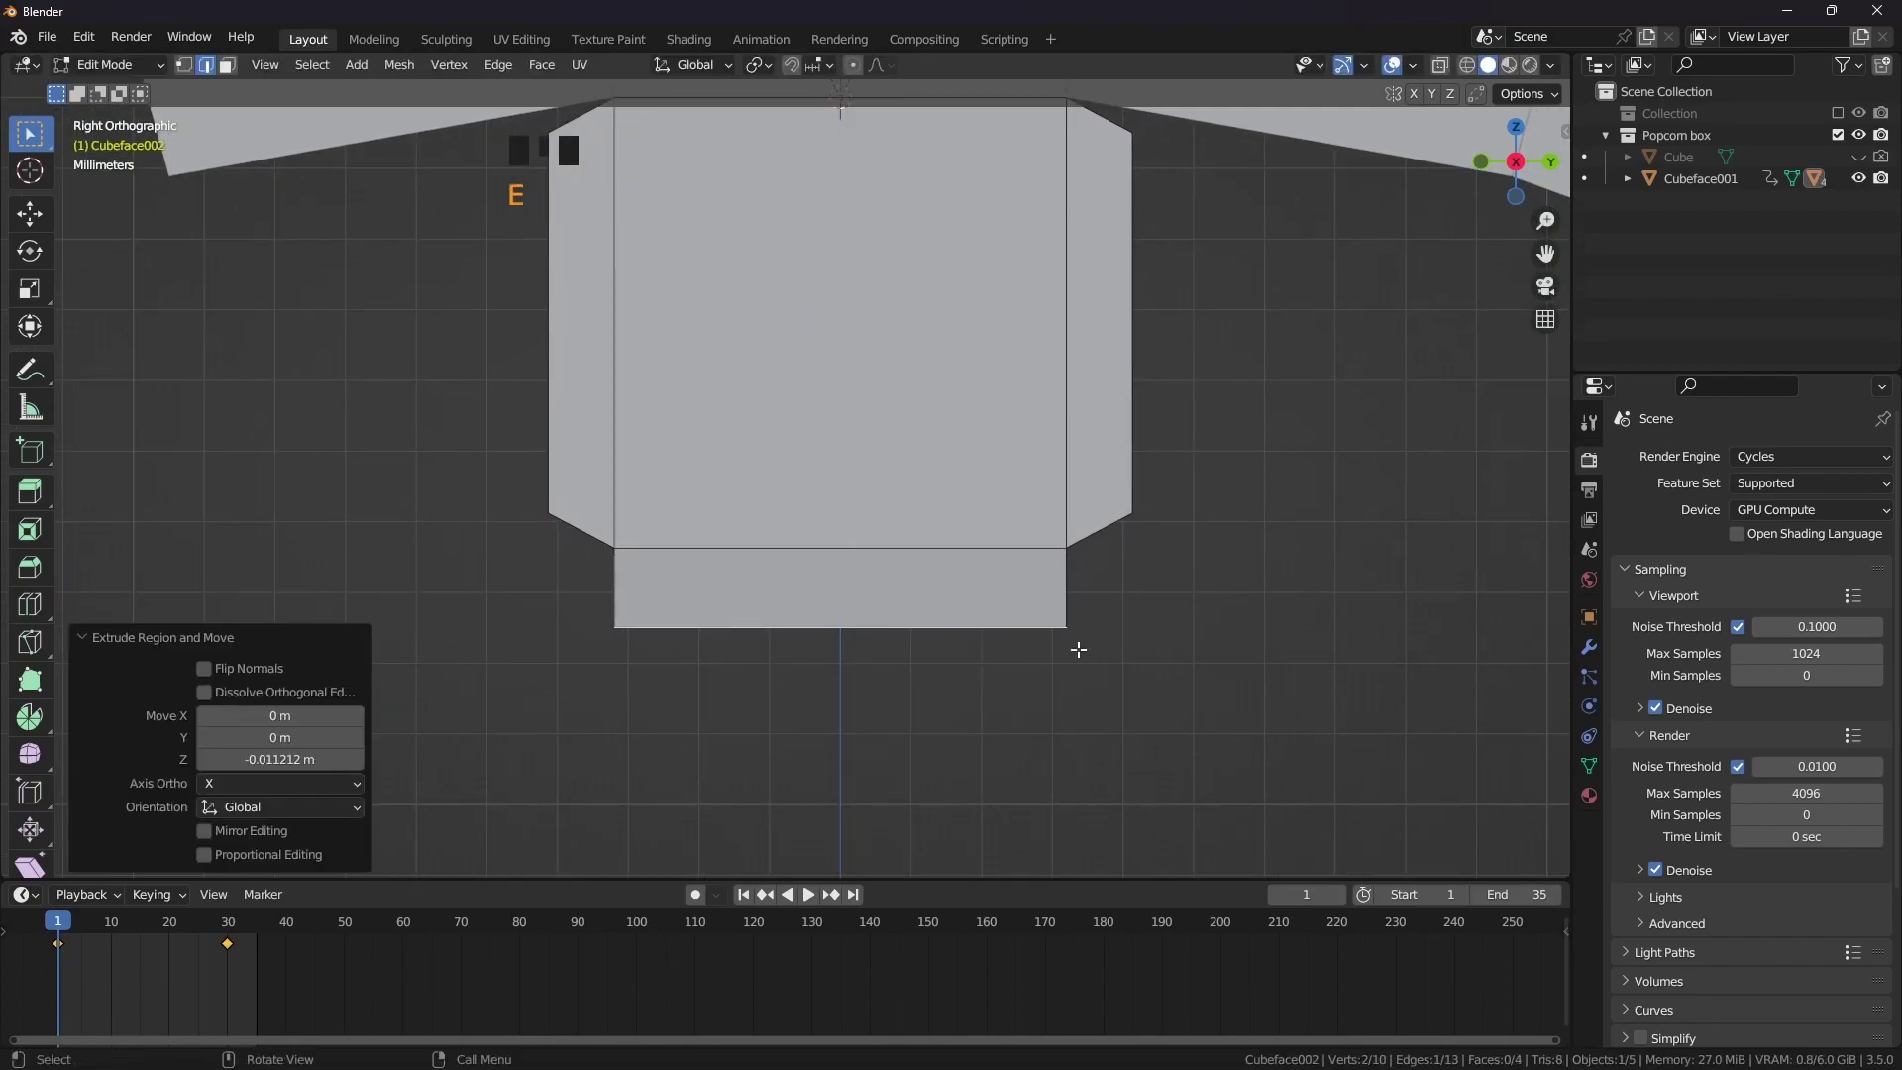
{"action": "key", "text": "s"}
{"action": "key", "text": "y"}
{"action": "left_click", "coordinate": [1038, 621]}
{"action": "scroll", "coordinate": [999, 607], "scroll_direction": "down", "scroll_amount": 4}
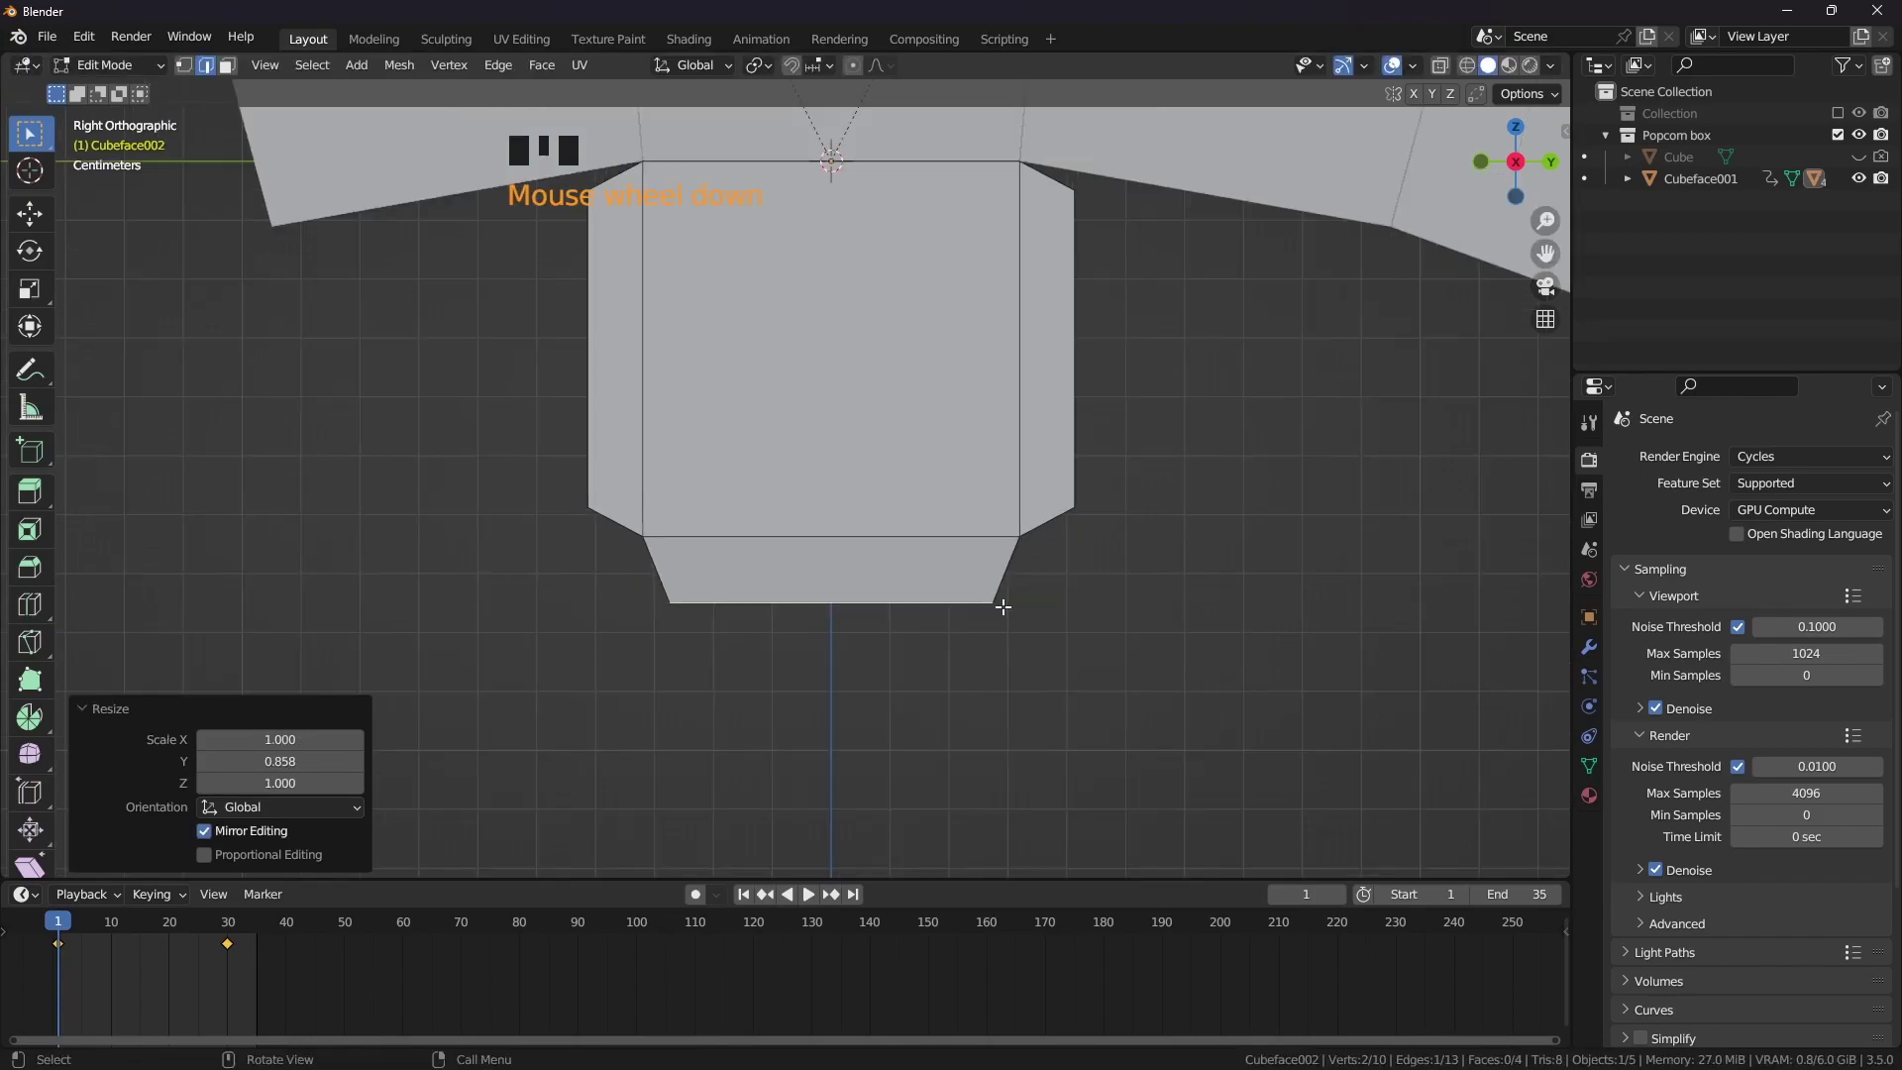
{"action": "key", "text": "Tab"}
Extrude the free side edge of the leftmost scalloped panel outward by about 0.0137 m as a glue flap
{"action": "middle_click_drag", "start_coordinate": [898, 577], "coordinate": [959, 582], "text": "shift"}
{"action": "left_click", "coordinate": [614, 414]}
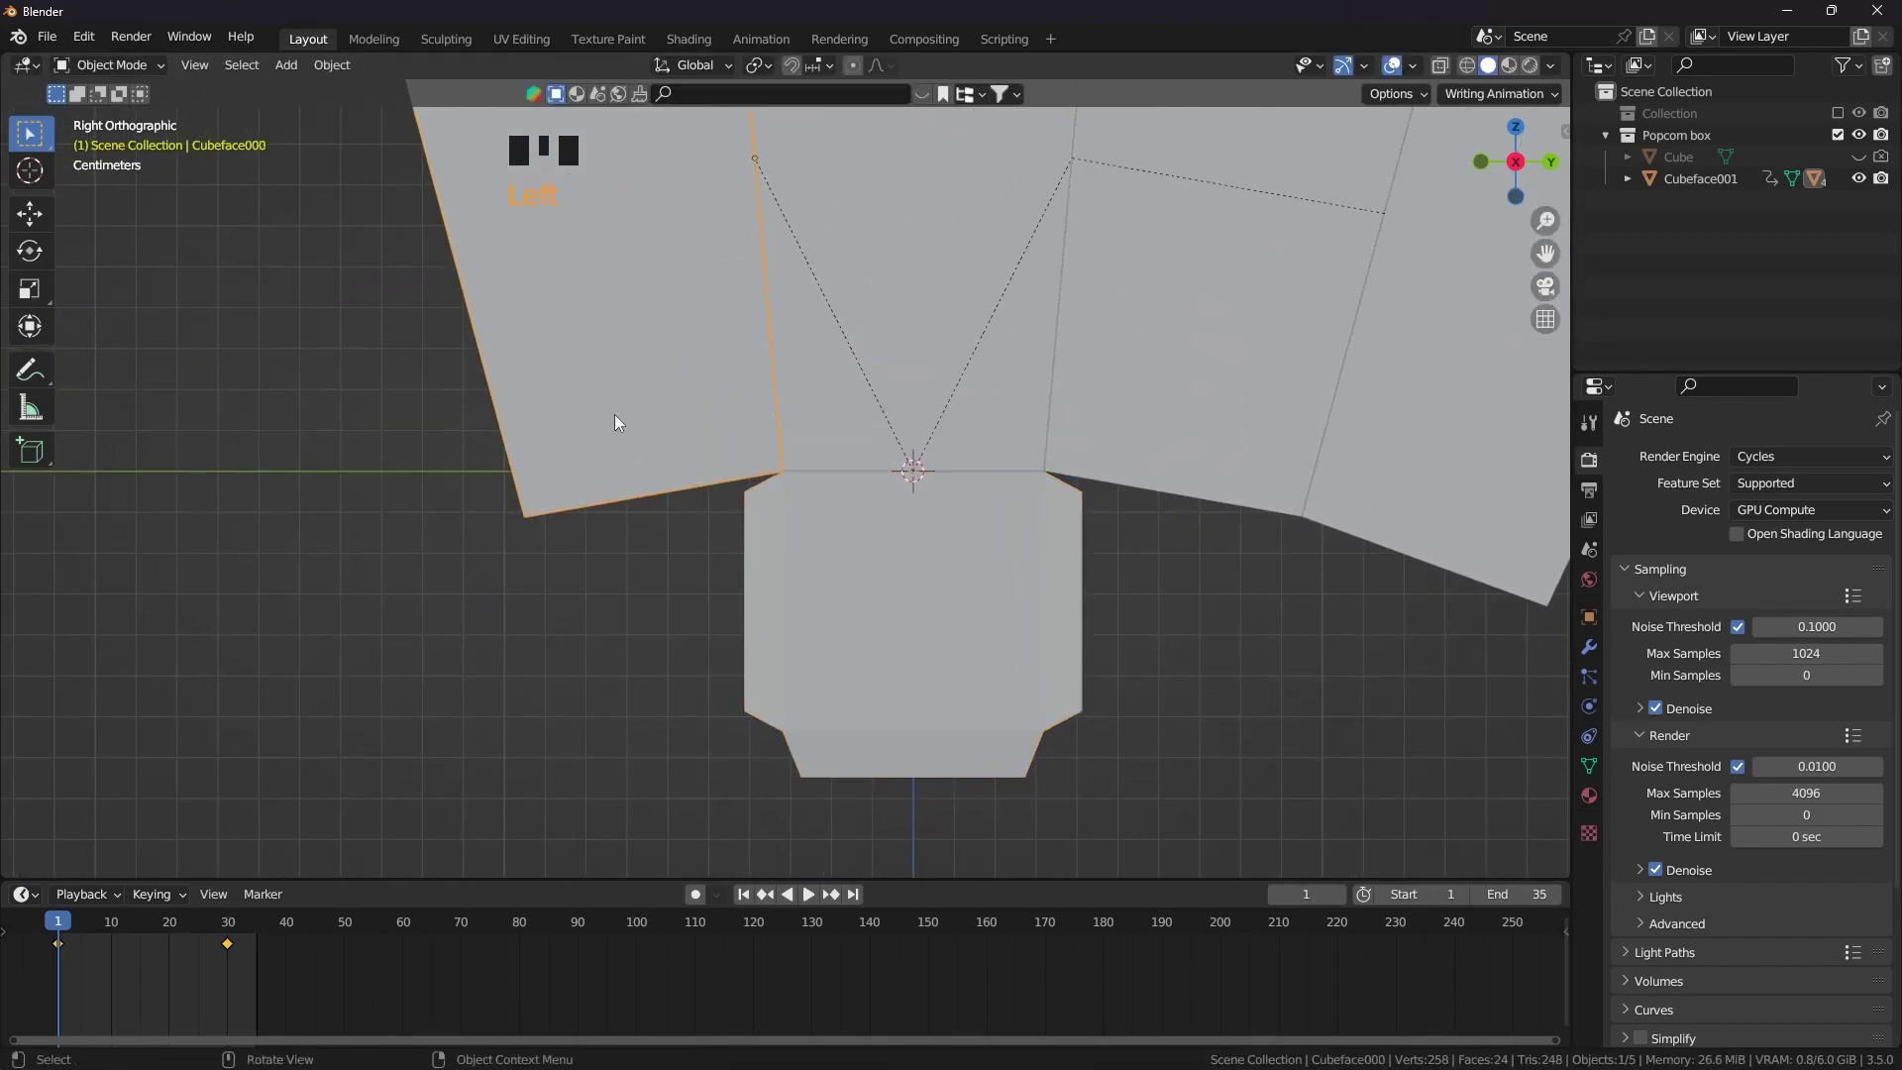
{"action": "middle_click_drag", "start_coordinate": [614, 414], "coordinate": [978, 579], "text": "shift"}
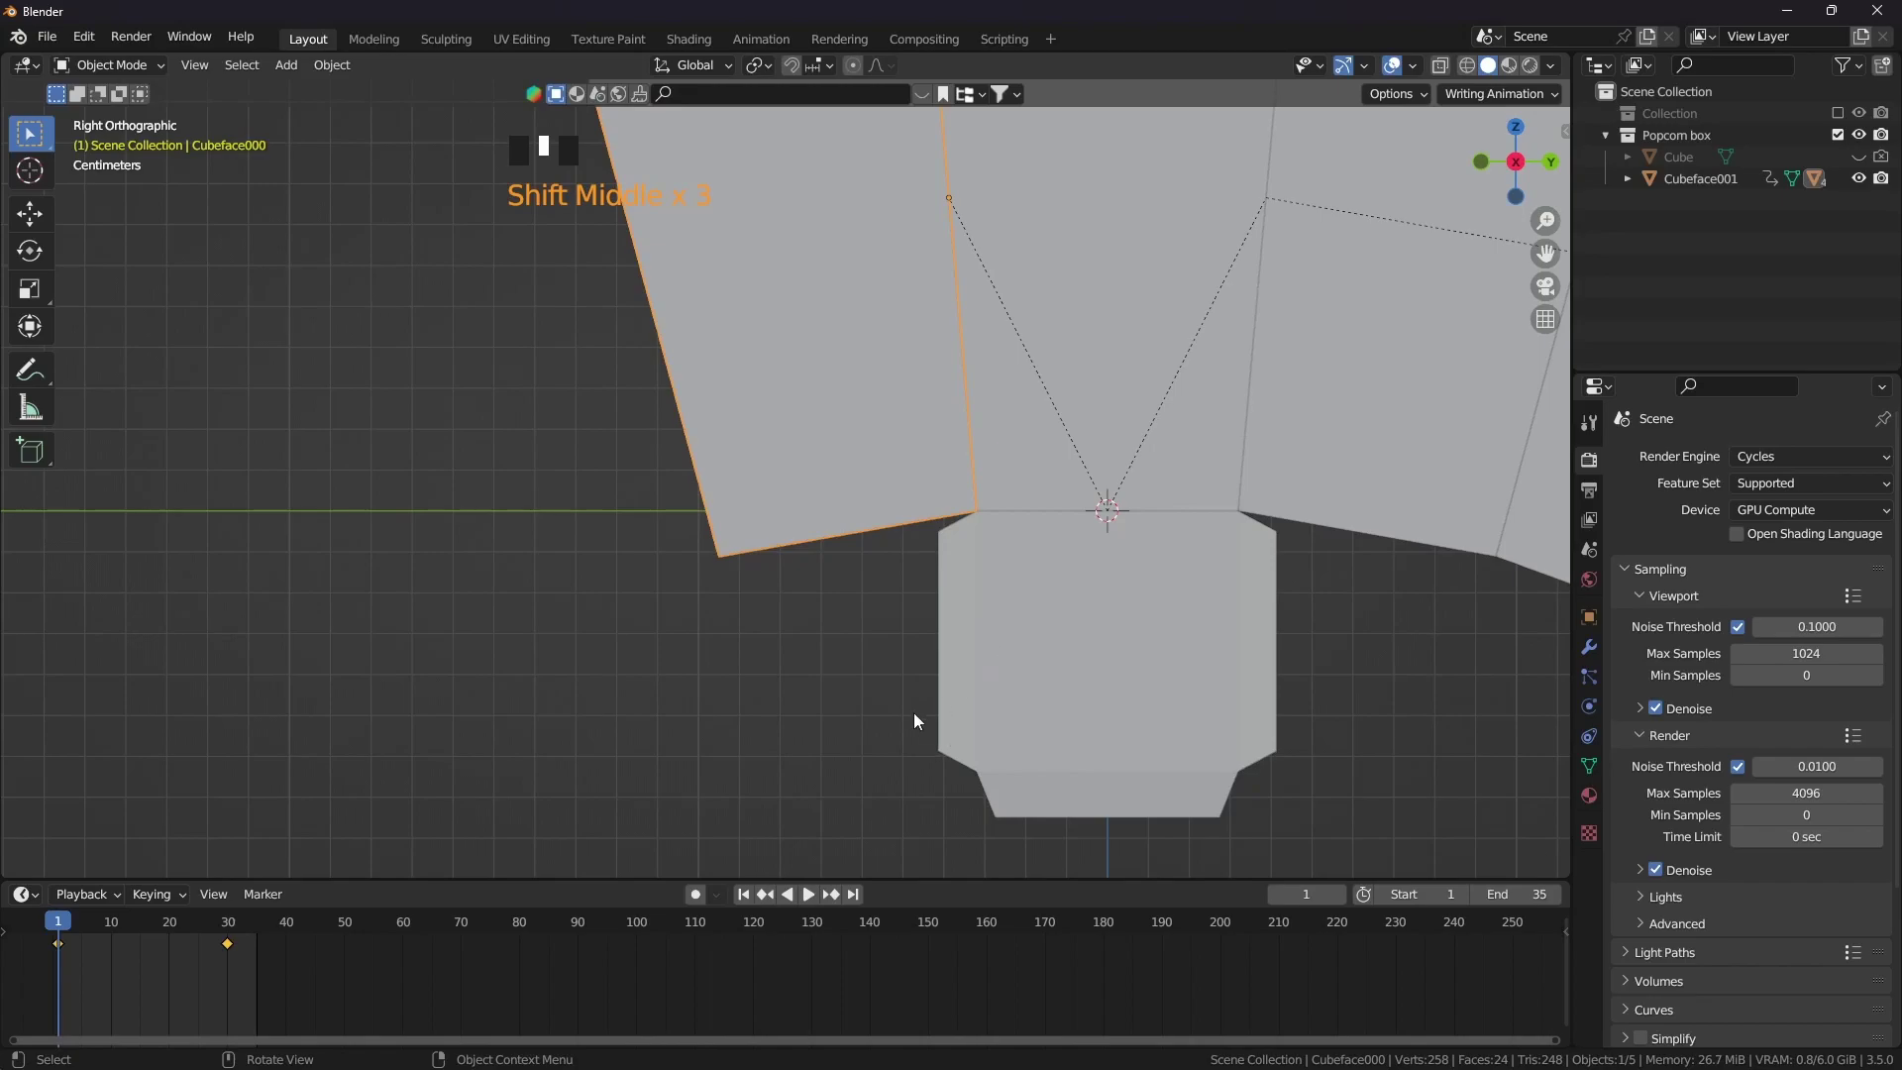
{"action": "middle_click_drag", "start_coordinate": [836, 313], "coordinate": [907, 477], "text": "shift"}
{"action": "key", "text": "Tab"}
{"action": "left_click", "coordinate": [757, 434]}
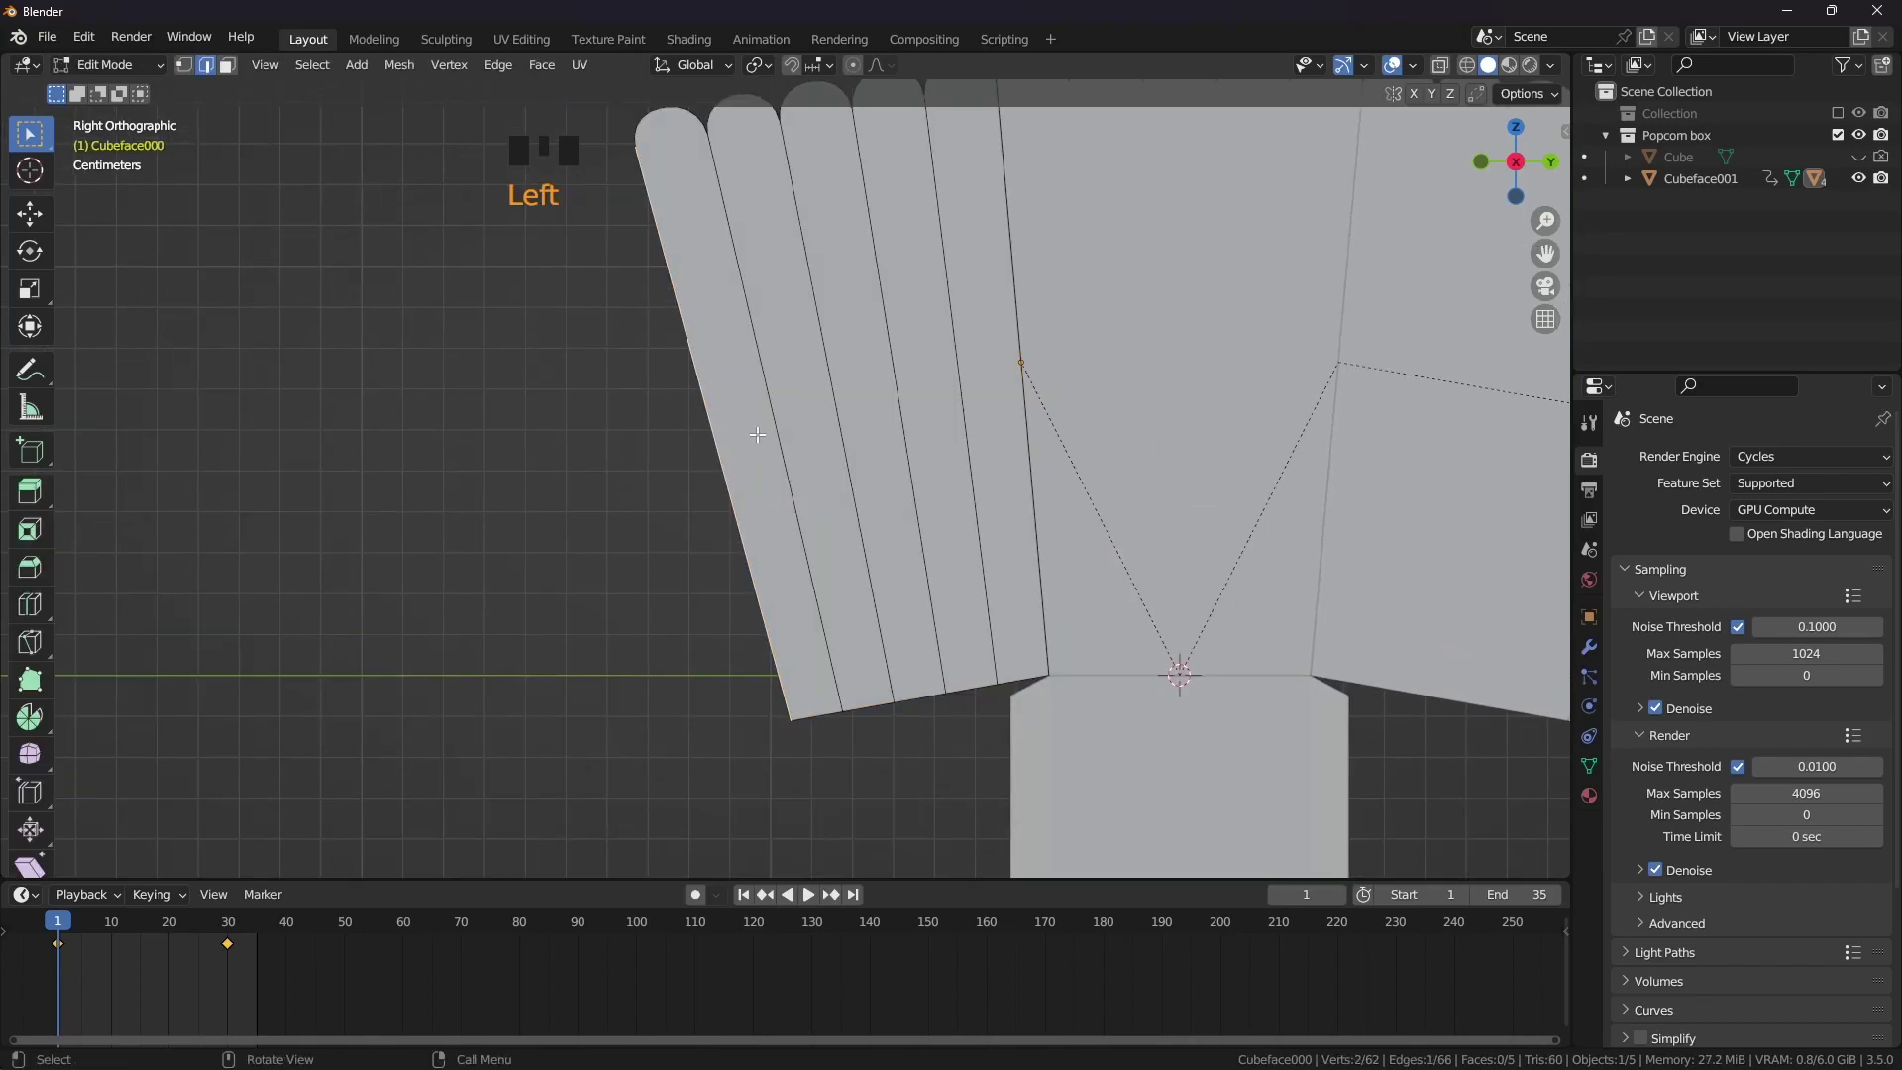
{"action": "key", "text": "e"}
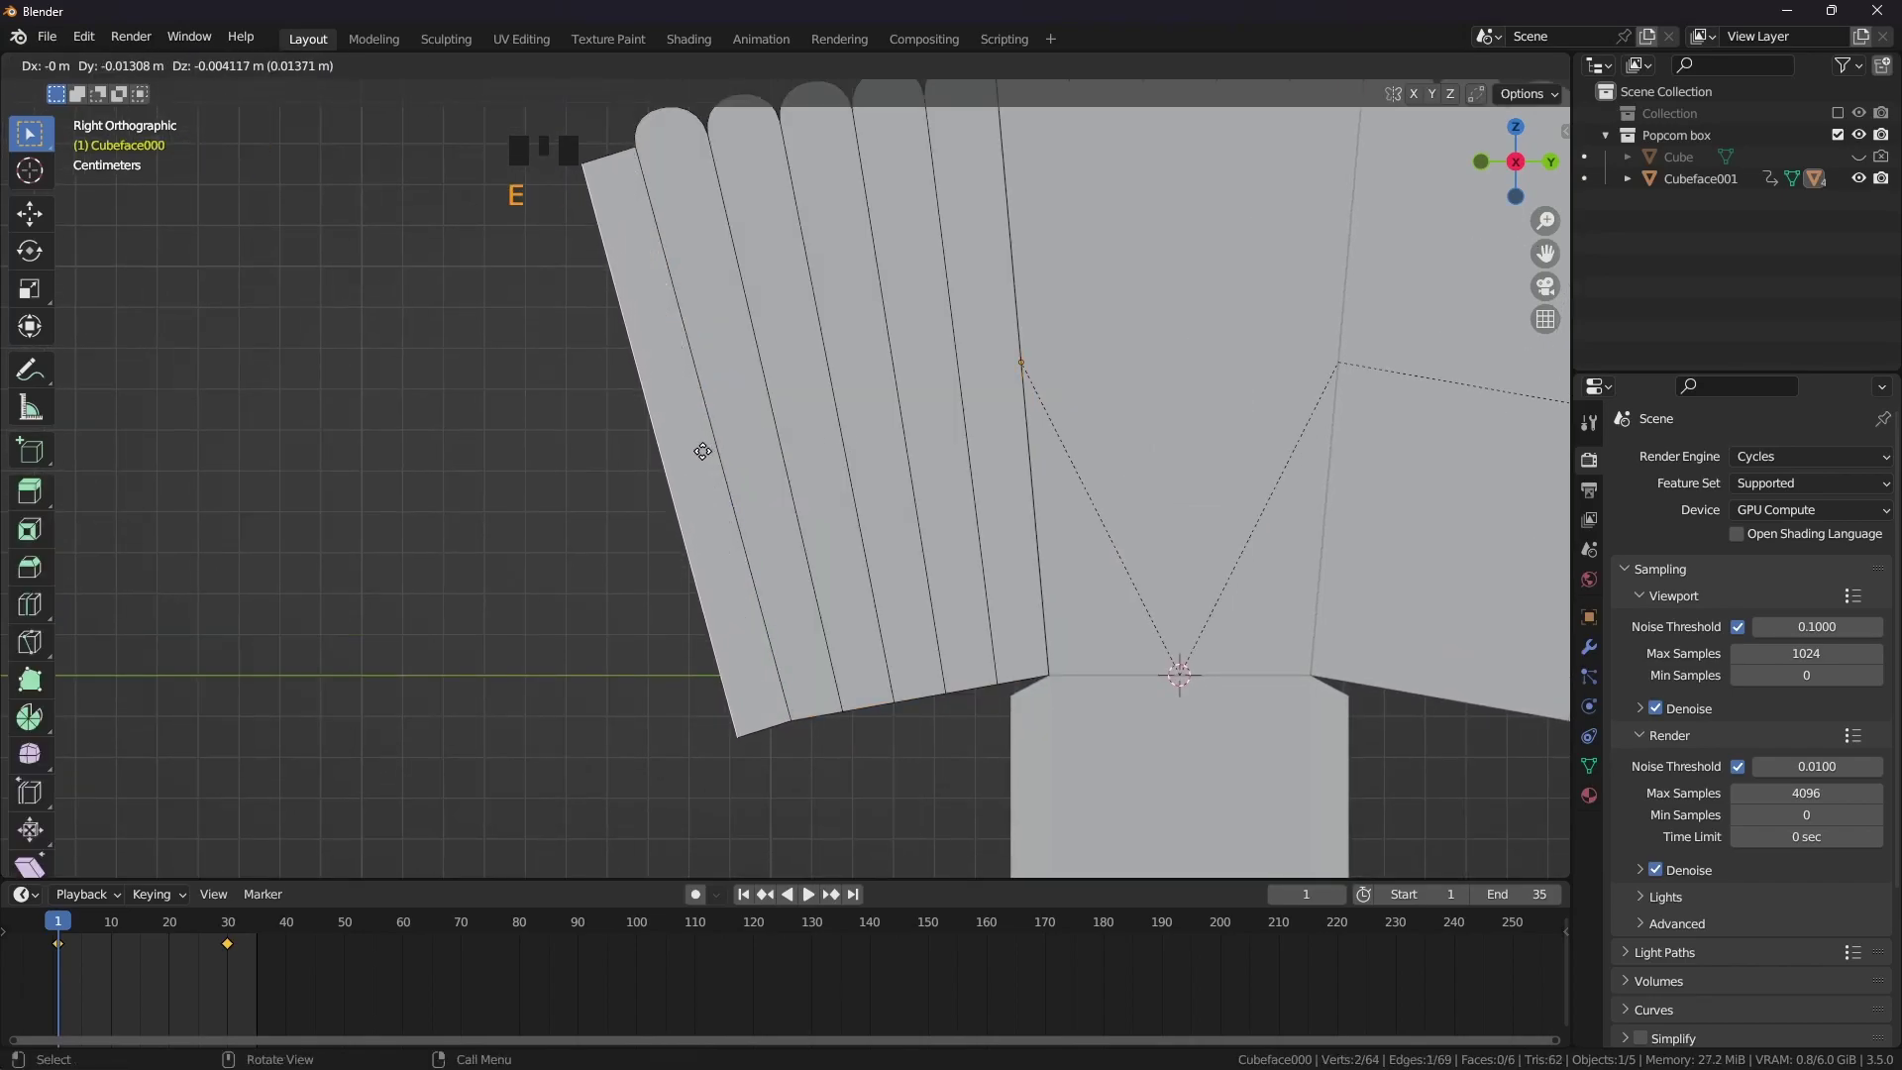
{"action": "left_click", "coordinate": [703, 452]}
Scale the glue flap's outer edge to about 0.88 and move it about 0.0025 m to even out the taper
{"action": "key", "text": "s"}
{"action": "left_click", "coordinate": [822, 562]}
{"action": "key", "text": "g"}
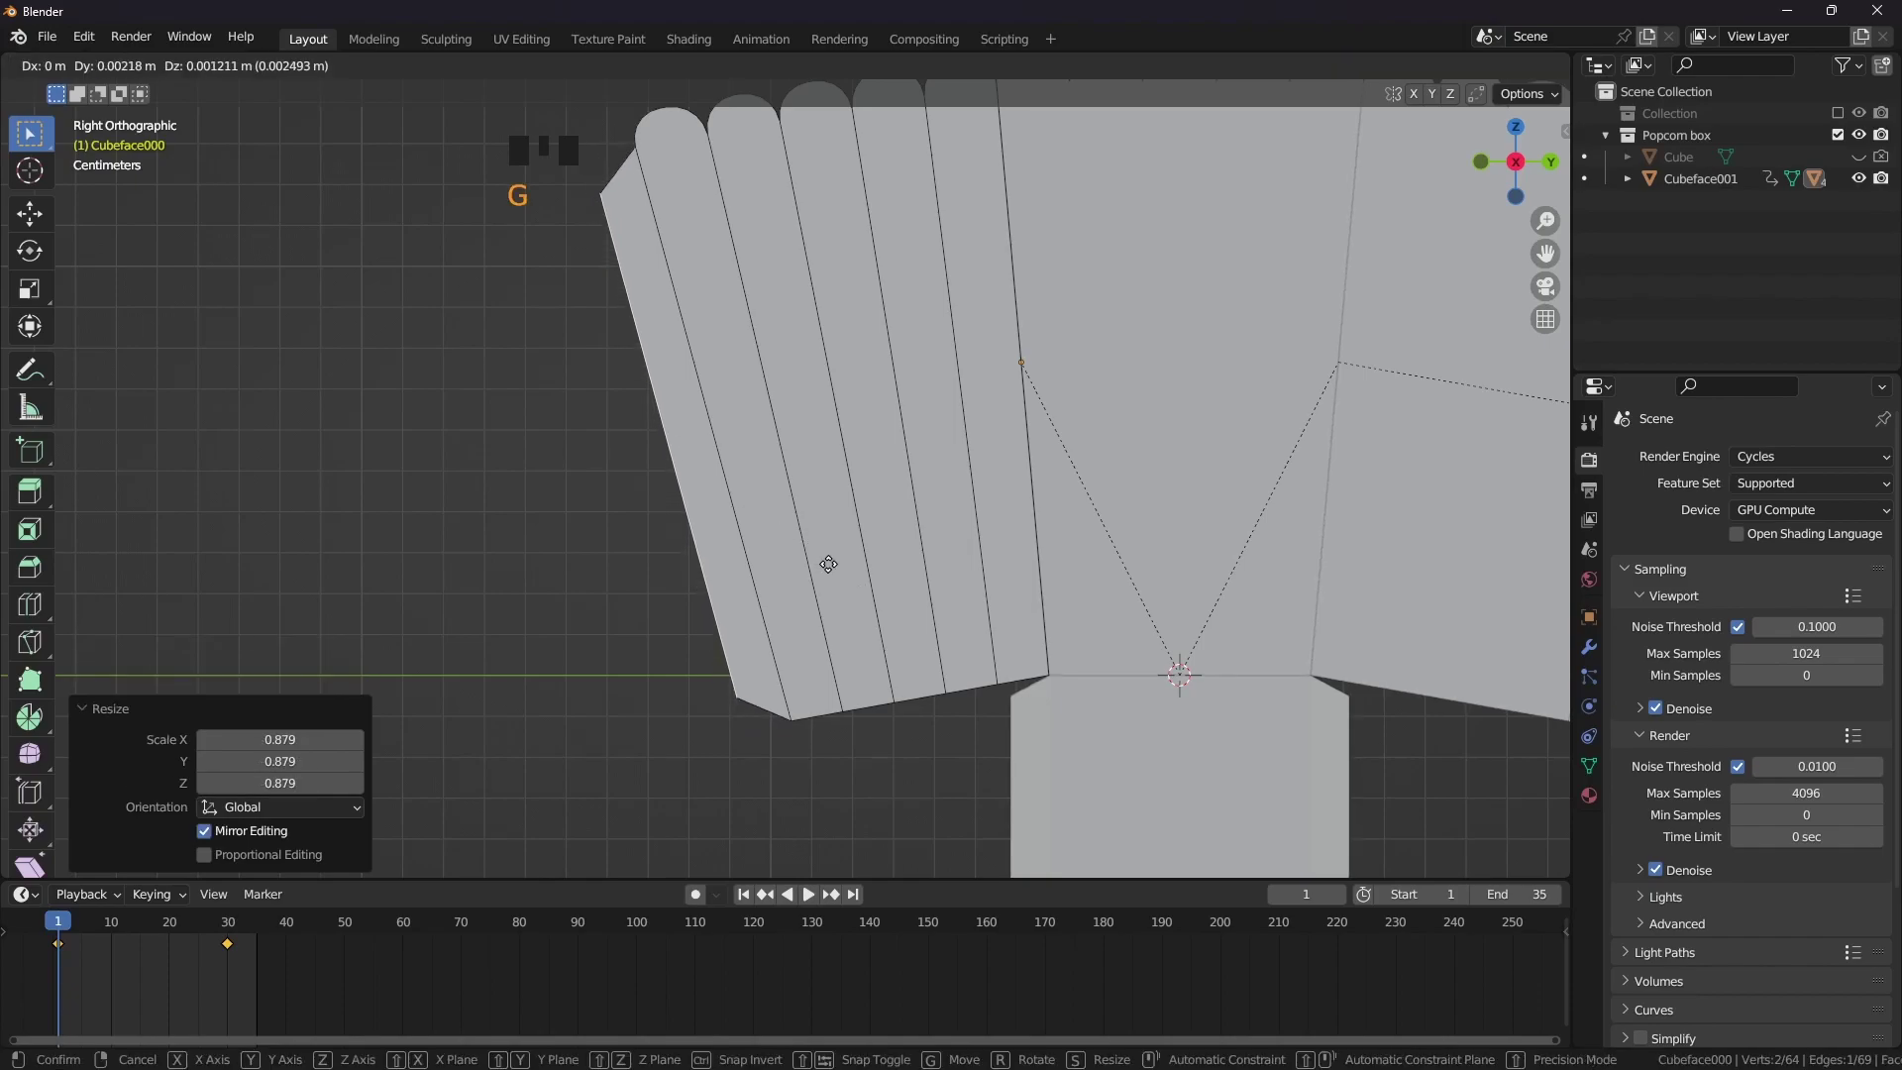
{"action": "left_click", "coordinate": [828, 564]}
{"action": "scroll", "coordinate": [828, 564], "scroll_direction": "down", "scroll_amount": 2}
{"action": "middle_click_drag", "start_coordinate": [973, 525], "coordinate": [897, 525], "text": "shift"}
{"action": "key", "text": "Tab"}
Add a Basis shape key and a second shape key, Key 1, to the base panel
{"action": "left_click", "coordinate": [895, 519]}
{"action": "scroll", "coordinate": [913, 543], "scroll_direction": "up", "scroll_amount": 2}
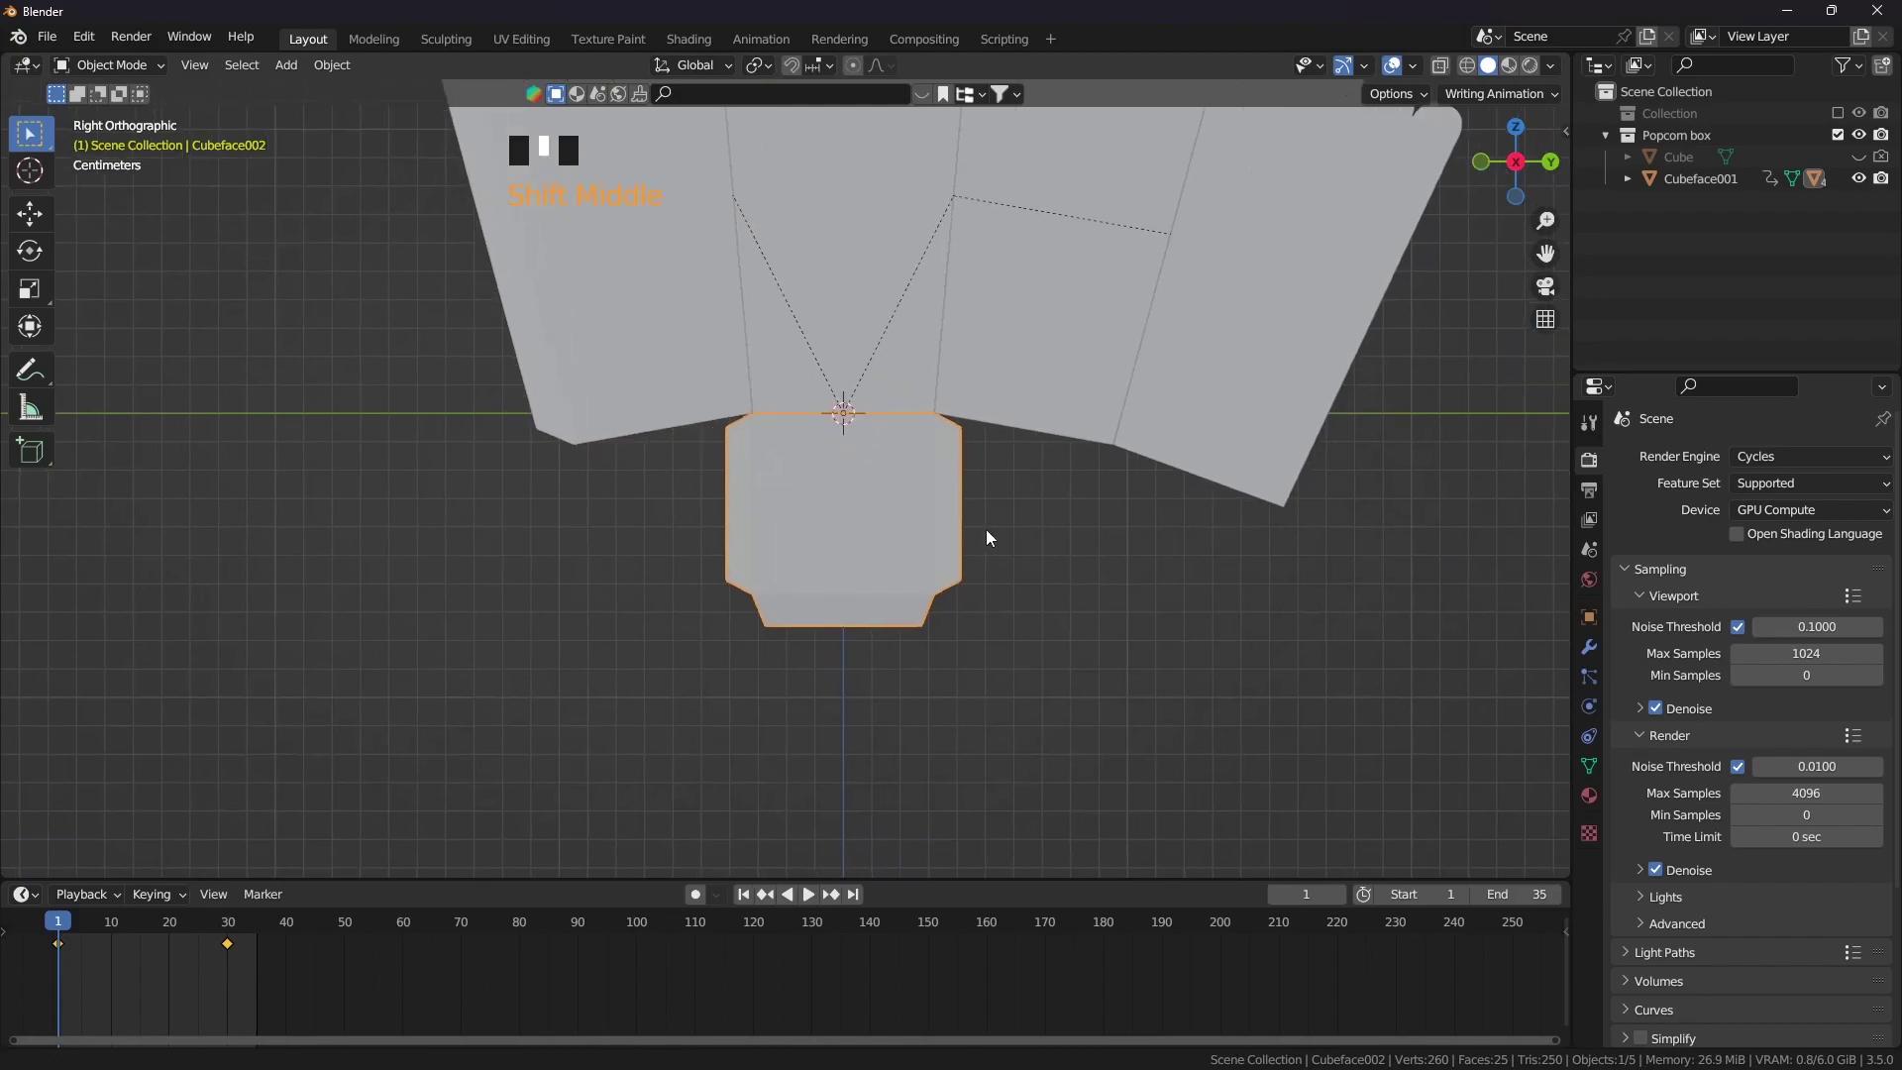
{"action": "middle_click_drag", "start_coordinate": [937, 458], "coordinate": [906, 489], "text": "shift"}
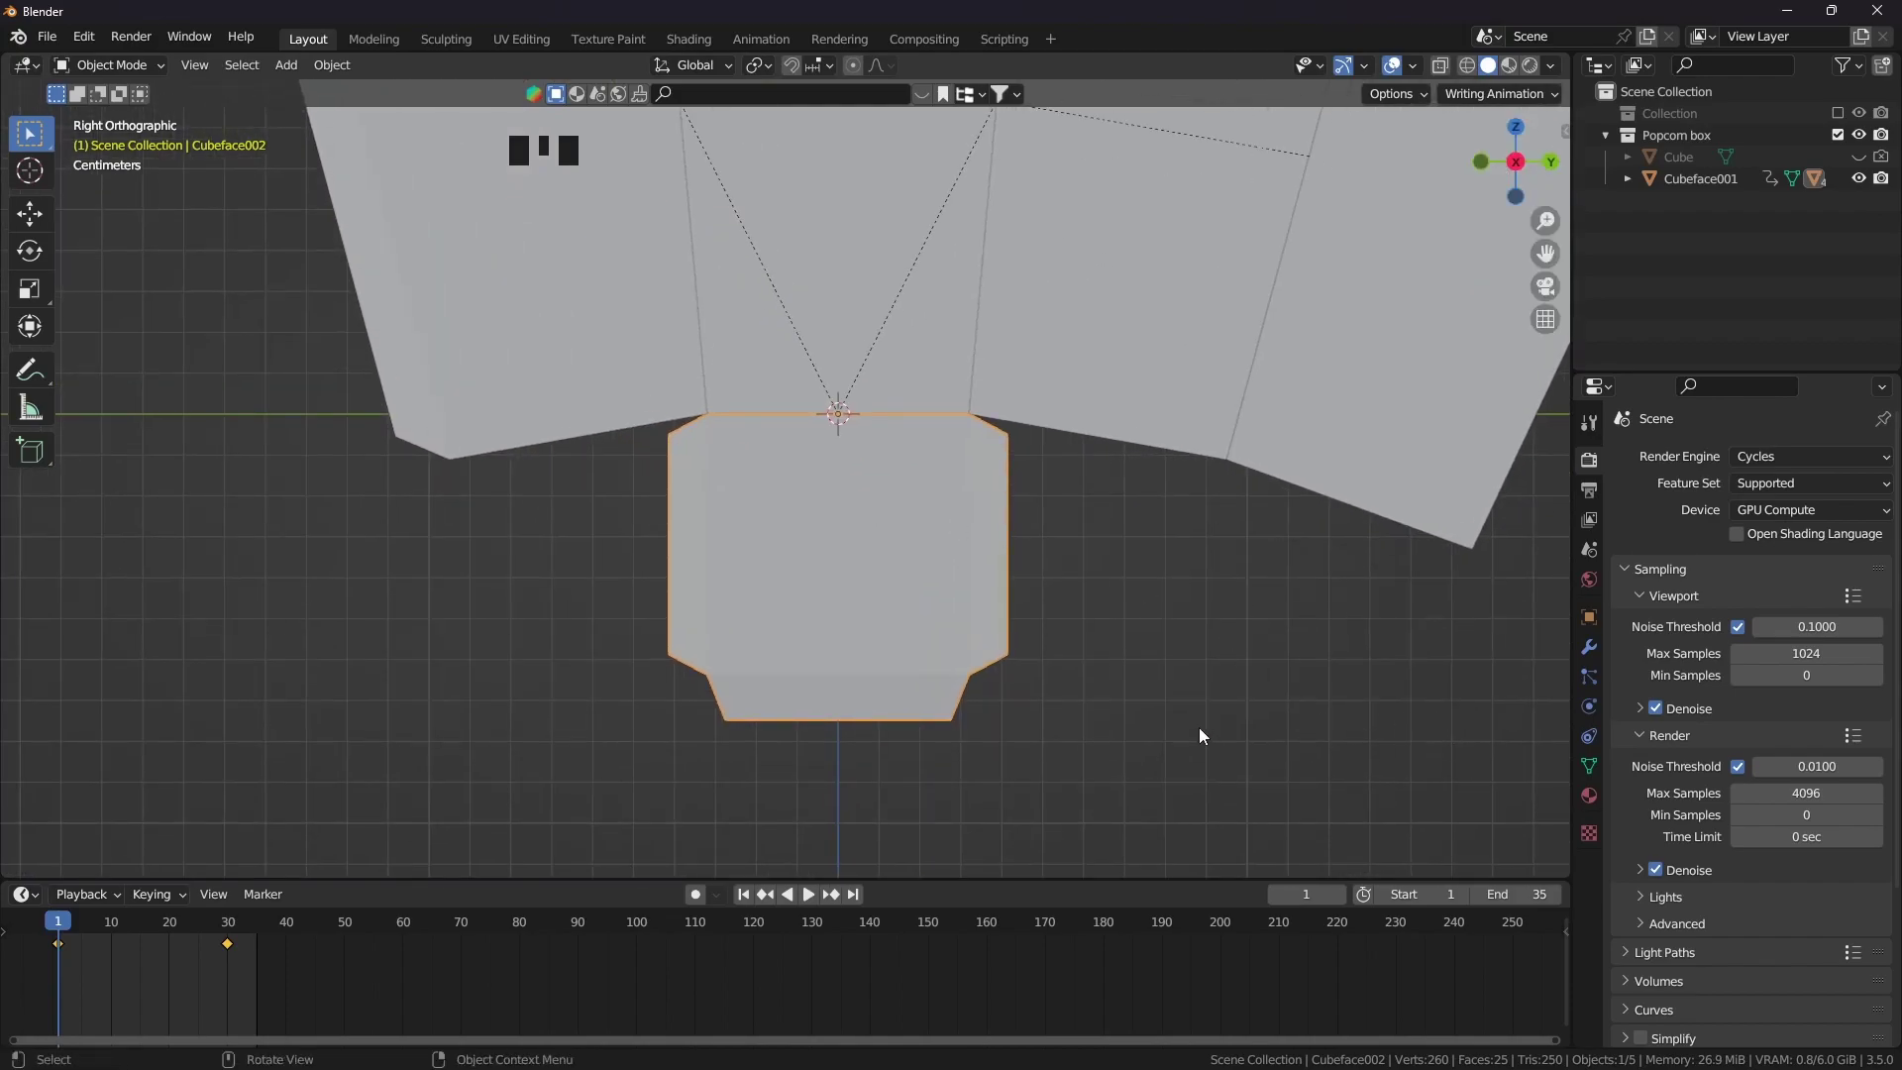
{"action": "left_click", "coordinate": [1588, 765]}
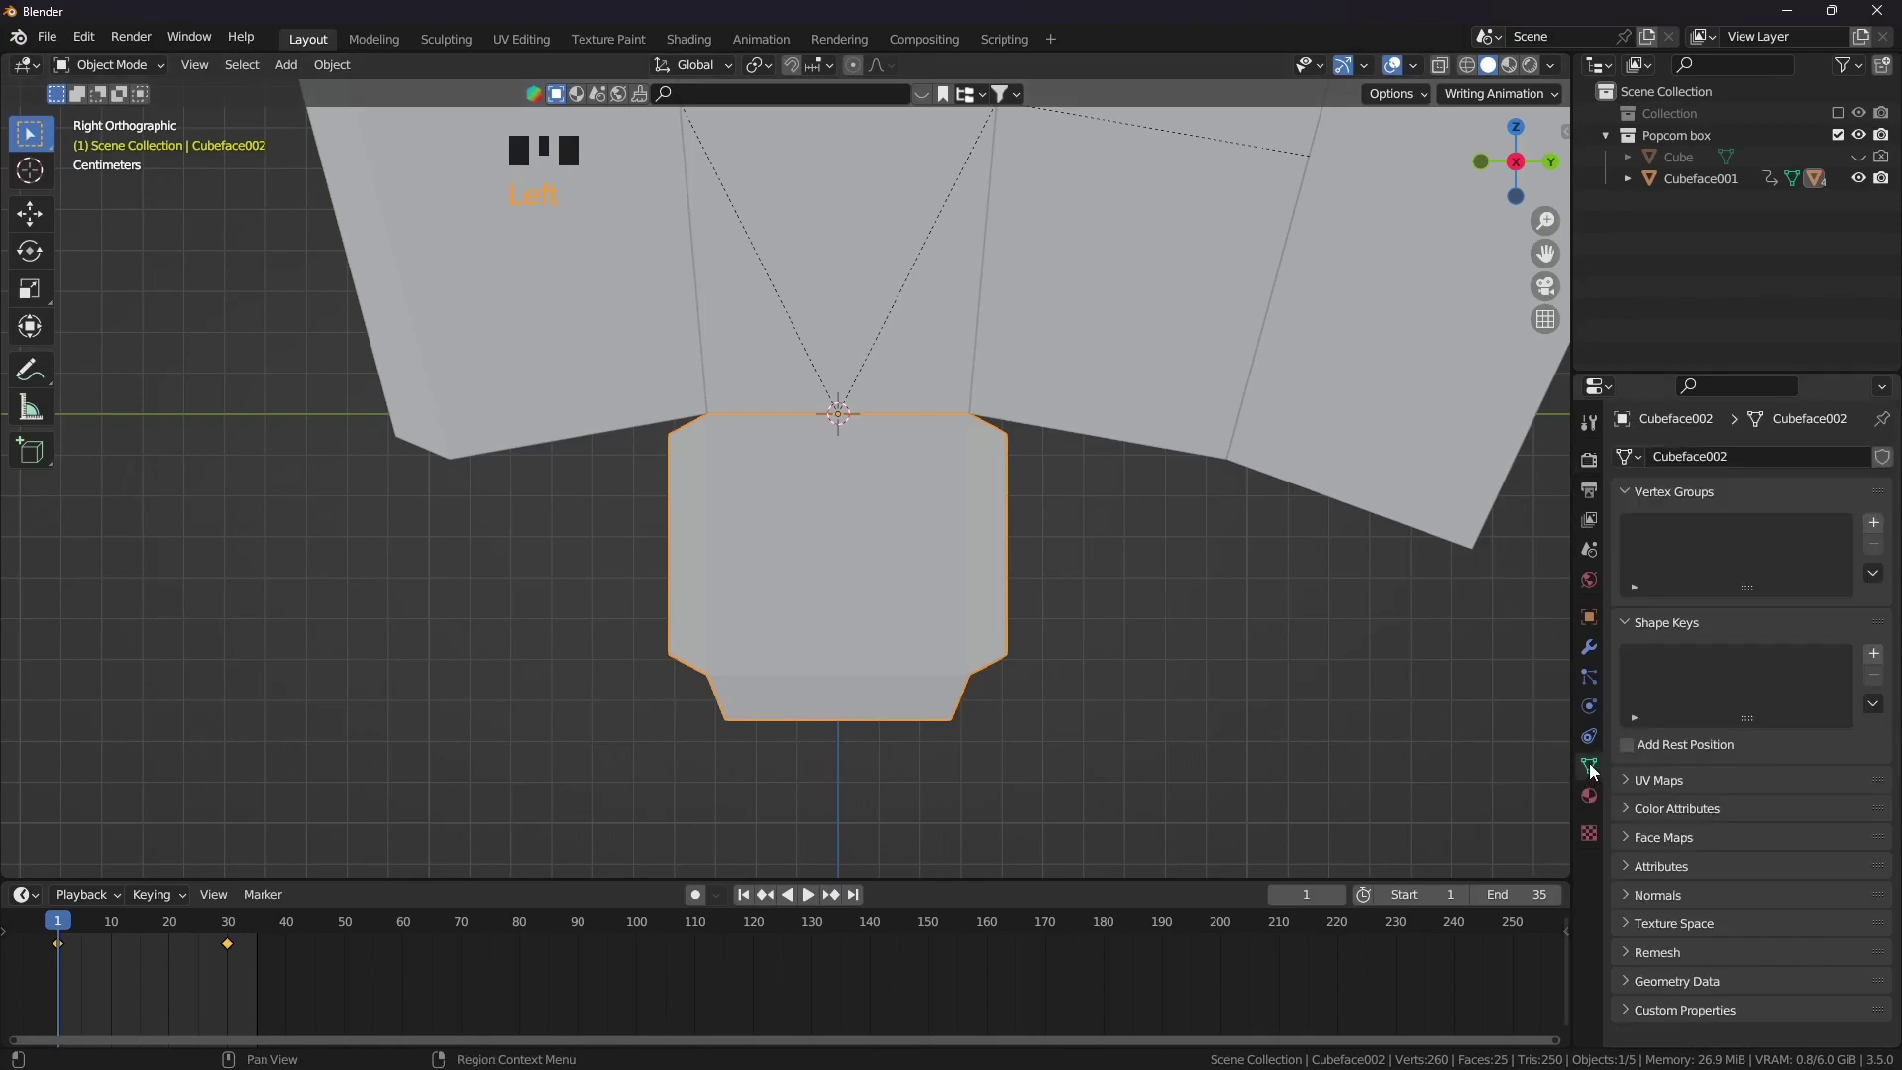
{"action": "left_click", "coordinate": [1873, 655]}
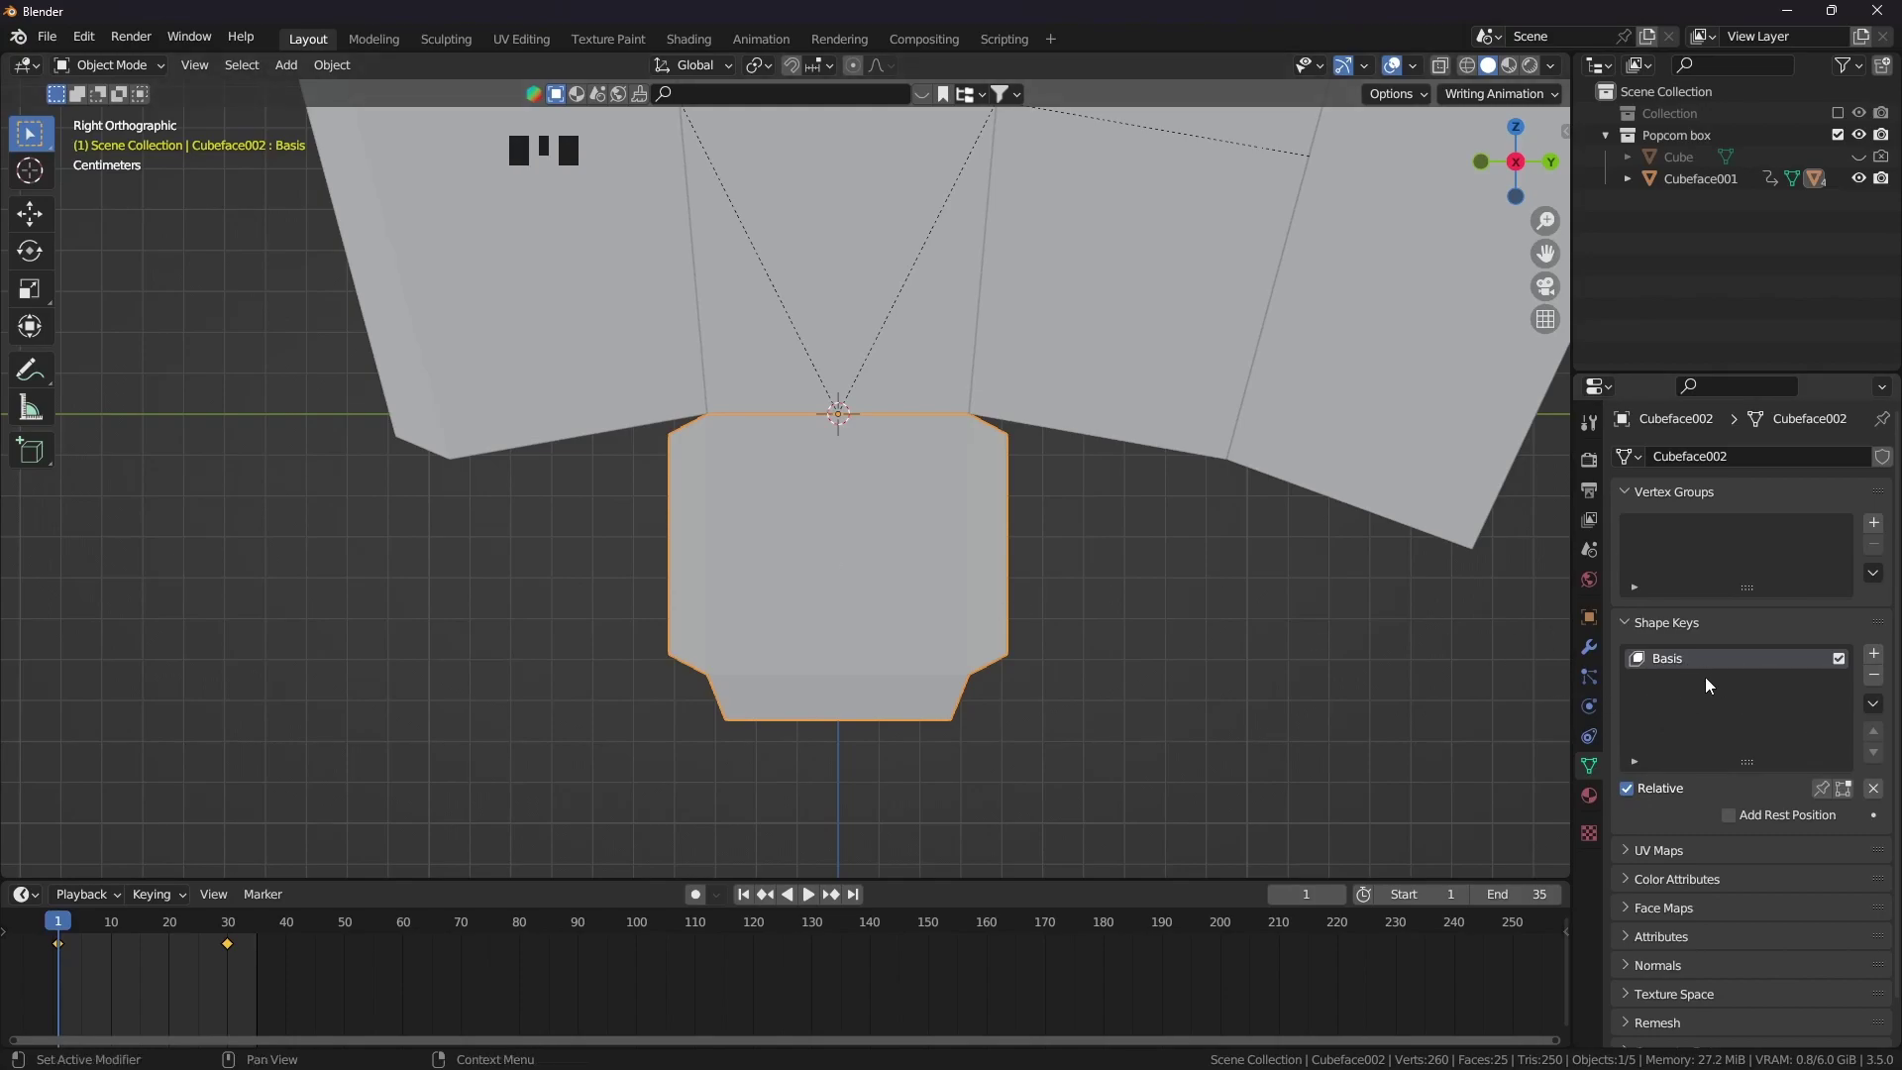
{"action": "left_click", "coordinate": [1873, 654]}
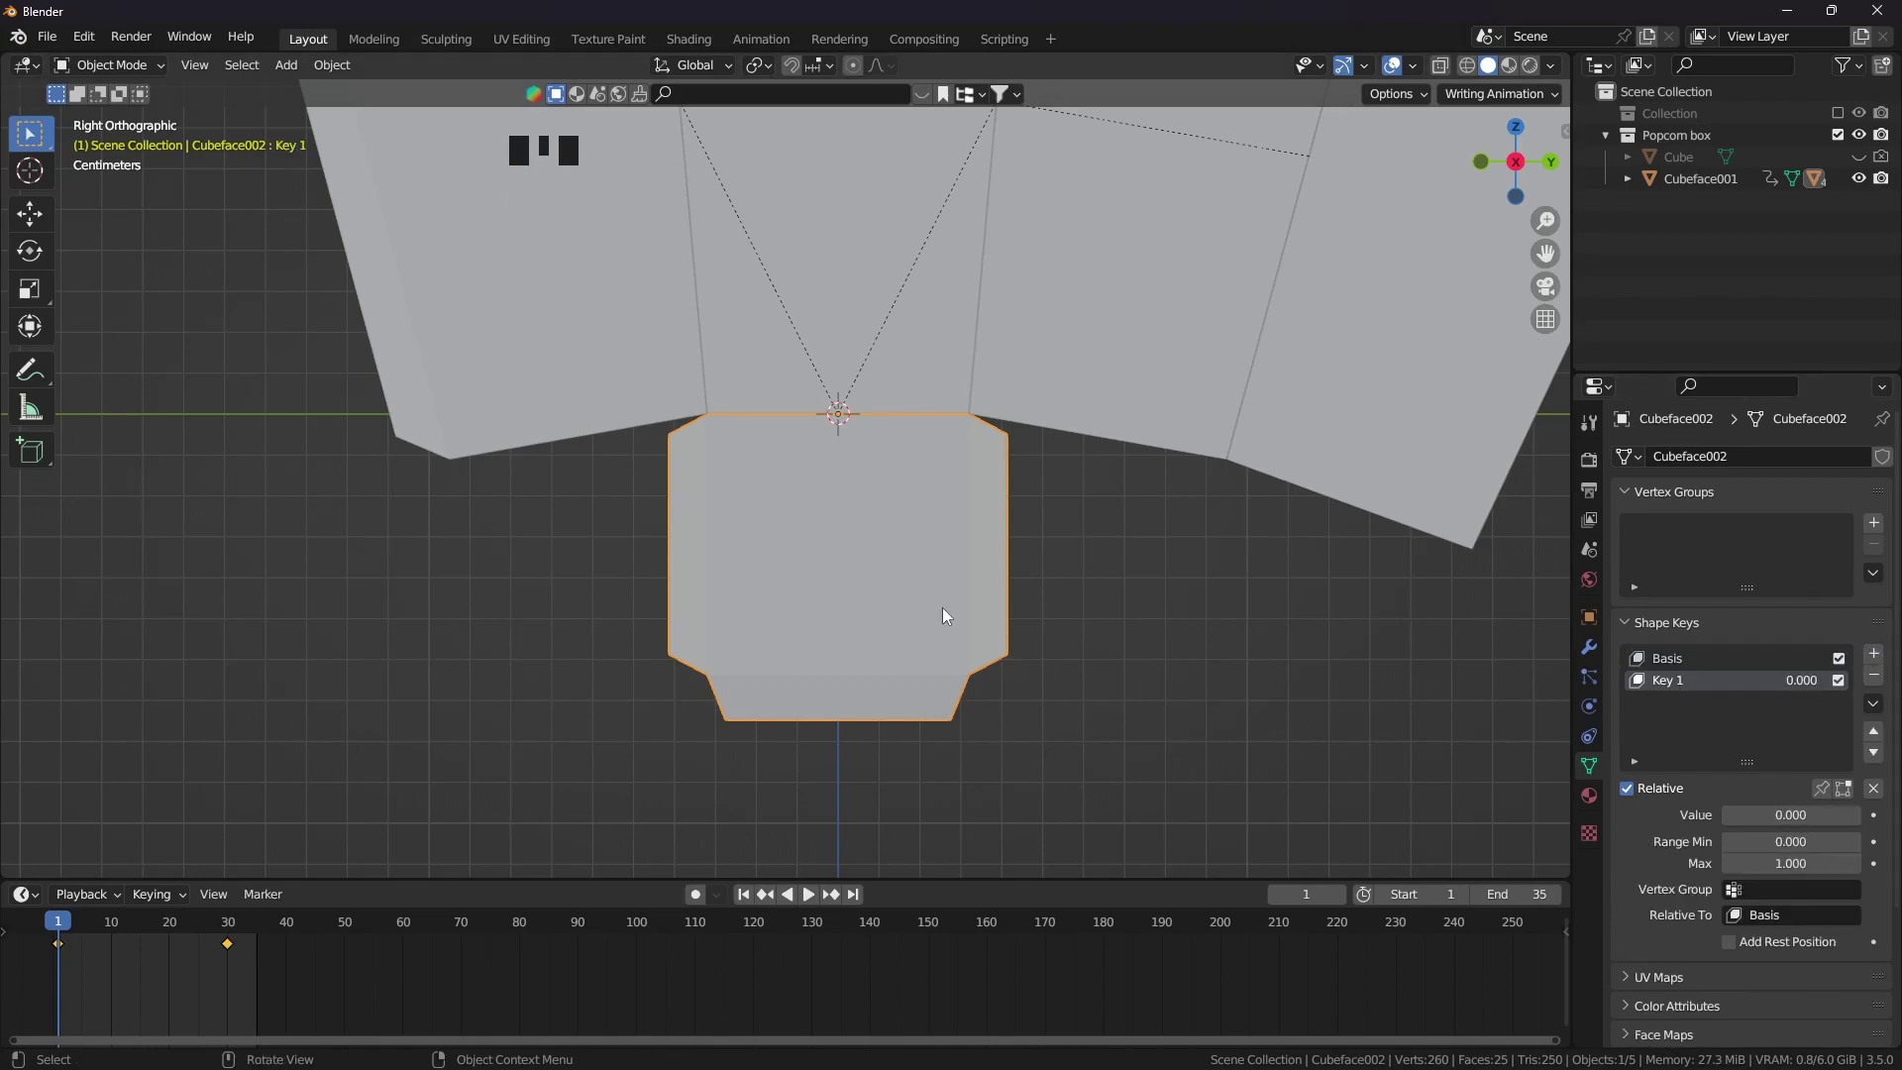
In Key 1, rotate the base panel's left side flap -93° about local Y around its fold edge
{"action": "key", "text": "Tab"}
{"action": "middle_click_drag", "start_coordinate": [823, 546], "coordinate": [841, 516], "text": "shift"}
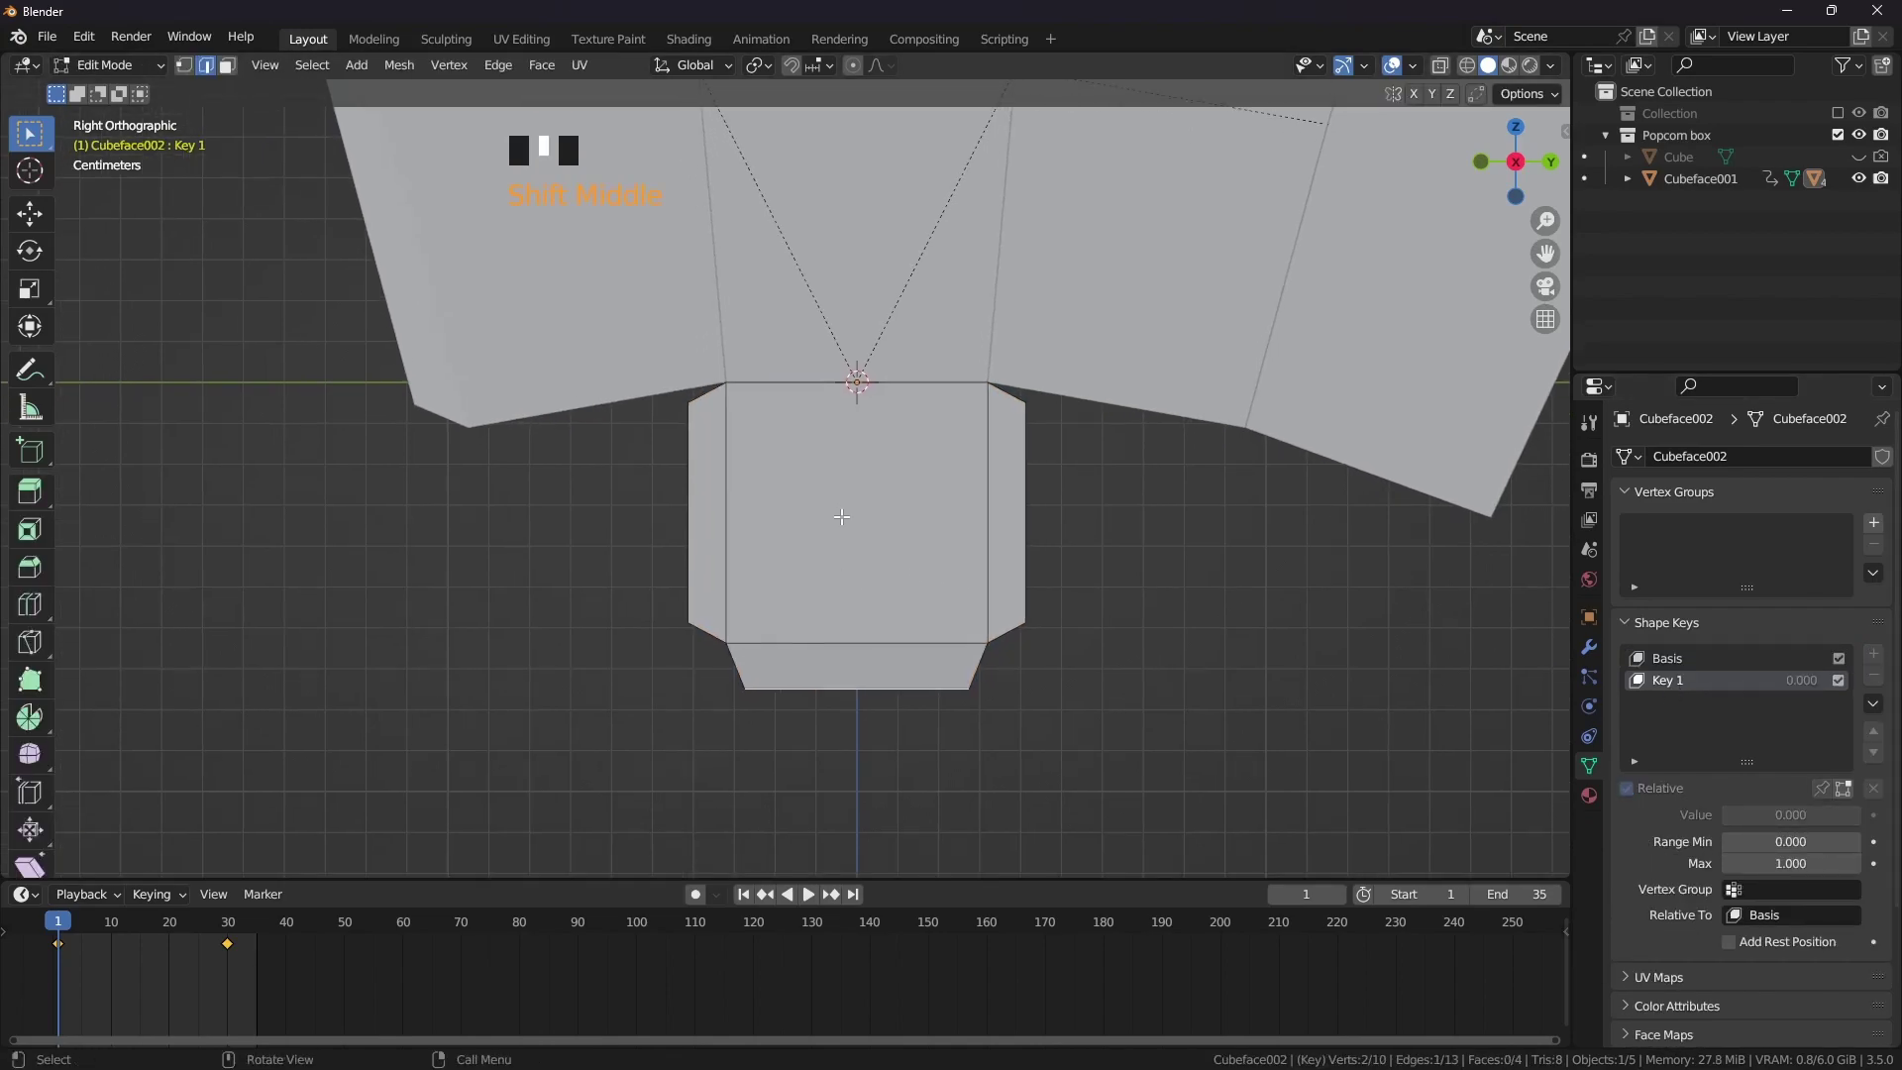
{"action": "left_click", "coordinate": [696, 441], "text": "shift"}
{"action": "left_click", "coordinate": [711, 634], "text": "shift"}
{"action": "left_click", "coordinate": [719, 580], "text": "shift"}
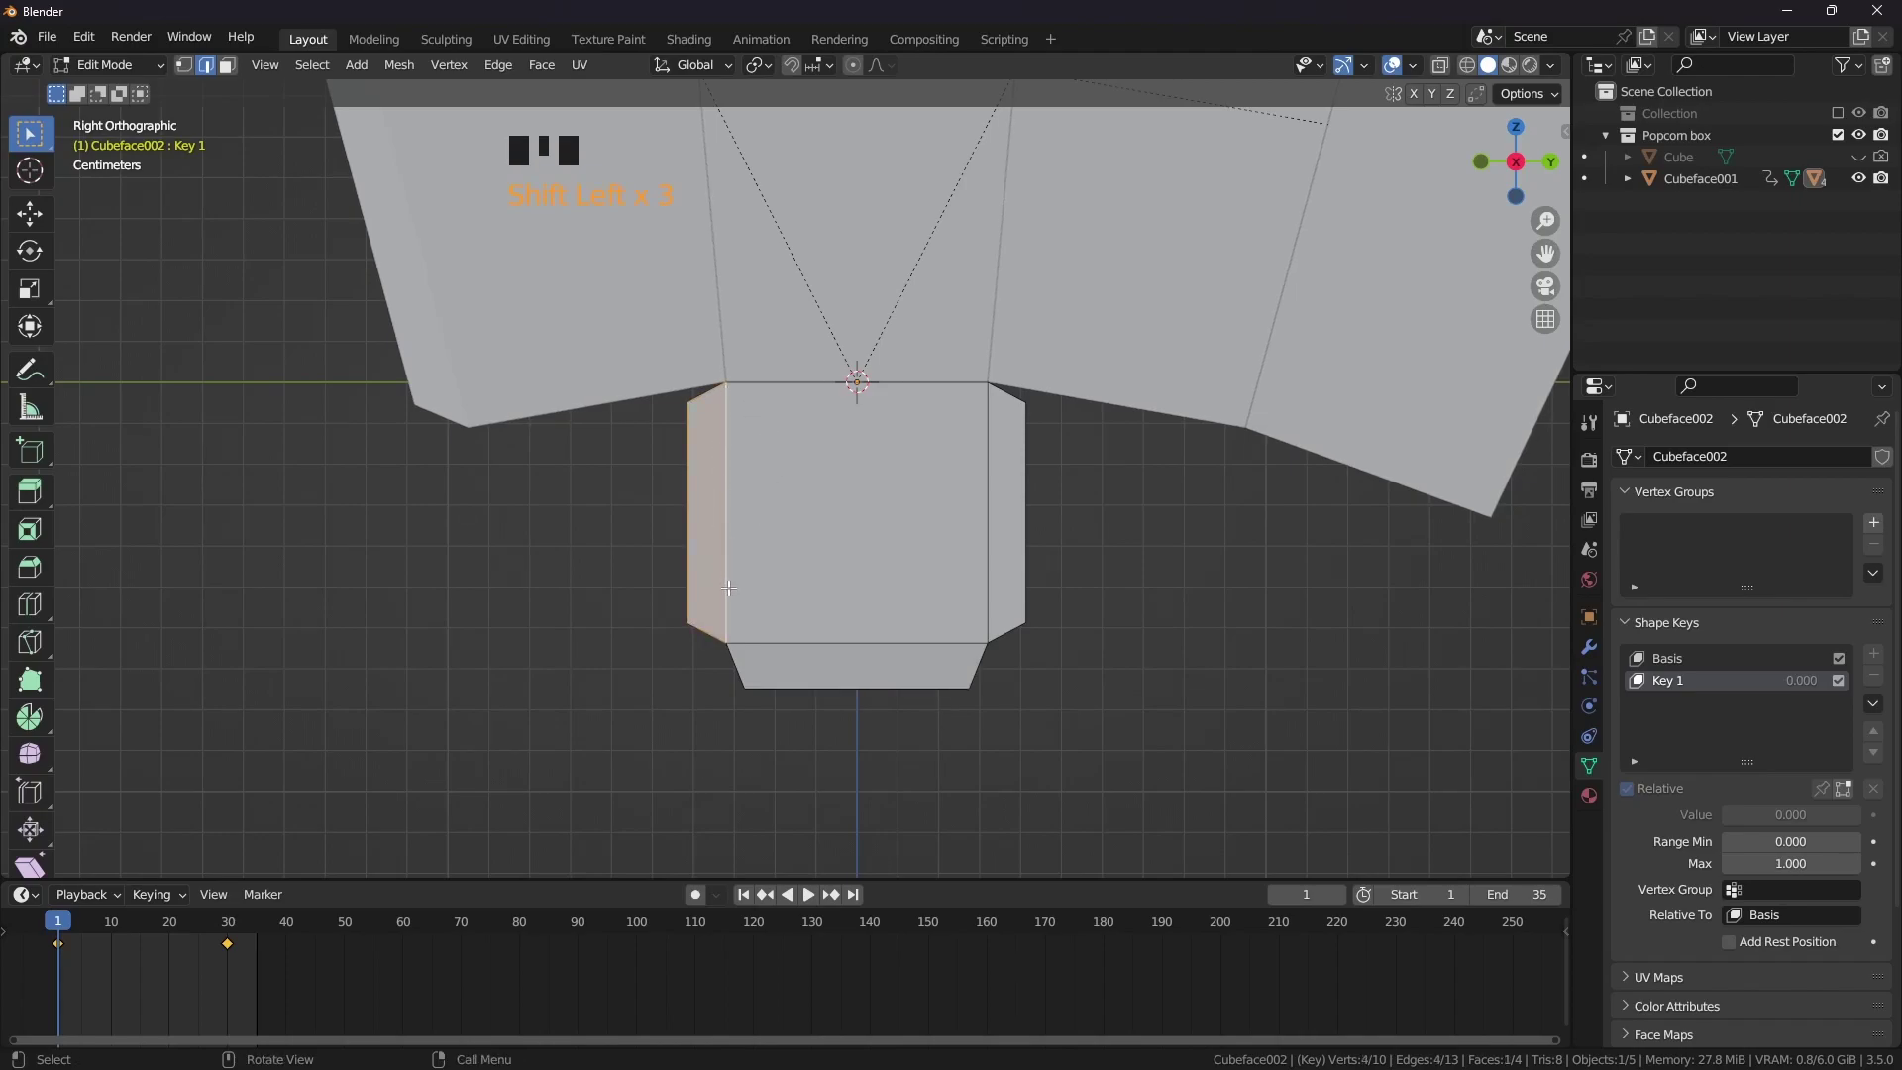
{"action": "key", "text": "period"}
{"action": "middle_click_drag", "start_coordinate": [690, 573], "coordinate": [748, 492]}
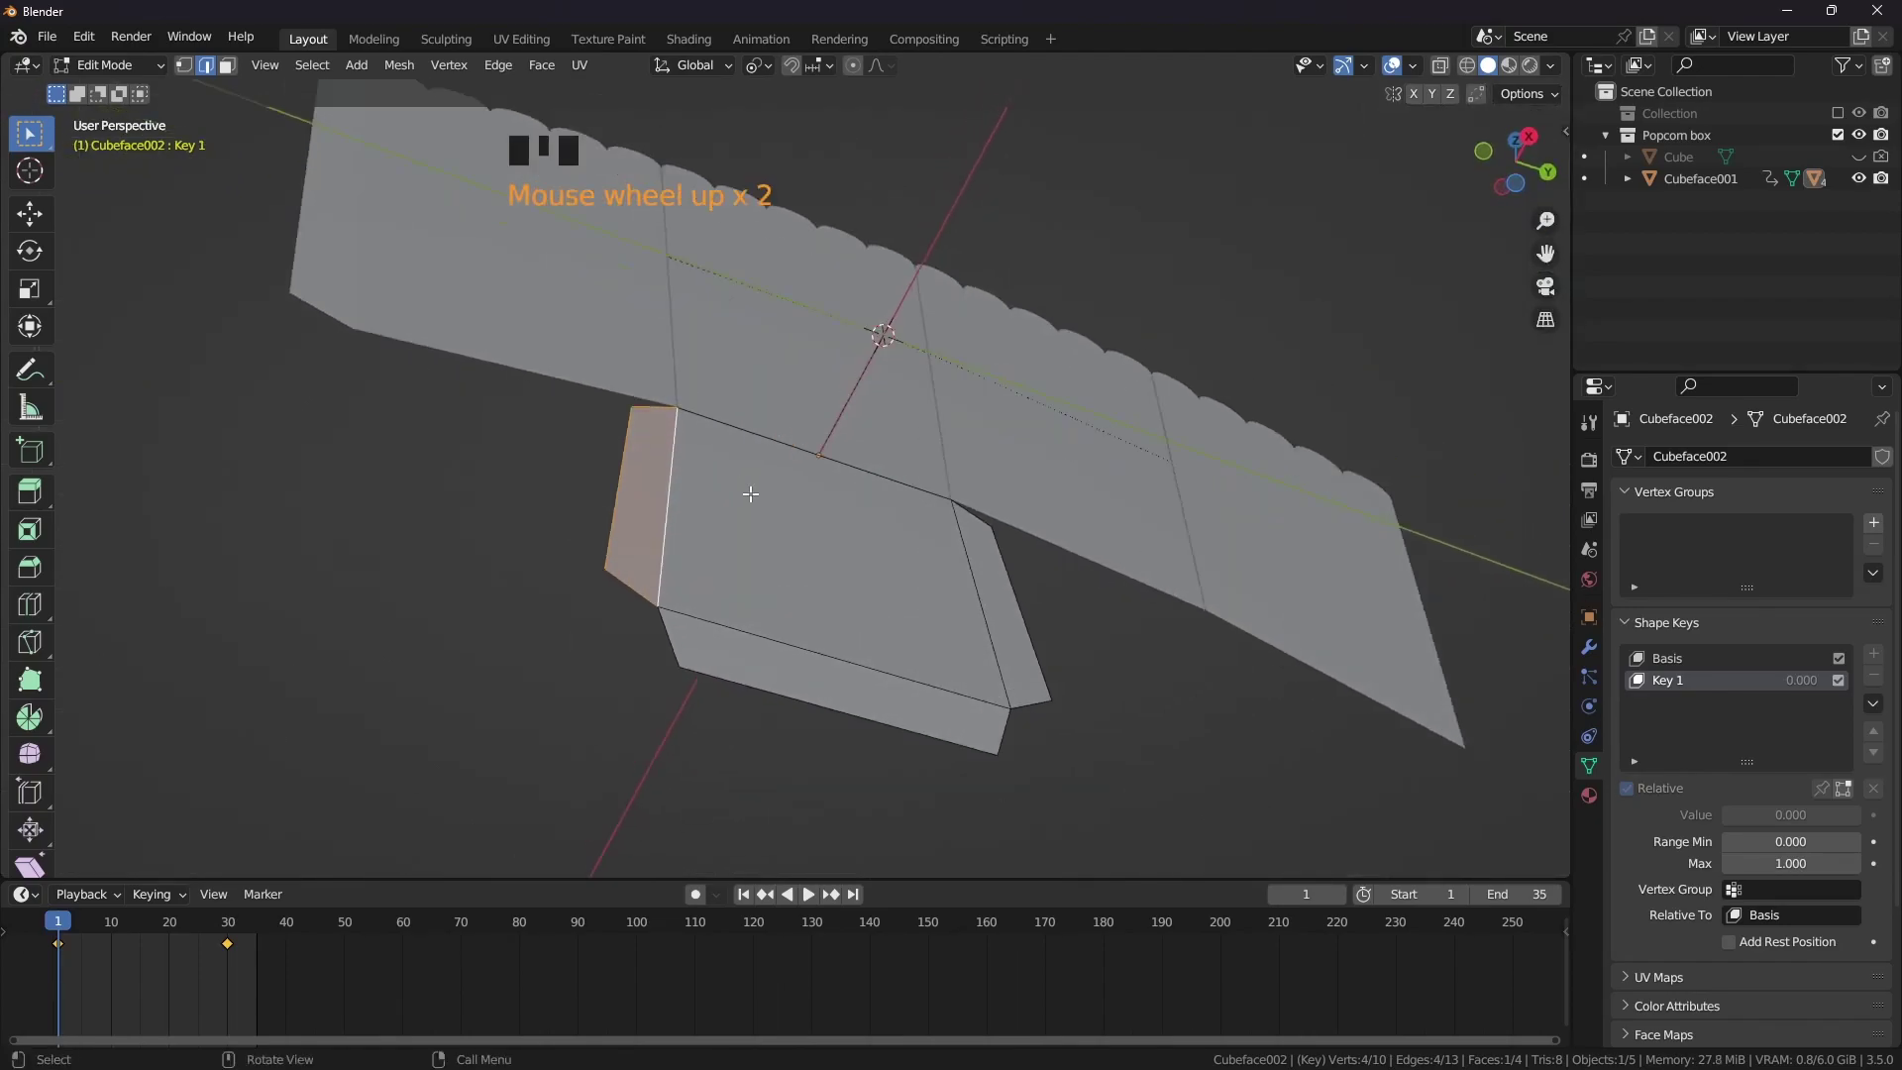
{"action": "key", "text": "r"}
{"action": "key", "text": "x"}
{"action": "key", "text": "x"}
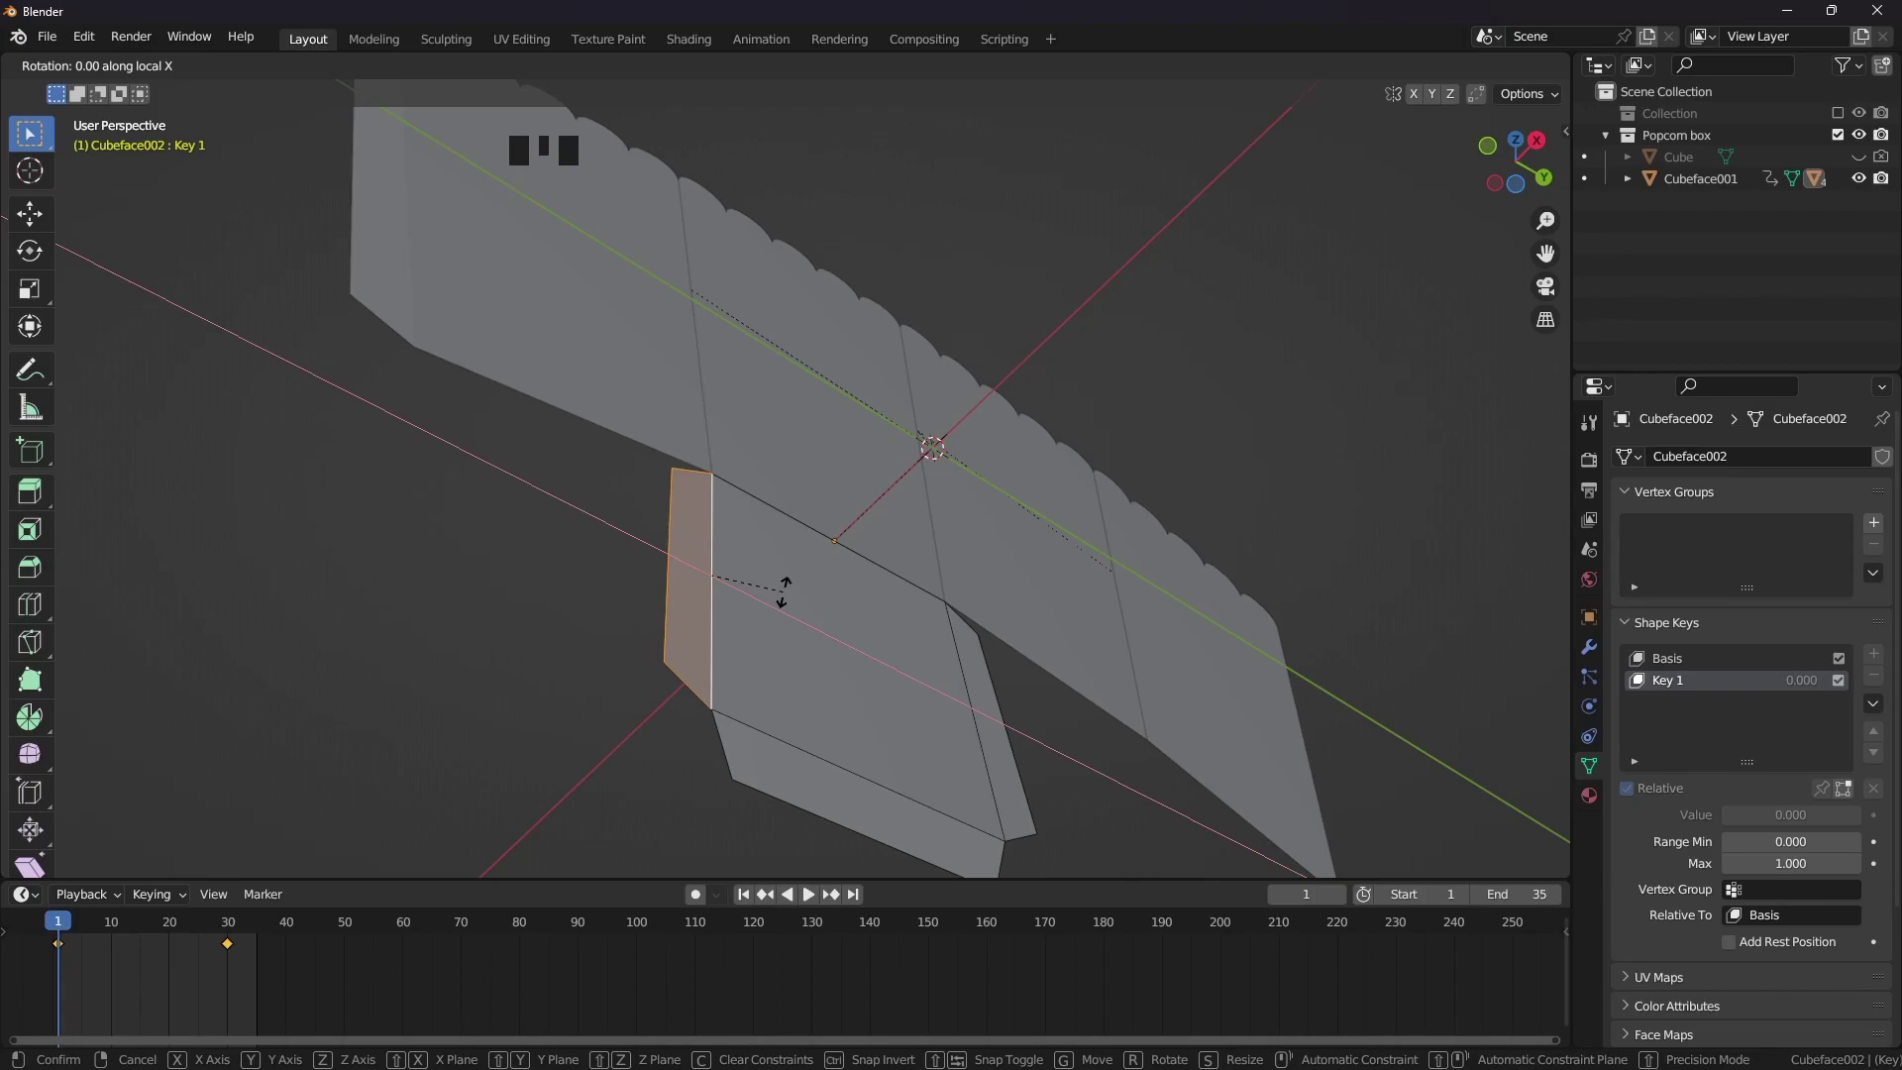
{"action": "key", "text": "y"}
{"action": "key", "text": "y"}
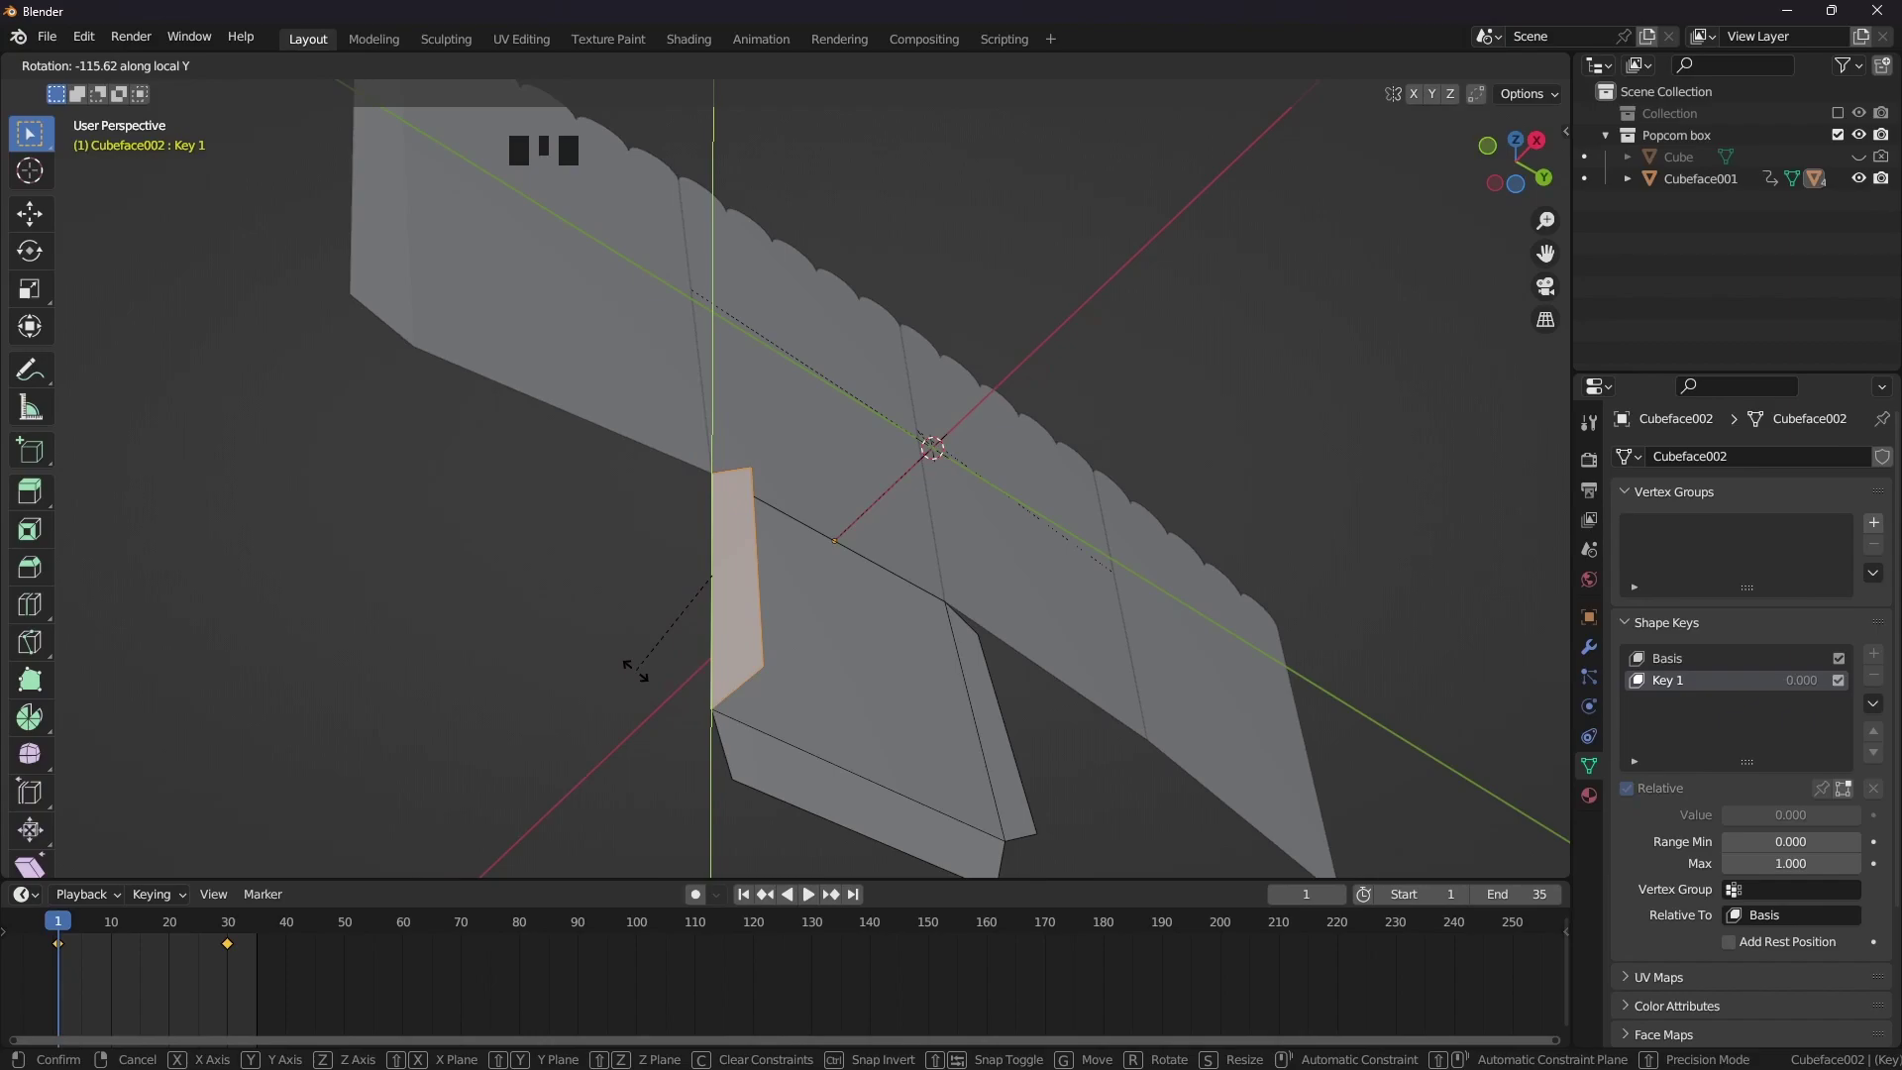
{"action": "type", "text": "-93"}
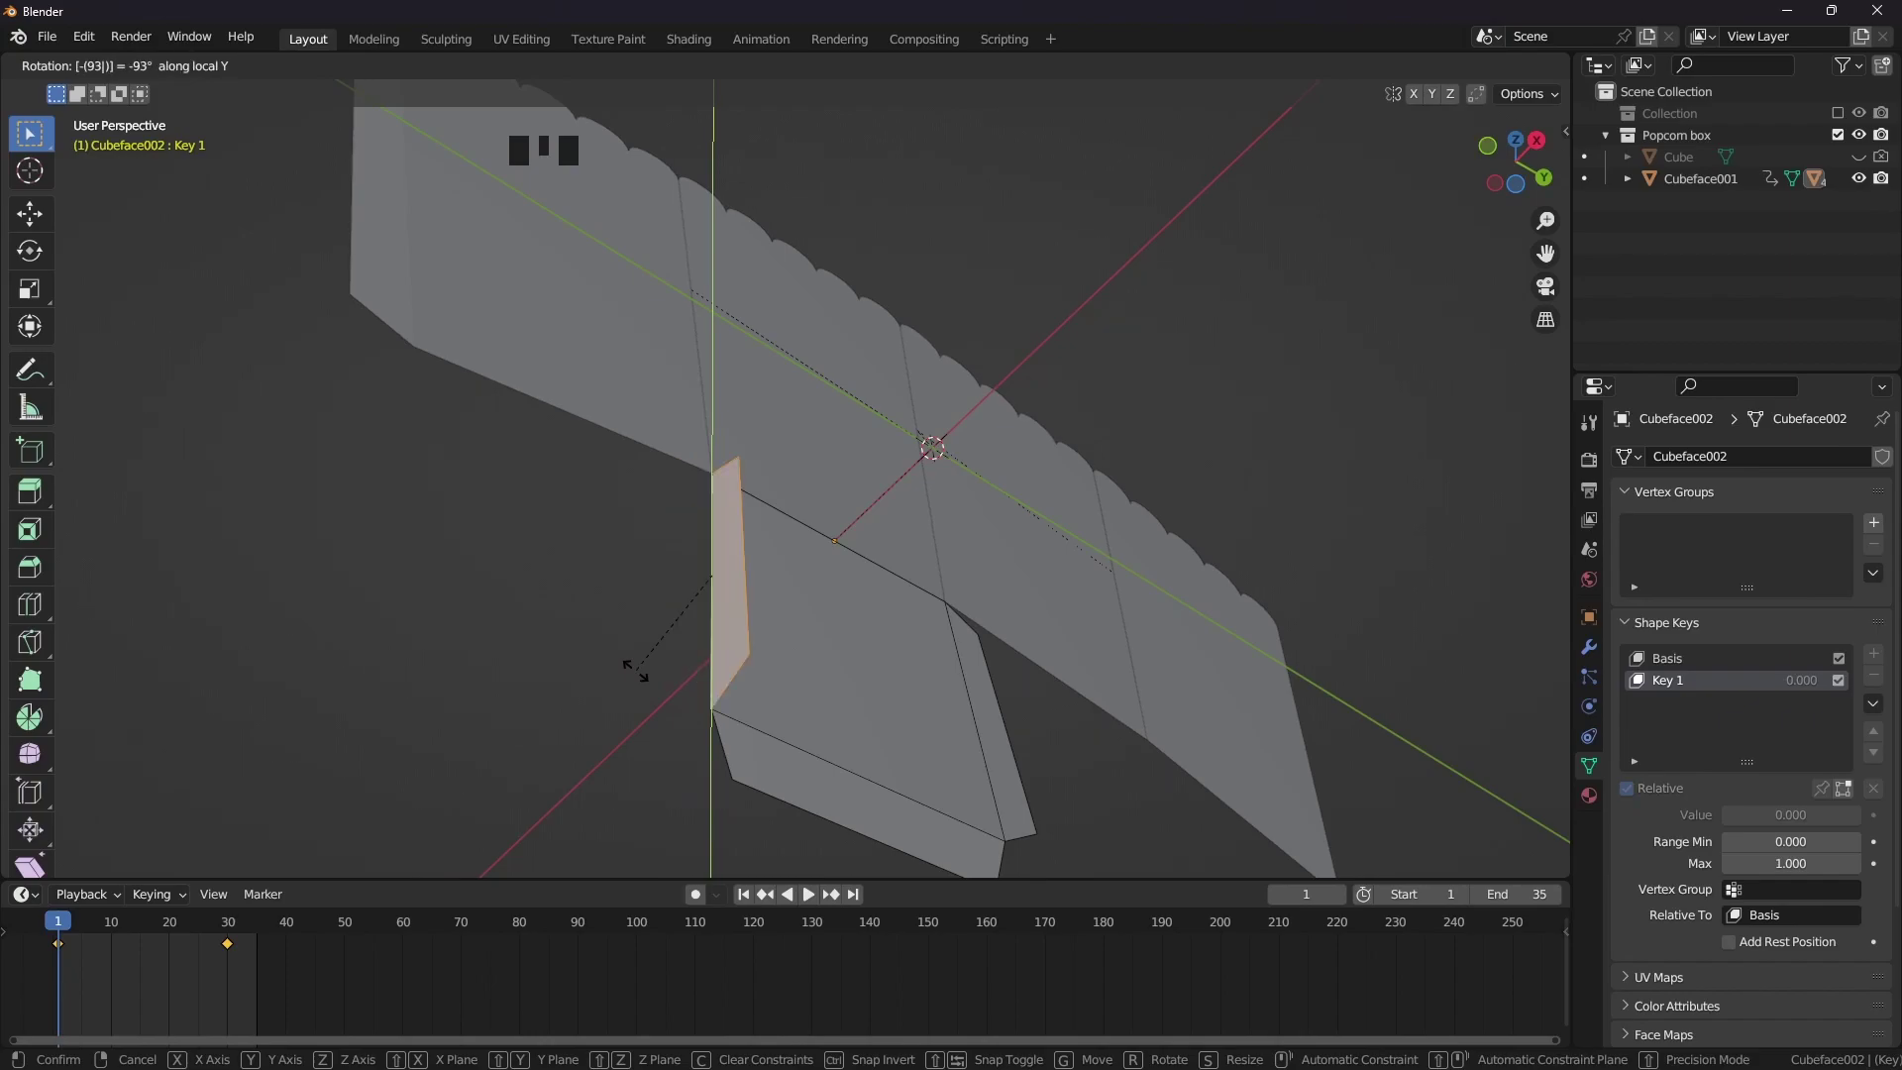
{"action": "key", "text": "Return"}
Rotate the base panel's right side flap 93° about local Y around its fold edge
{"action": "scroll", "coordinate": [637, 667], "scroll_direction": "up", "scroll_amount": 2}
{"action": "left_click", "coordinate": [929, 684]}
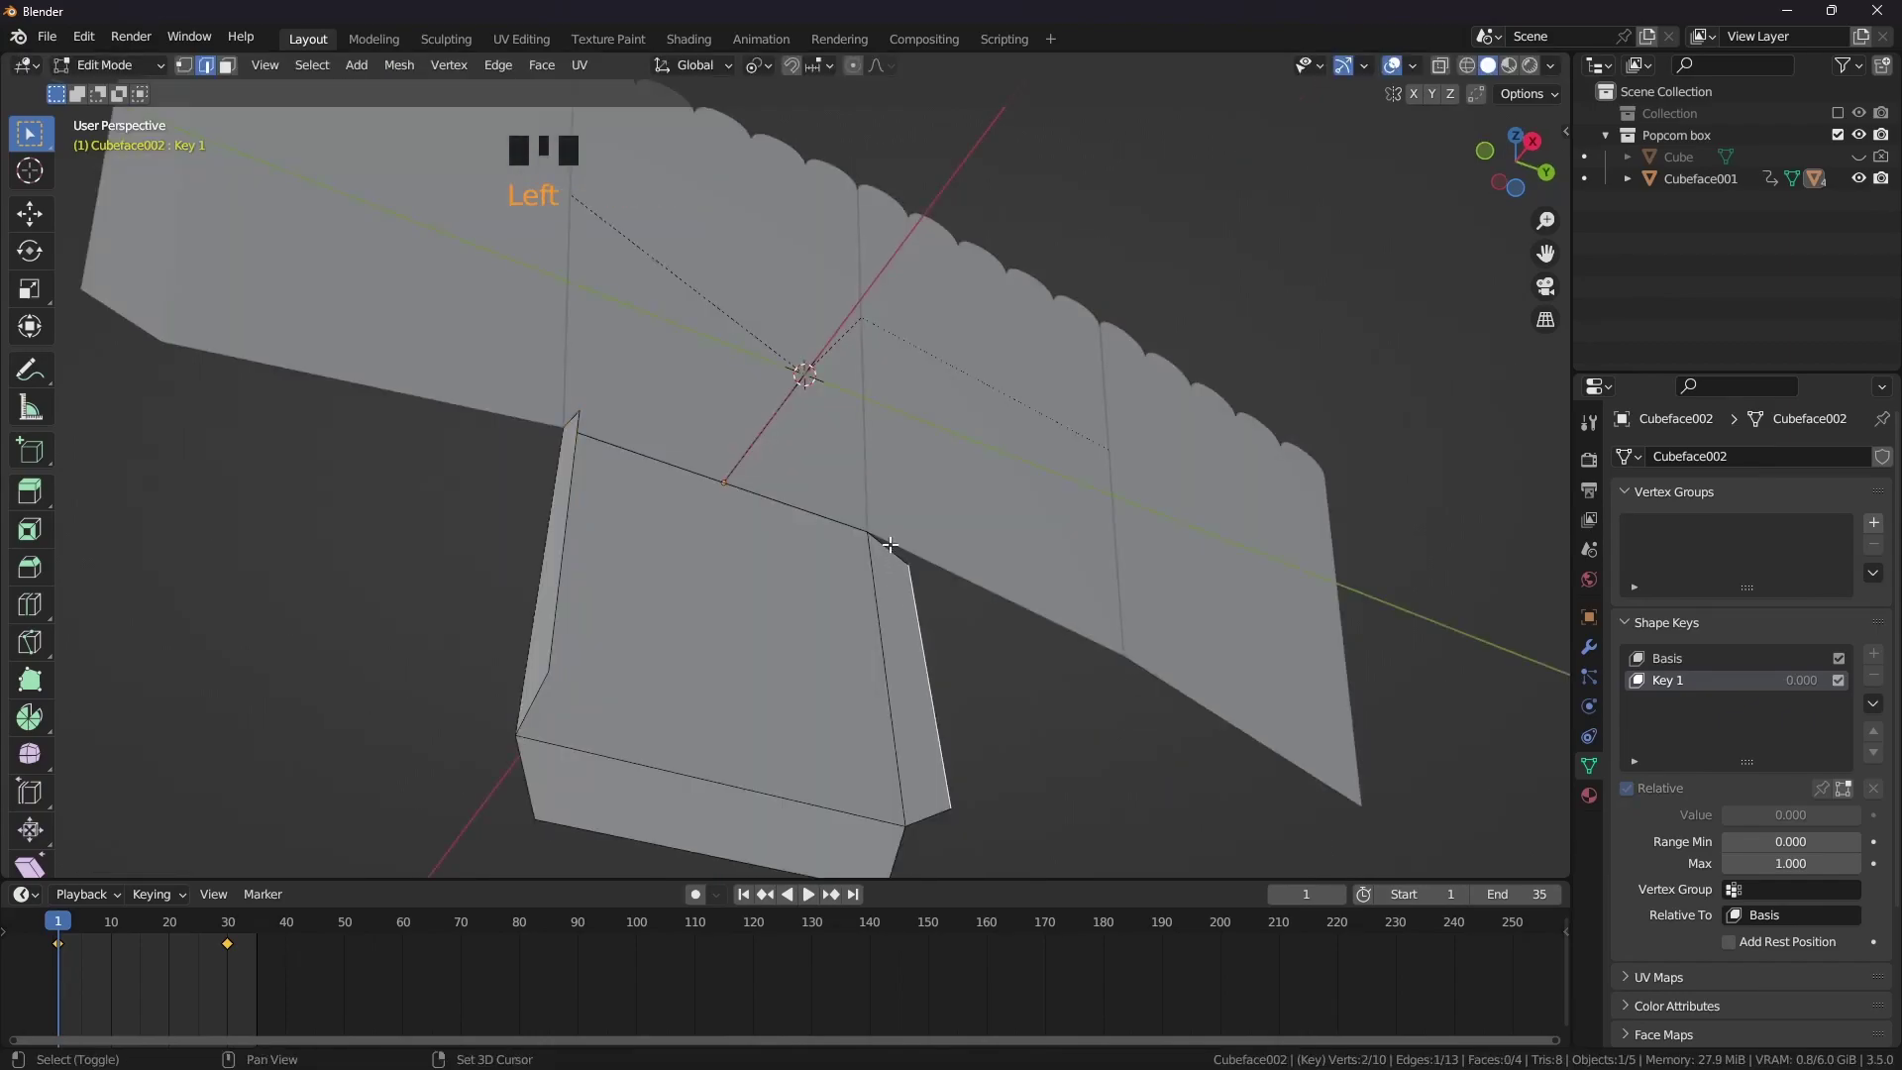
{"action": "left_click", "coordinate": [890, 723], "text": "shift"}
{"action": "left_click", "coordinate": [923, 802], "text": "shift"}
{"action": "left_click", "coordinate": [891, 701], "text": "shift"}
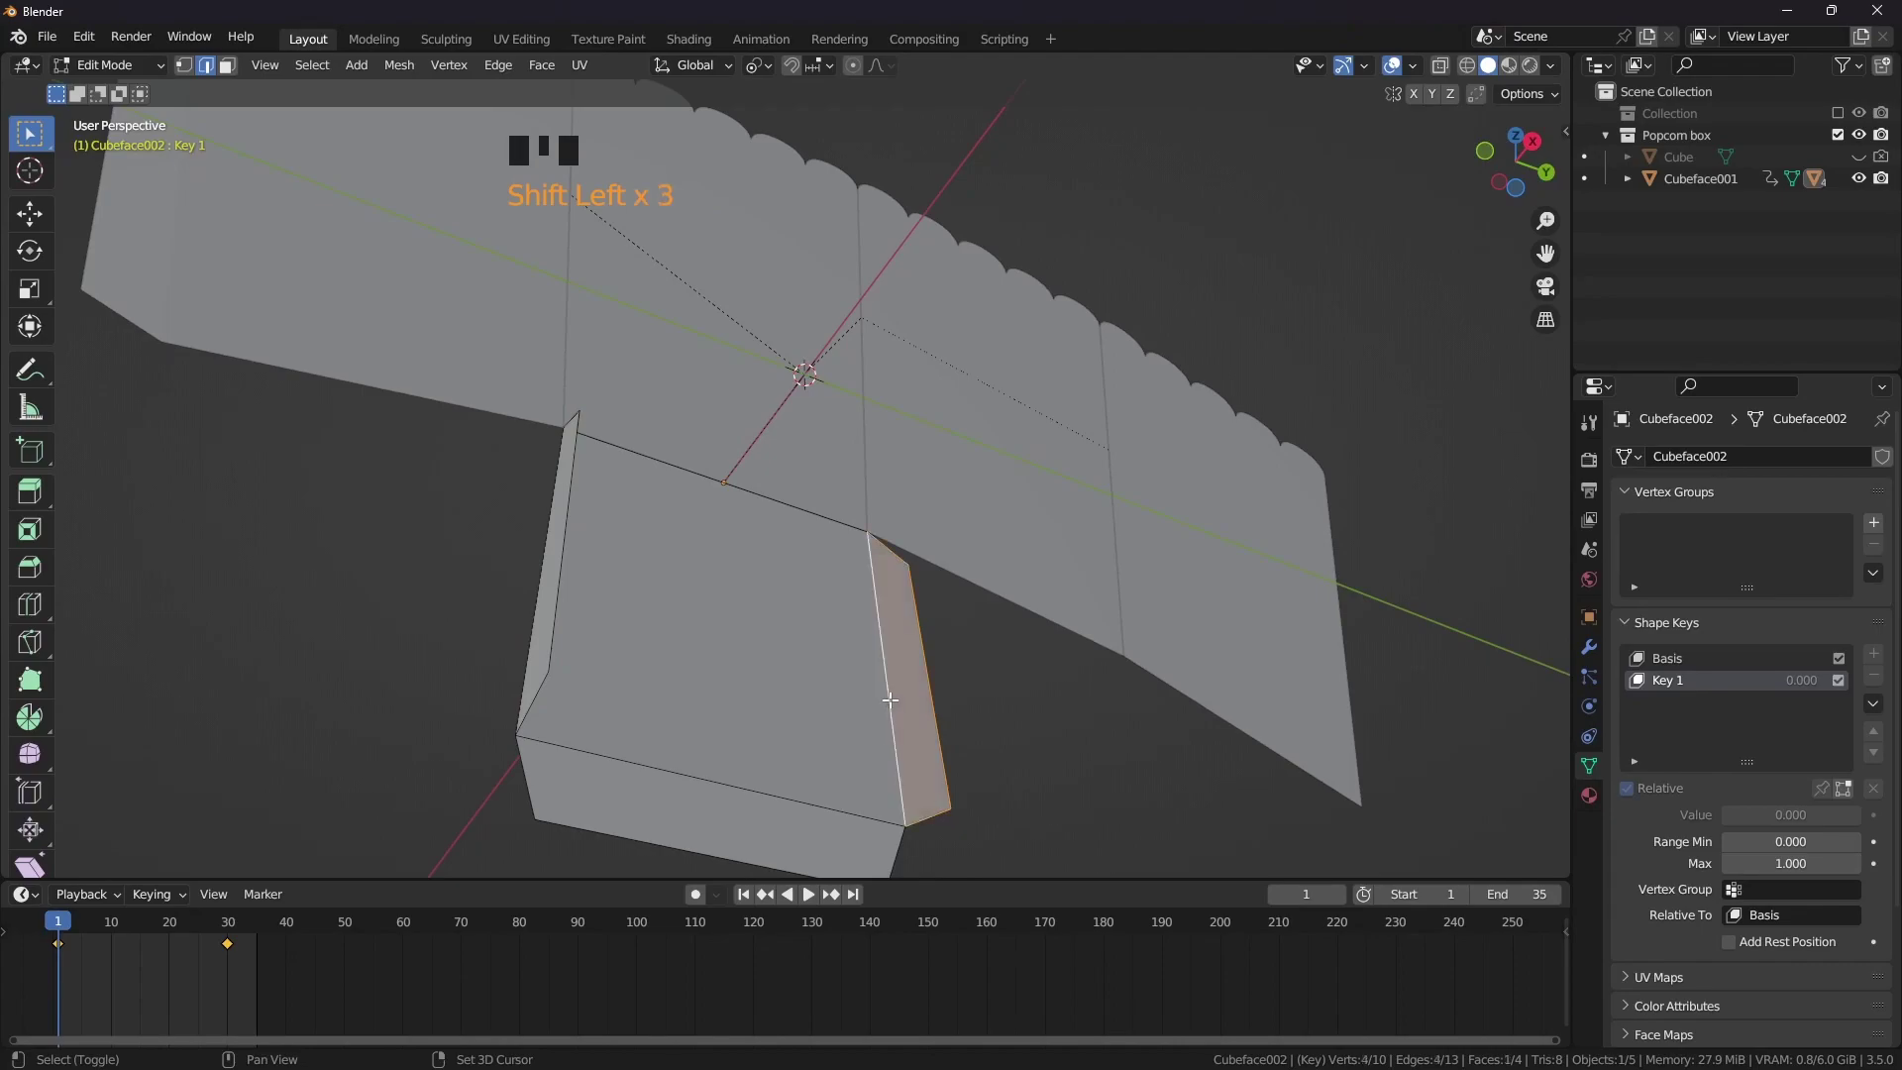
{"action": "key", "text": "r"}
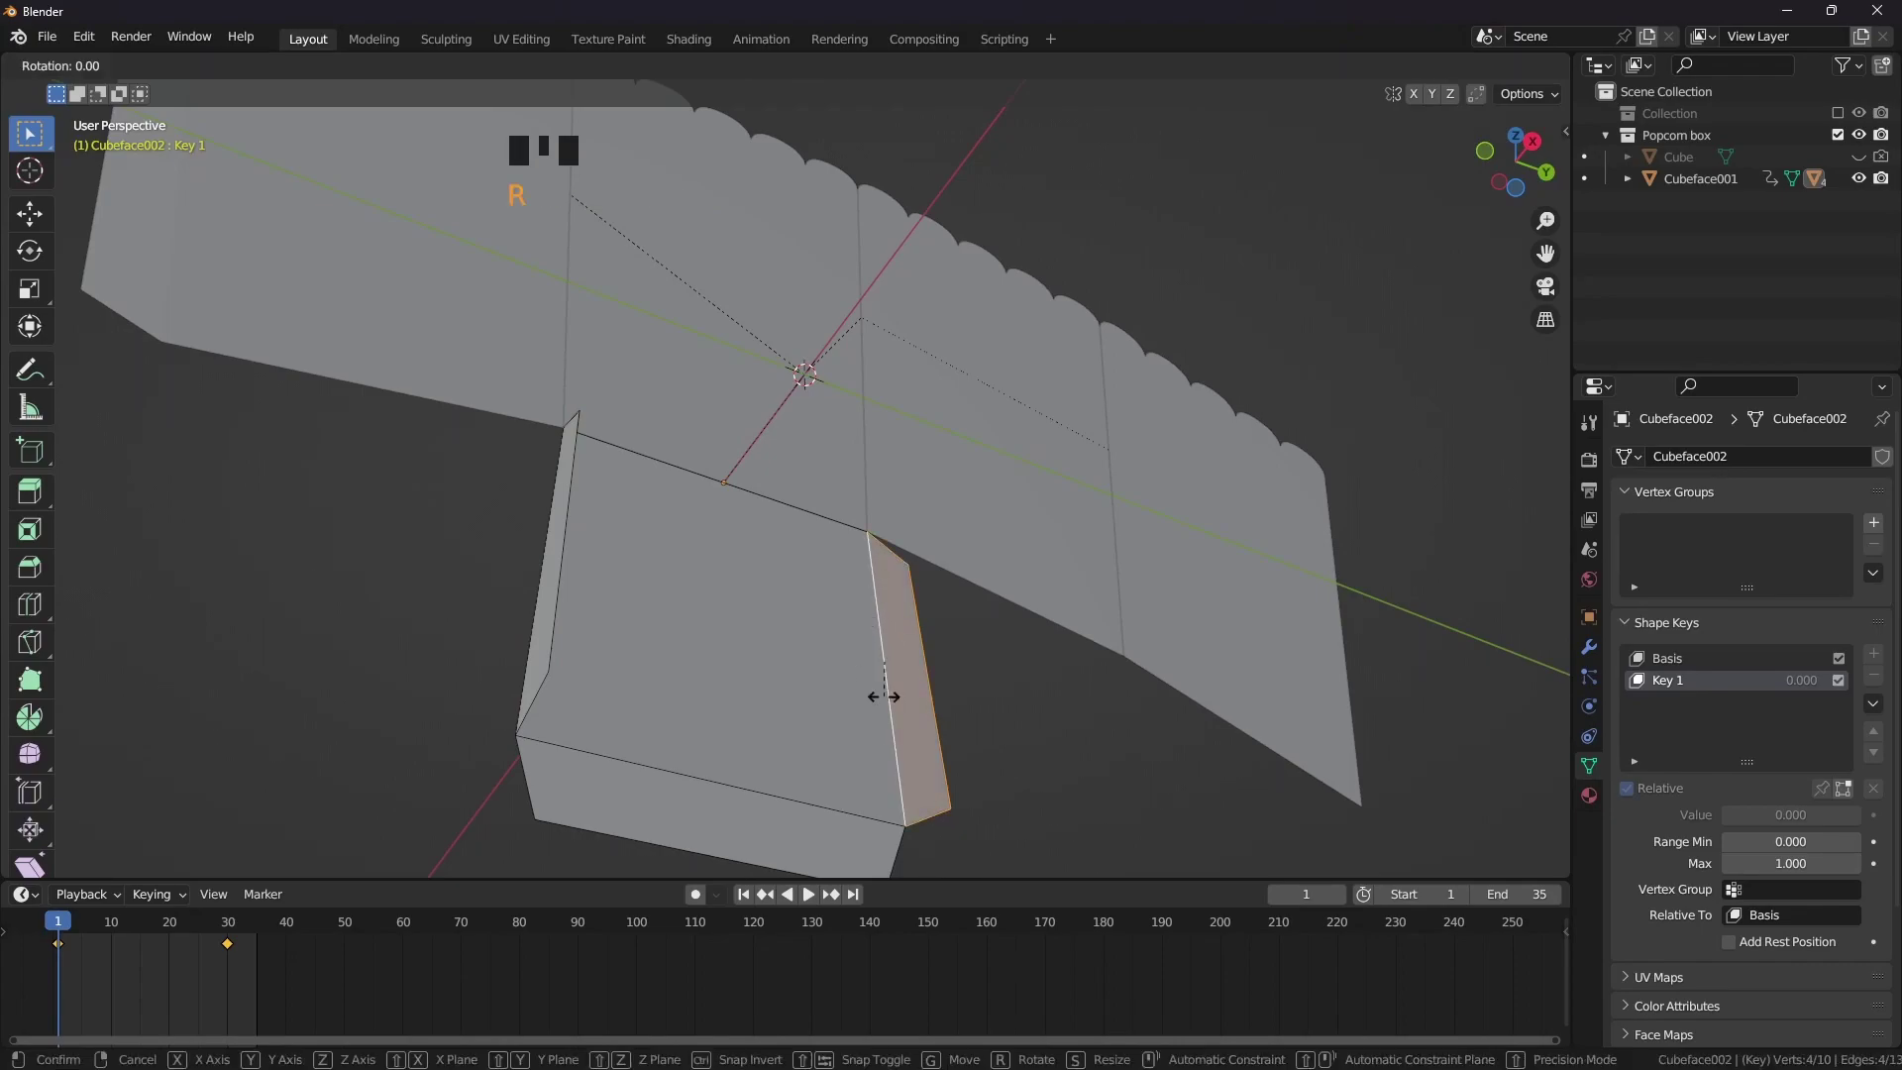
{"action": "key", "text": "y"}
{"action": "key", "text": "y"}
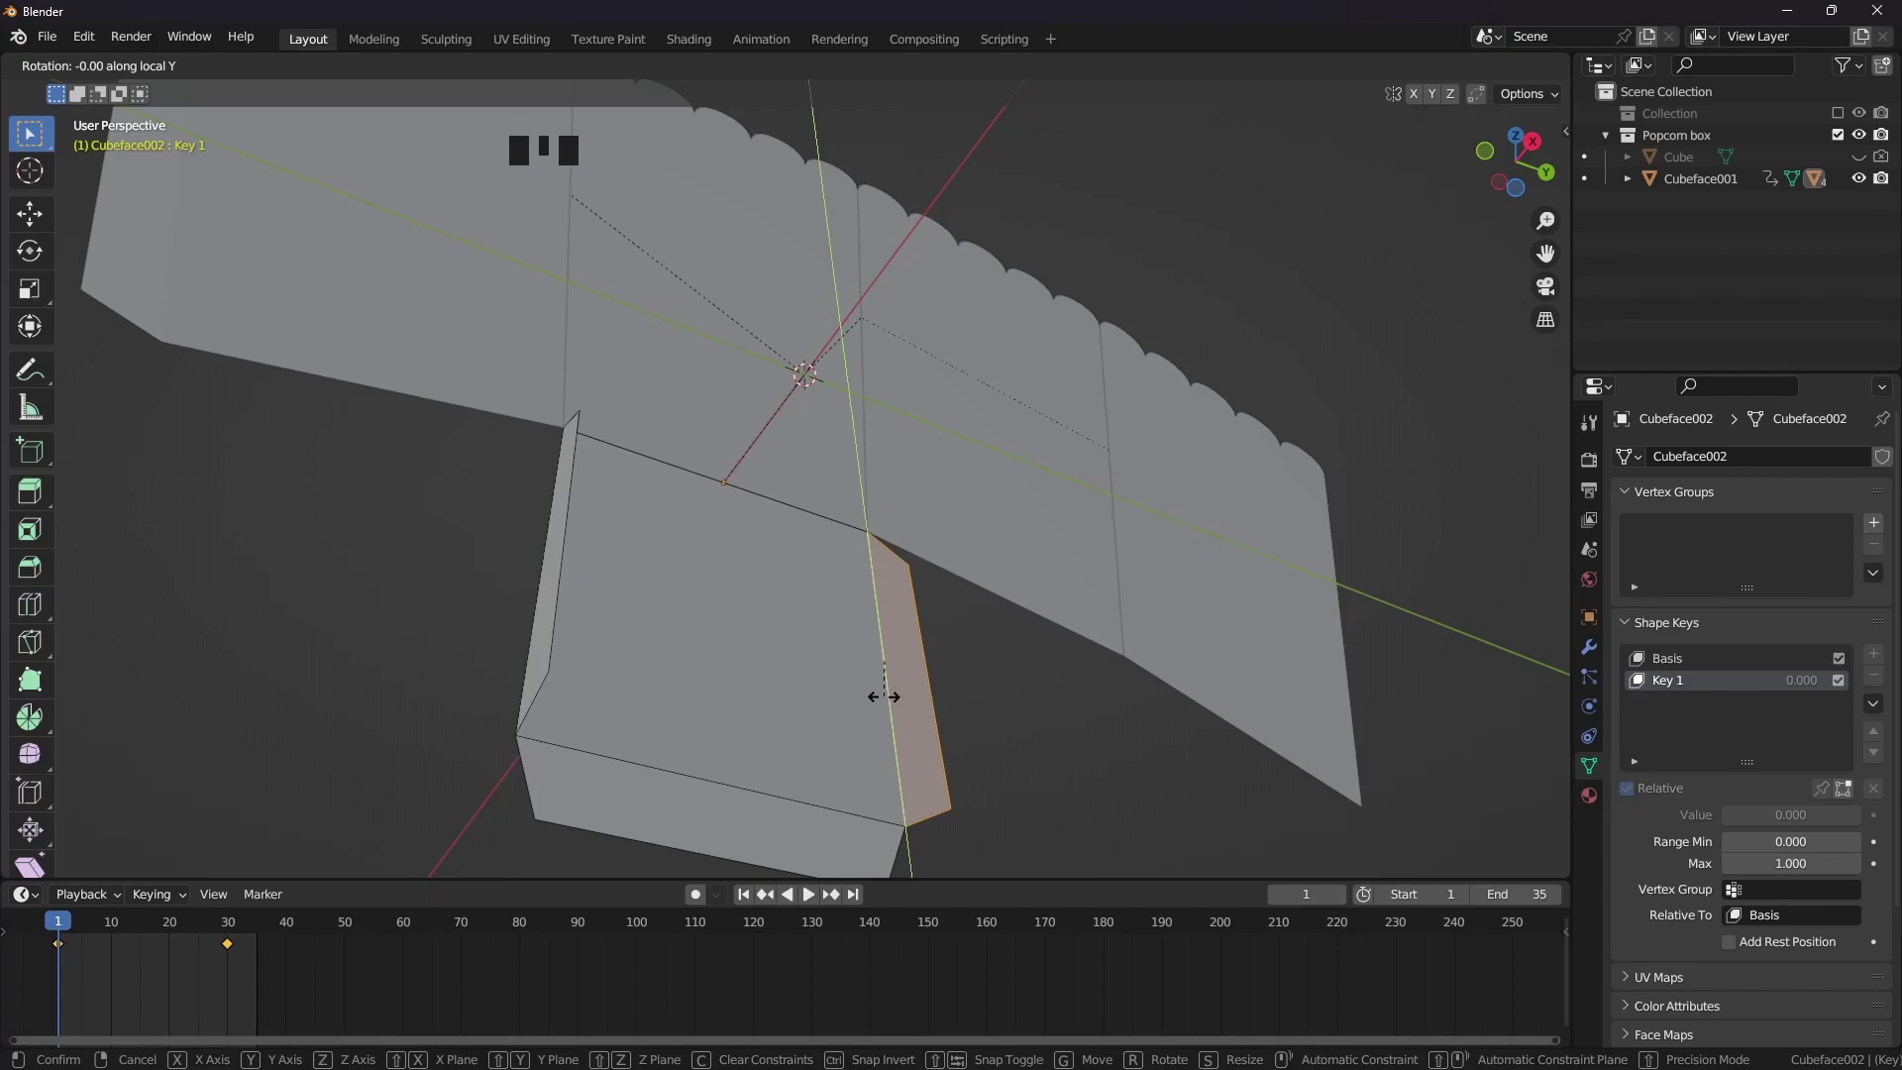
{"action": "type", "text": "93"}
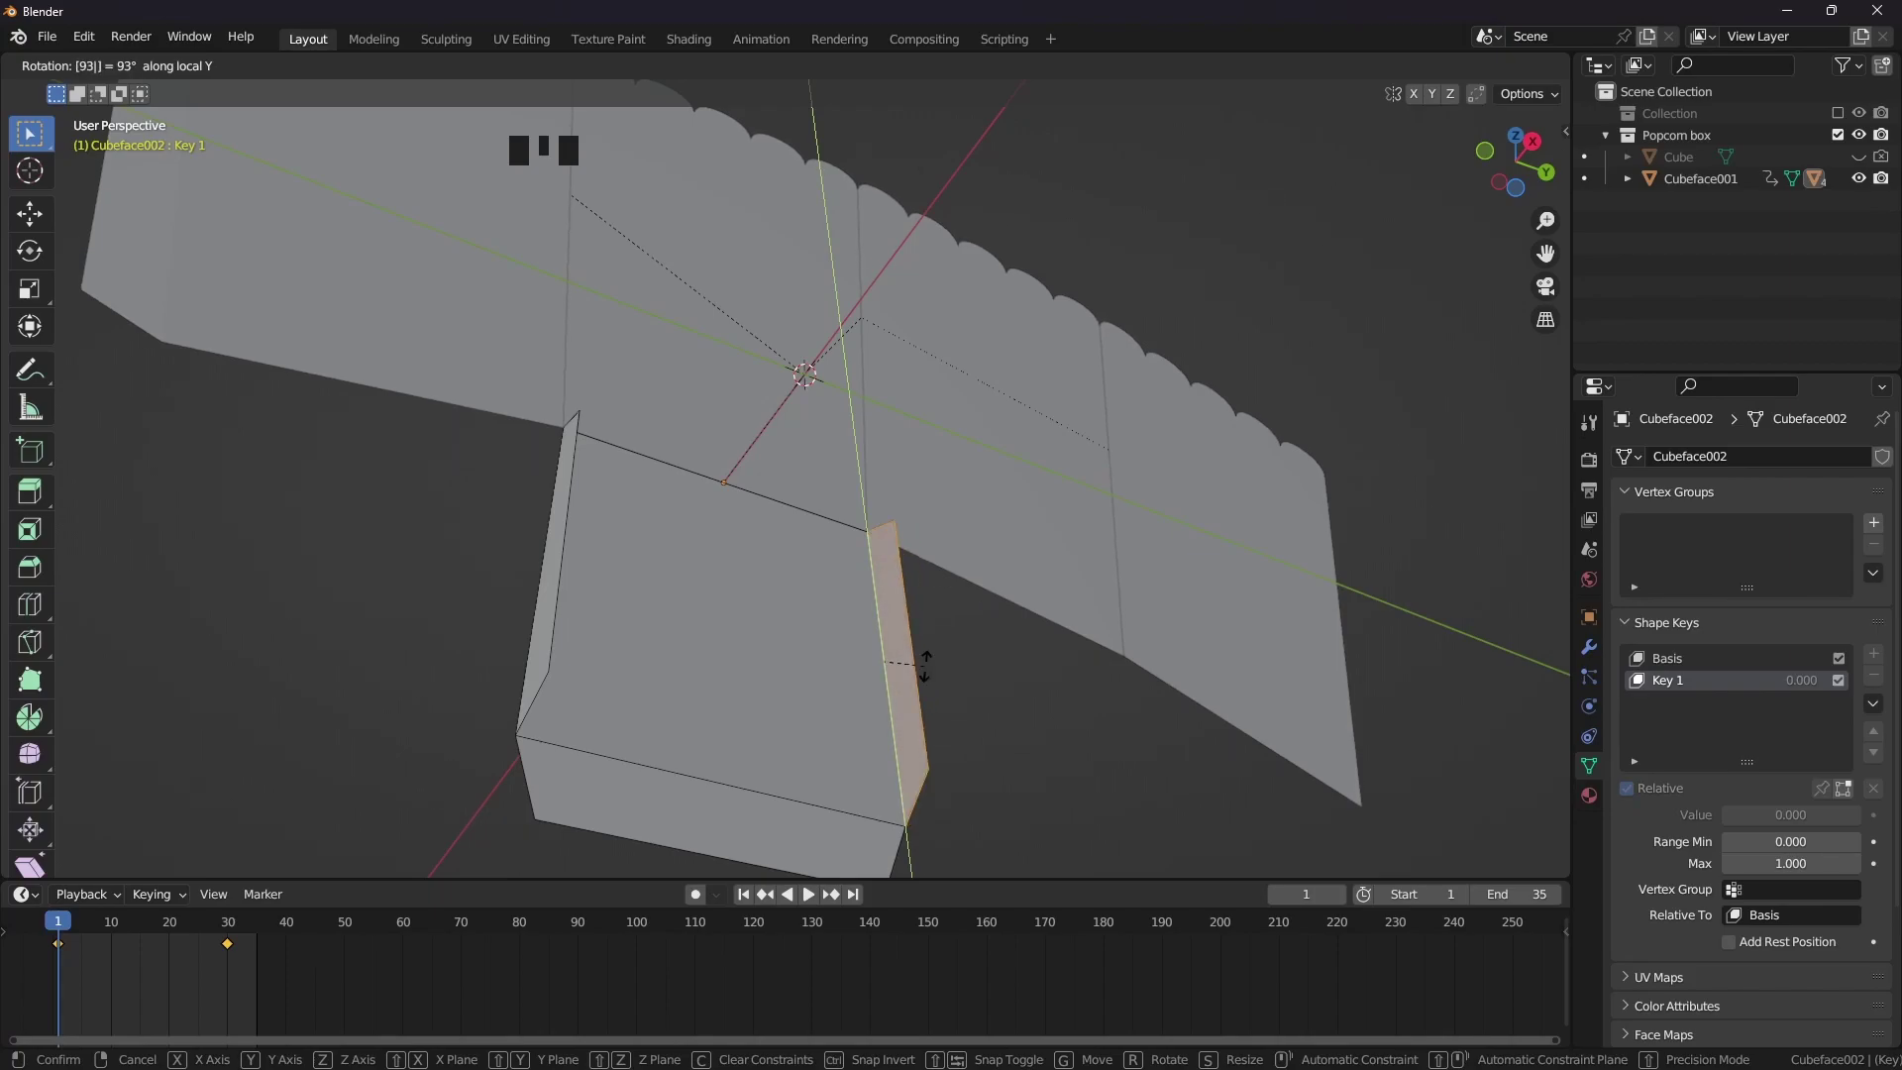
{"action": "key", "text": "Return"}
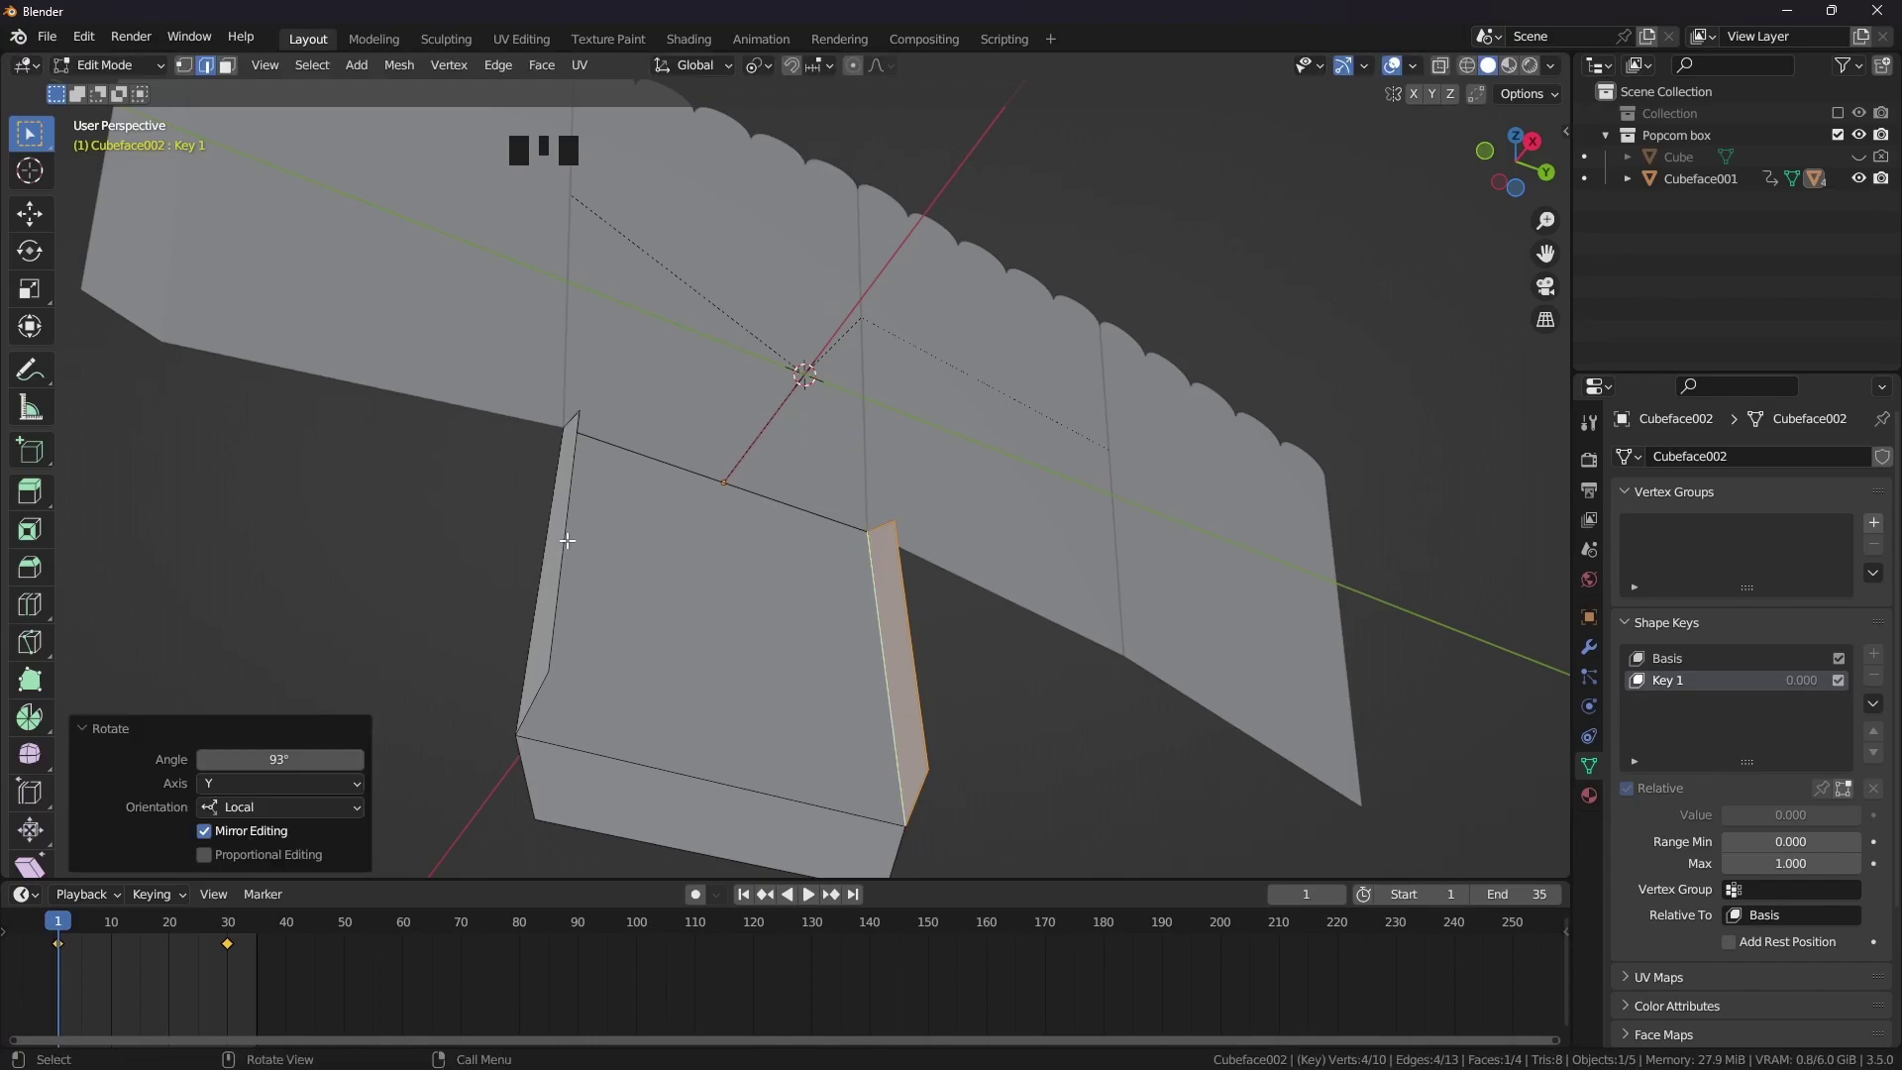
In Key 1, rotate the base panel's end flap -93° about local X around its fold edge
{"action": "middle_click_drag", "start_coordinate": [721, 603], "coordinate": [506, 628]}
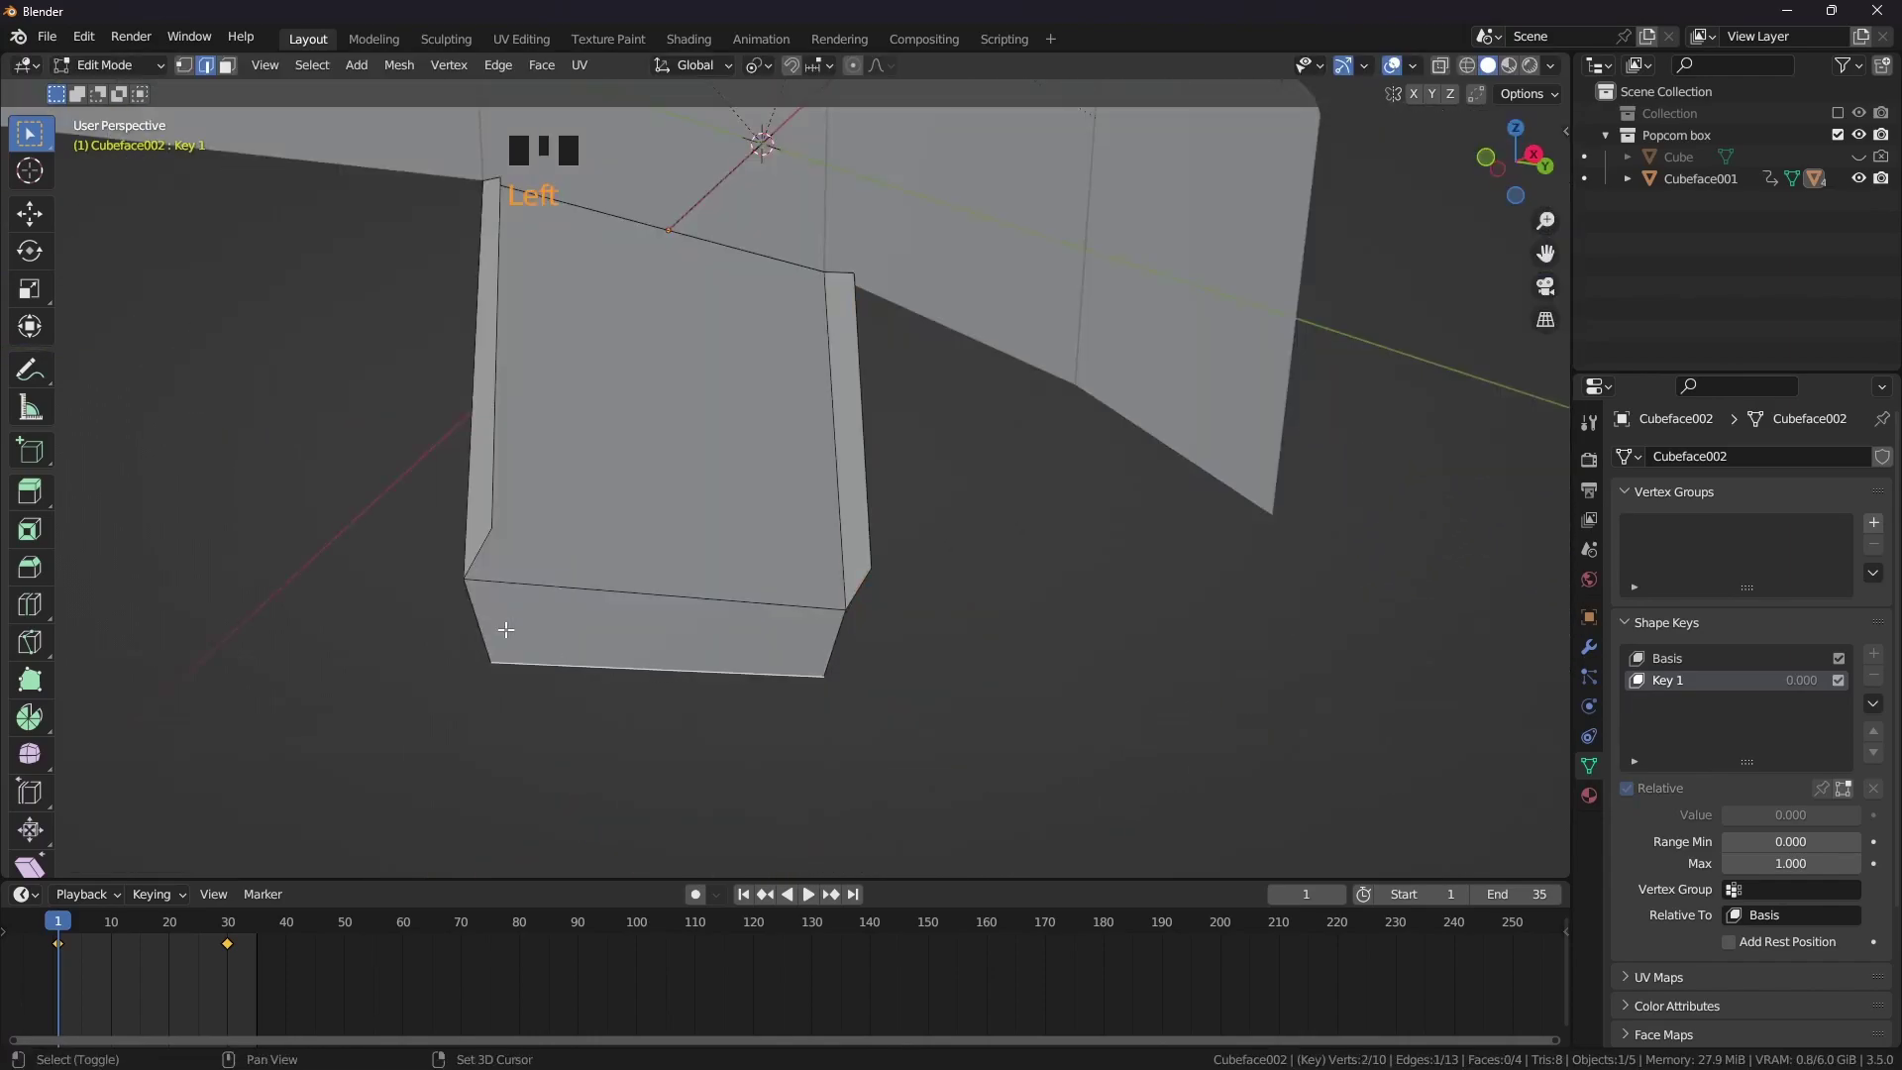
{"action": "left_click", "coordinate": [690, 654], "text": "shift"}
{"action": "left_click", "coordinate": [828, 639], "text": "shift"}
{"action": "left_click", "coordinate": [725, 610], "text": "shift"}
{"action": "middle_click_drag", "start_coordinate": [658, 650], "coordinate": [602, 585]}
{"action": "key", "text": "r"}
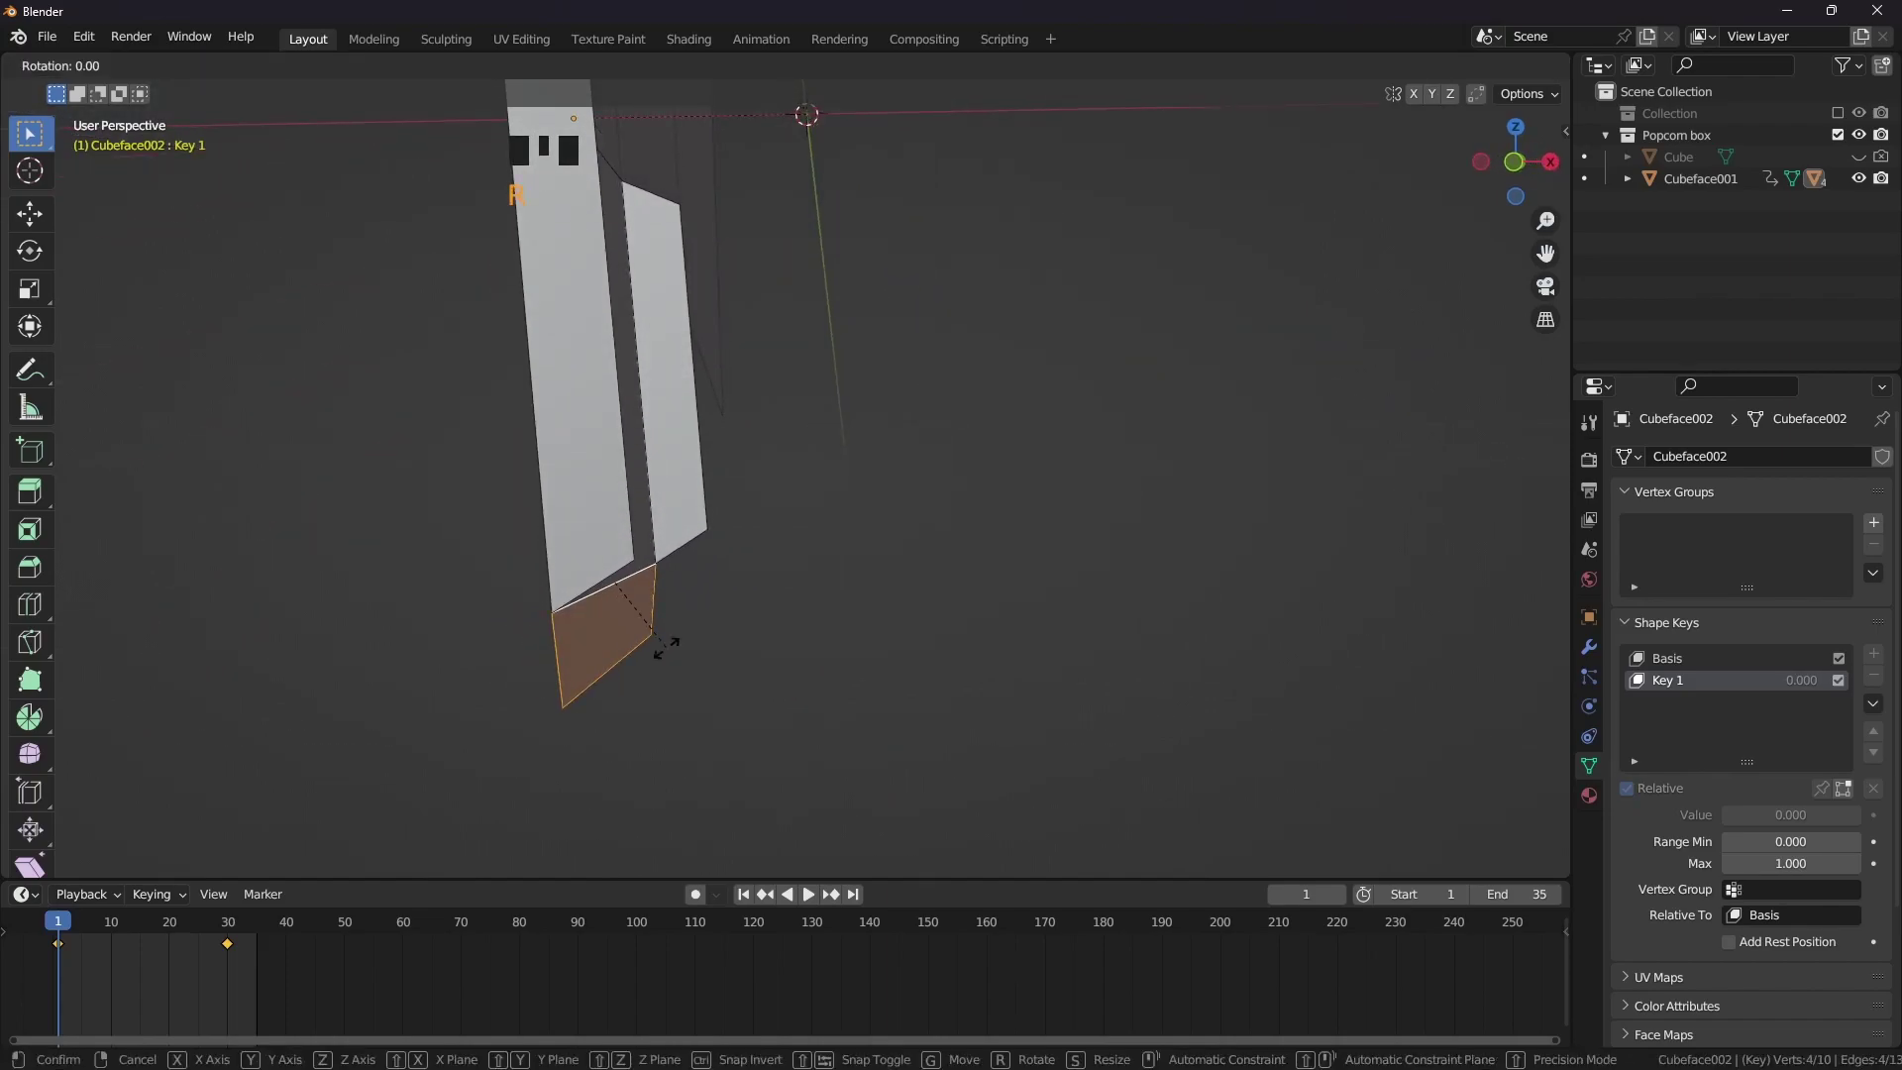
{"action": "key", "text": "x"}
{"action": "key", "text": "x"}
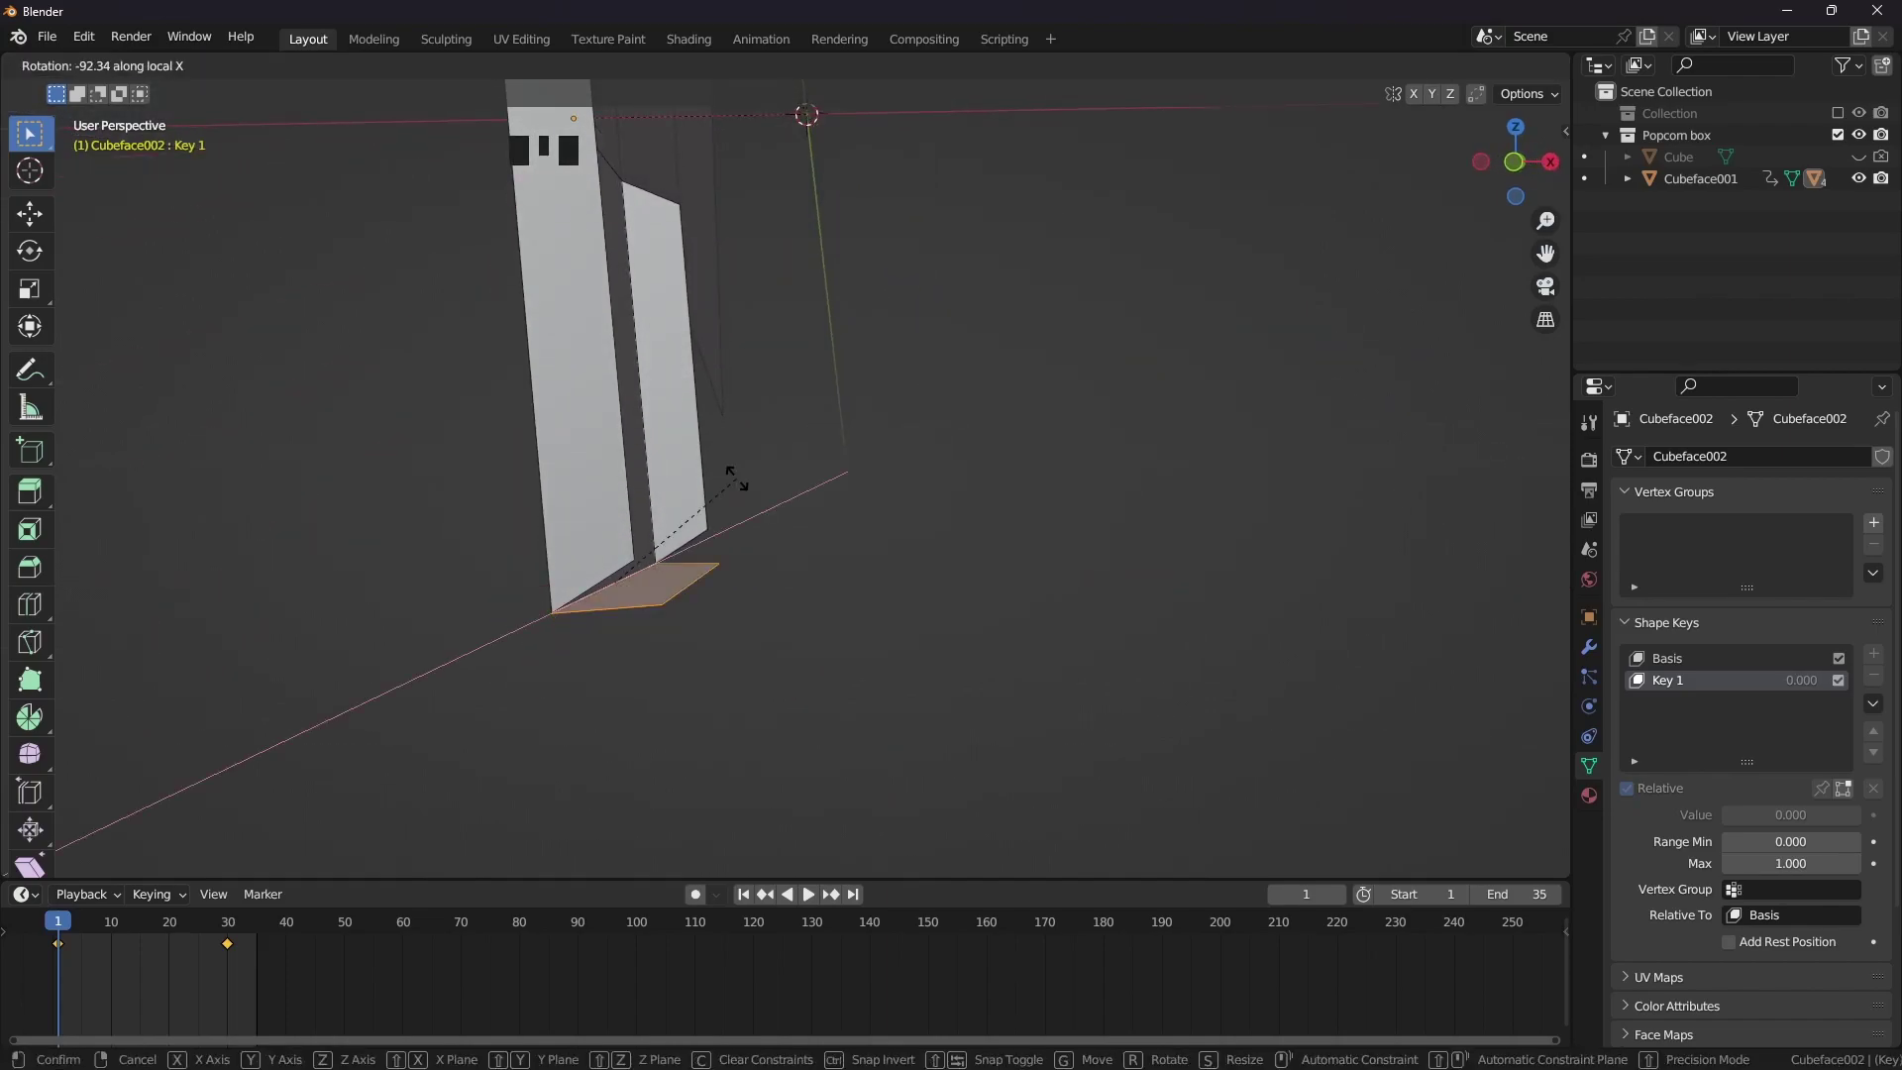
{"action": "type", "text": "-93"}
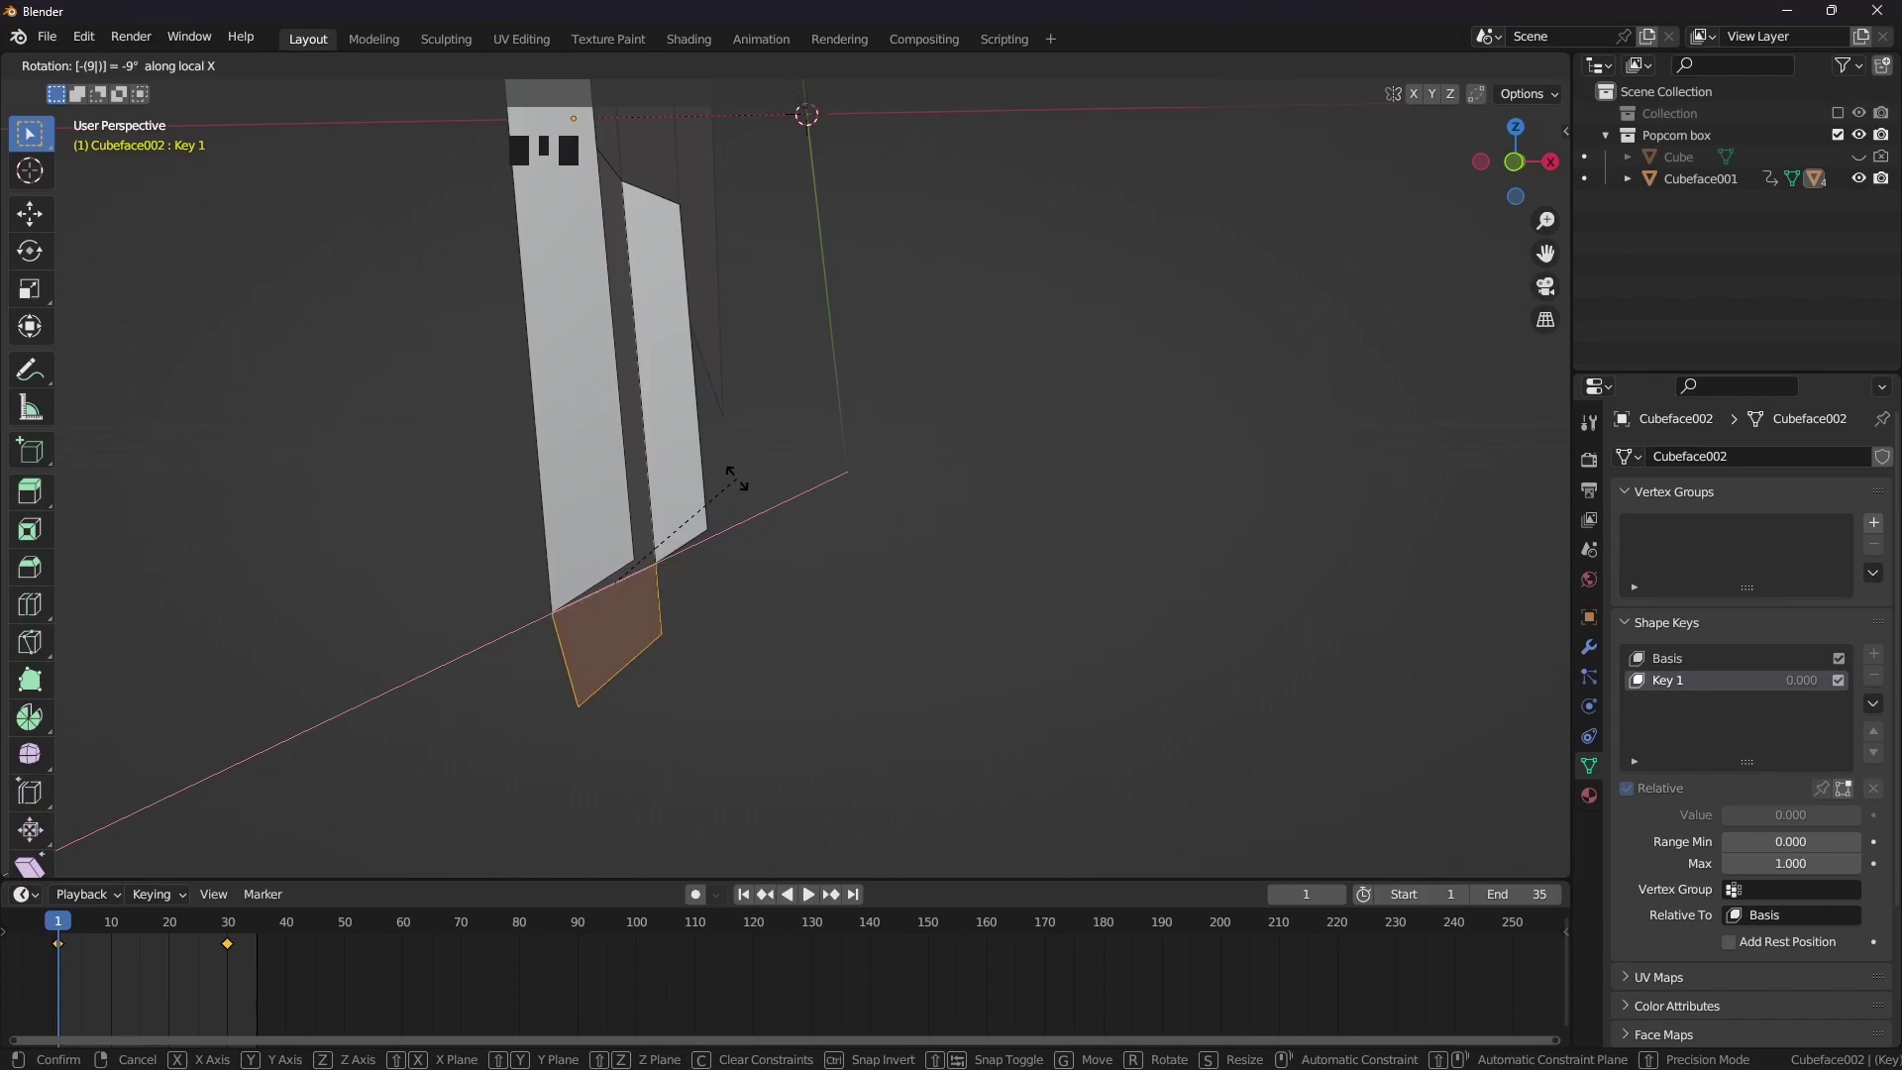
{"action": "key", "text": "Return"}
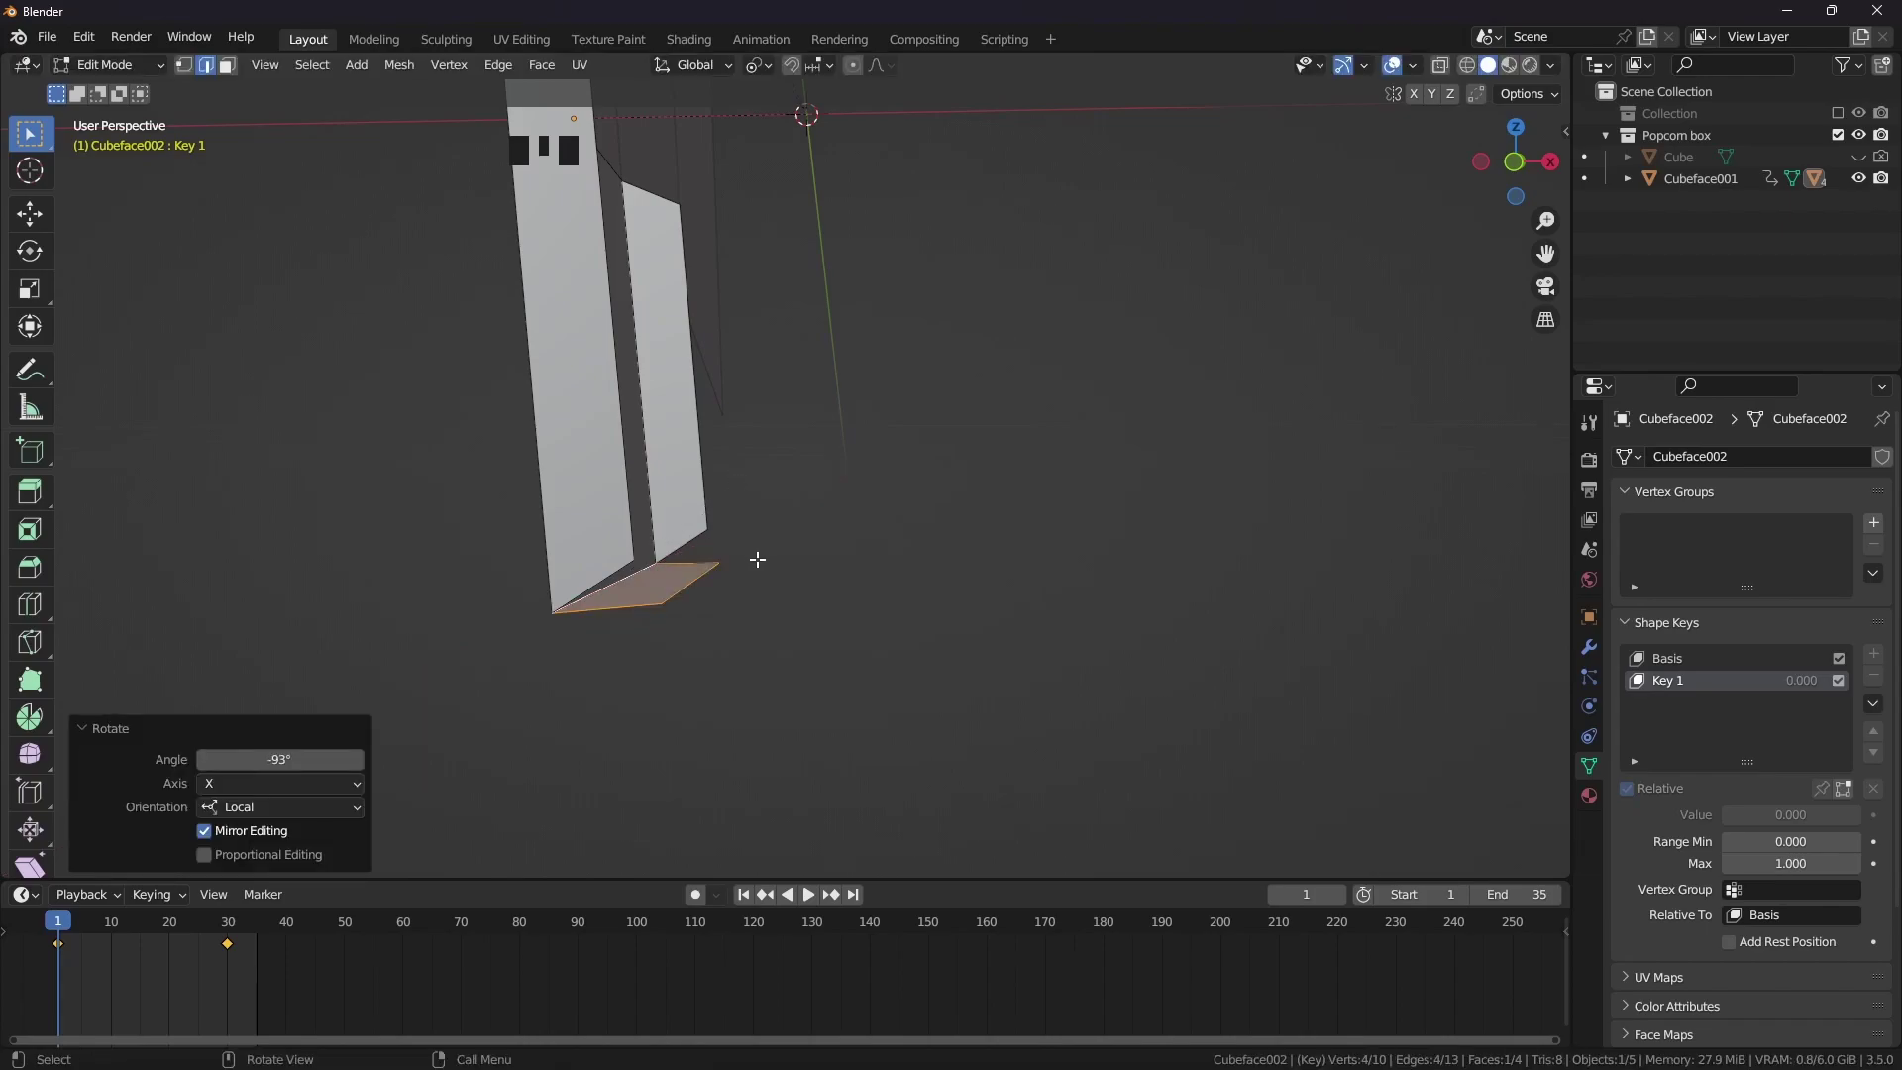
{"action": "mouse_move", "coordinate": [757, 559]}
{"action": "middle_mouse_down"}
{"action": "mouse_move", "coordinate": [624, 552]}
{"action": "mouse_move", "coordinate": [750, 585]}
{"action": "middle_mouse_up"}
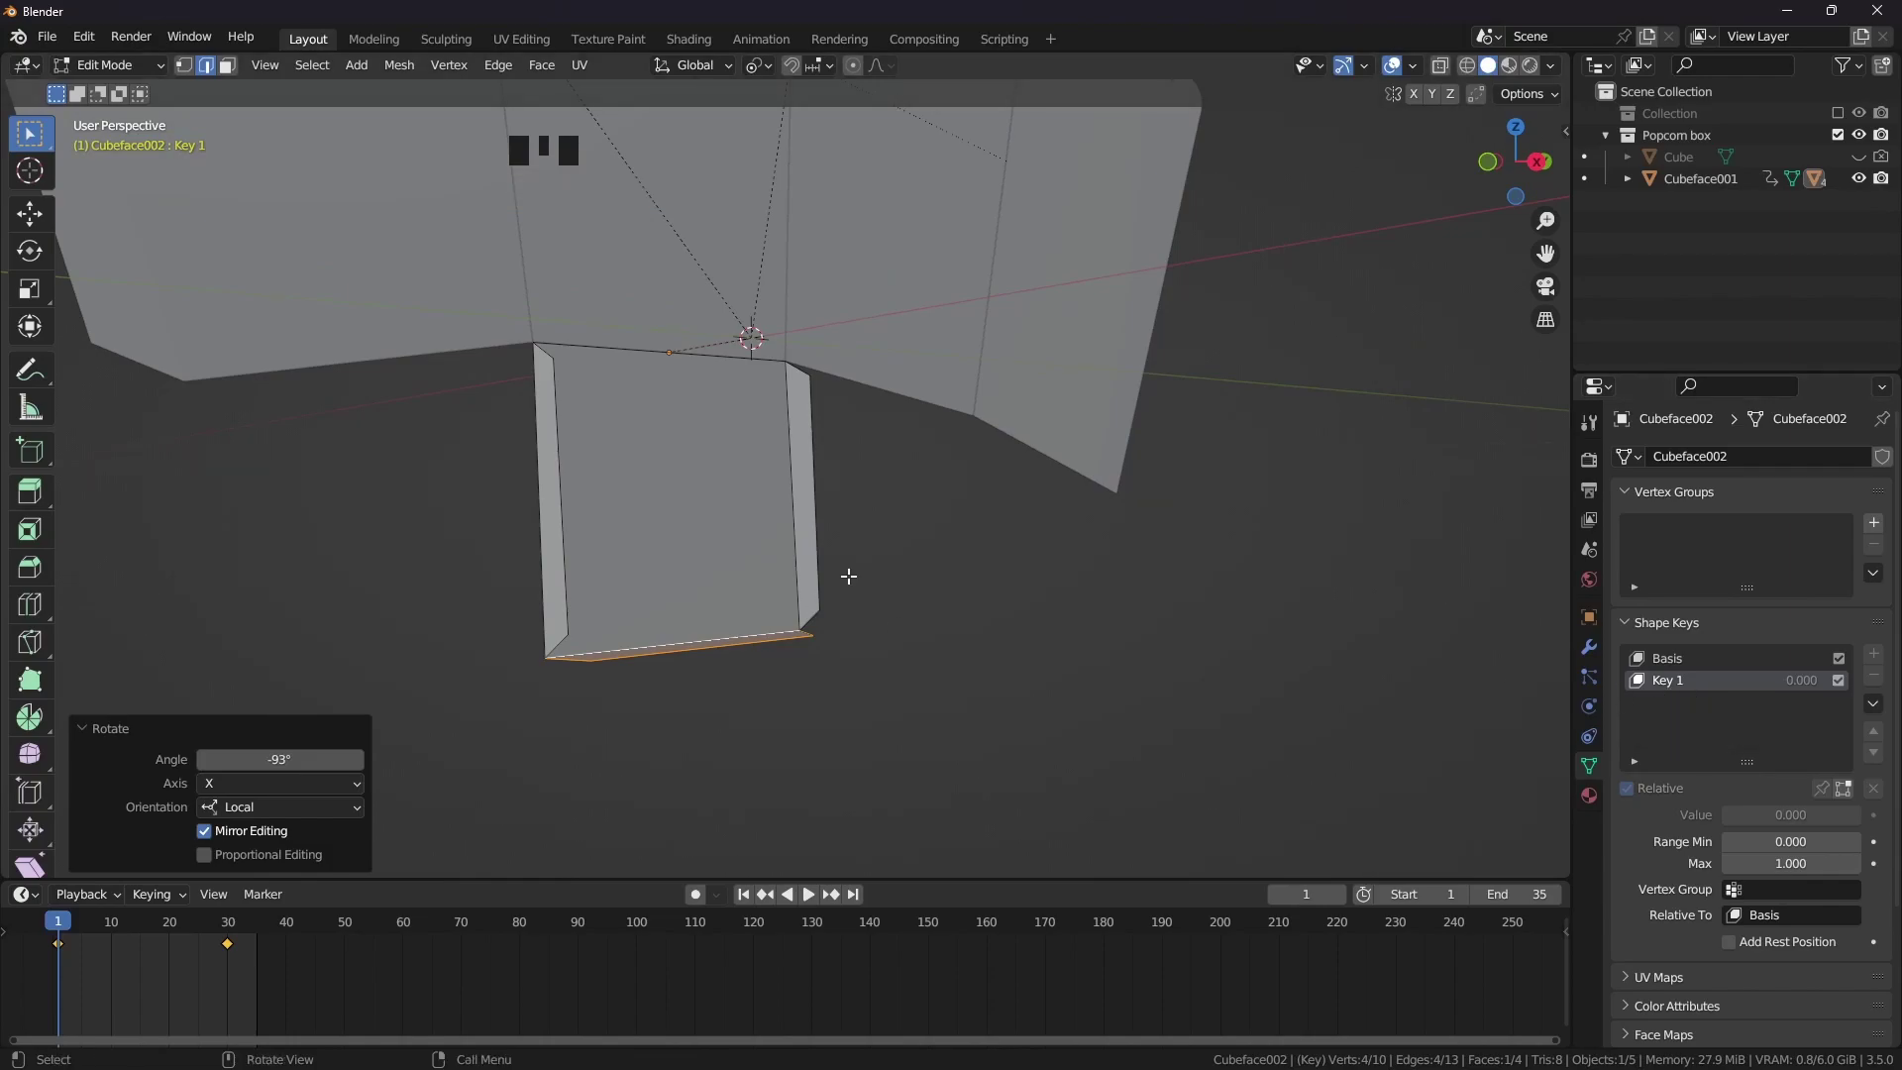
Leave mesh editing and keyframe the base panel's Key 1 value at 0.000 on frame 11
{"action": "key", "text": "Tab"}
{"action": "mouse_move", "coordinate": [847, 572]}
{"action": "middle_mouse_down"}
{"action": "mouse_move", "coordinate": [557, 570]}
{"action": "mouse_move", "coordinate": [823, 591]}
{"action": "middle_mouse_up"}
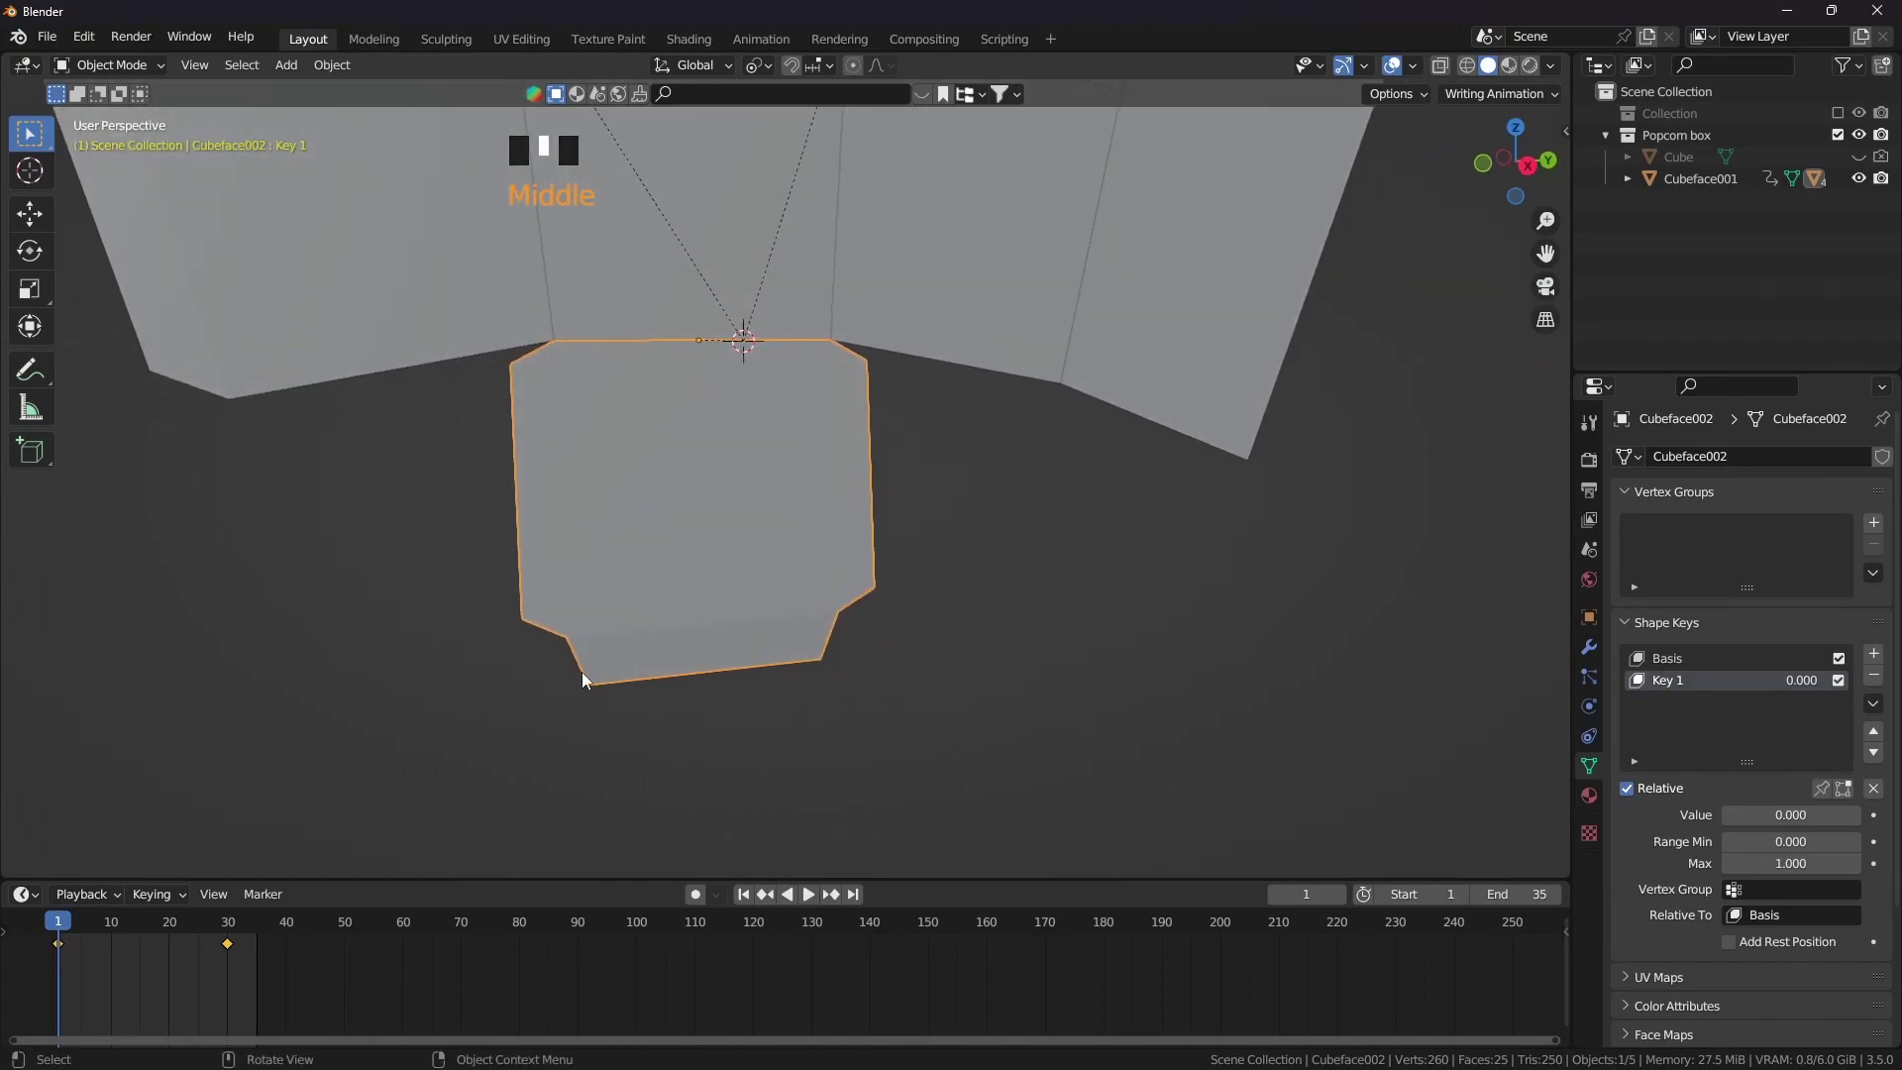
{"action": "left_click_drag", "start_coordinate": [69, 926], "coordinate": [117, 925]}
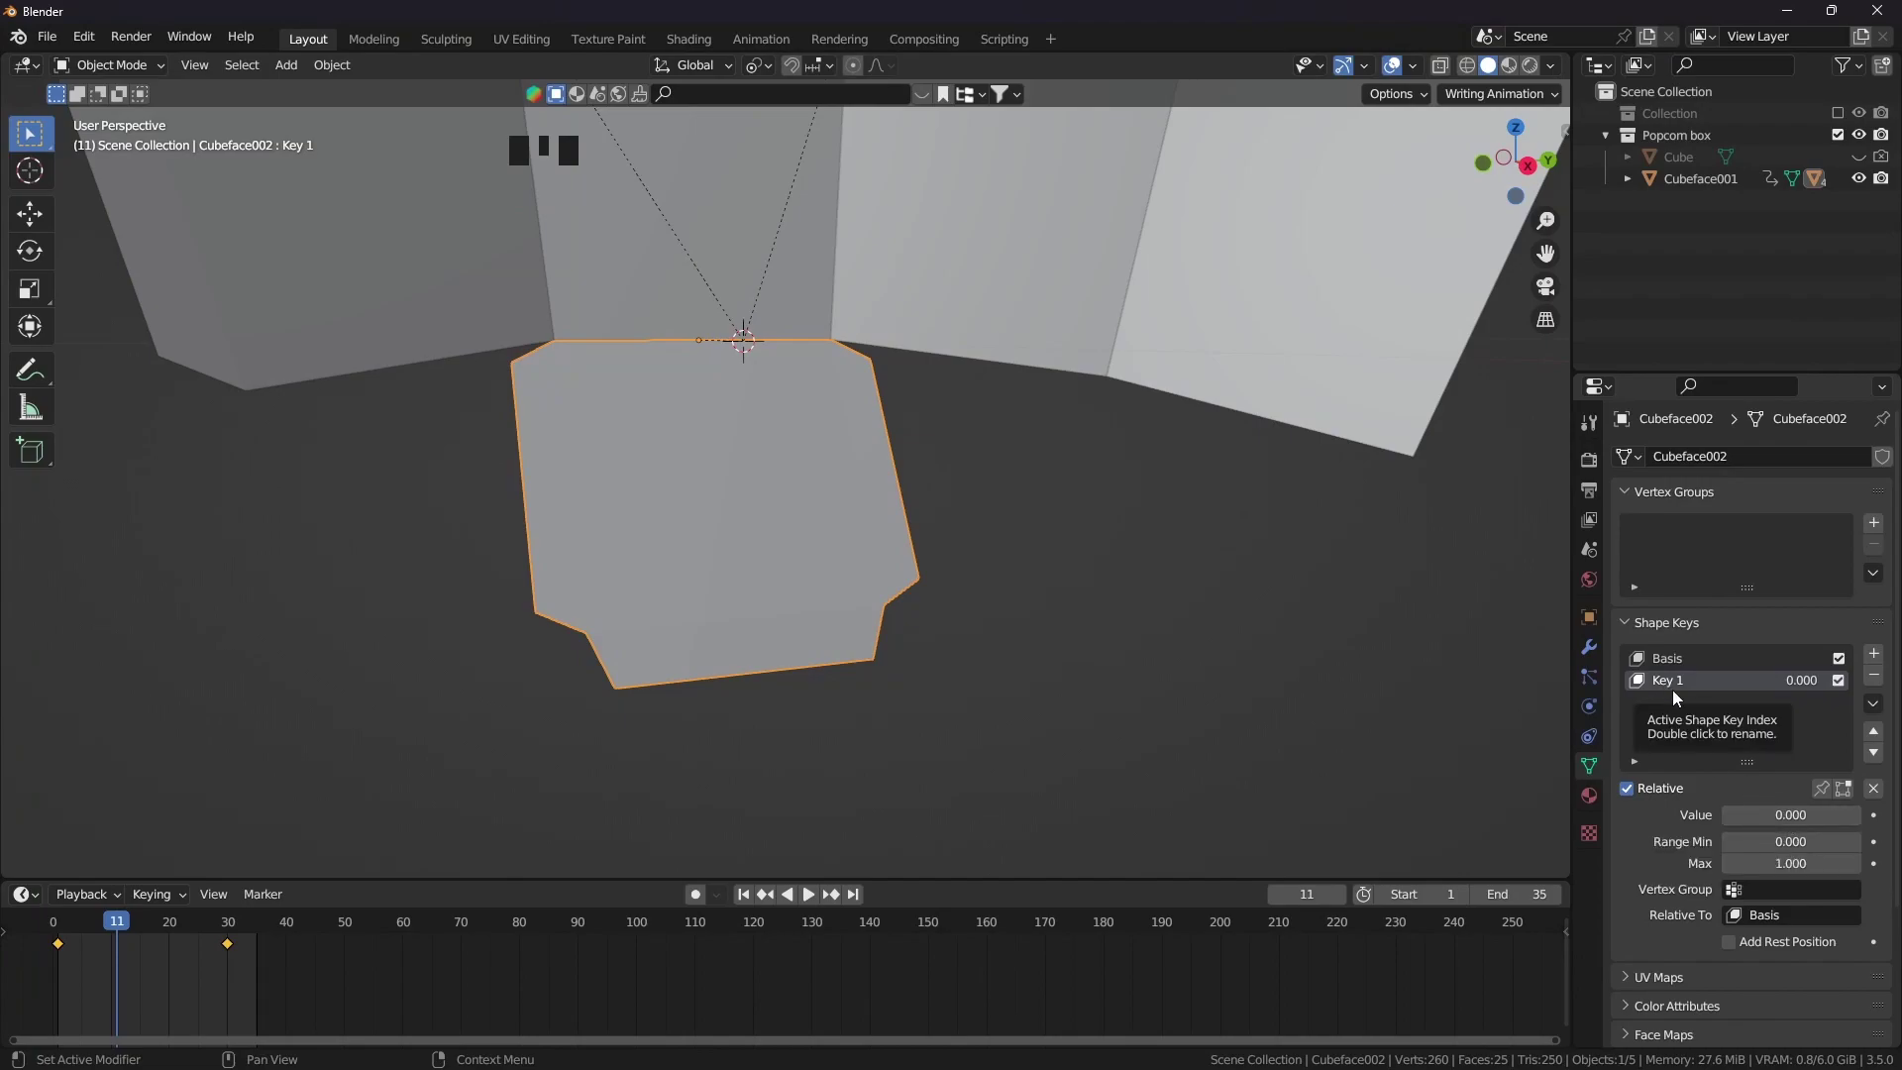
{"action": "left_click", "coordinate": [1743, 815]}
{"action": "right_click", "coordinate": [1743, 814]}
{"action": "left_click", "coordinate": [1665, 748]}
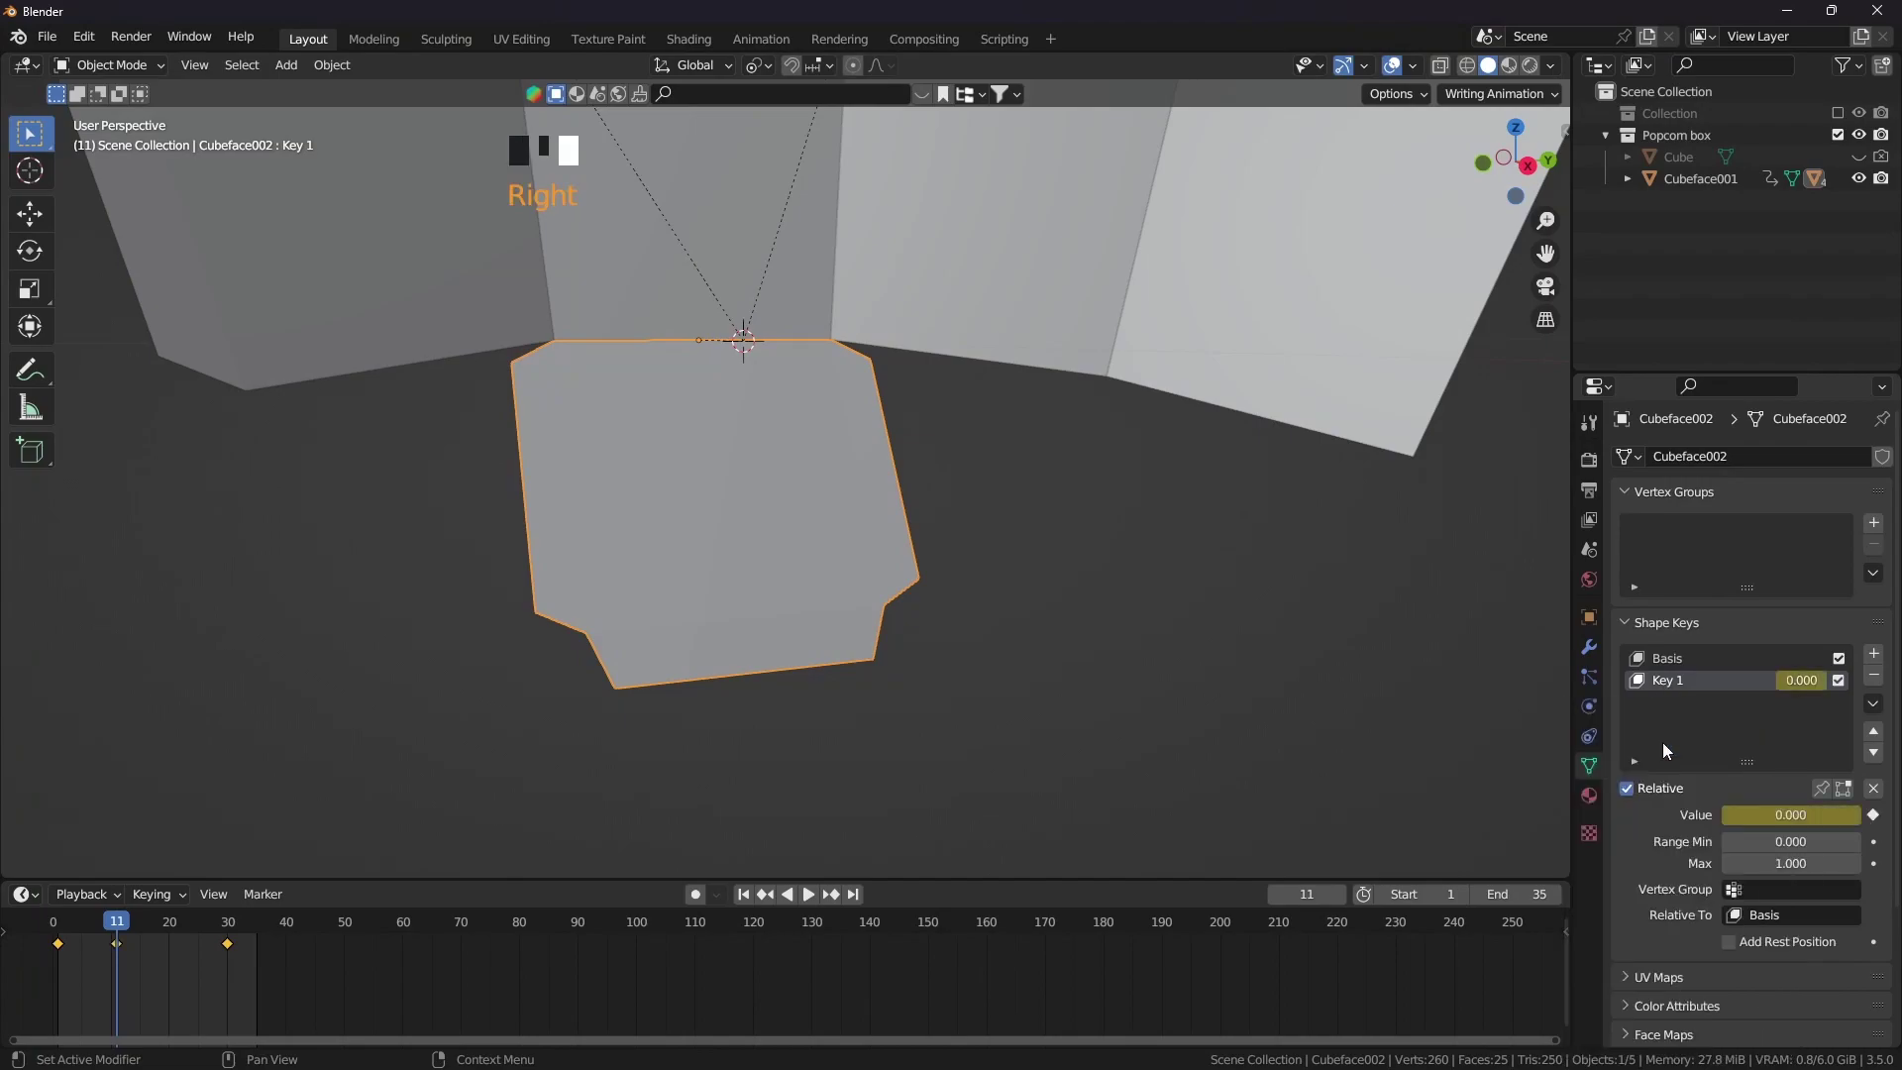
Set the base panel's Key 1 value to 1.000 on frame 20 and keyframe it
{"action": "left_click_drag", "start_coordinate": [117, 921], "coordinate": [192, 929]}
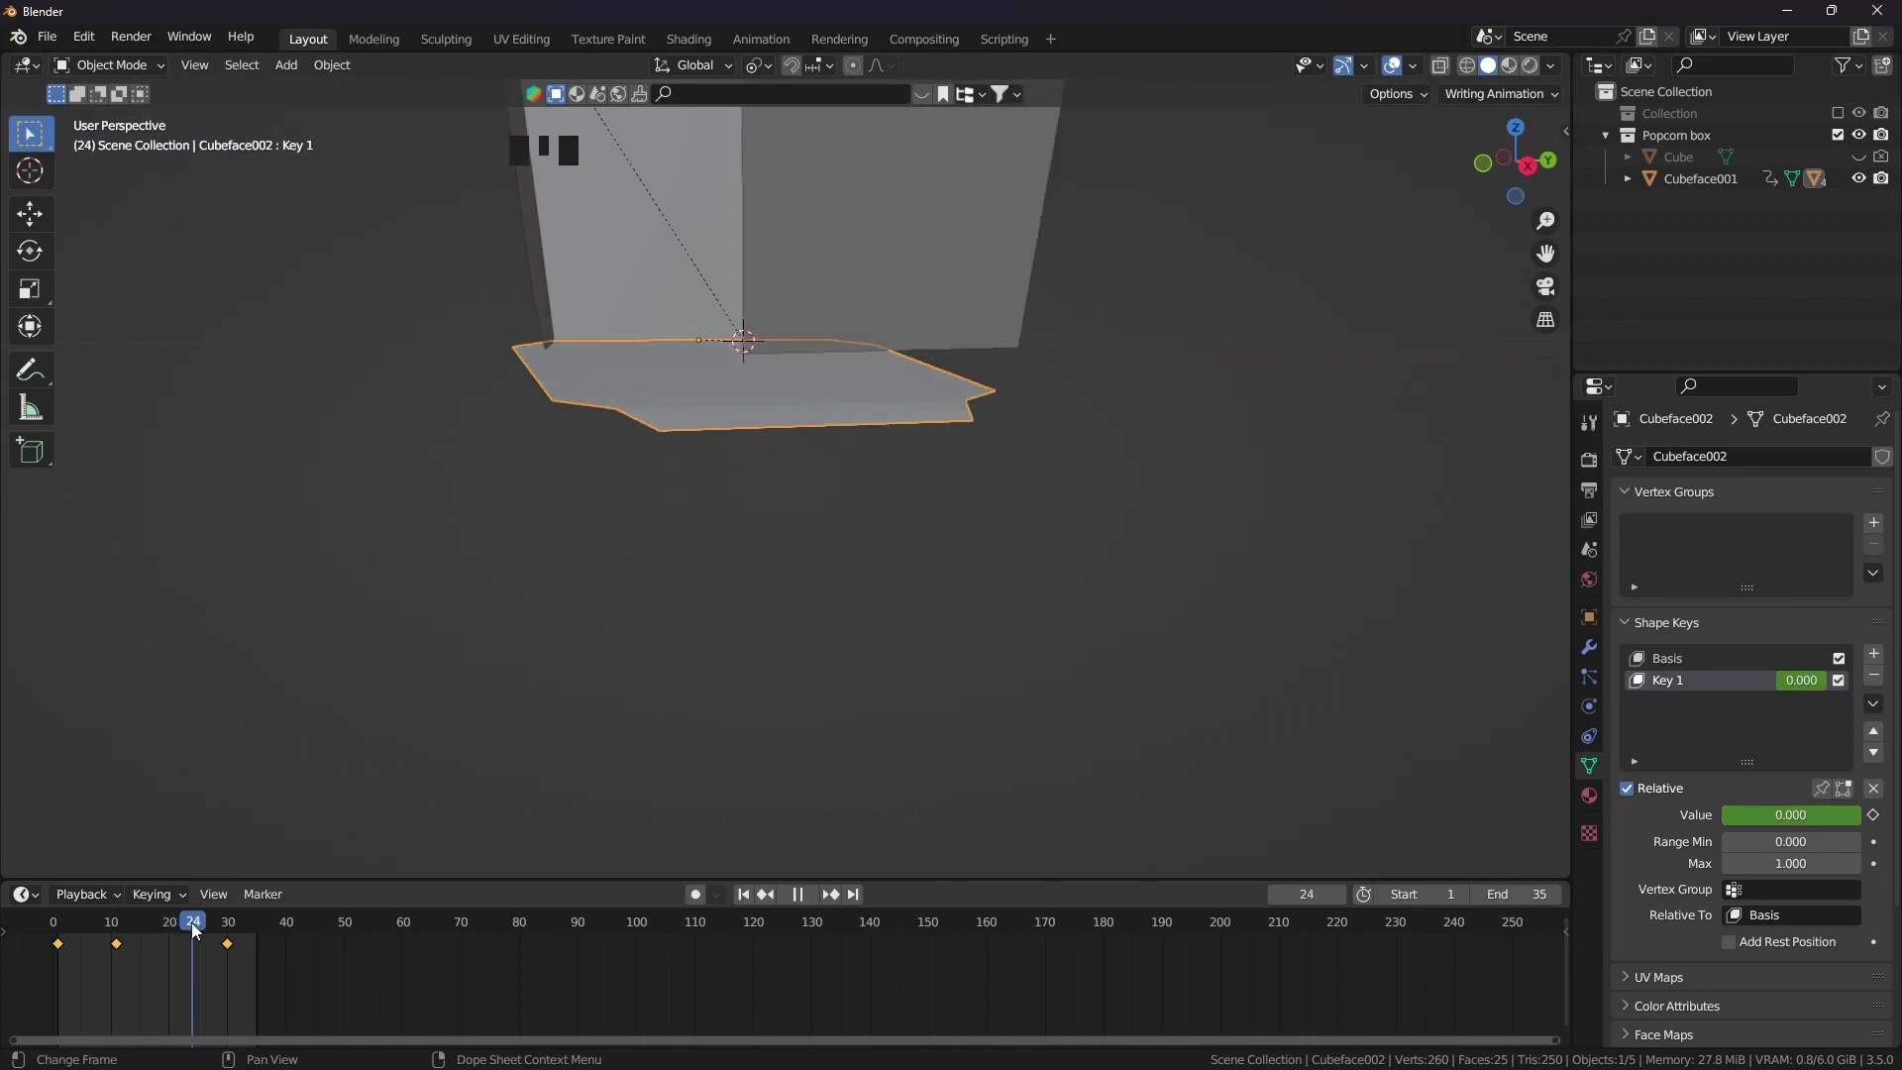
{"action": "mouse_move", "coordinate": [614, 496]}
{"action": "middle_mouse_down"}
{"action": "mouse_move", "coordinate": [651, 473]}
{"action": "mouse_move", "coordinate": [652, 566]}
{"action": "mouse_move", "coordinate": [743, 461]}
{"action": "mouse_move", "coordinate": [620, 466]}
{"action": "mouse_move", "coordinate": [644, 482]}
{"action": "middle_mouse_up"}
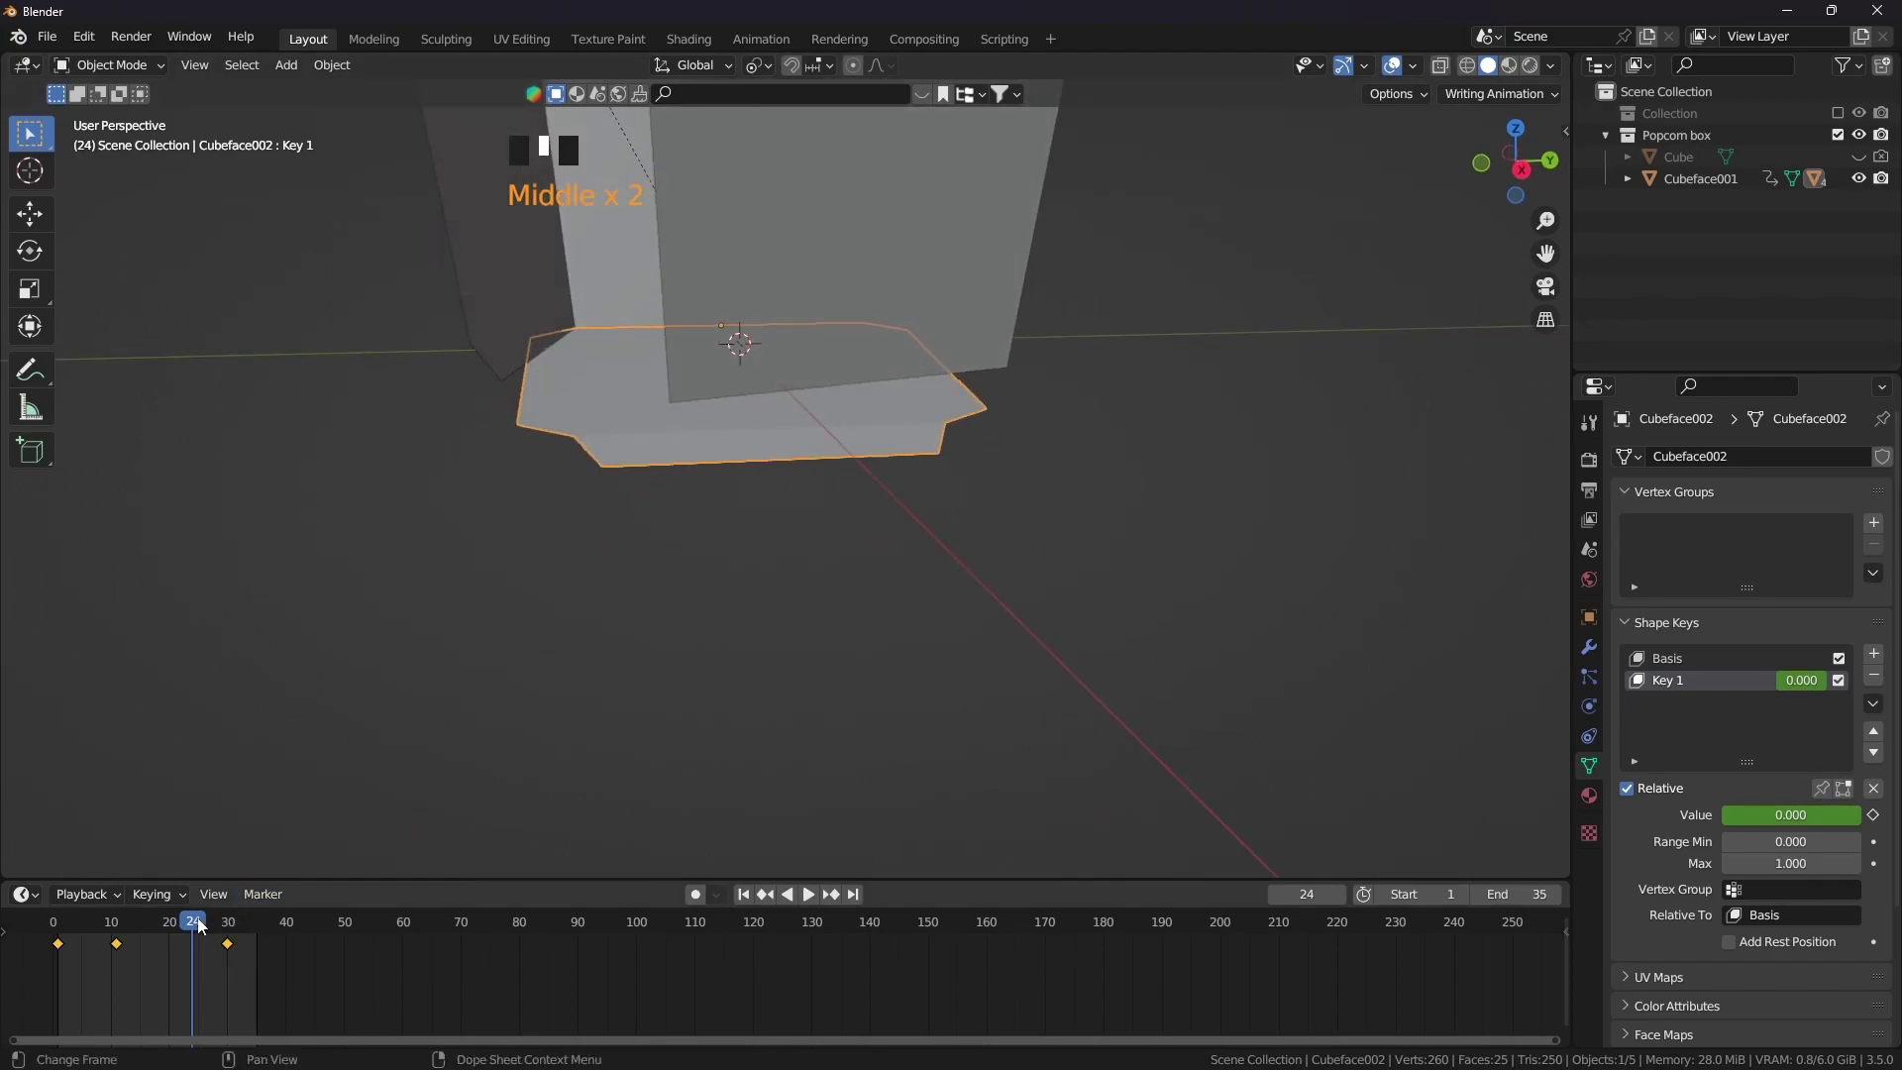
{"action": "left_click_drag", "start_coordinate": [198, 927], "coordinate": [169, 927]}
{"action": "middle_click_drag", "start_coordinate": [384, 664], "coordinate": [1251, 686]}
{"action": "left_click_drag", "start_coordinate": [1759, 813], "coordinate": [1894, 814]}
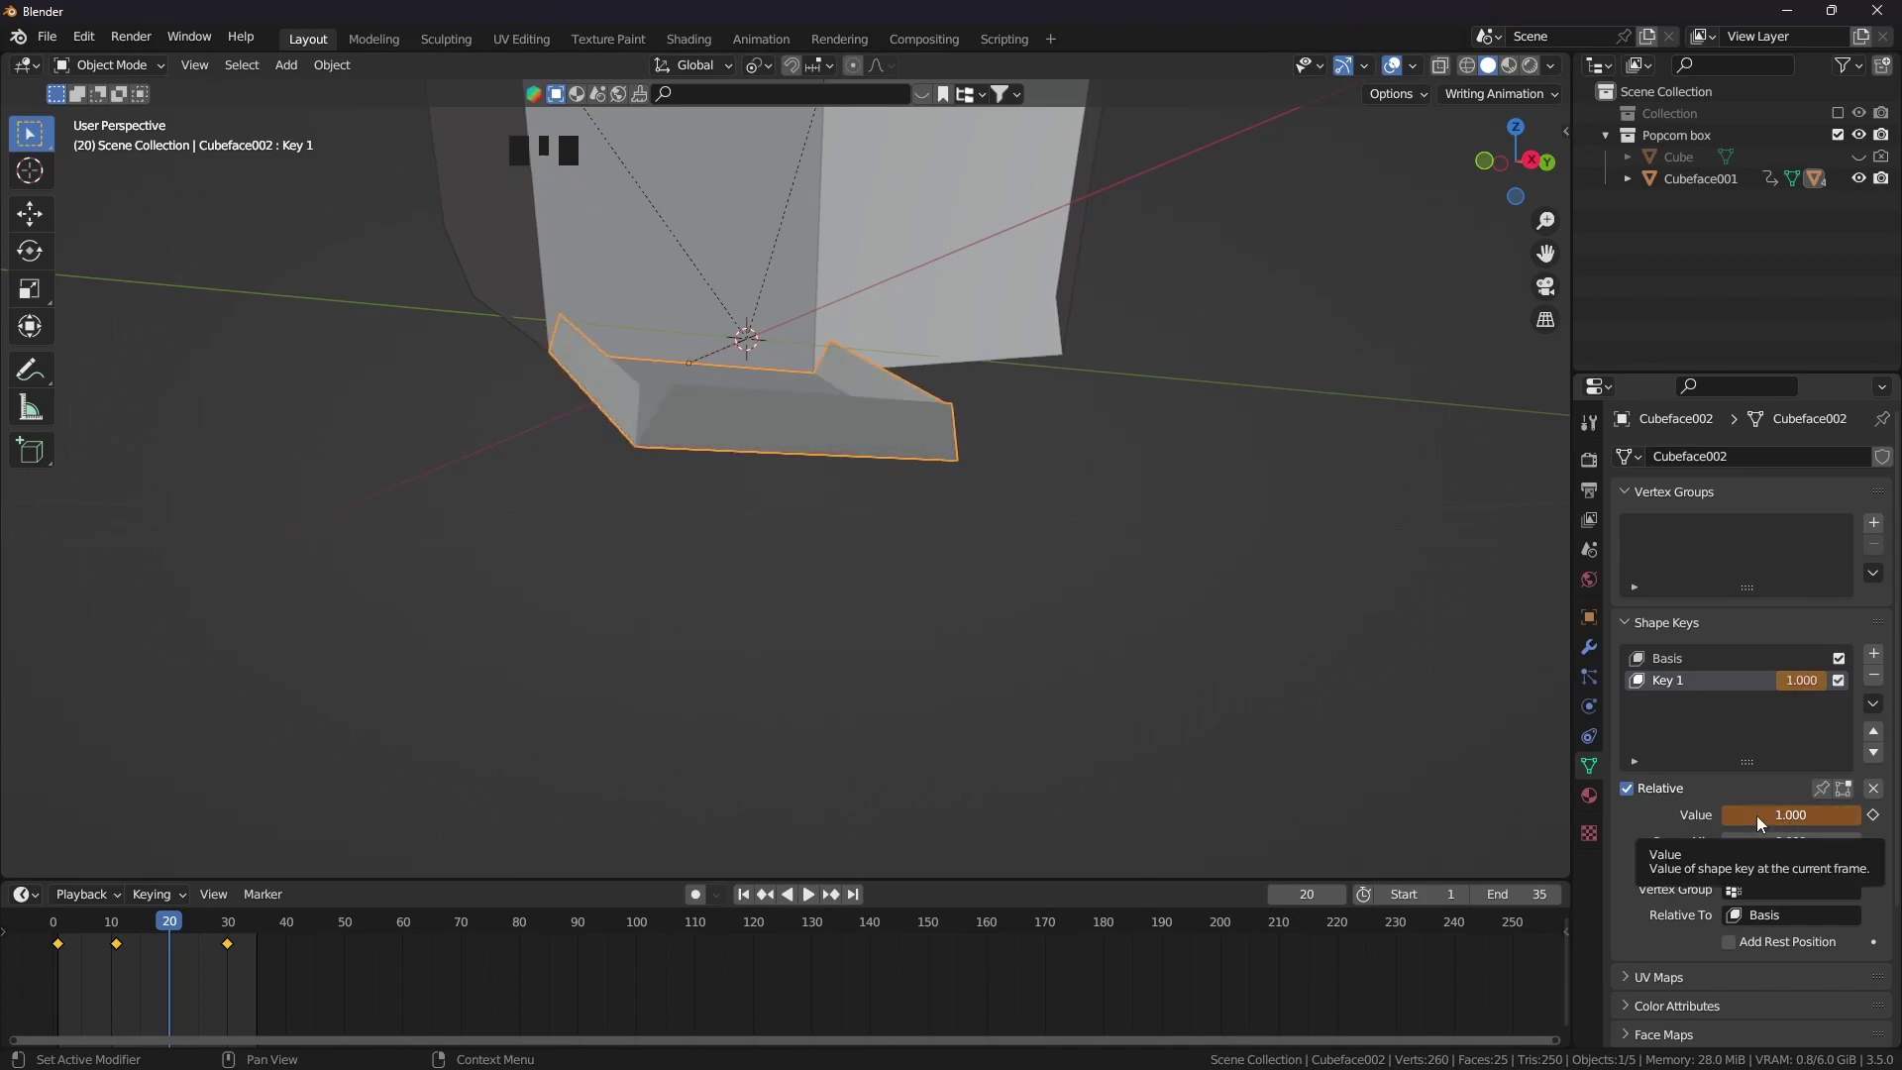
{"action": "right_click", "coordinate": [1751, 816]}
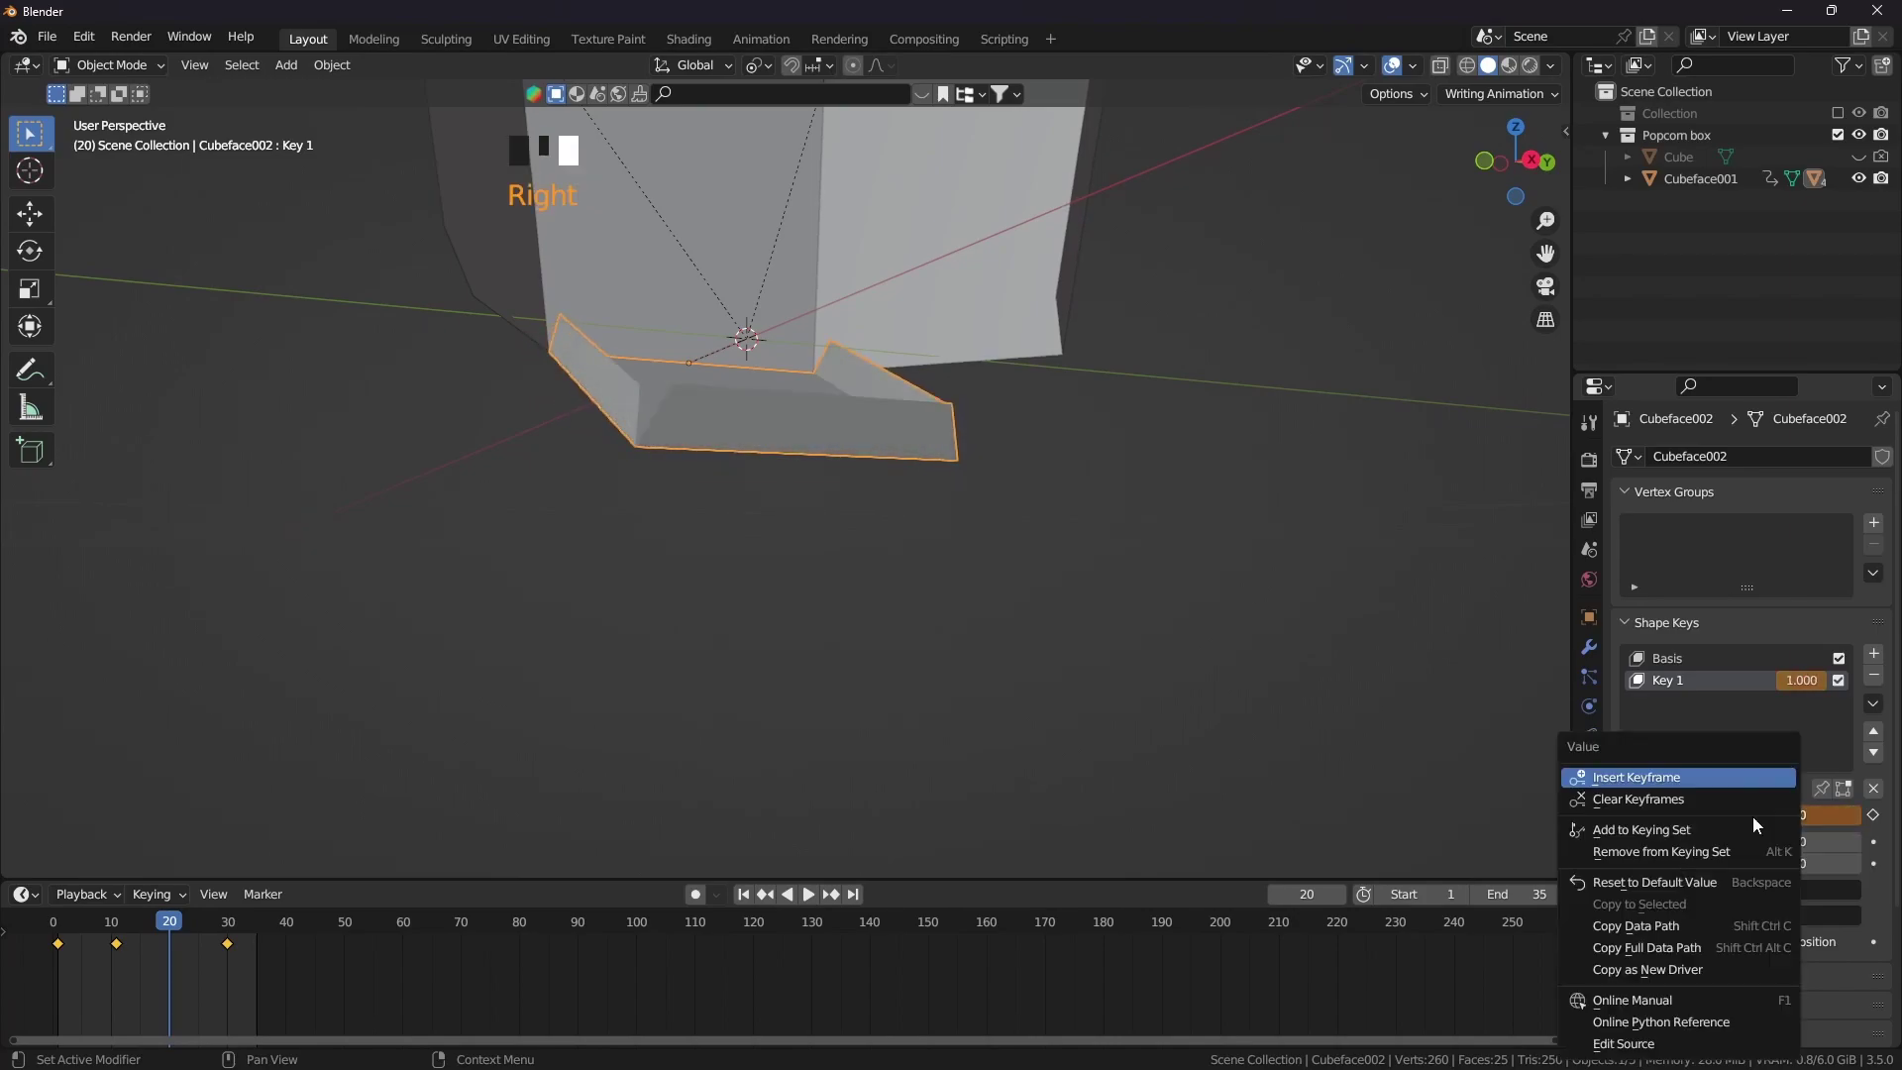
{"action": "left_click", "coordinate": [1697, 782]}
Play the folding animation from the start to check how the base flaps fold into the box
{"action": "left_click_drag", "start_coordinate": [171, 928], "coordinate": [54, 928]}
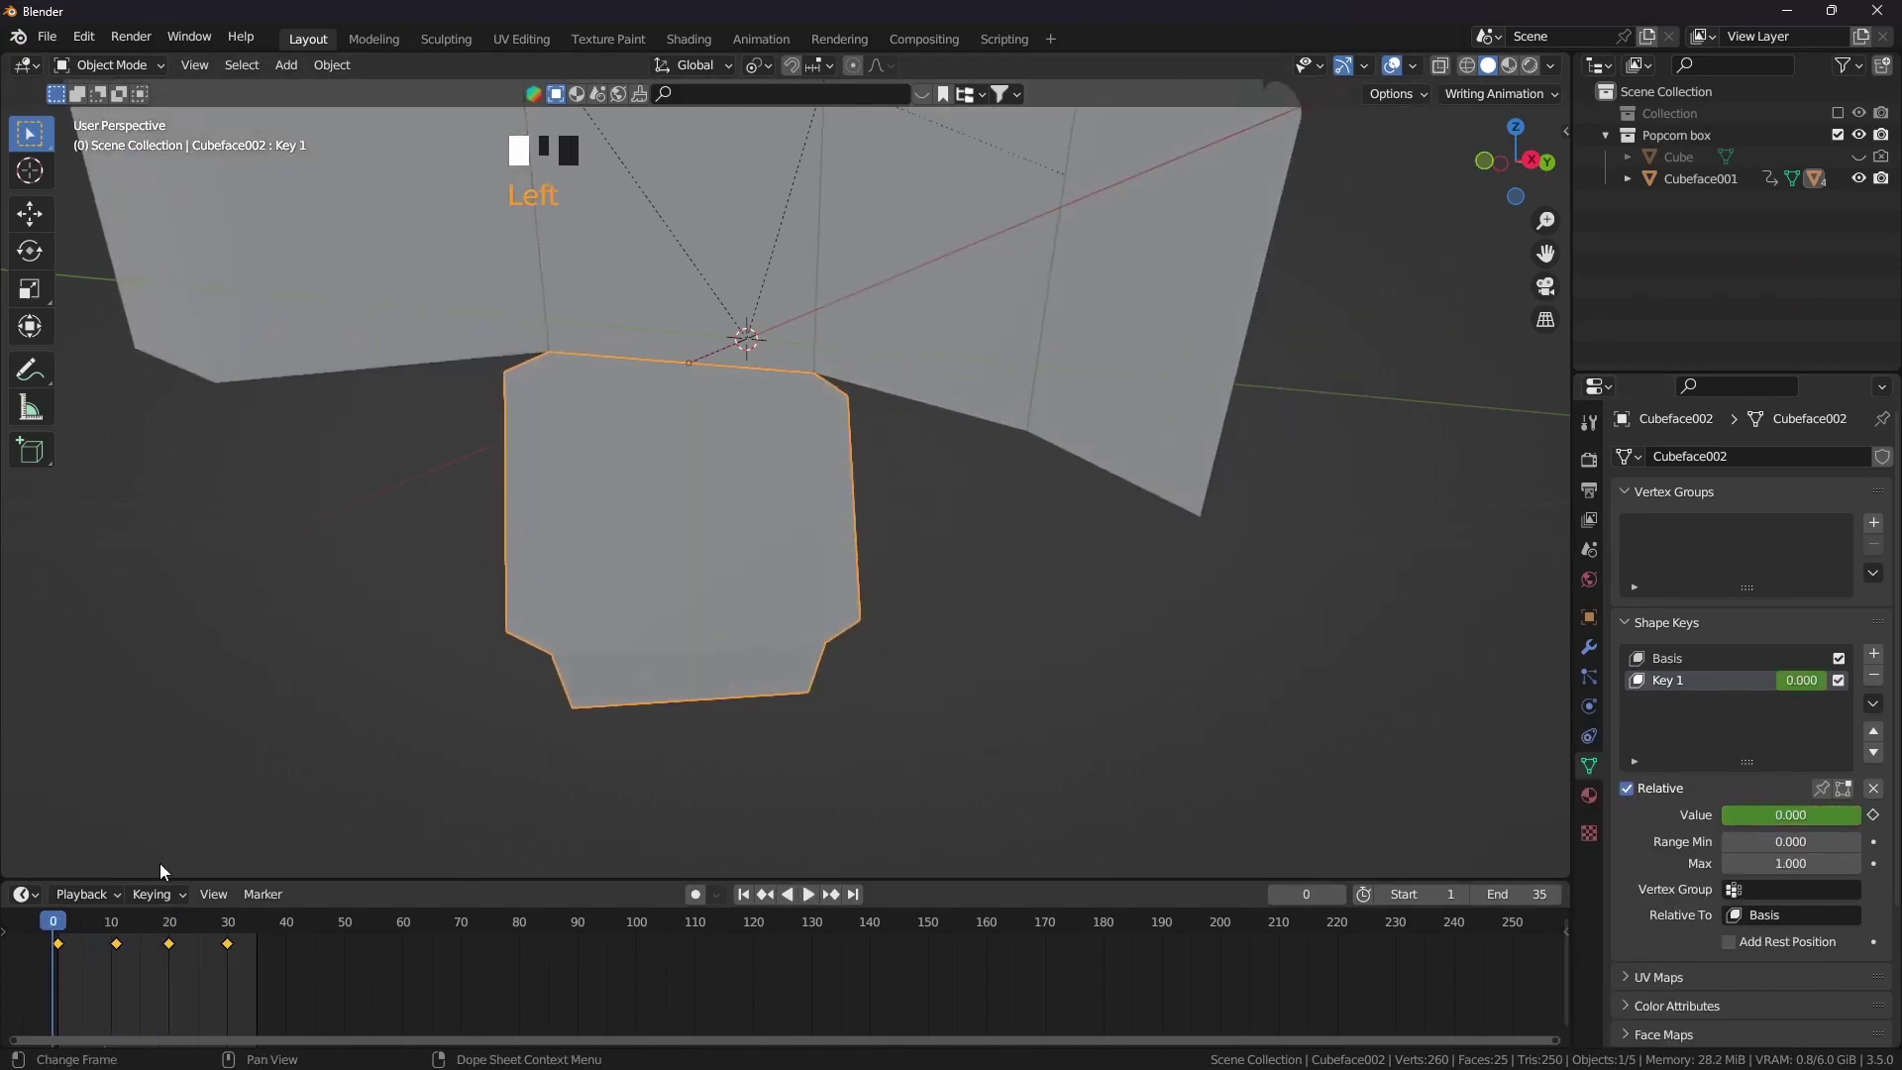
{"action": "middle_click_drag", "start_coordinate": [609, 587], "coordinate": [694, 578]}
{"action": "key", "text": "space"}
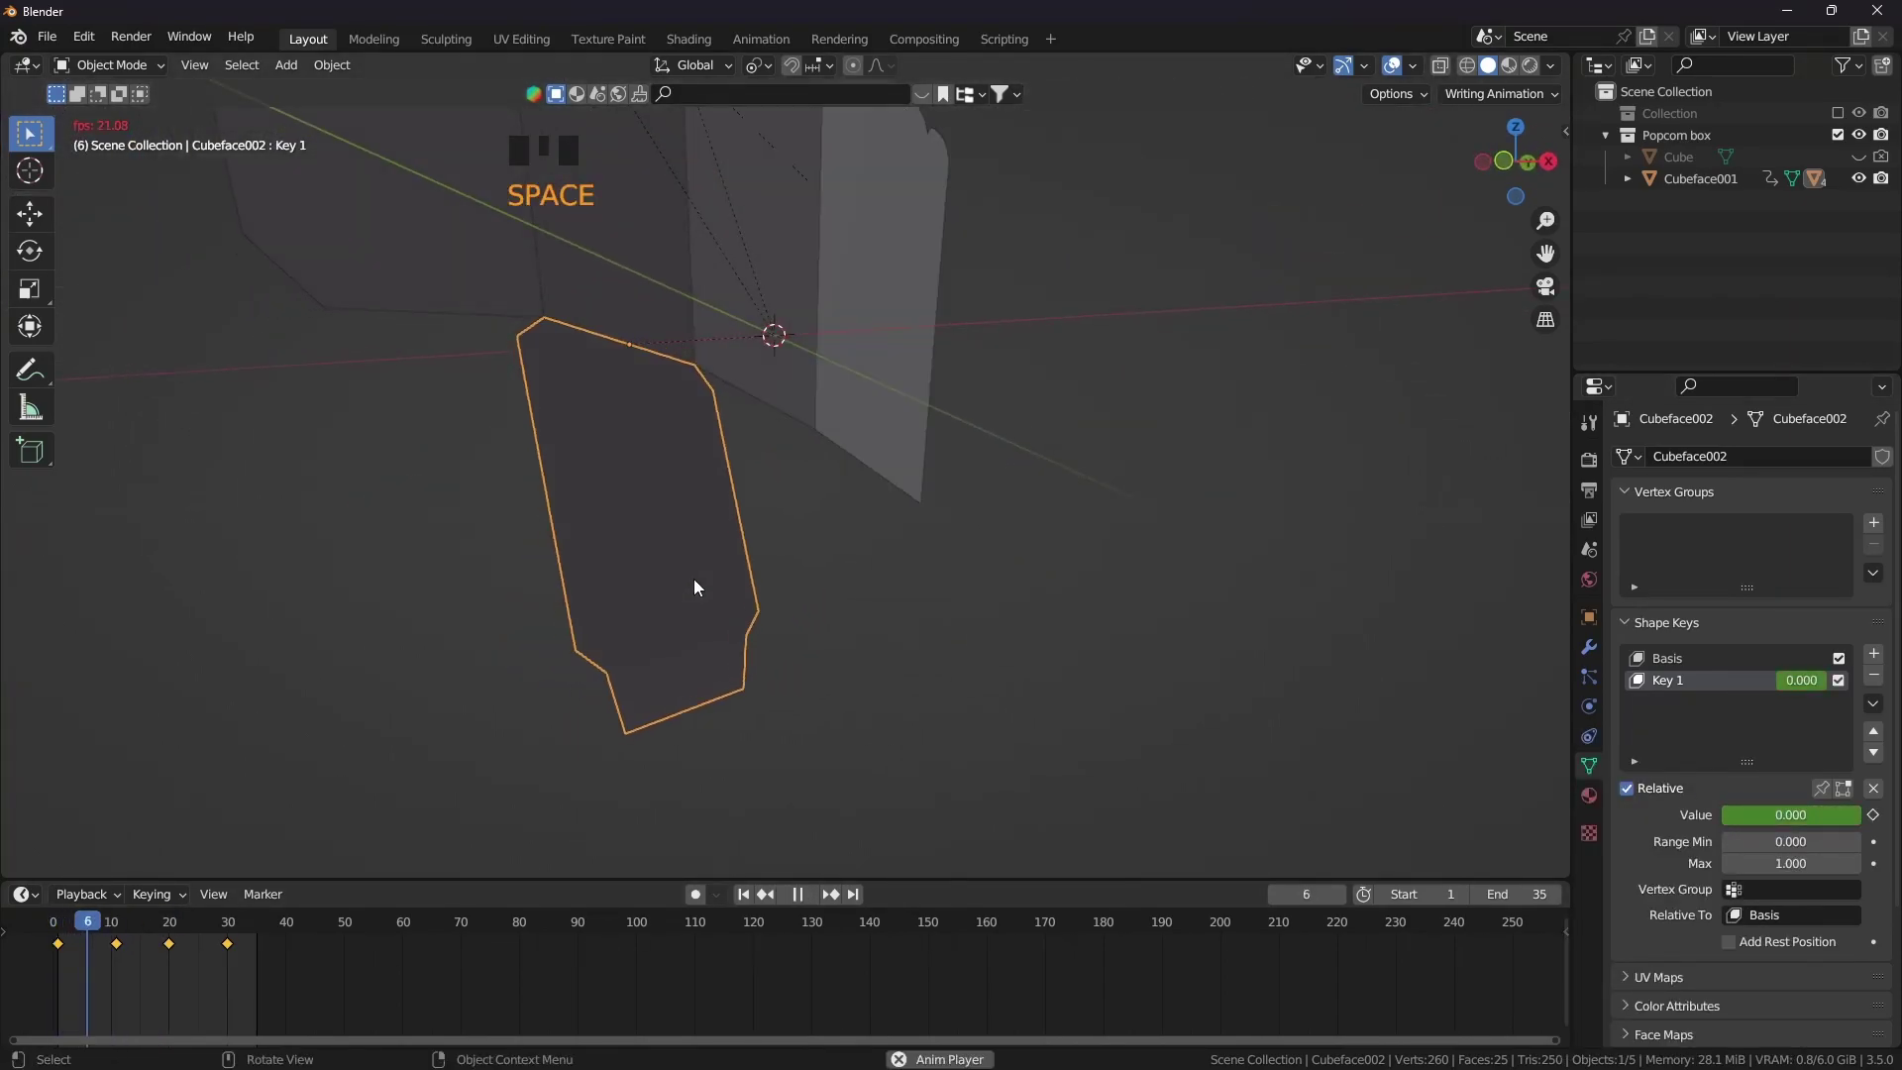
{"action": "middle_click_drag", "start_coordinate": [703, 495], "coordinate": [538, 384]}
{"action": "key", "text": "space"}
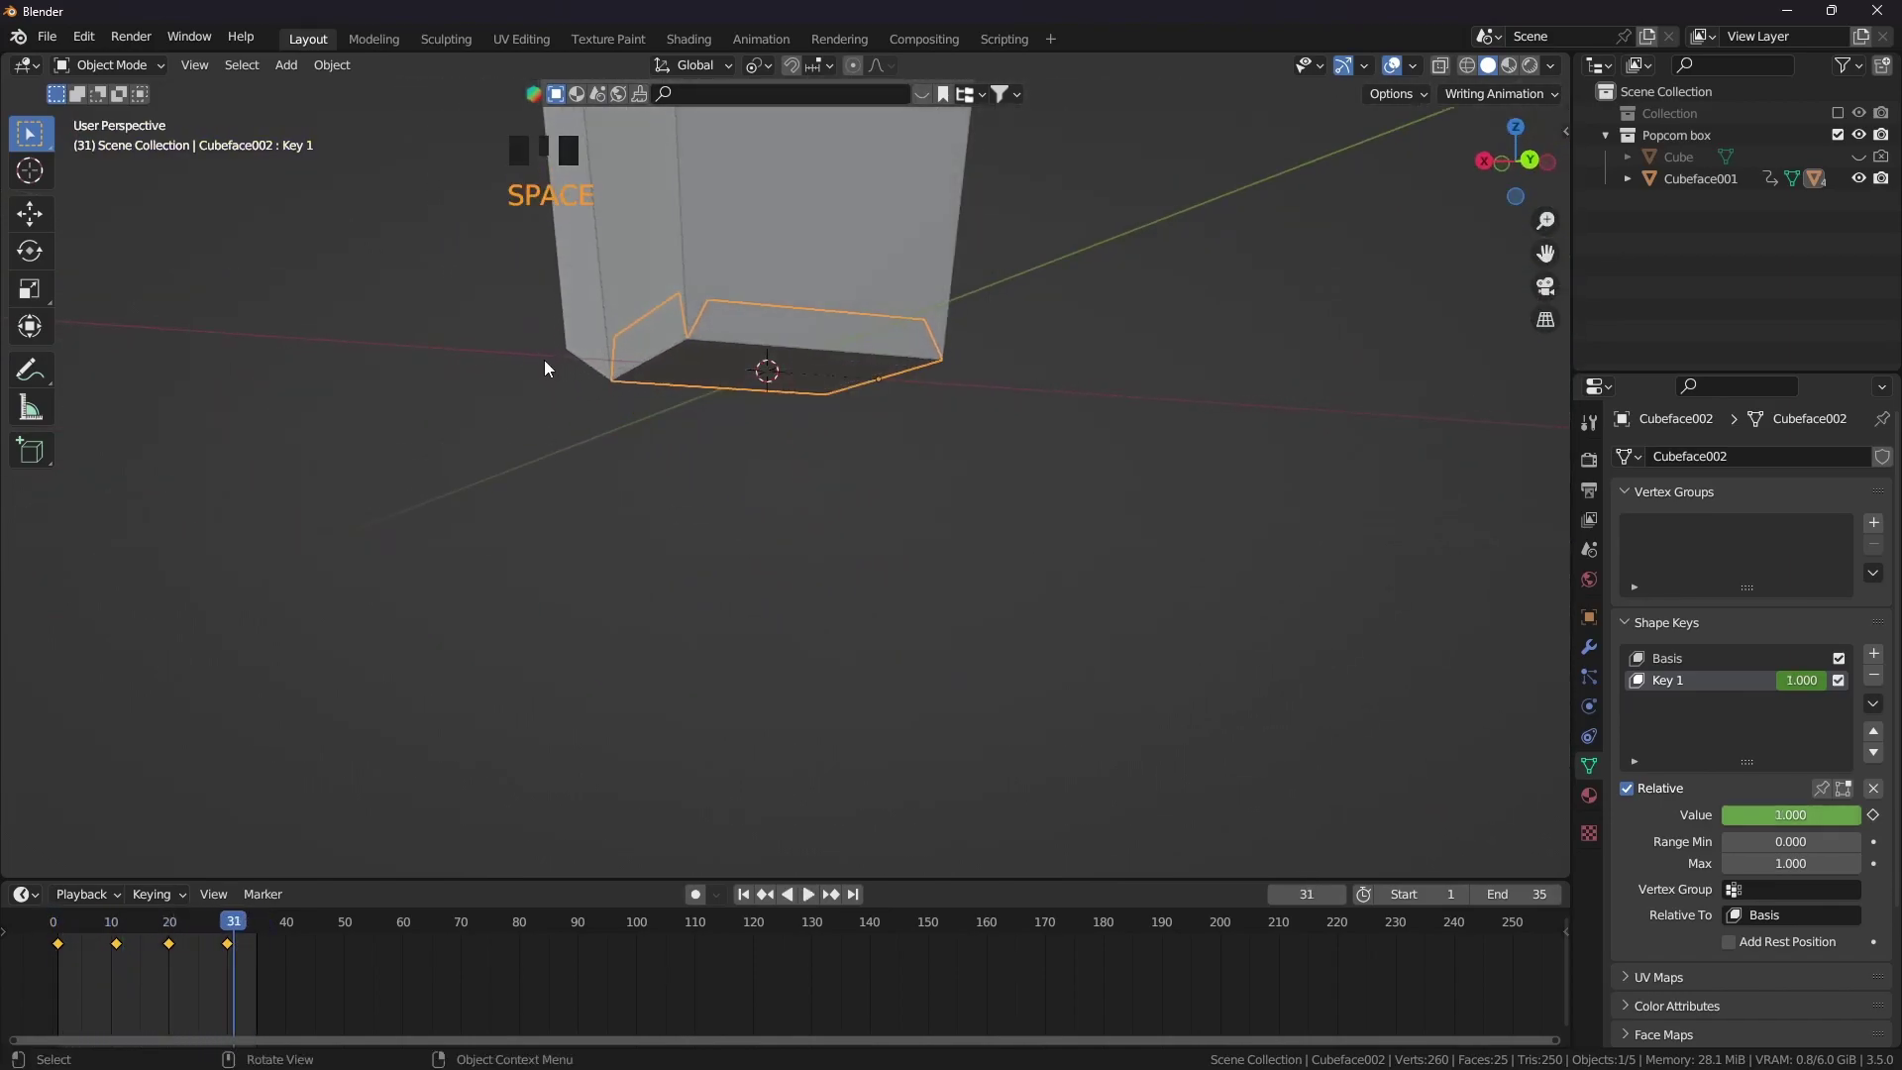
Return to frame 1 and add a Basis and a Key 1 shape key to the side panel with the glue flap
{"action": "key", "text": "shift+Left"}
{"action": "middle_click_drag", "start_coordinate": [581, 467], "coordinate": [889, 687], "text": "shift"}
{"action": "left_click", "coordinate": [781, 519]}
{"action": "middle_click_drag", "start_coordinate": [780, 519], "coordinate": [783, 594], "text": "shift"}
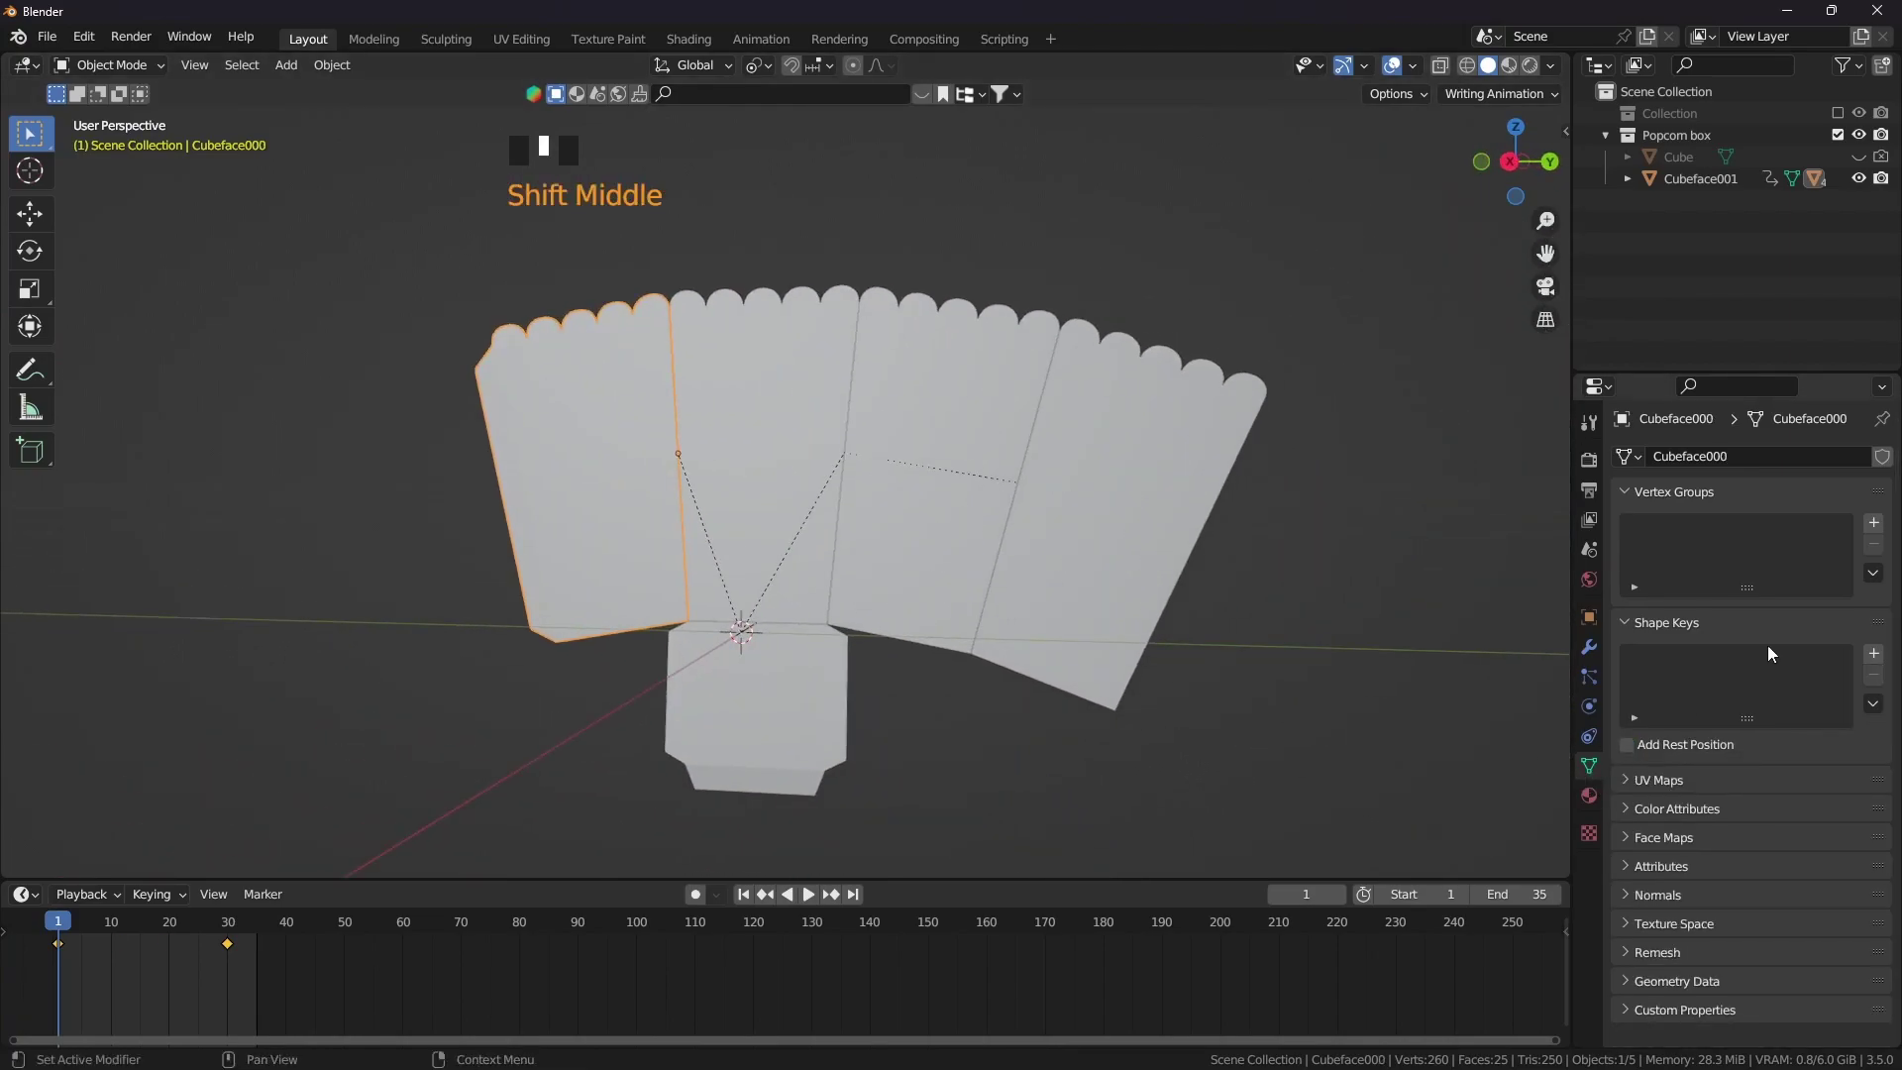
{"action": "left_click", "coordinate": [1873, 654]}
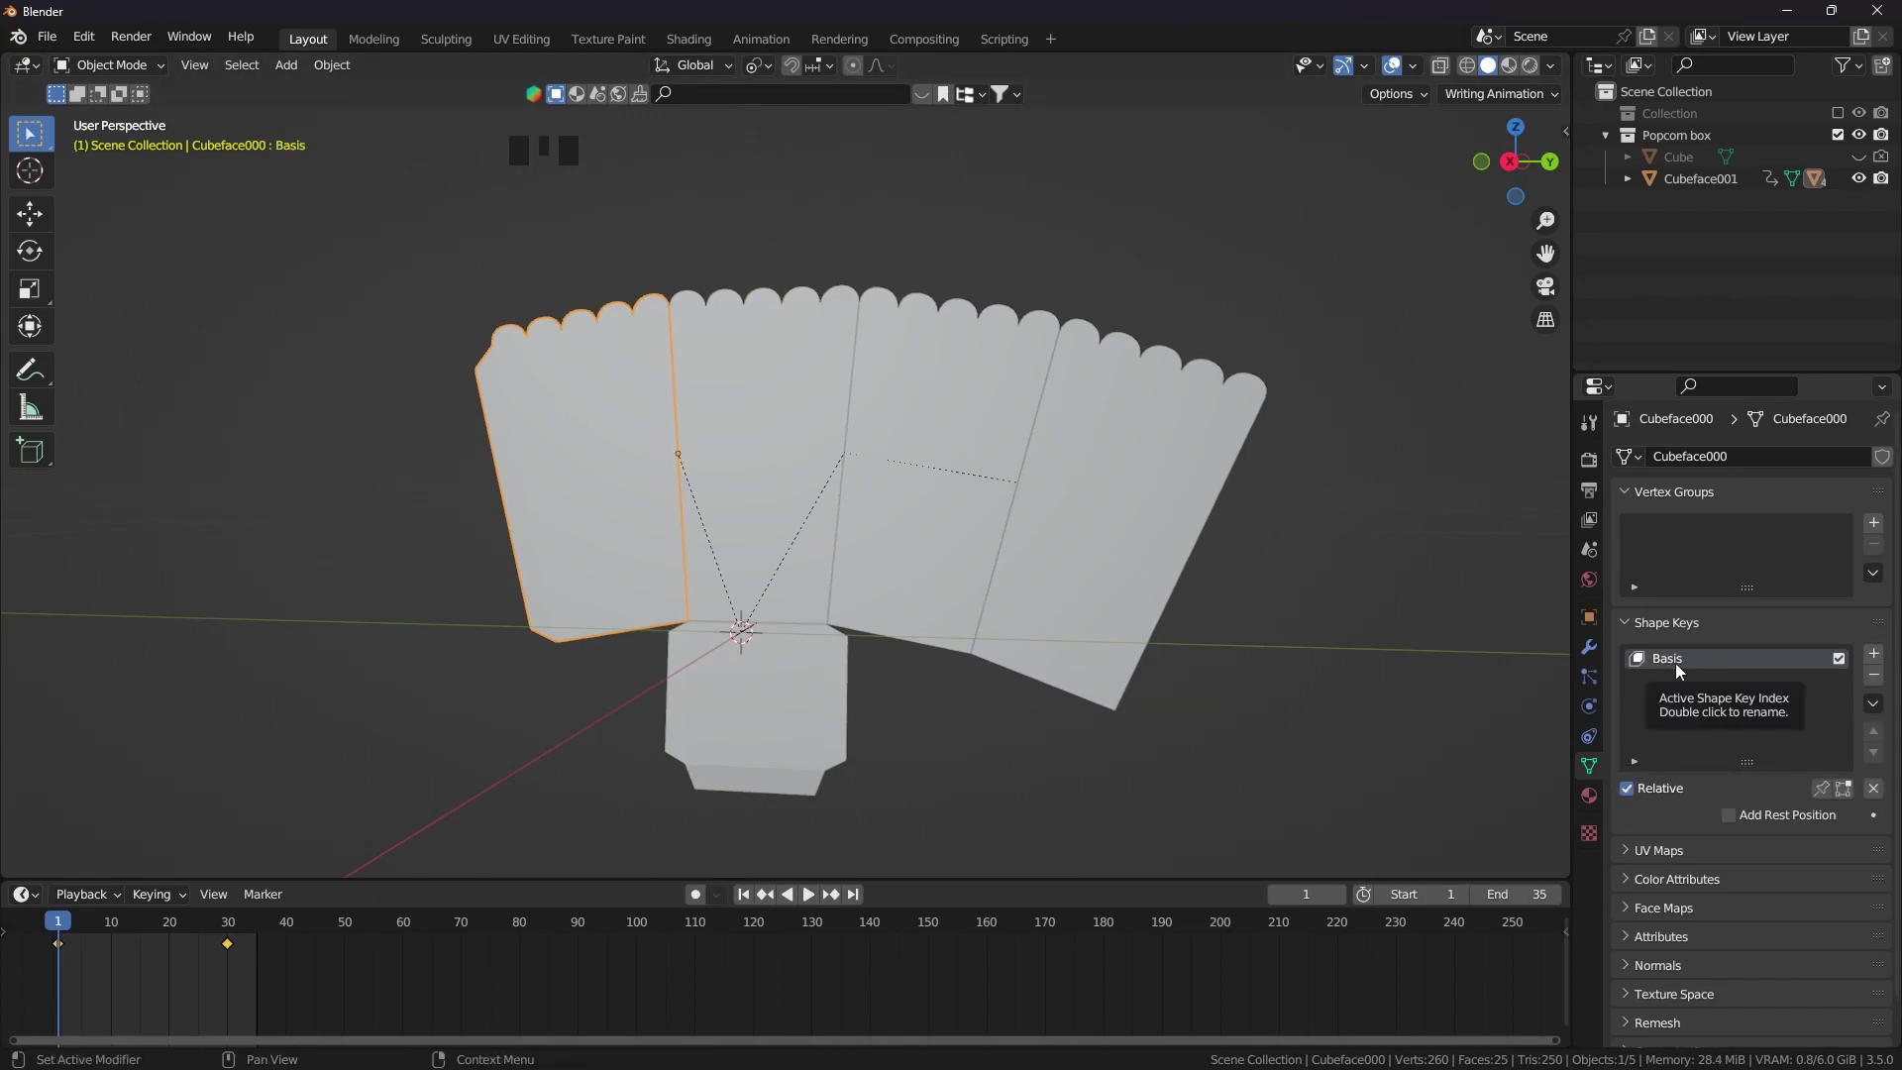
{"action": "left_click", "coordinate": [1868, 655]}
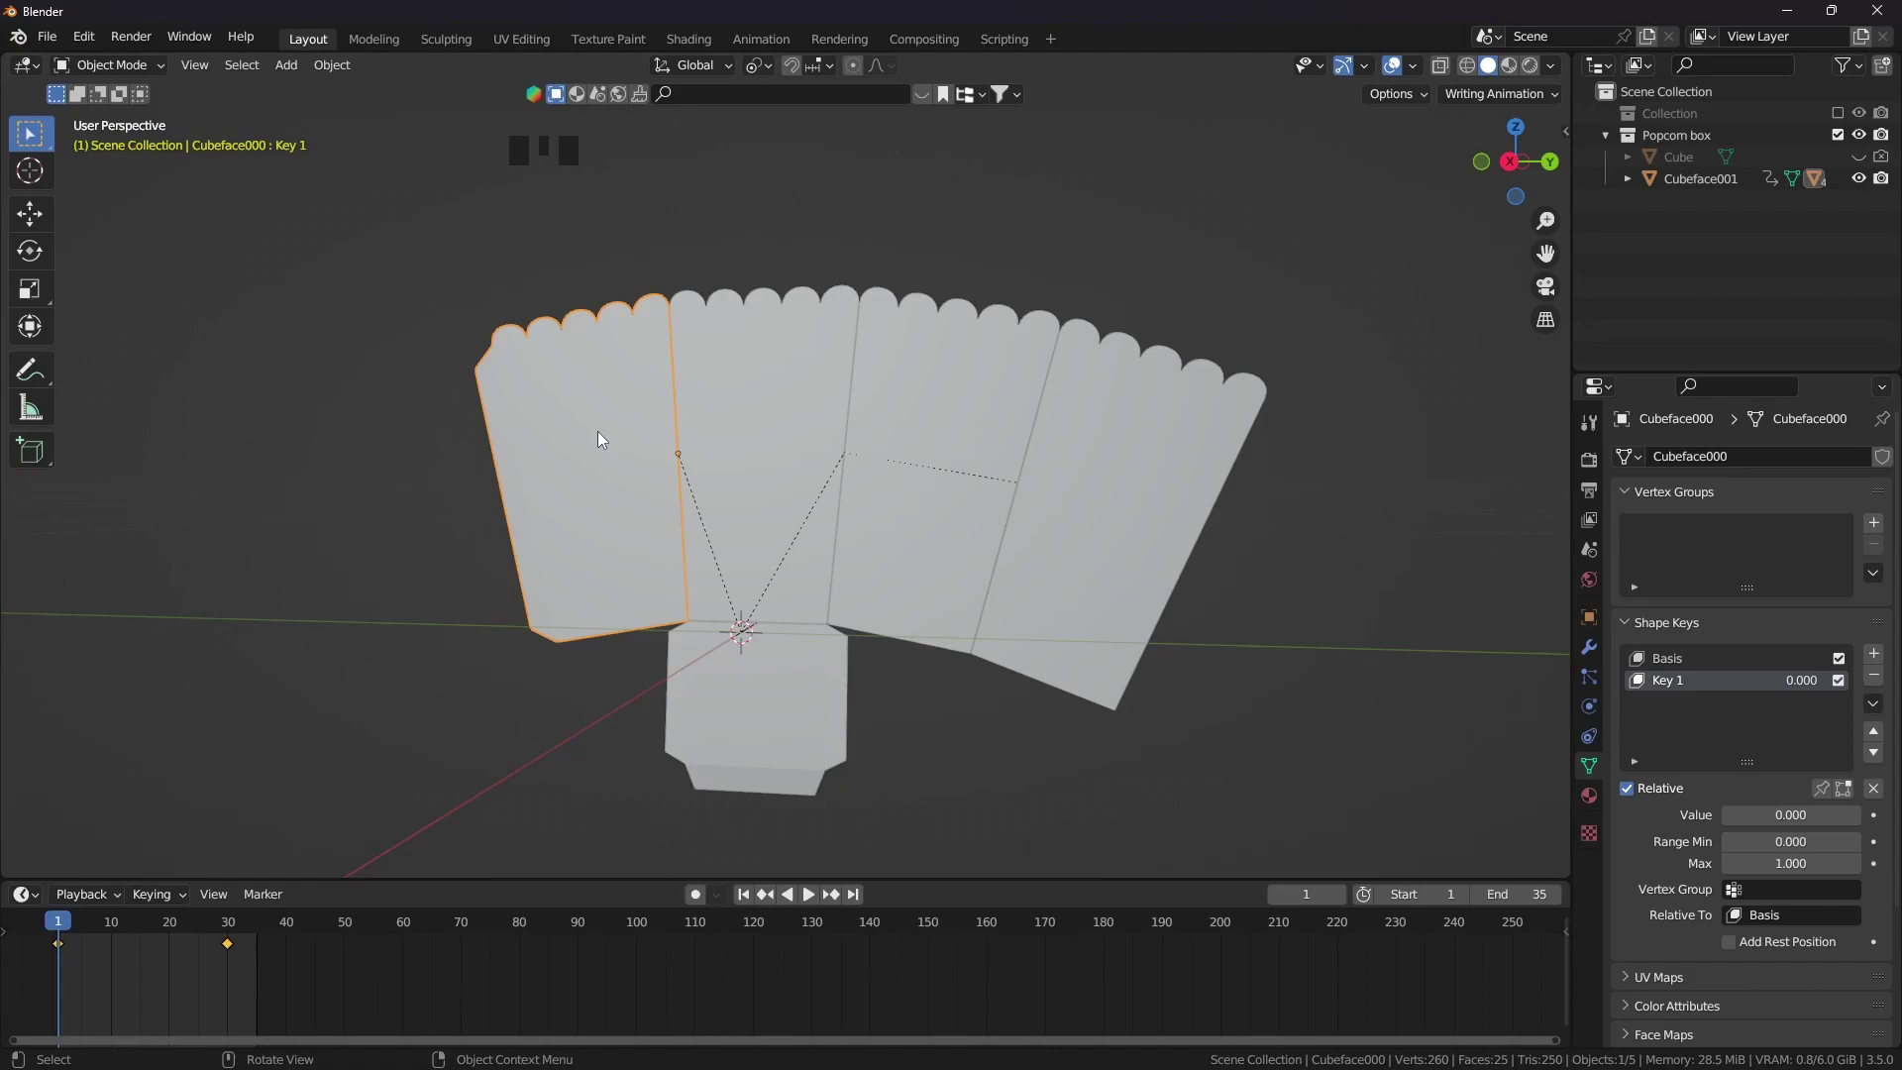
In Key 1 on frame 32, move the glue flap's outer edge inward about -0.012 m in X and 0.010 m in Y
{"action": "key", "text": "Tab"}
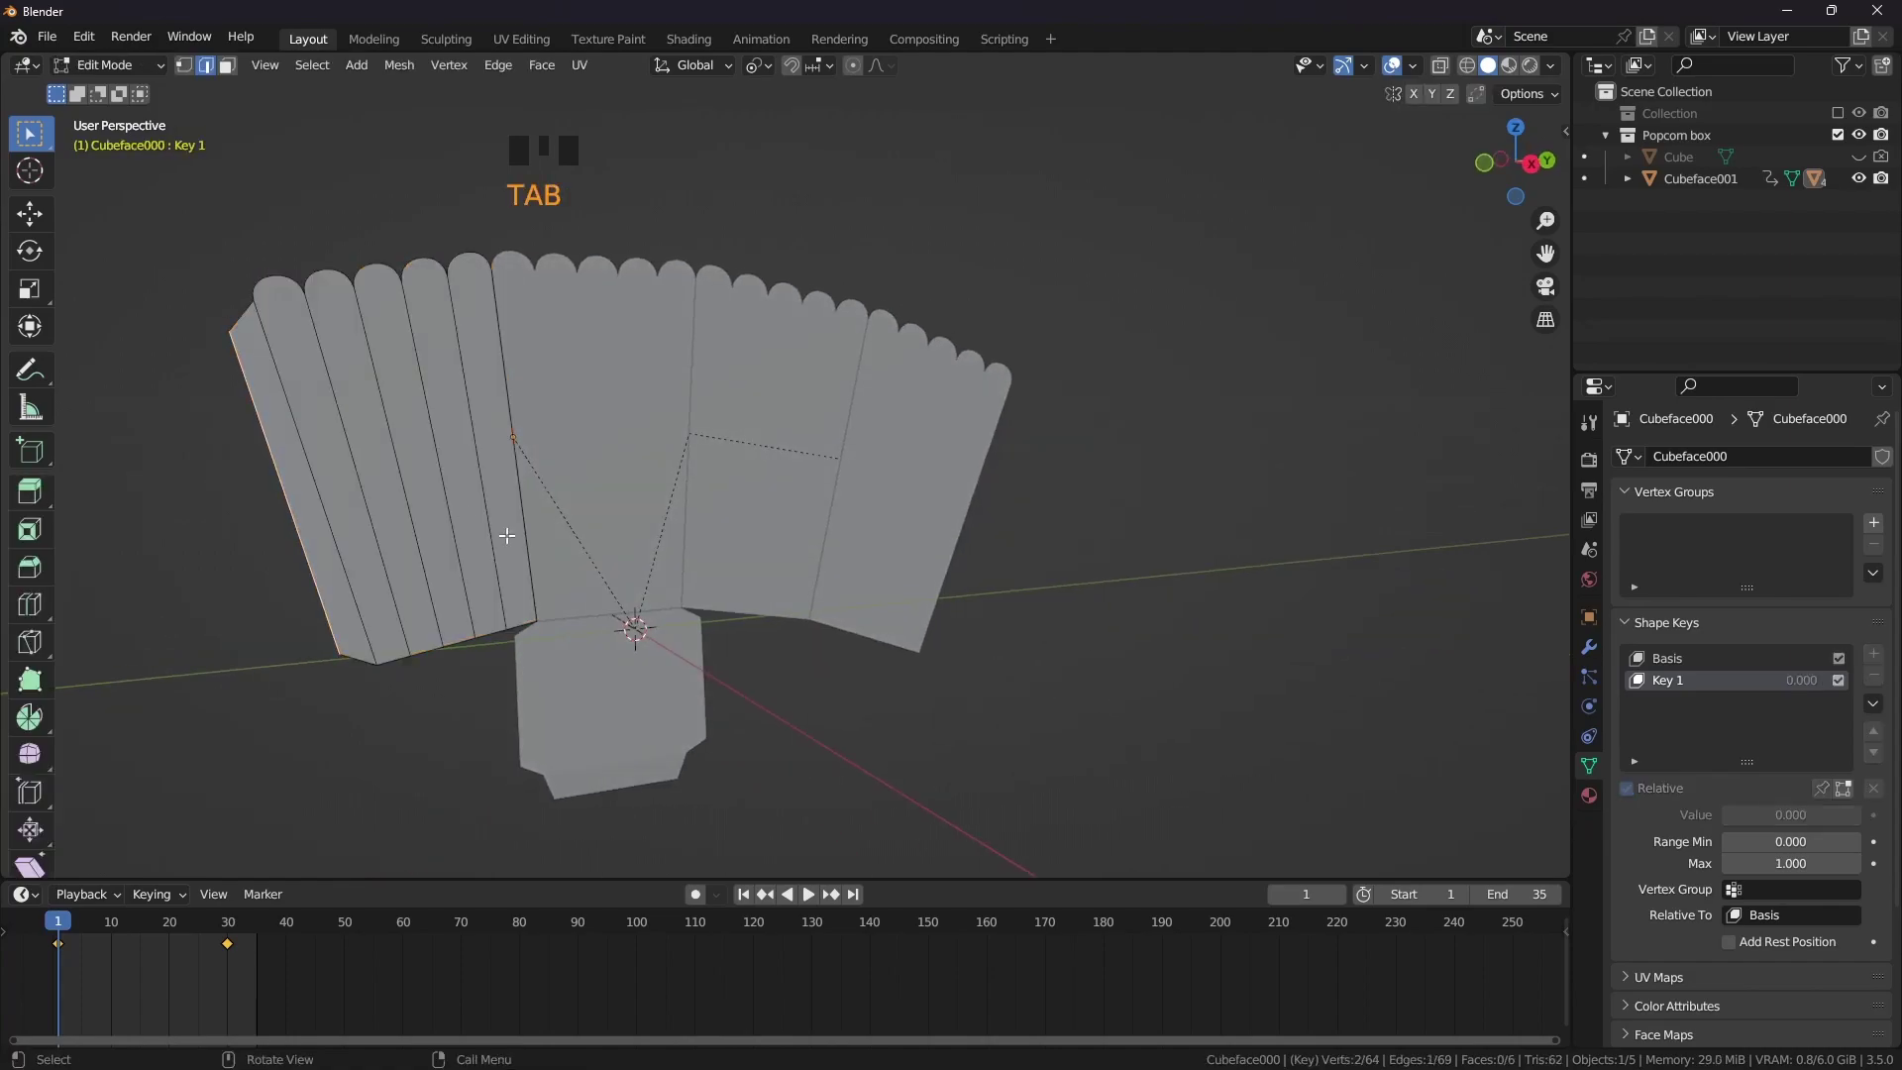
{"action": "middle_click_drag", "start_coordinate": [287, 435], "coordinate": [423, 483], "text": "shift"}
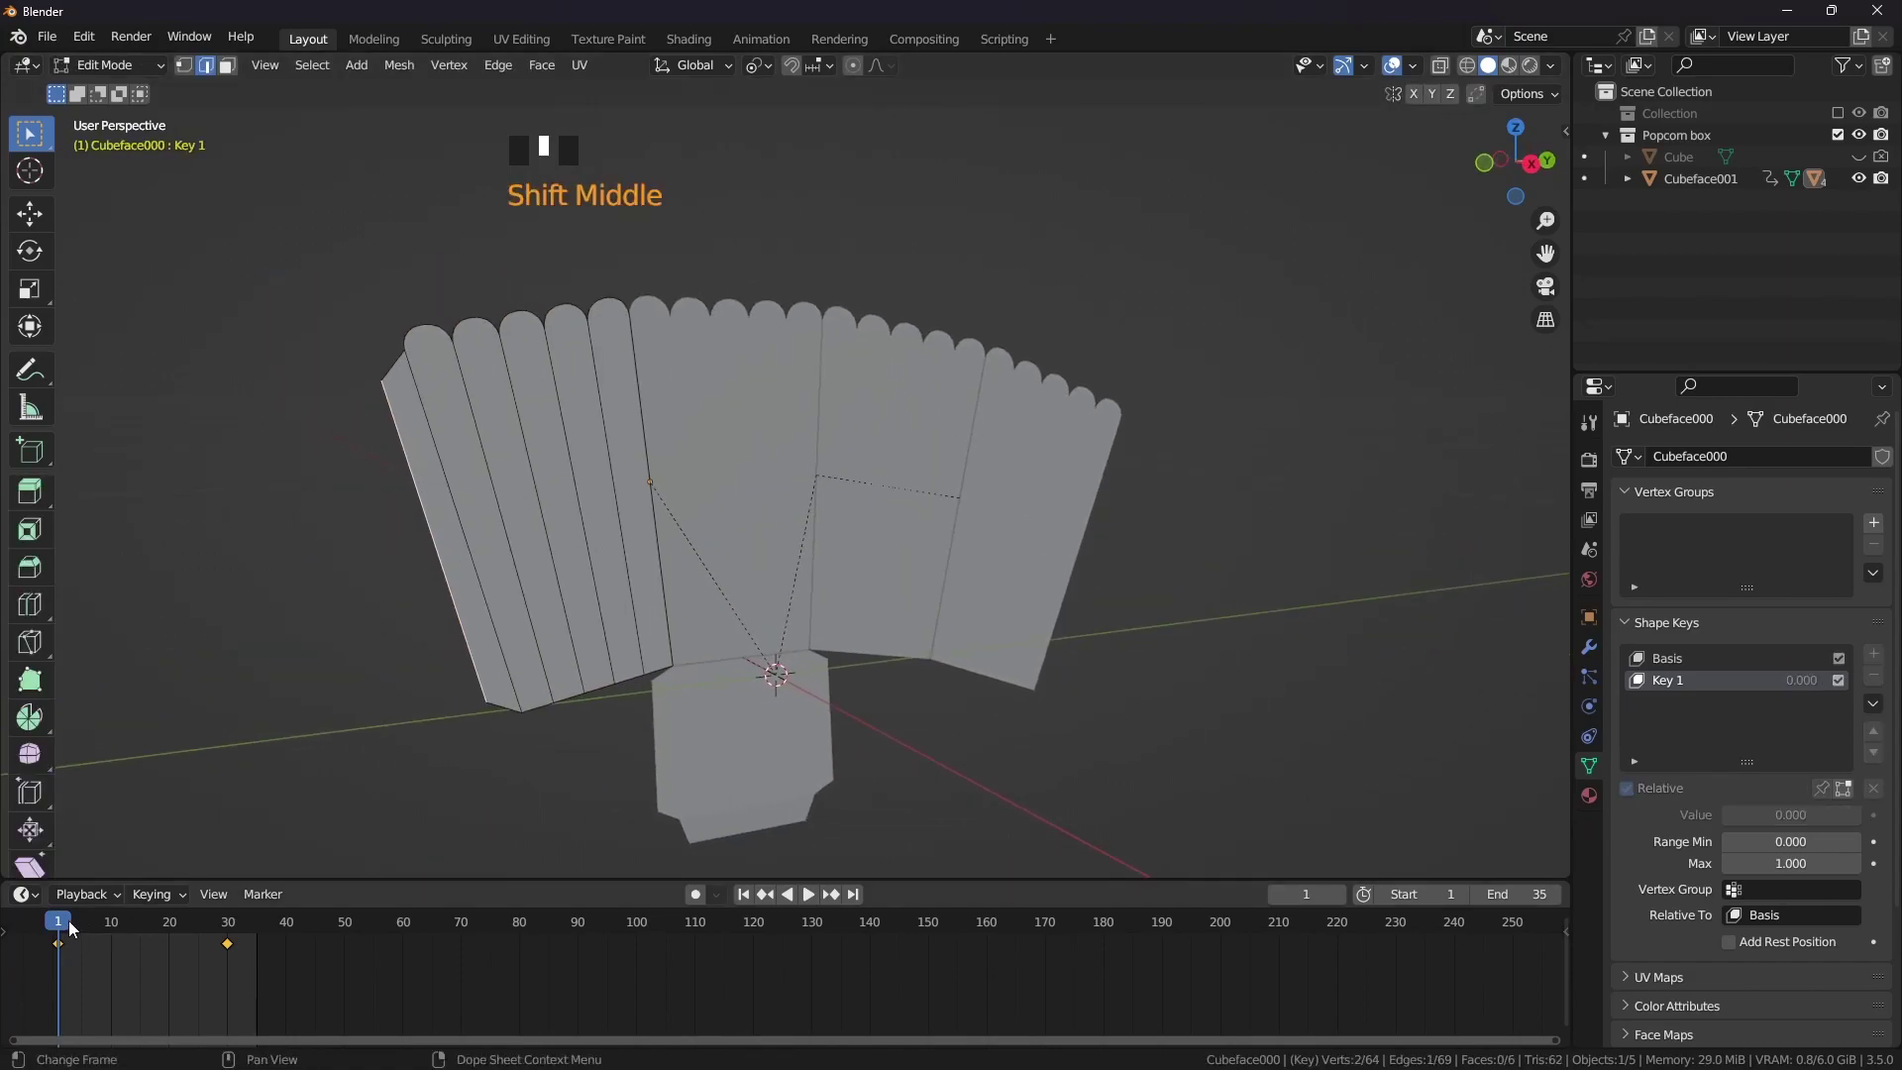
{"action": "left_click_drag", "start_coordinate": [72, 927], "coordinate": [240, 923]}
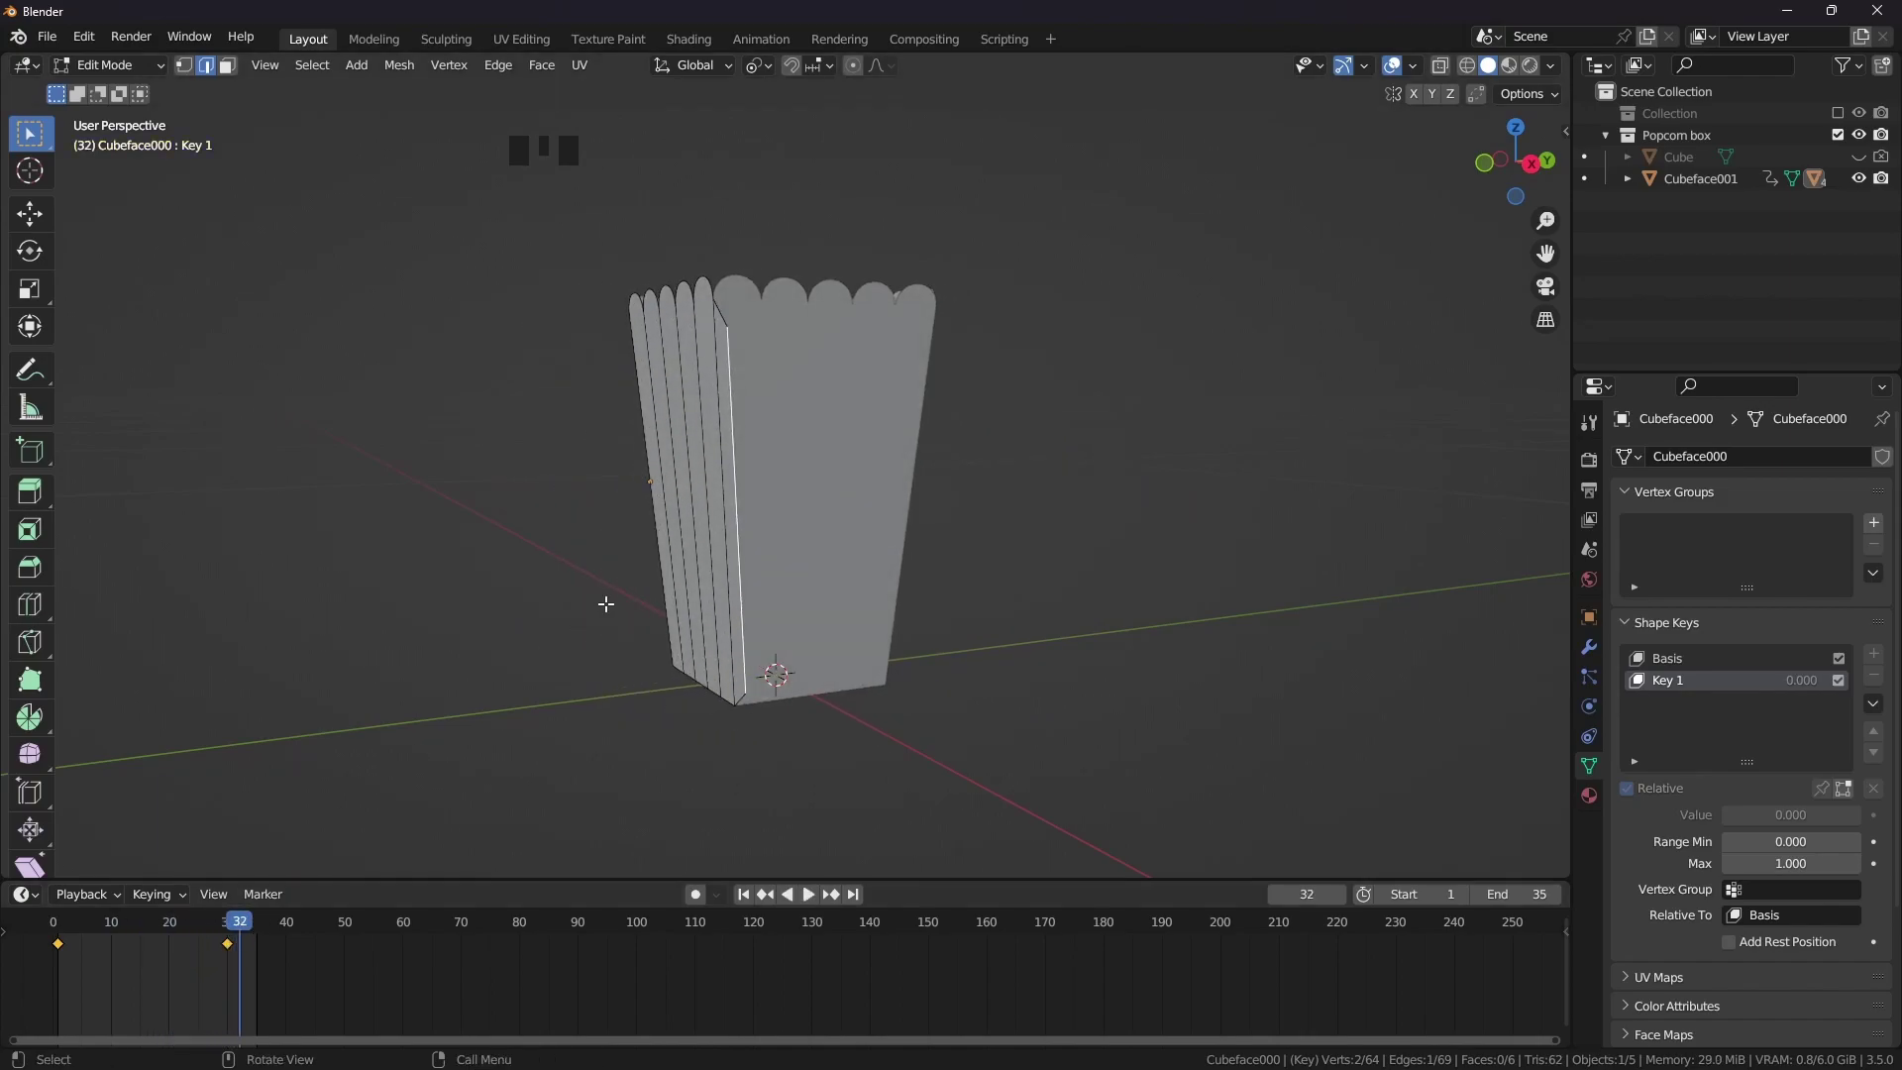
{"action": "middle_click_drag", "start_coordinate": [606, 604], "coordinate": [770, 601]}
{"action": "key", "text": "KP_7"}
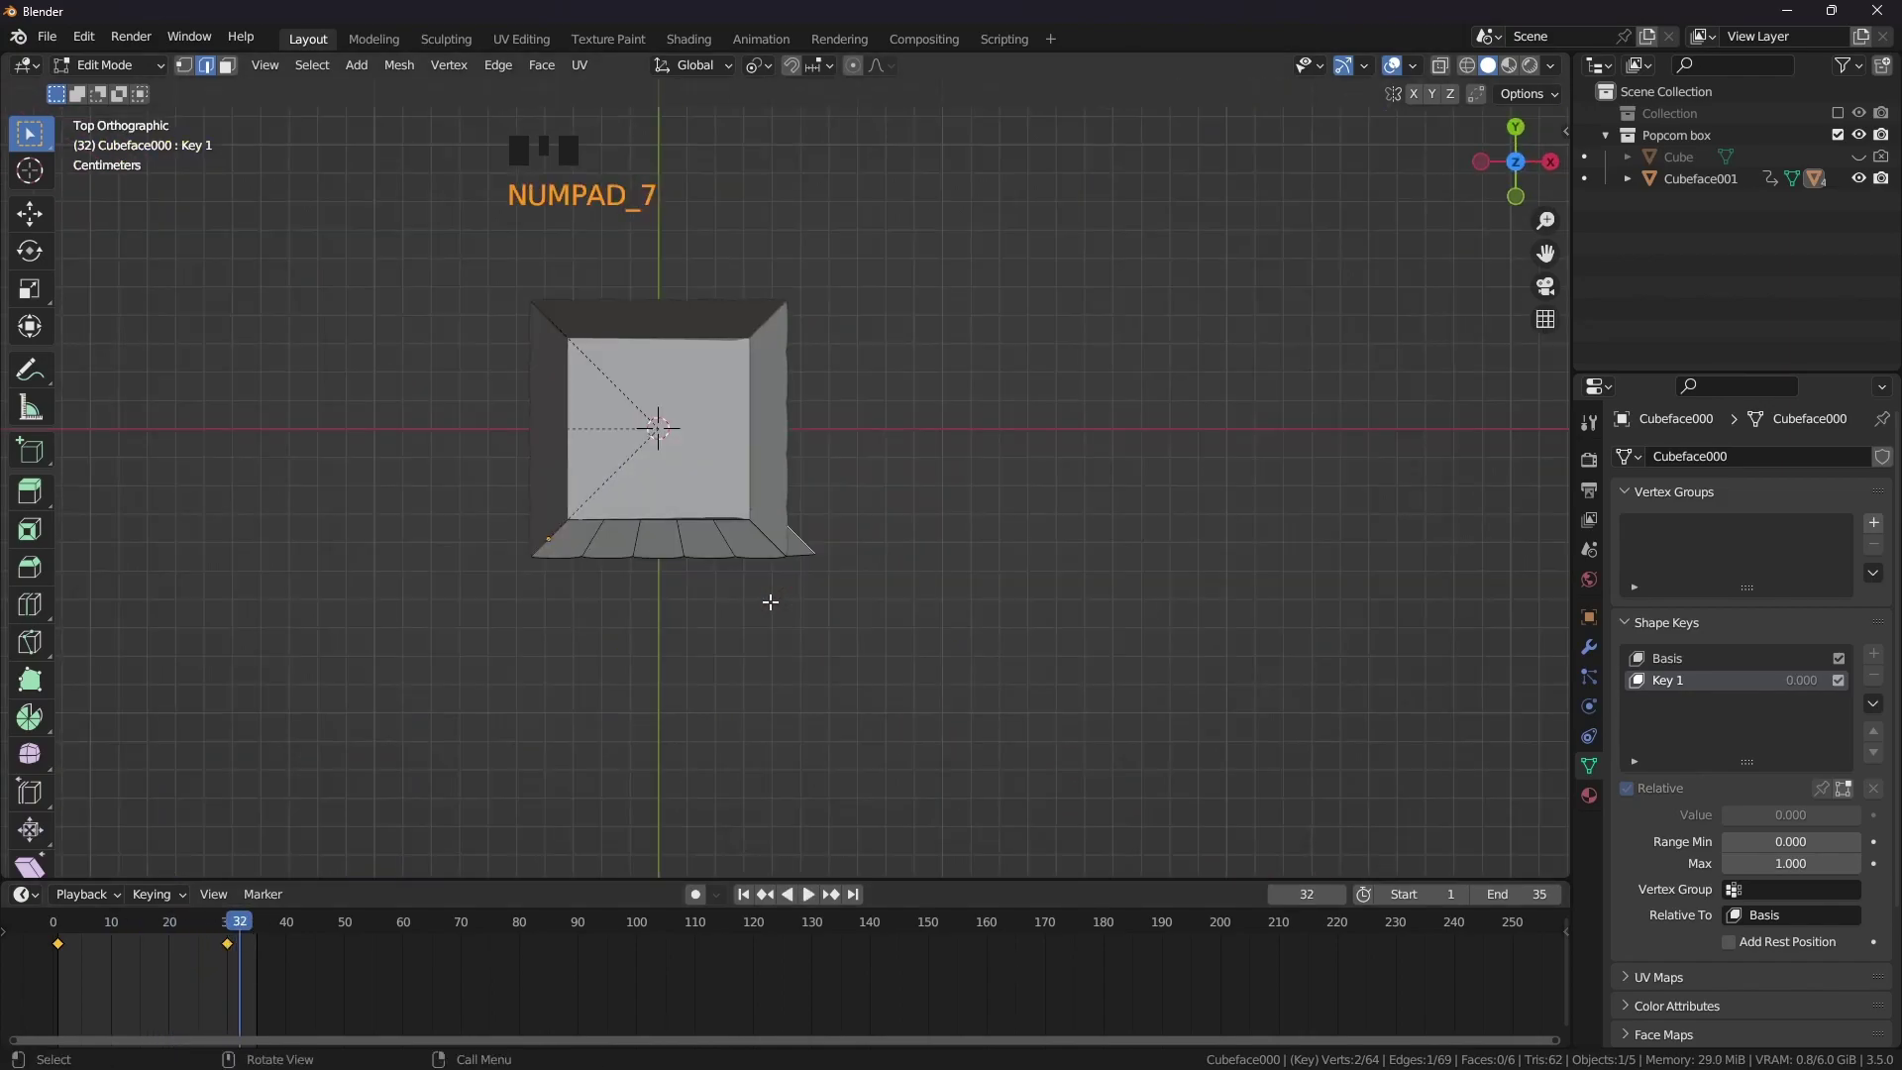
{"action": "scroll", "coordinate": [763, 598], "scroll_direction": "up", "scroll_amount": 5}
{"action": "key", "text": "g"}
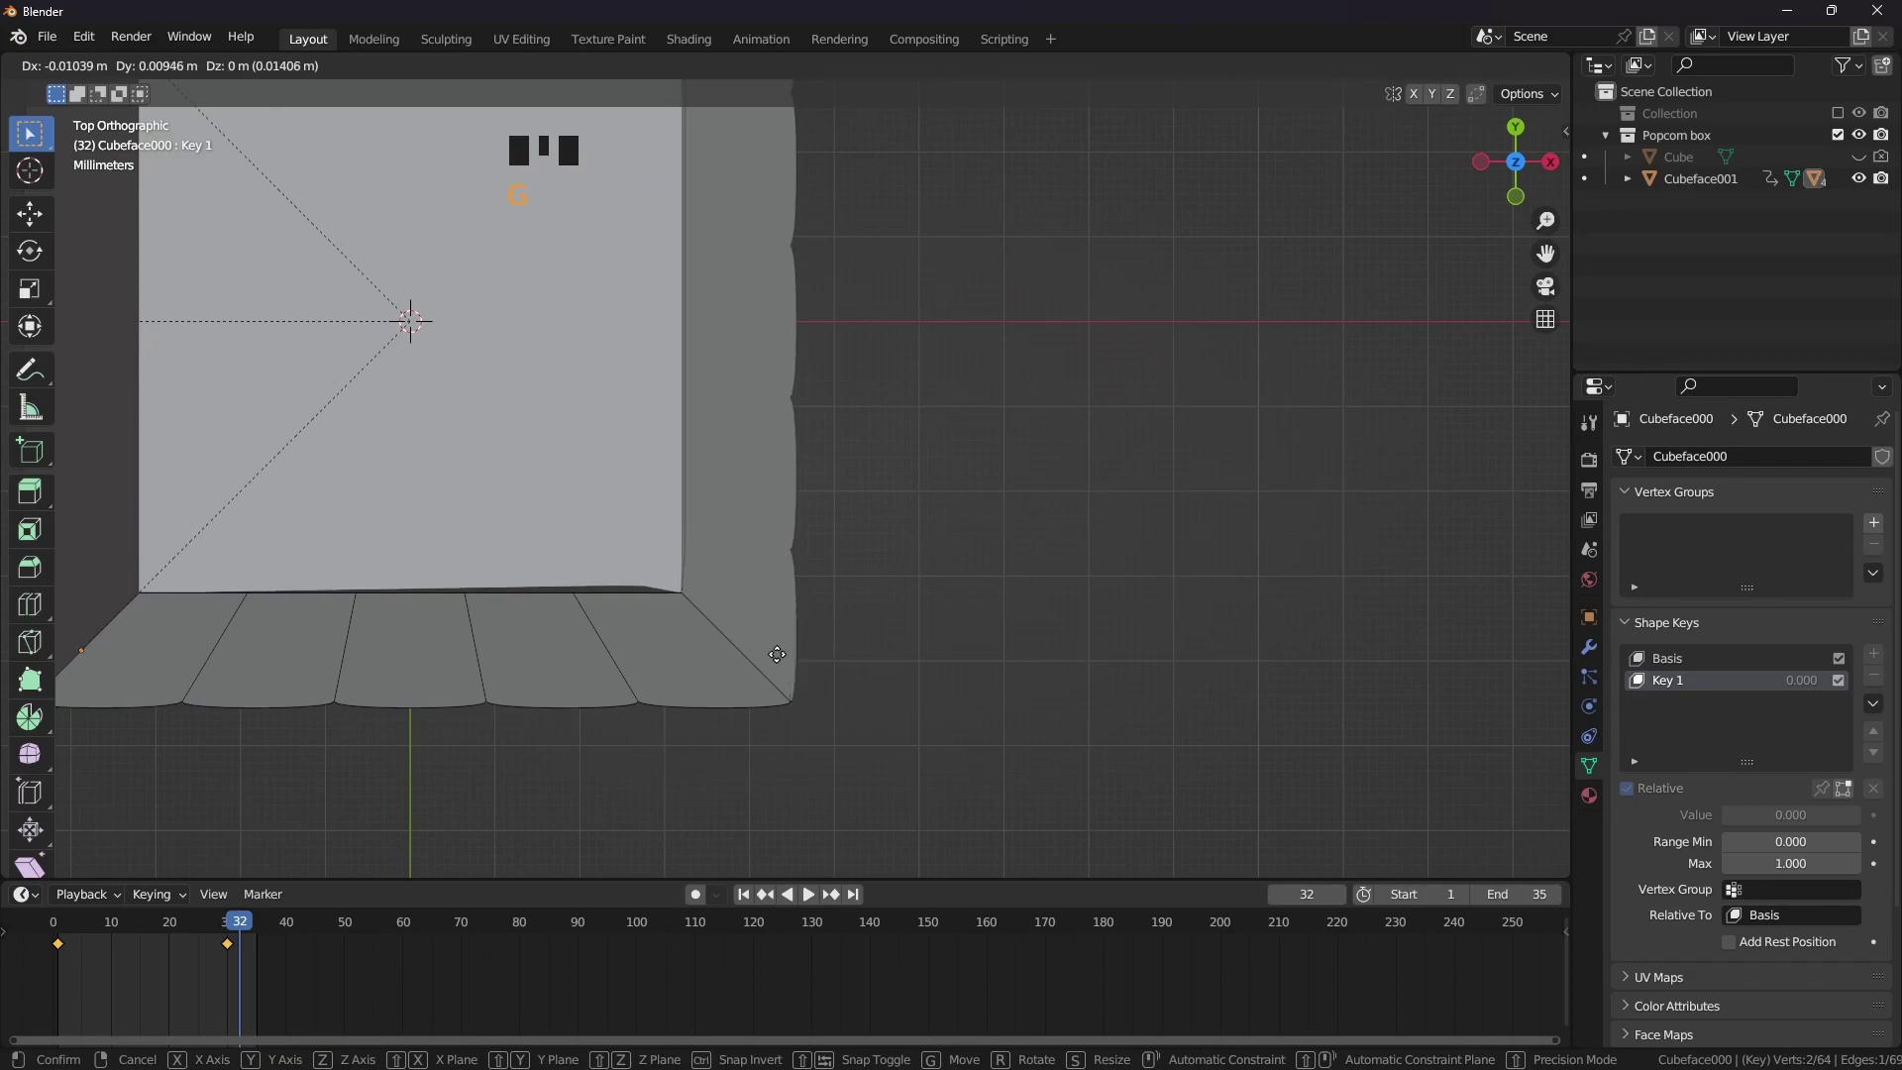
{"action": "left_click", "coordinate": [762, 646]}
Fine-tune the glue flap's outer edge by about -0.001 m along global X and leave mesh editing
{"action": "middle_click_drag", "start_coordinate": [762, 647], "coordinate": [1040, 700]}
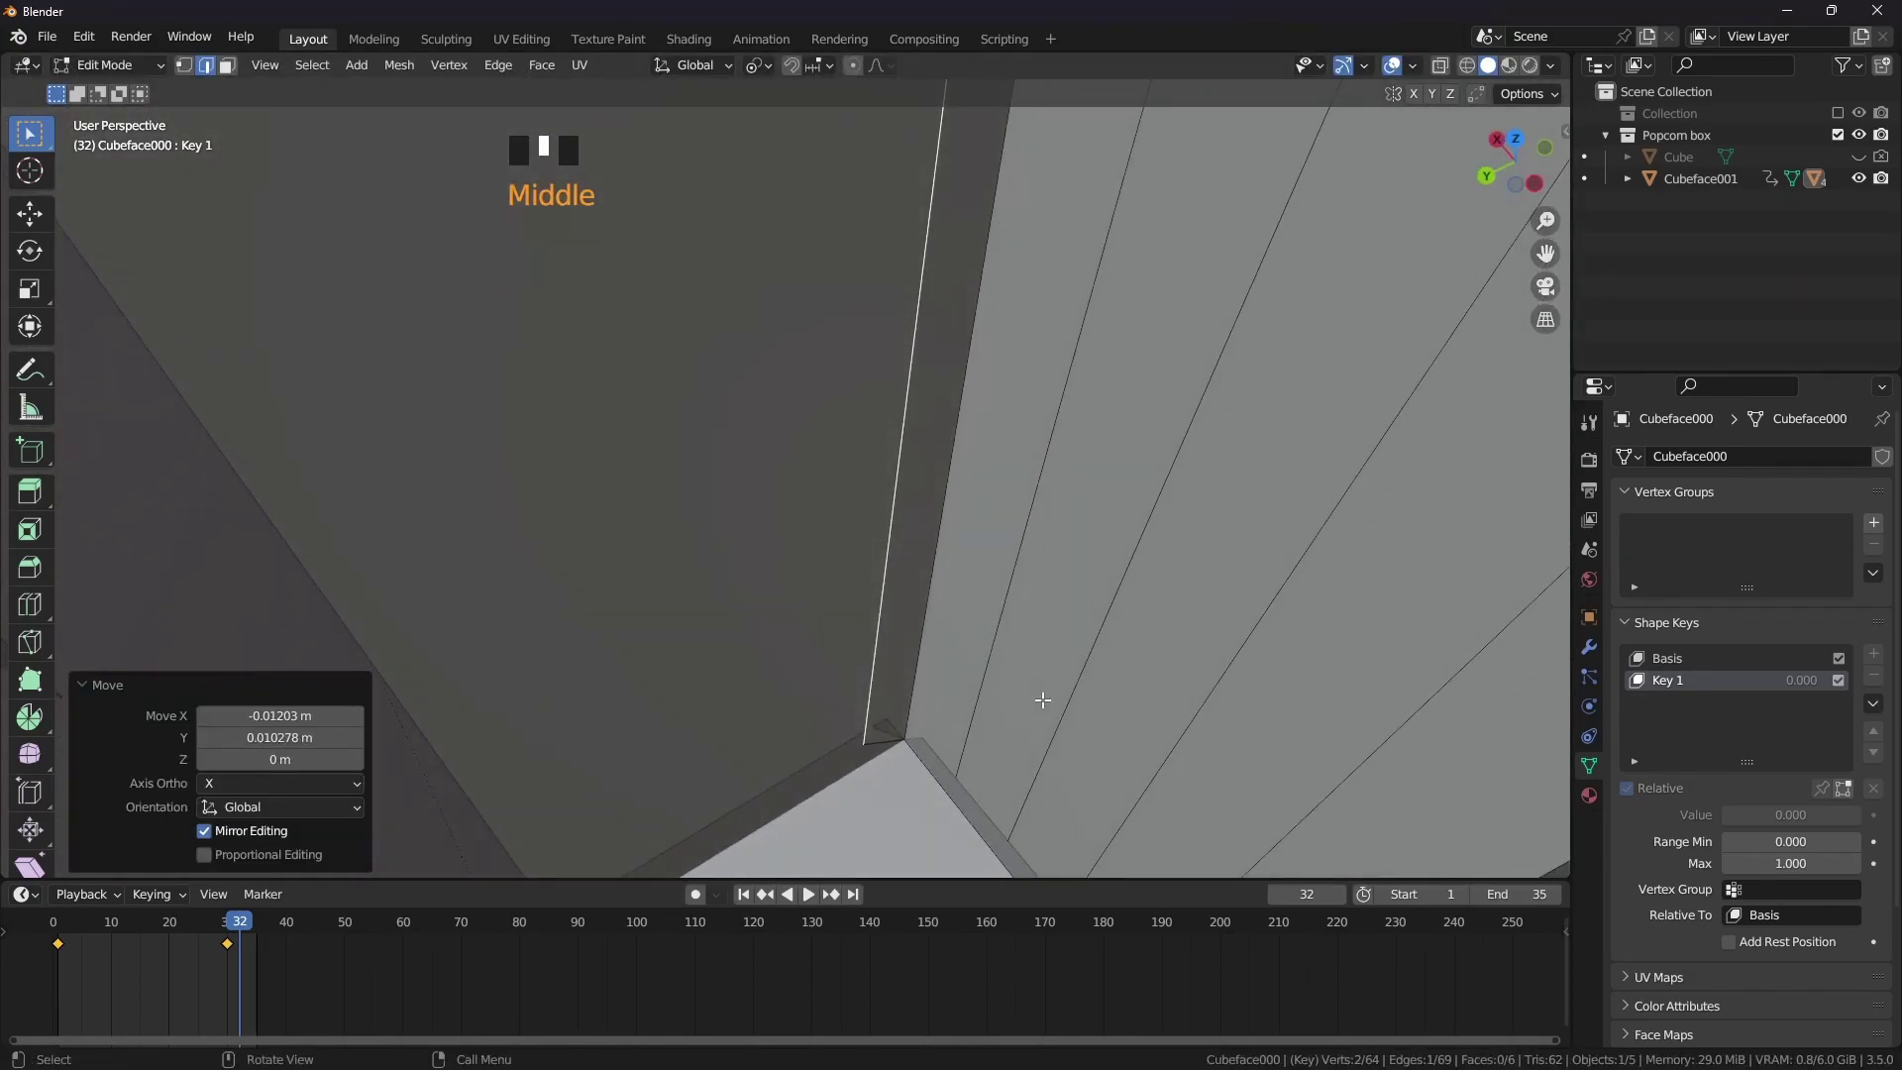
{"action": "key", "text": "g"}
{"action": "key", "text": "x"}
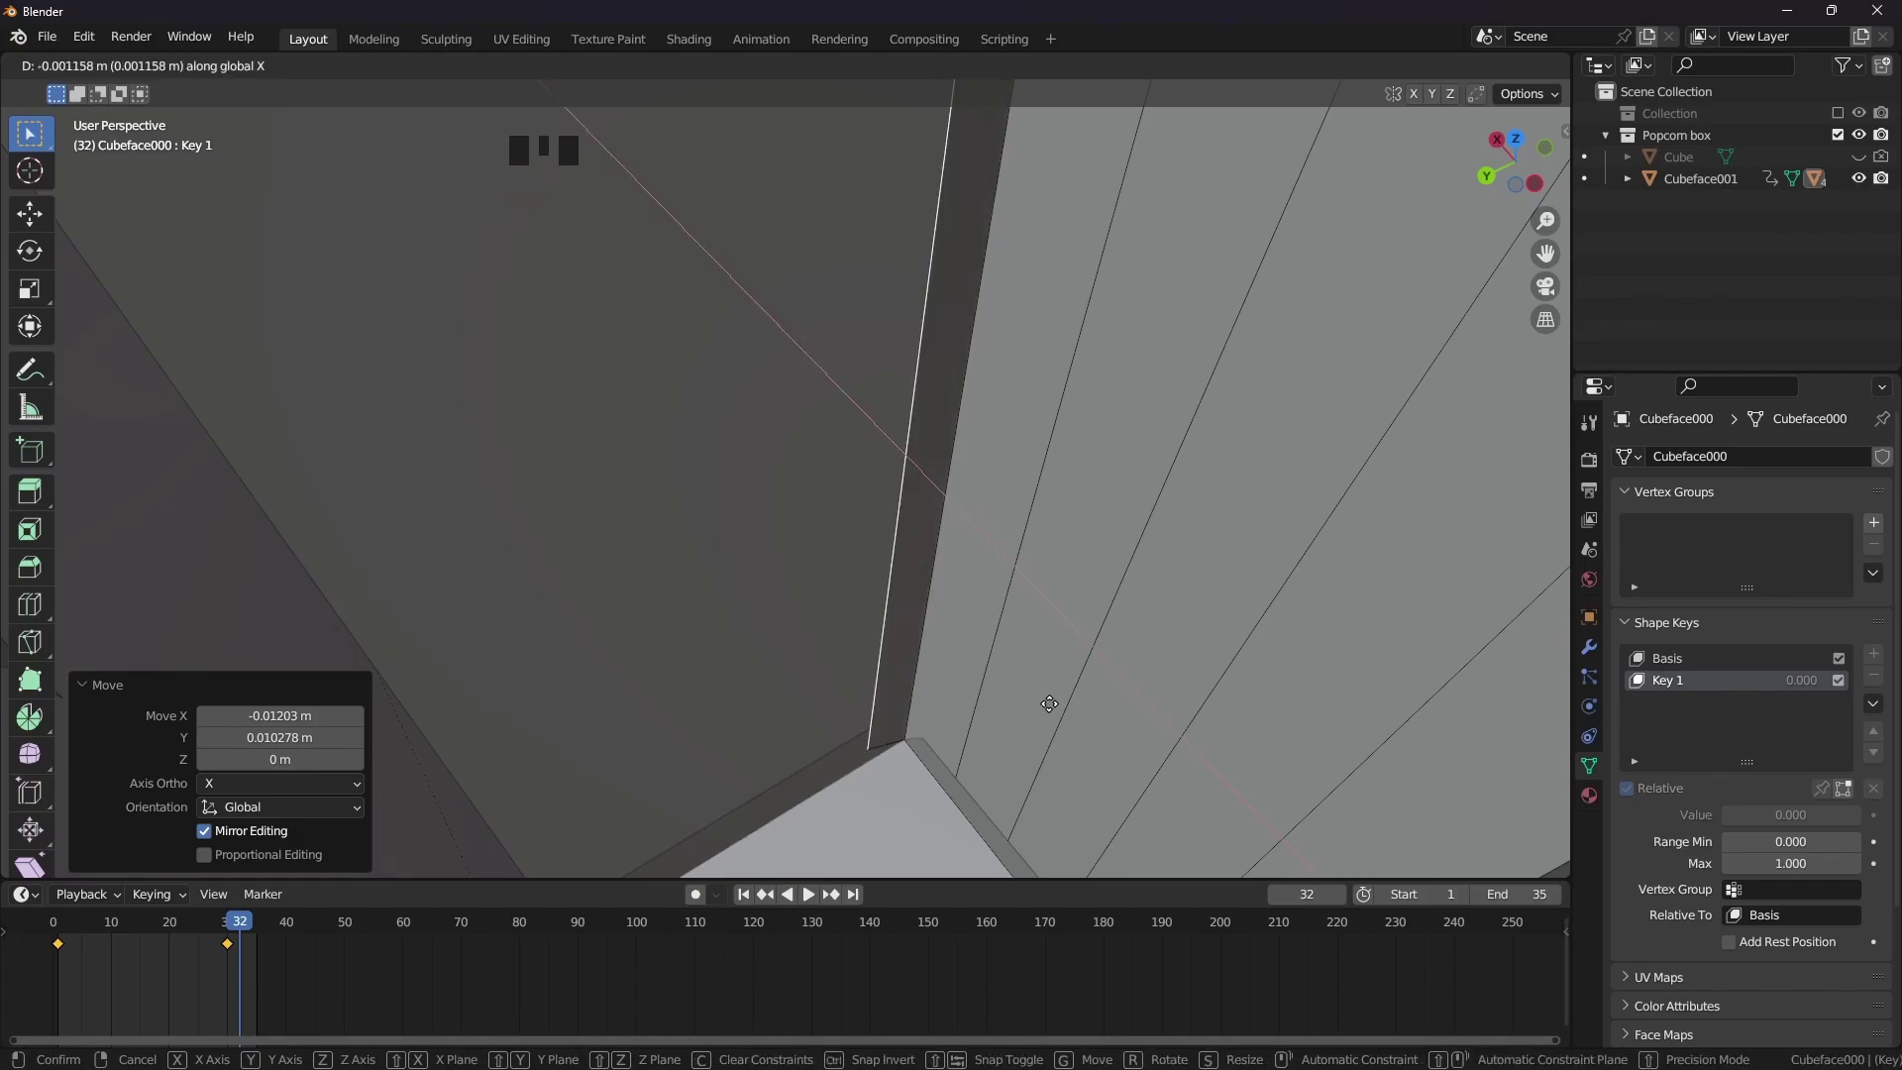
{"action": "left_click", "coordinate": [1049, 704]}
{"action": "scroll", "coordinate": [1007, 692], "scroll_direction": "down", "scroll_amount": 4}
{"action": "middle_click_drag", "start_coordinate": [984, 628], "coordinate": [206, 954]}
{"action": "key", "text": "Tab"}
Keyframe the glue-flap panel's Key 1 value at 0.000 on frame 19
{"action": "left_click", "coordinate": [211, 936]}
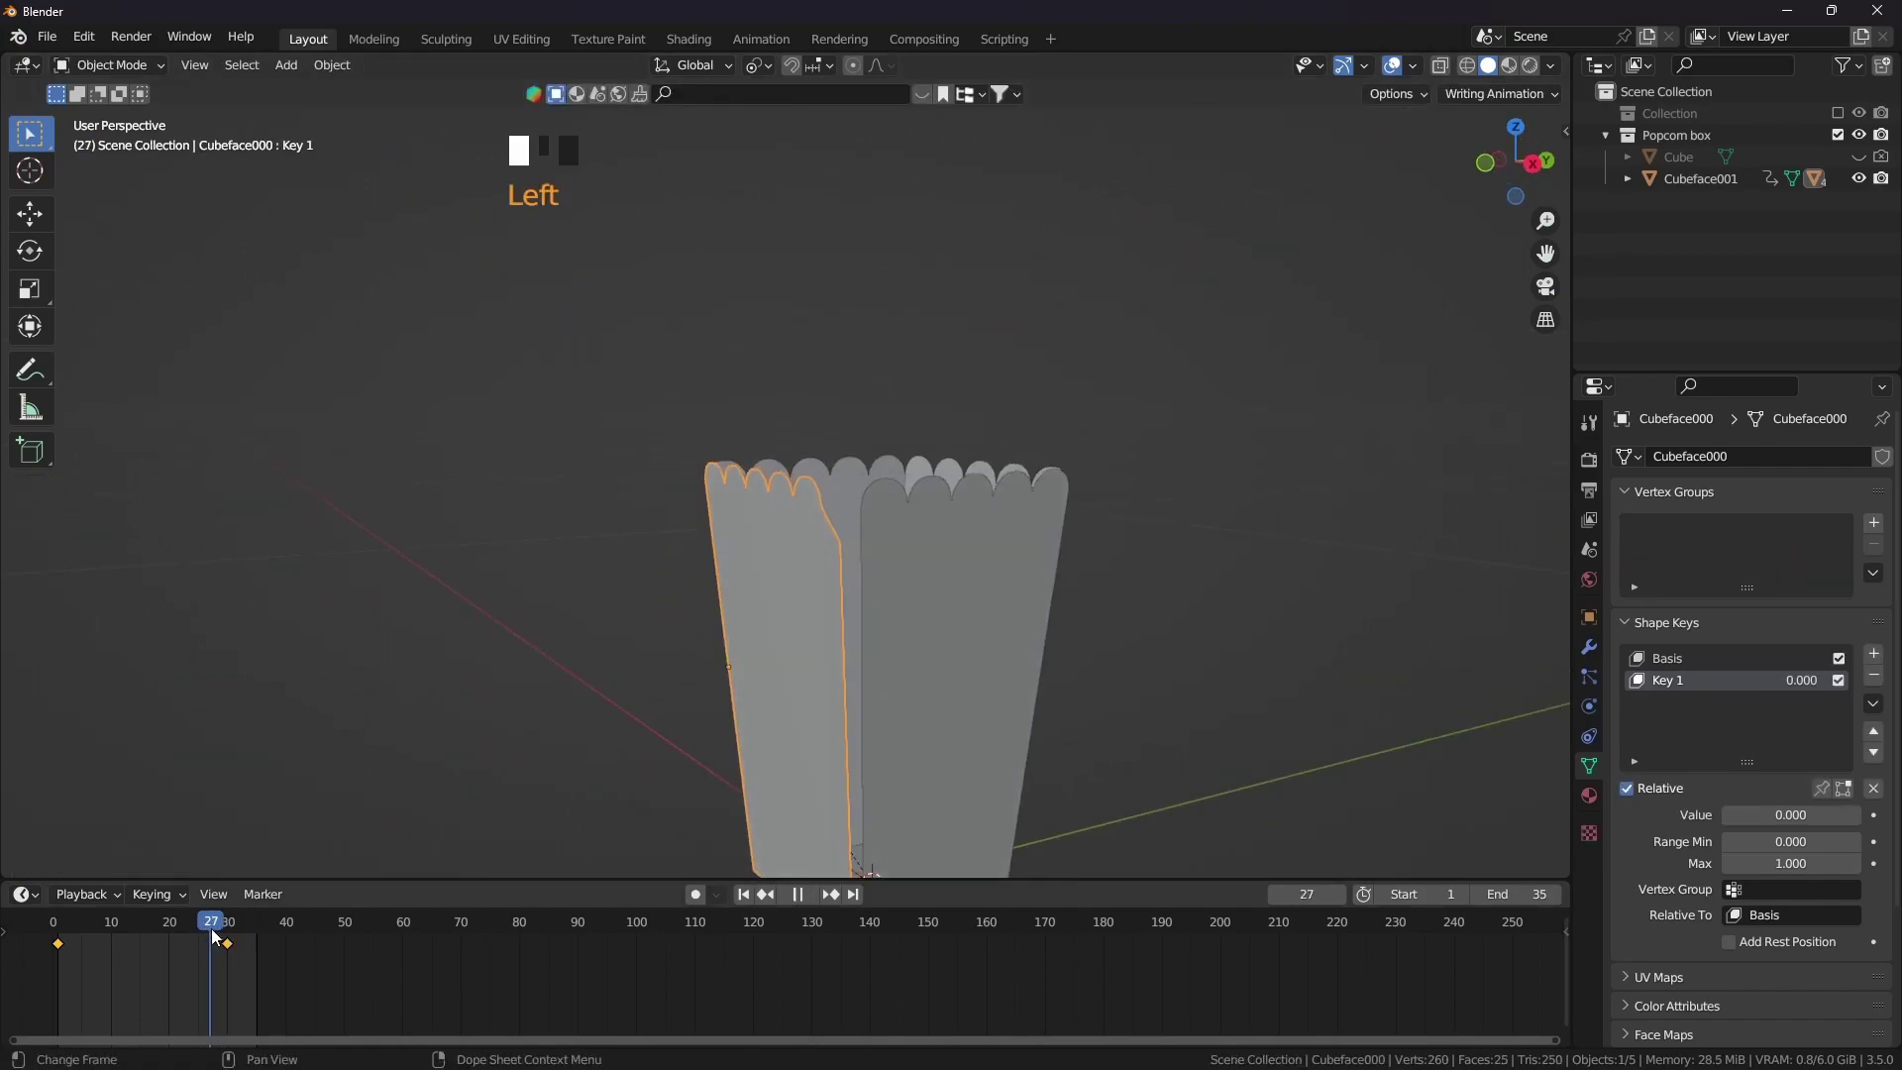
{"action": "left_click_drag", "start_coordinate": [215, 936], "coordinate": [163, 931]}
{"action": "scroll", "coordinate": [489, 750], "scroll_direction": "down", "scroll_amount": 1}
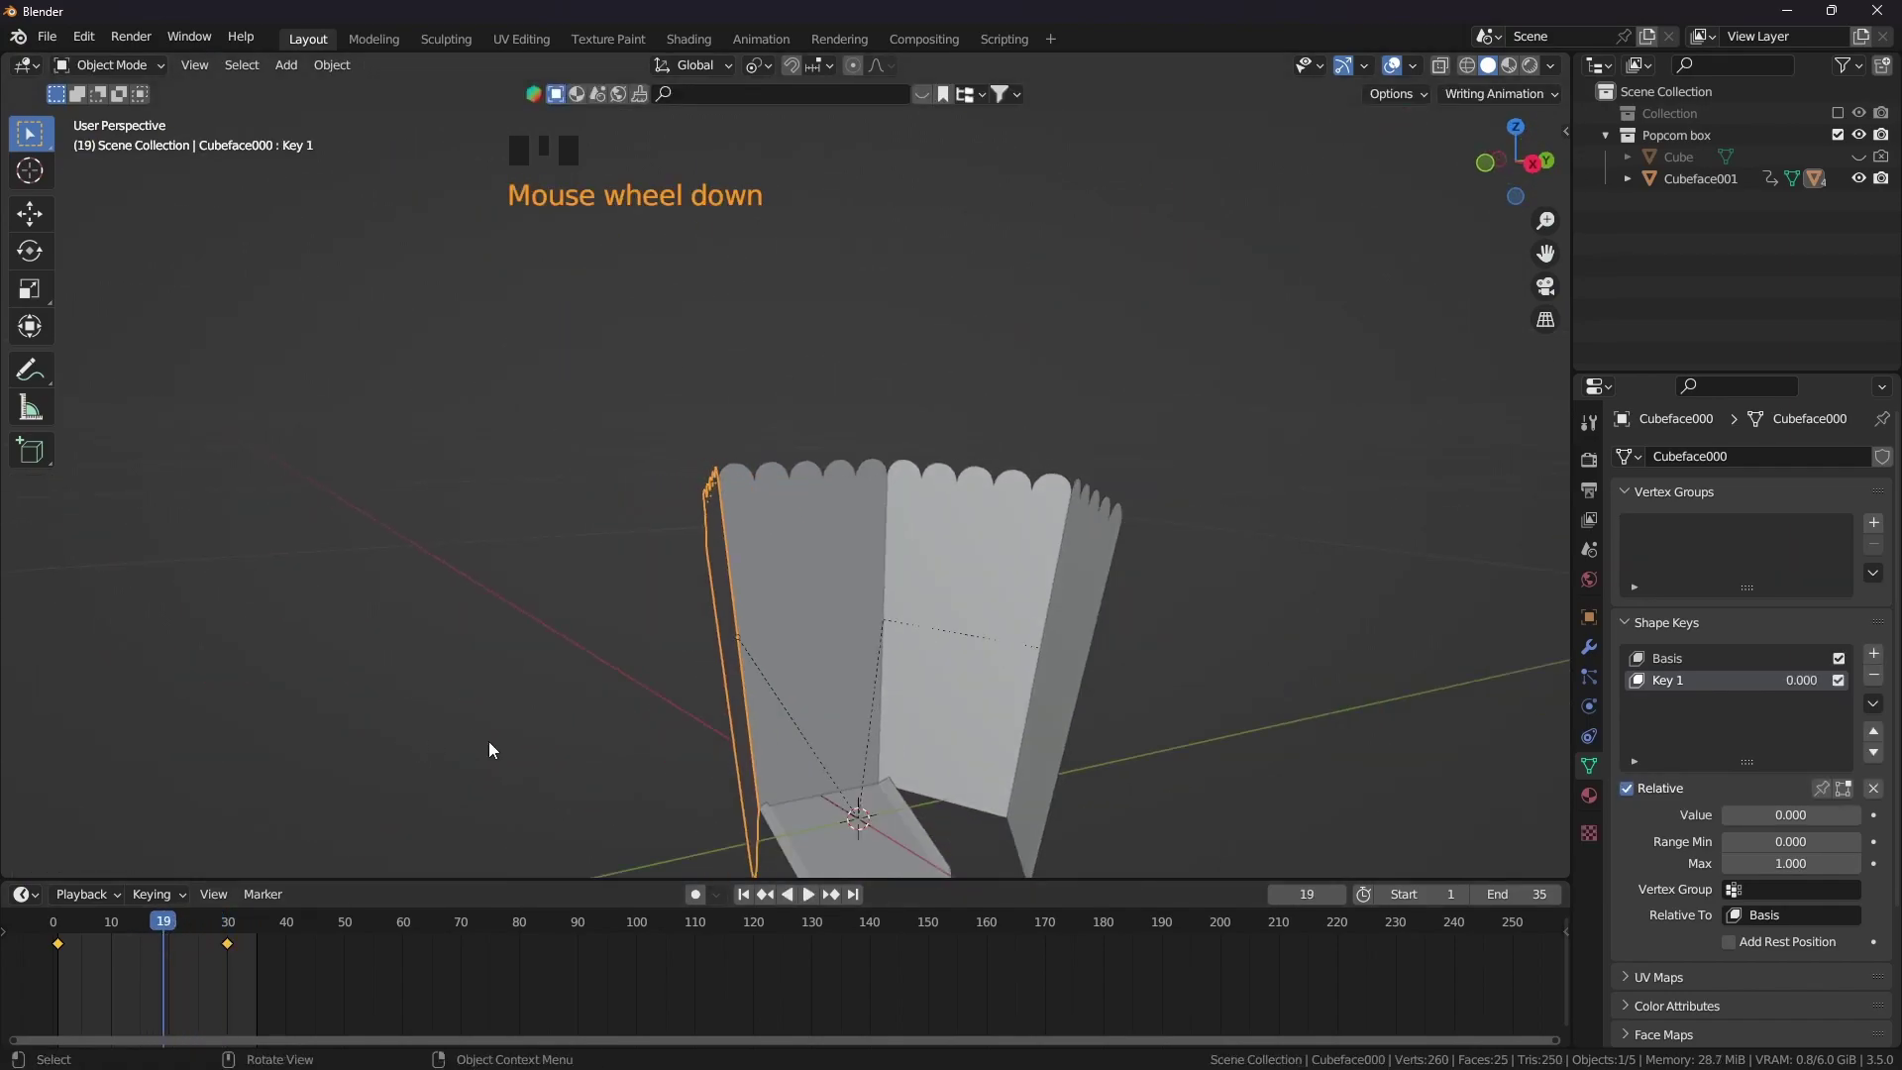
{"action": "middle_click_drag", "start_coordinate": [489, 750], "coordinate": [518, 730]}
{"action": "right_click", "coordinate": [1801, 816]}
{"action": "left_click", "coordinate": [1702, 748]}
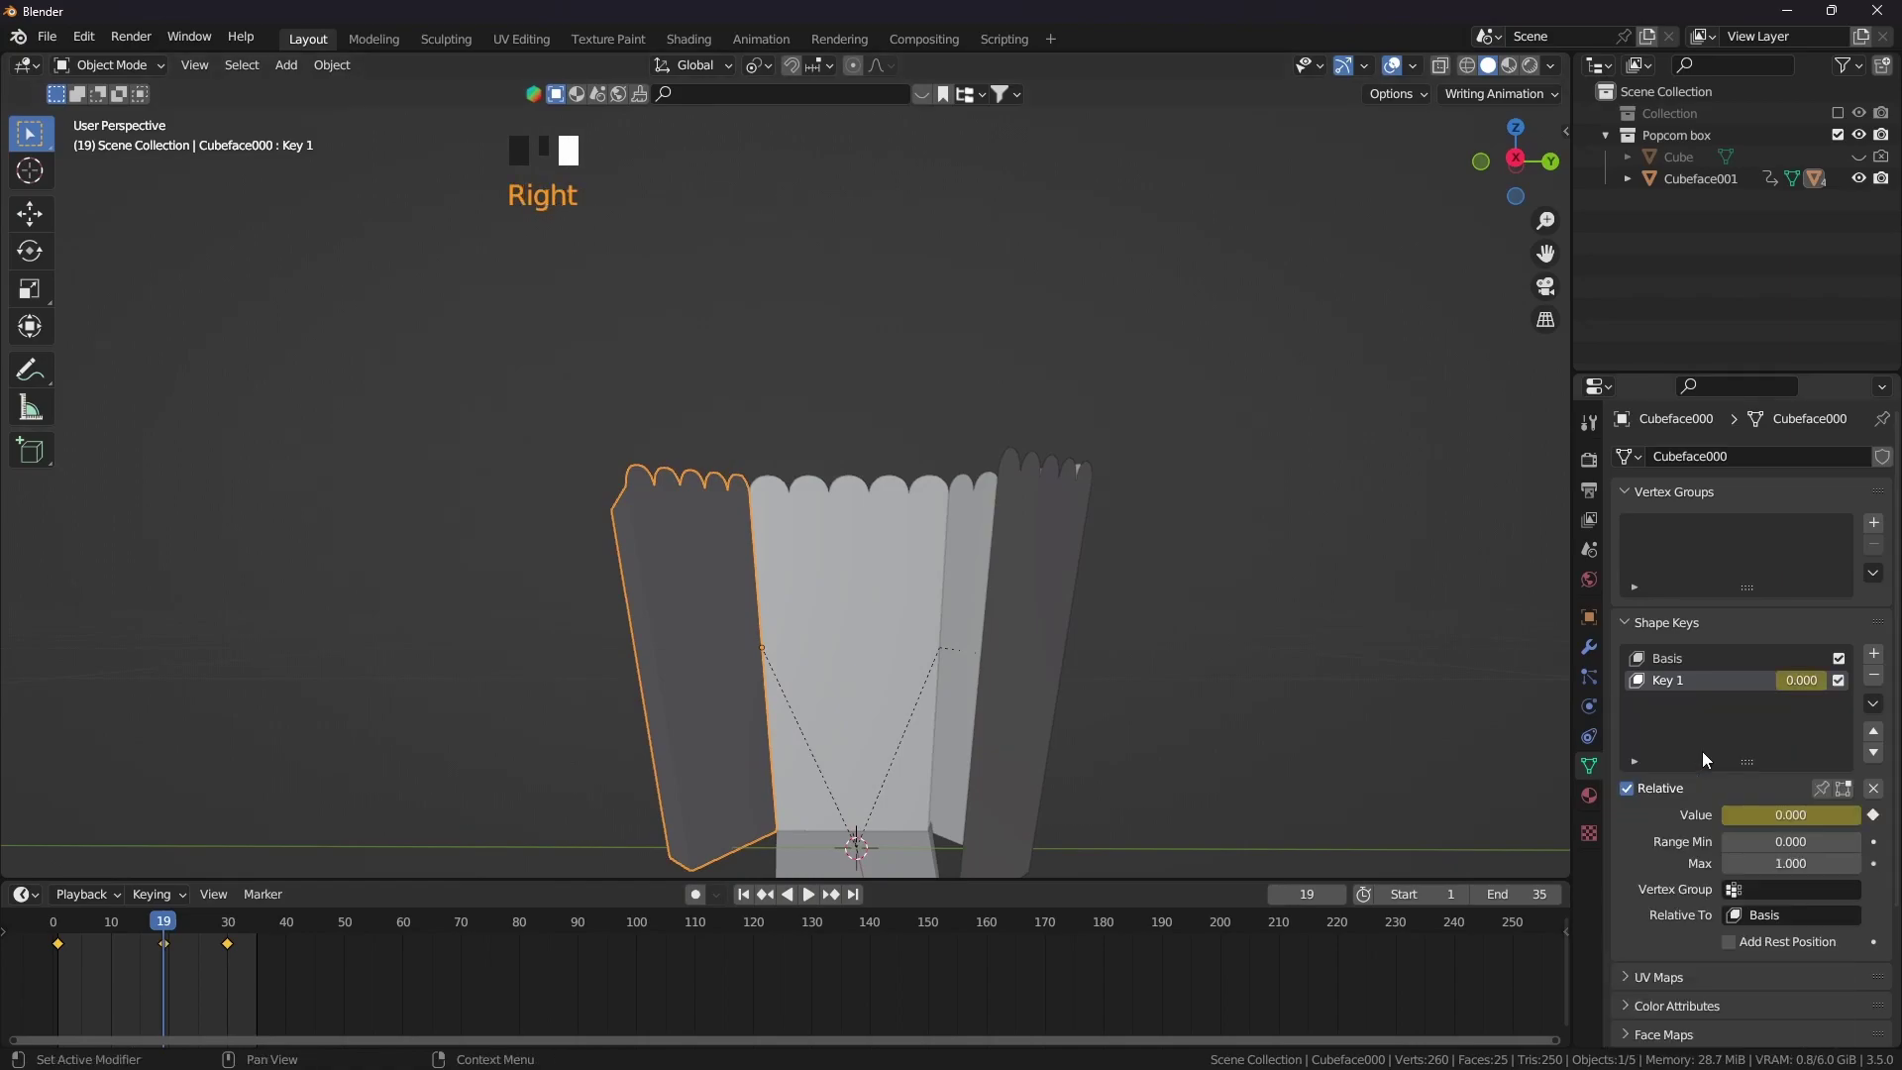
Set the glue-flap panel's Key 1 value to 1.000 on frame 27 and keyframe it
{"action": "left_click", "coordinate": [211, 936]}
{"action": "middle_click_drag", "start_coordinate": [717, 624], "coordinate": [1397, 693]}
{"action": "scroll", "coordinate": [776, 569], "scroll_direction": "up", "scroll_amount": 1}
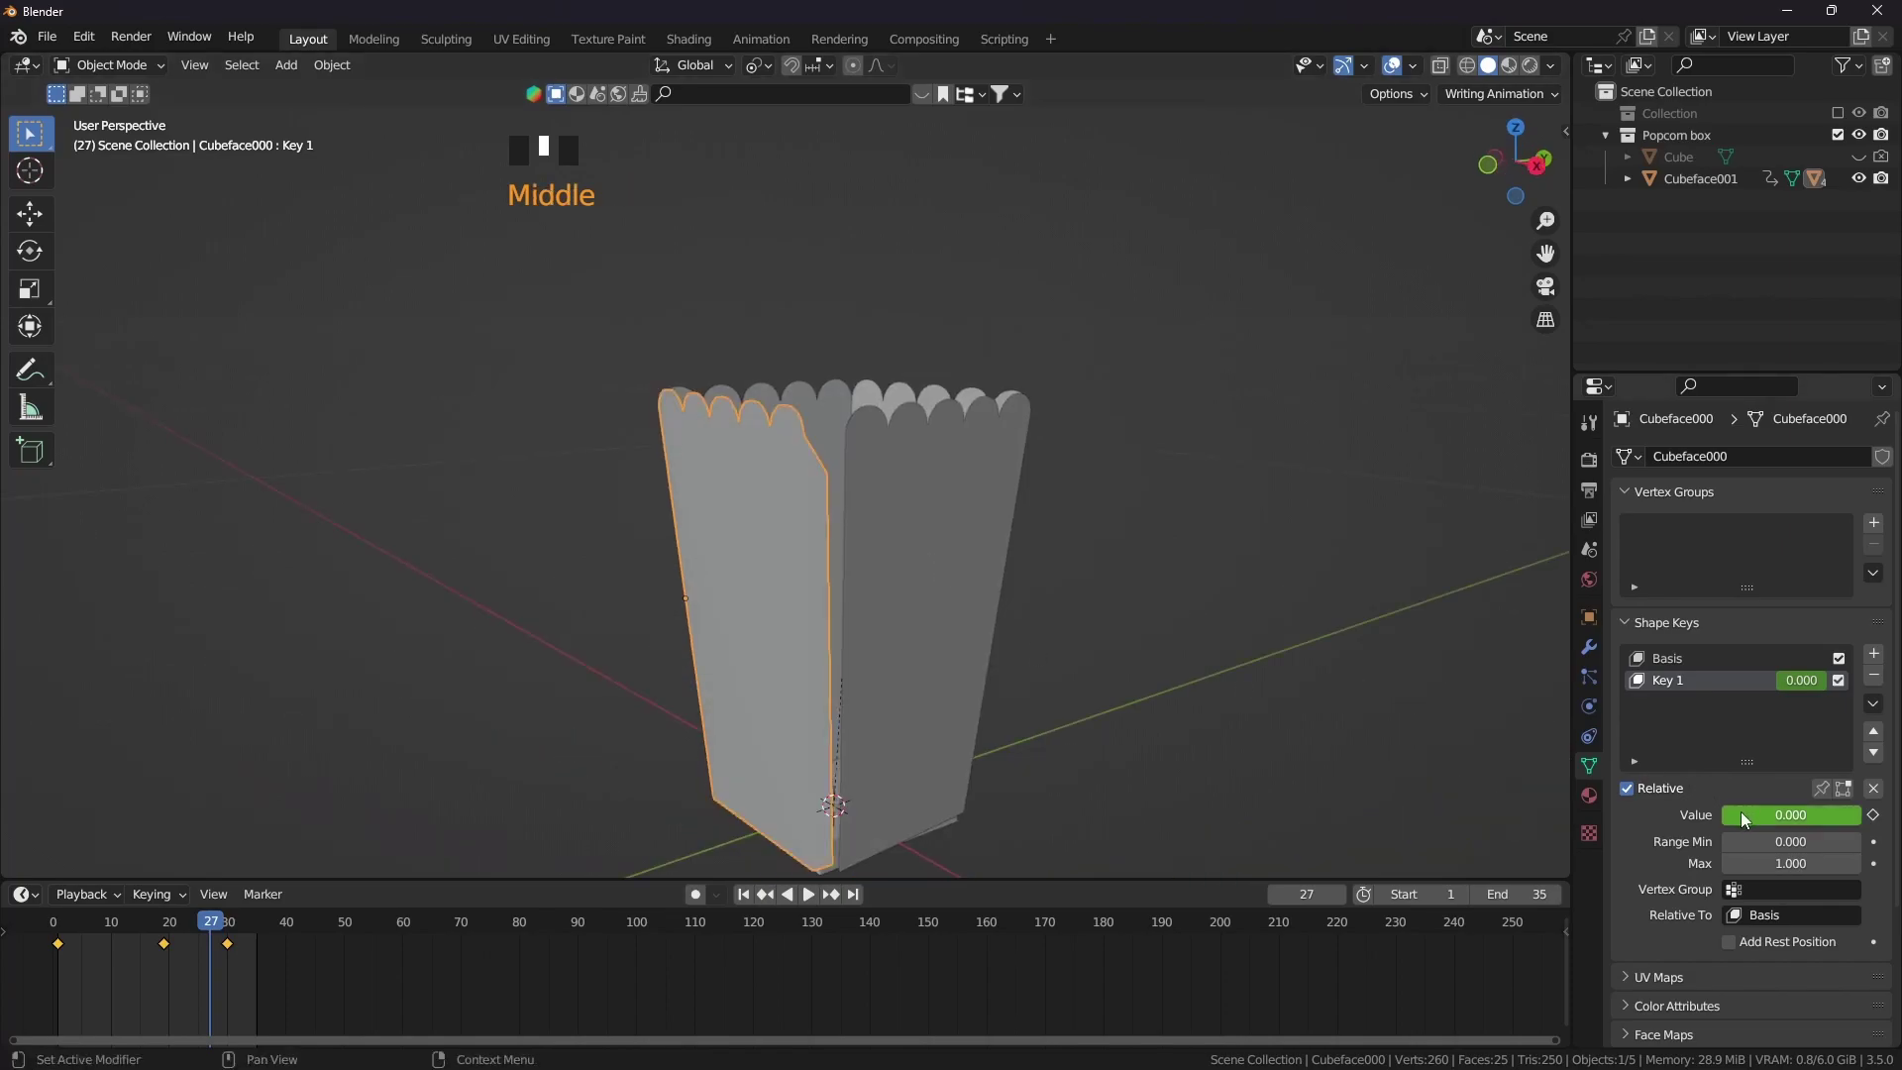
{"action": "left_click_drag", "start_coordinate": [1732, 816], "coordinate": [1865, 821]}
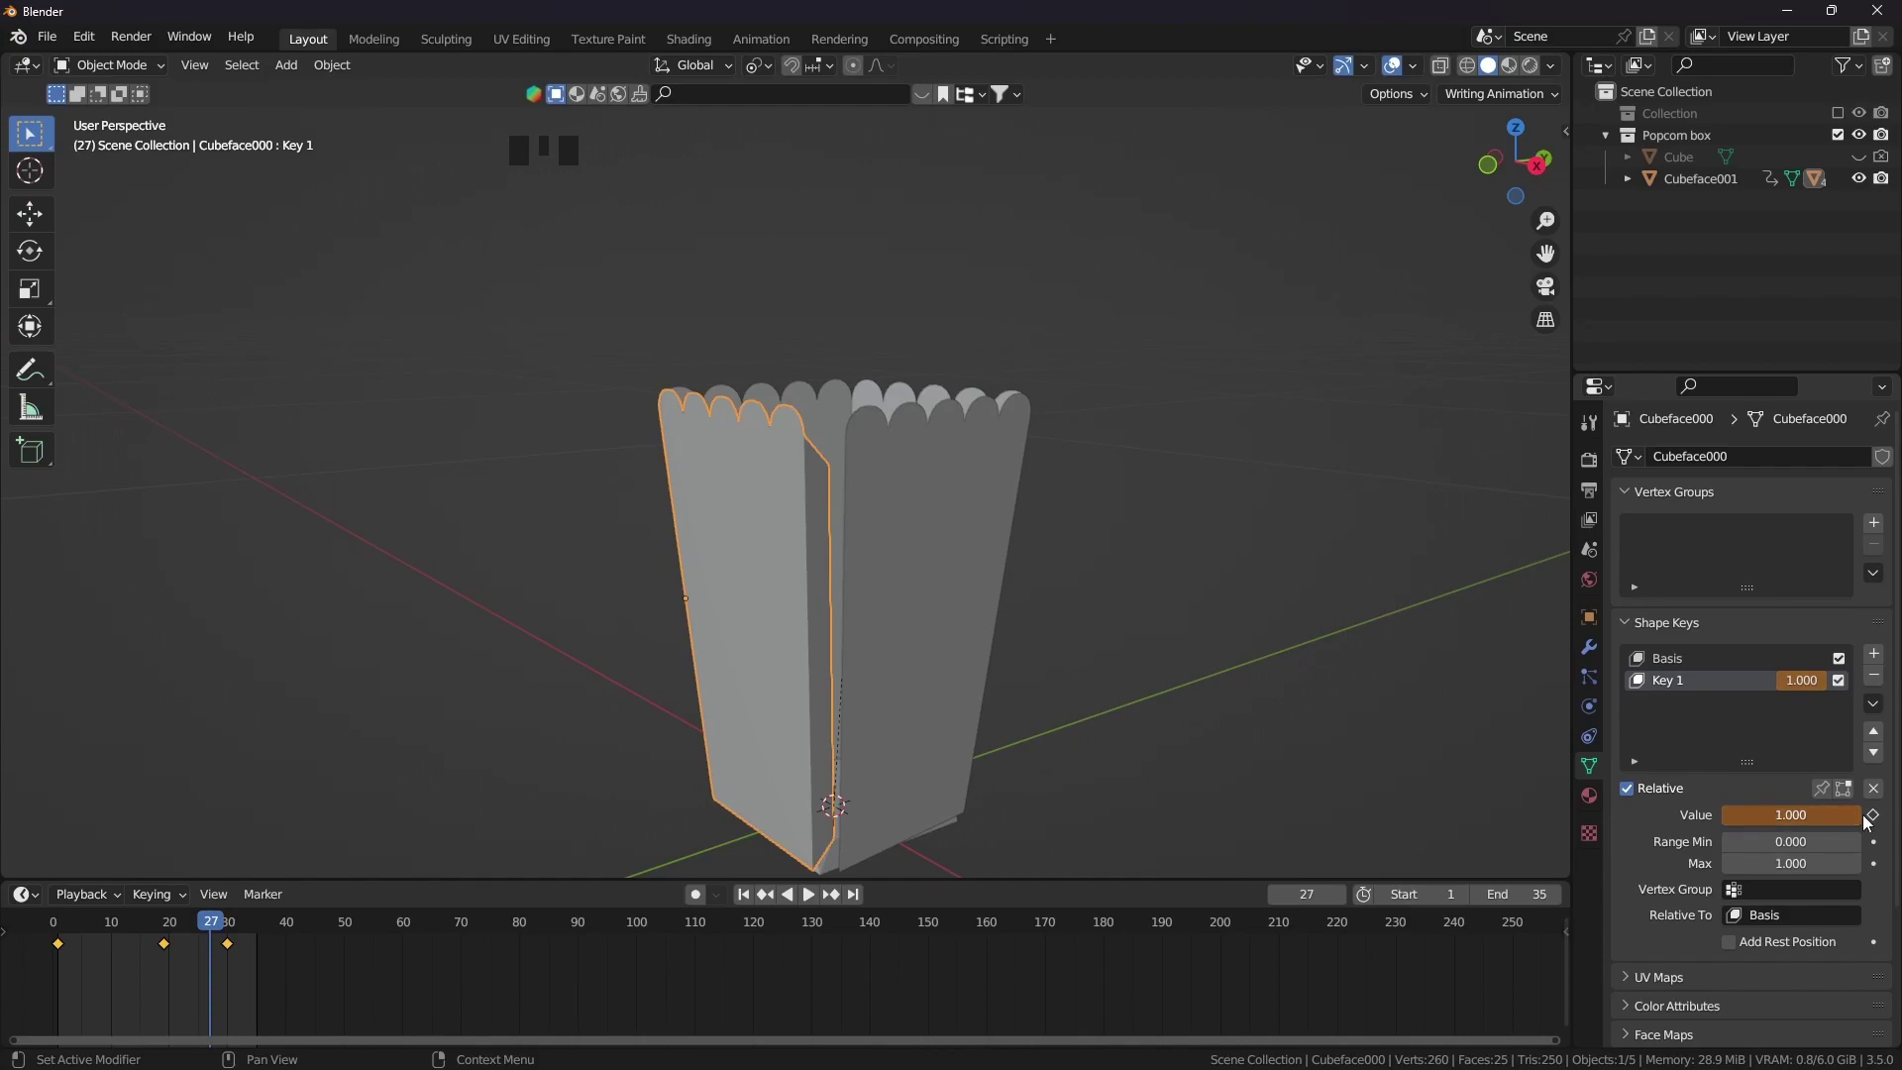
{"action": "right_click", "coordinate": [1788, 815]}
{"action": "left_click", "coordinate": [1755, 787]}
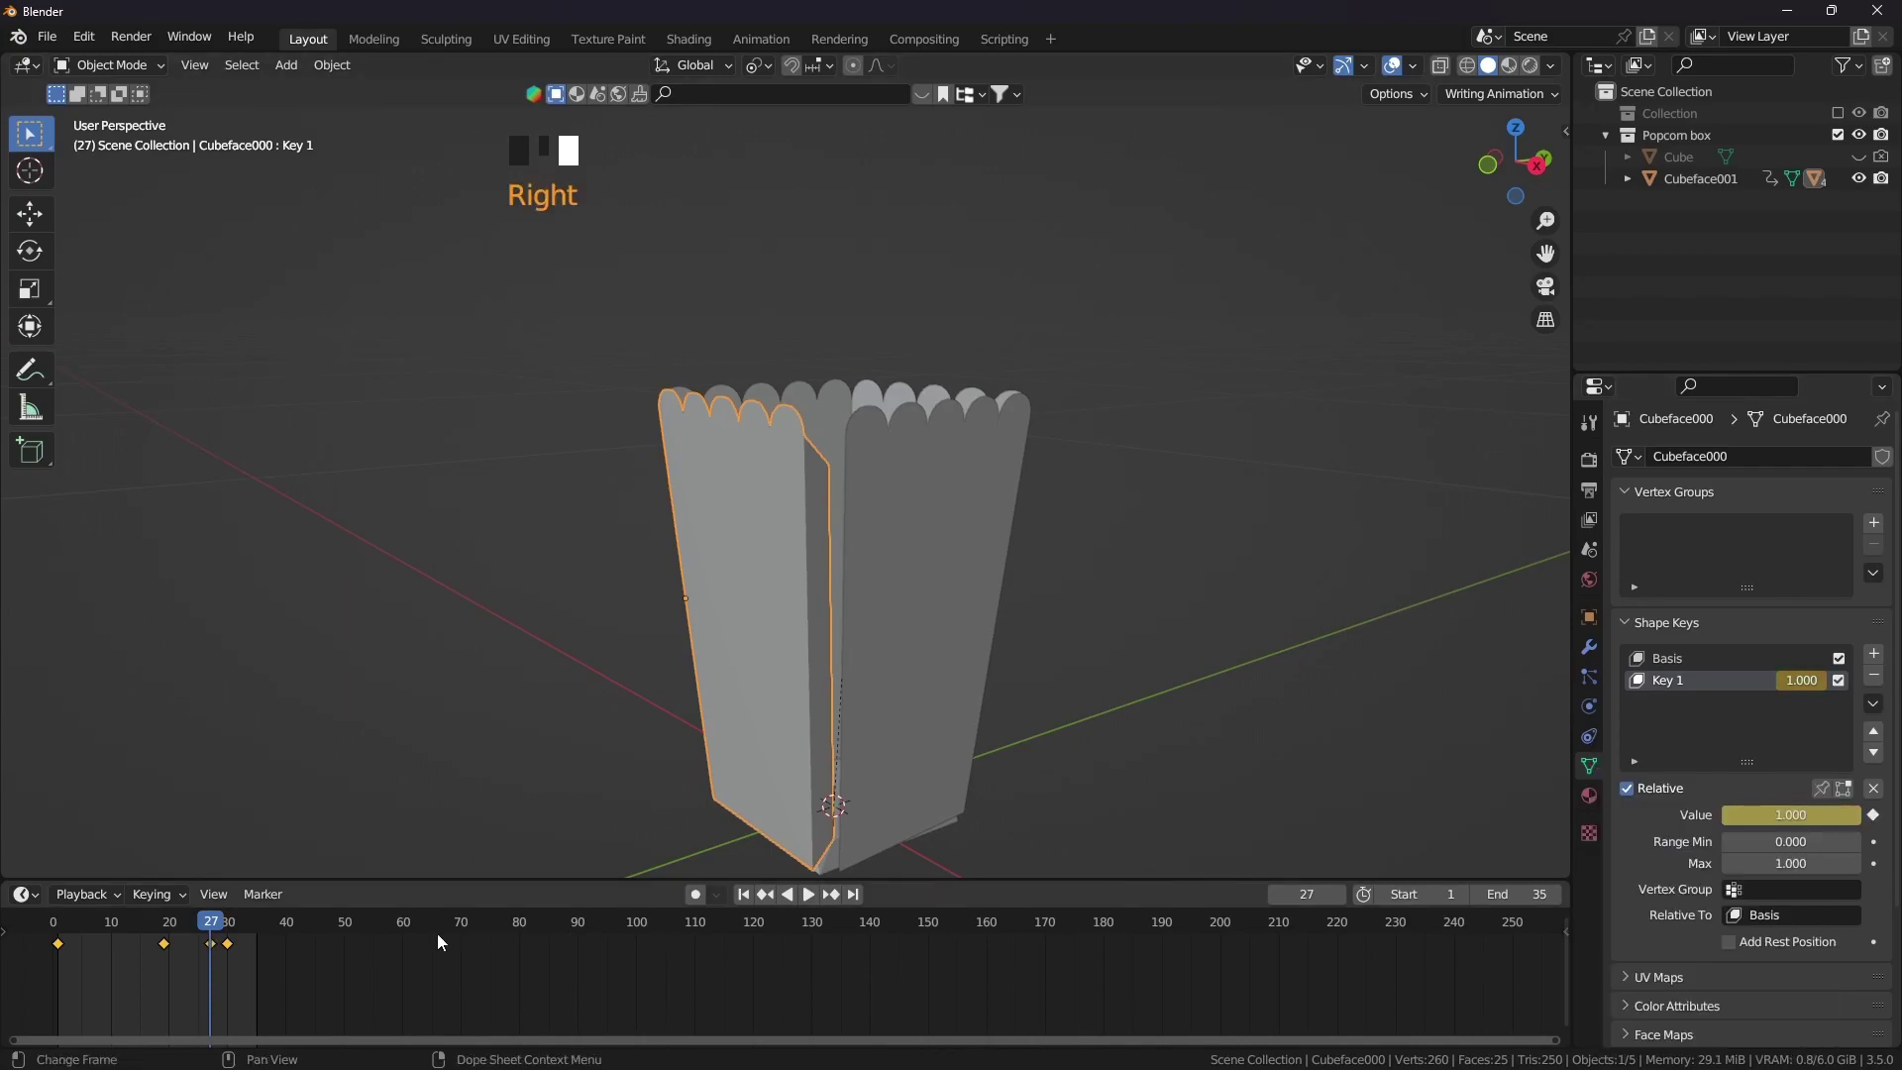
Hide the viewport overlays and play the complete folding animation from frame 1
{"action": "left_click_drag", "start_coordinate": [220, 925], "coordinate": [58, 925]}
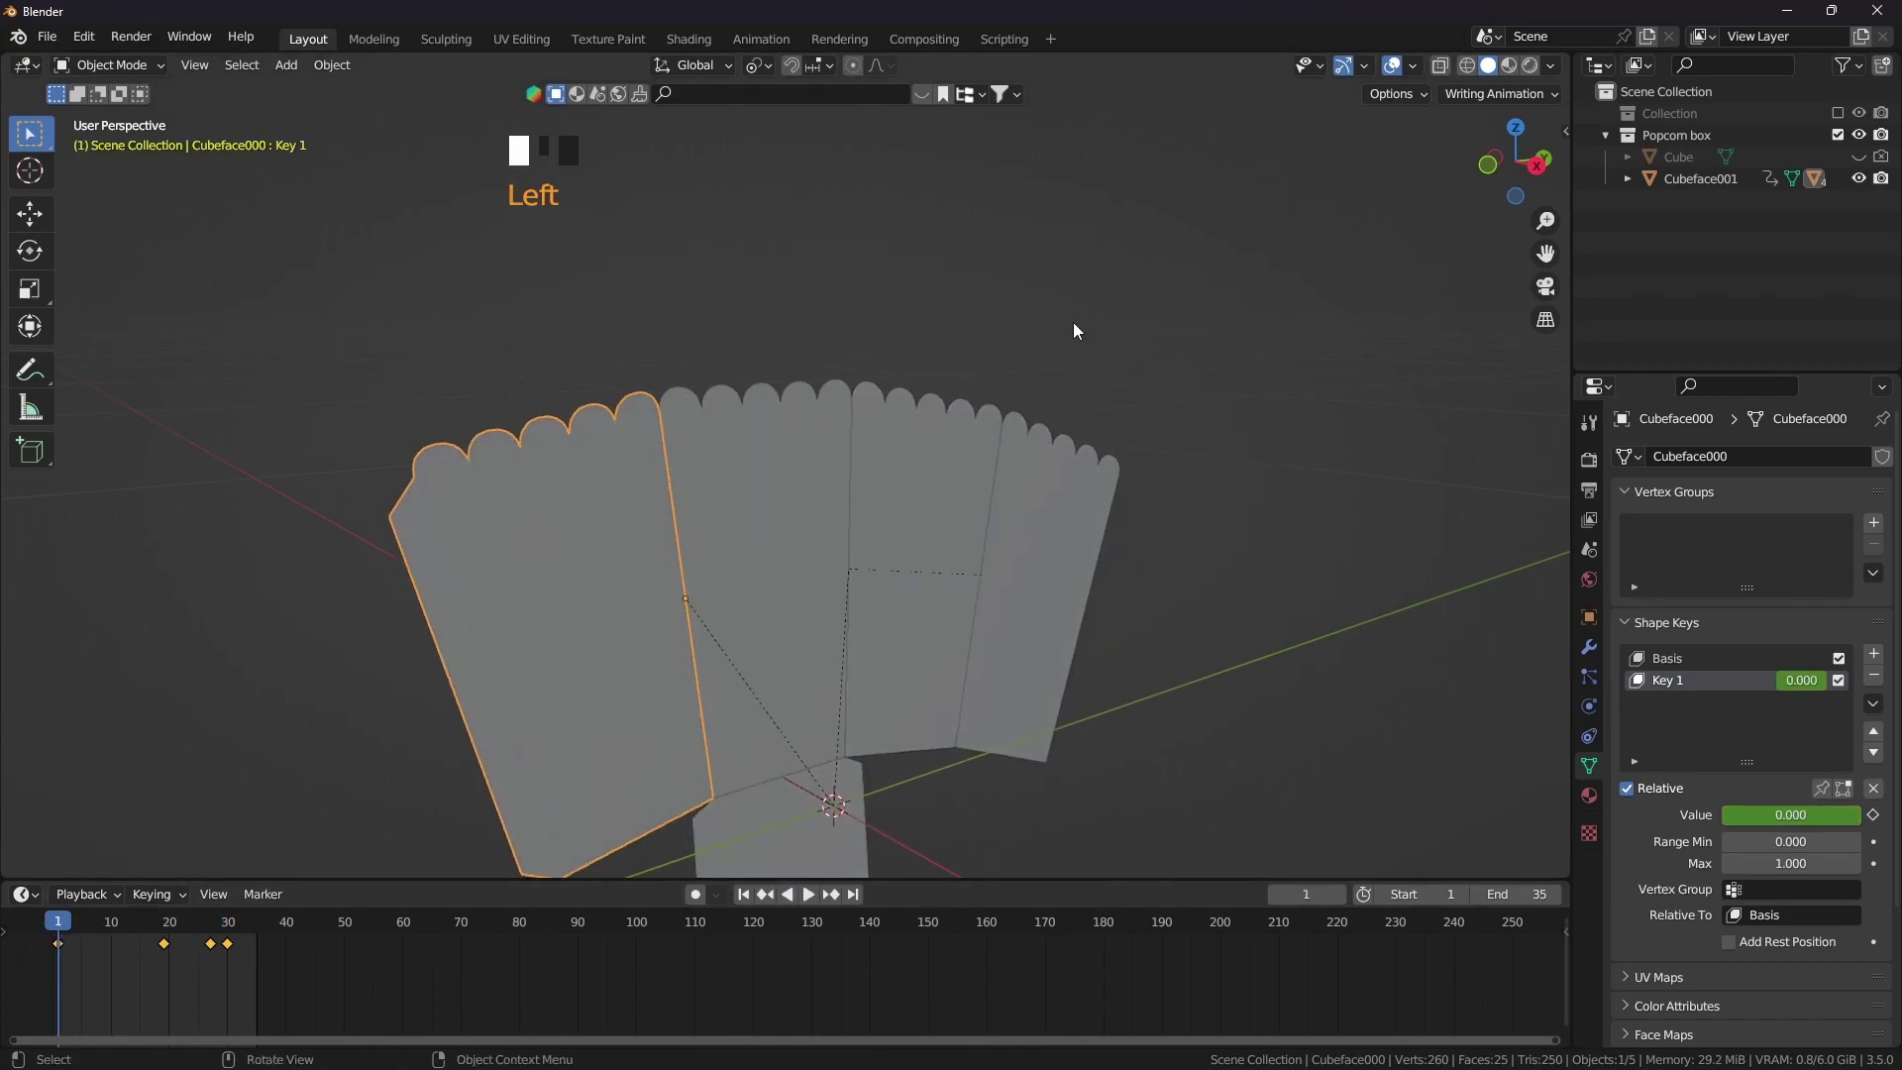
{"action": "left_click", "coordinate": [1391, 65]}
{"action": "middle_click_drag", "start_coordinate": [1031, 476], "coordinate": [893, 438], "text": "shift"}
{"action": "key", "text": "space"}
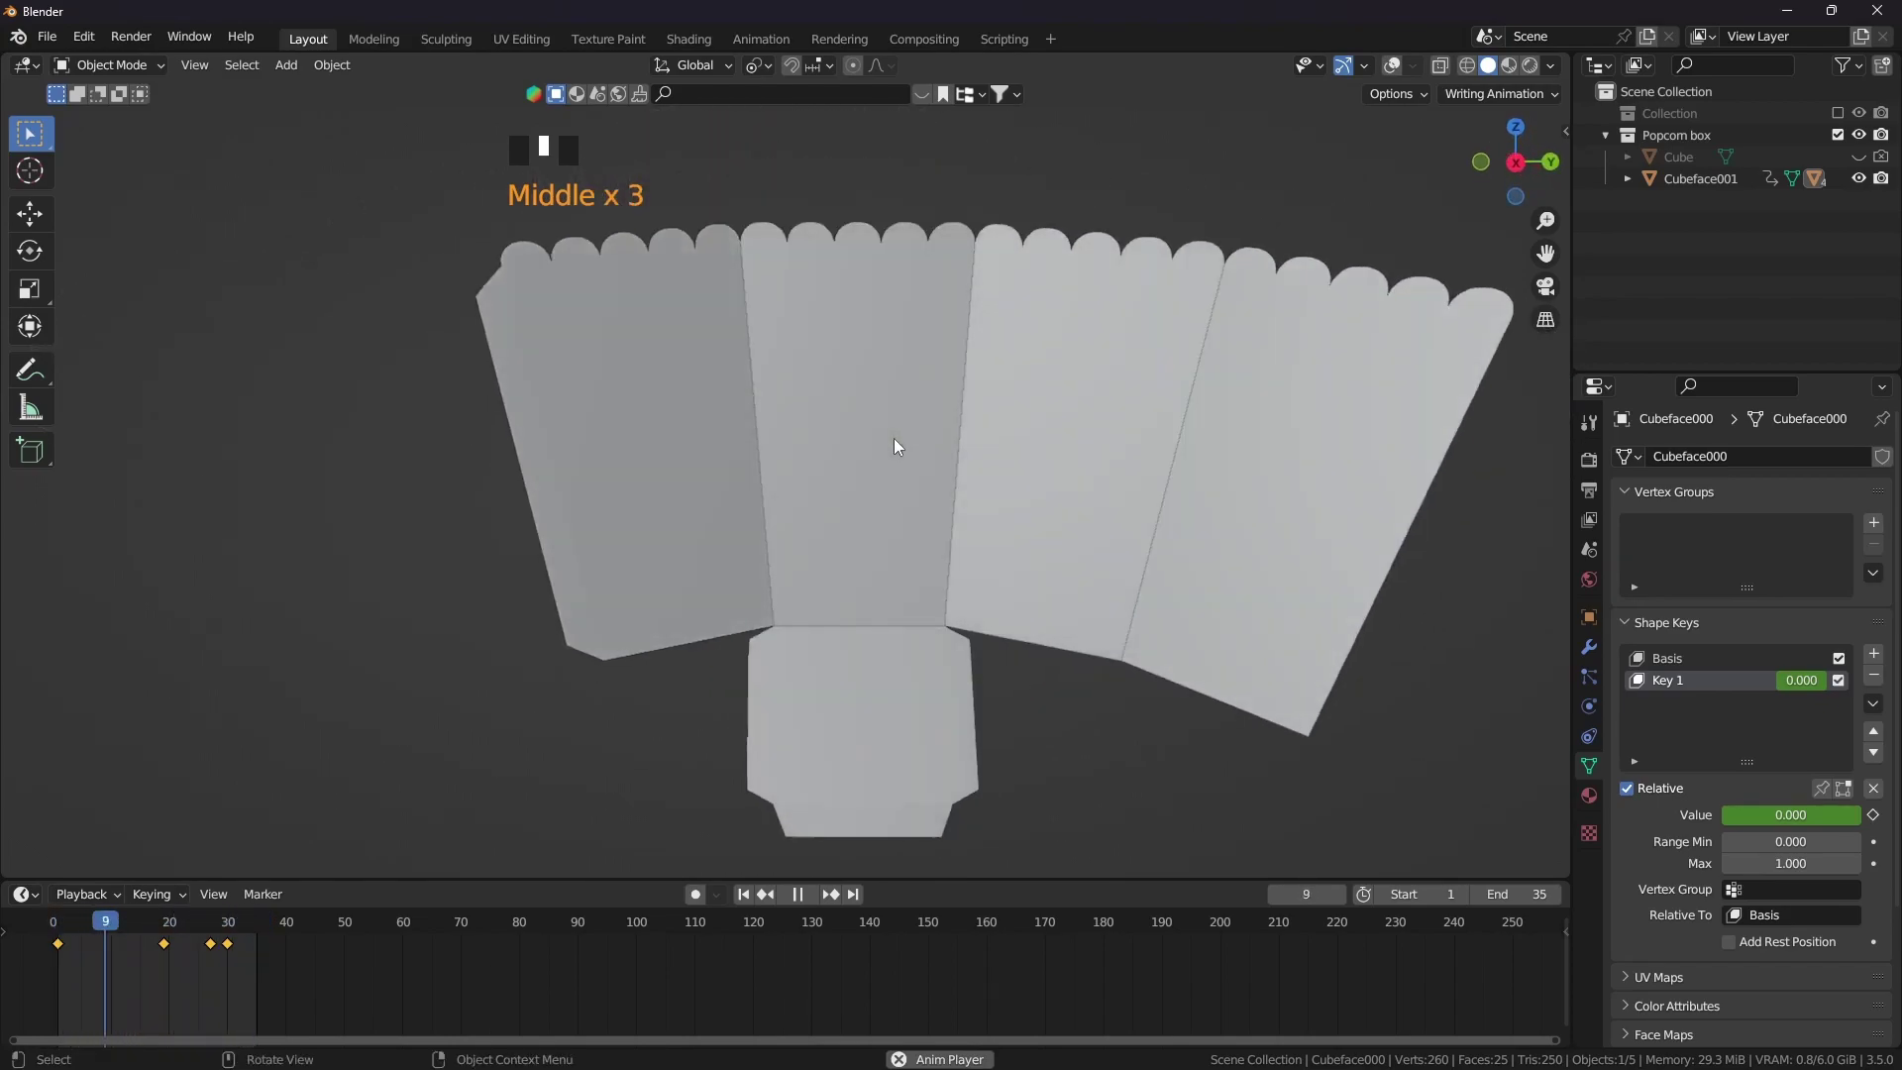
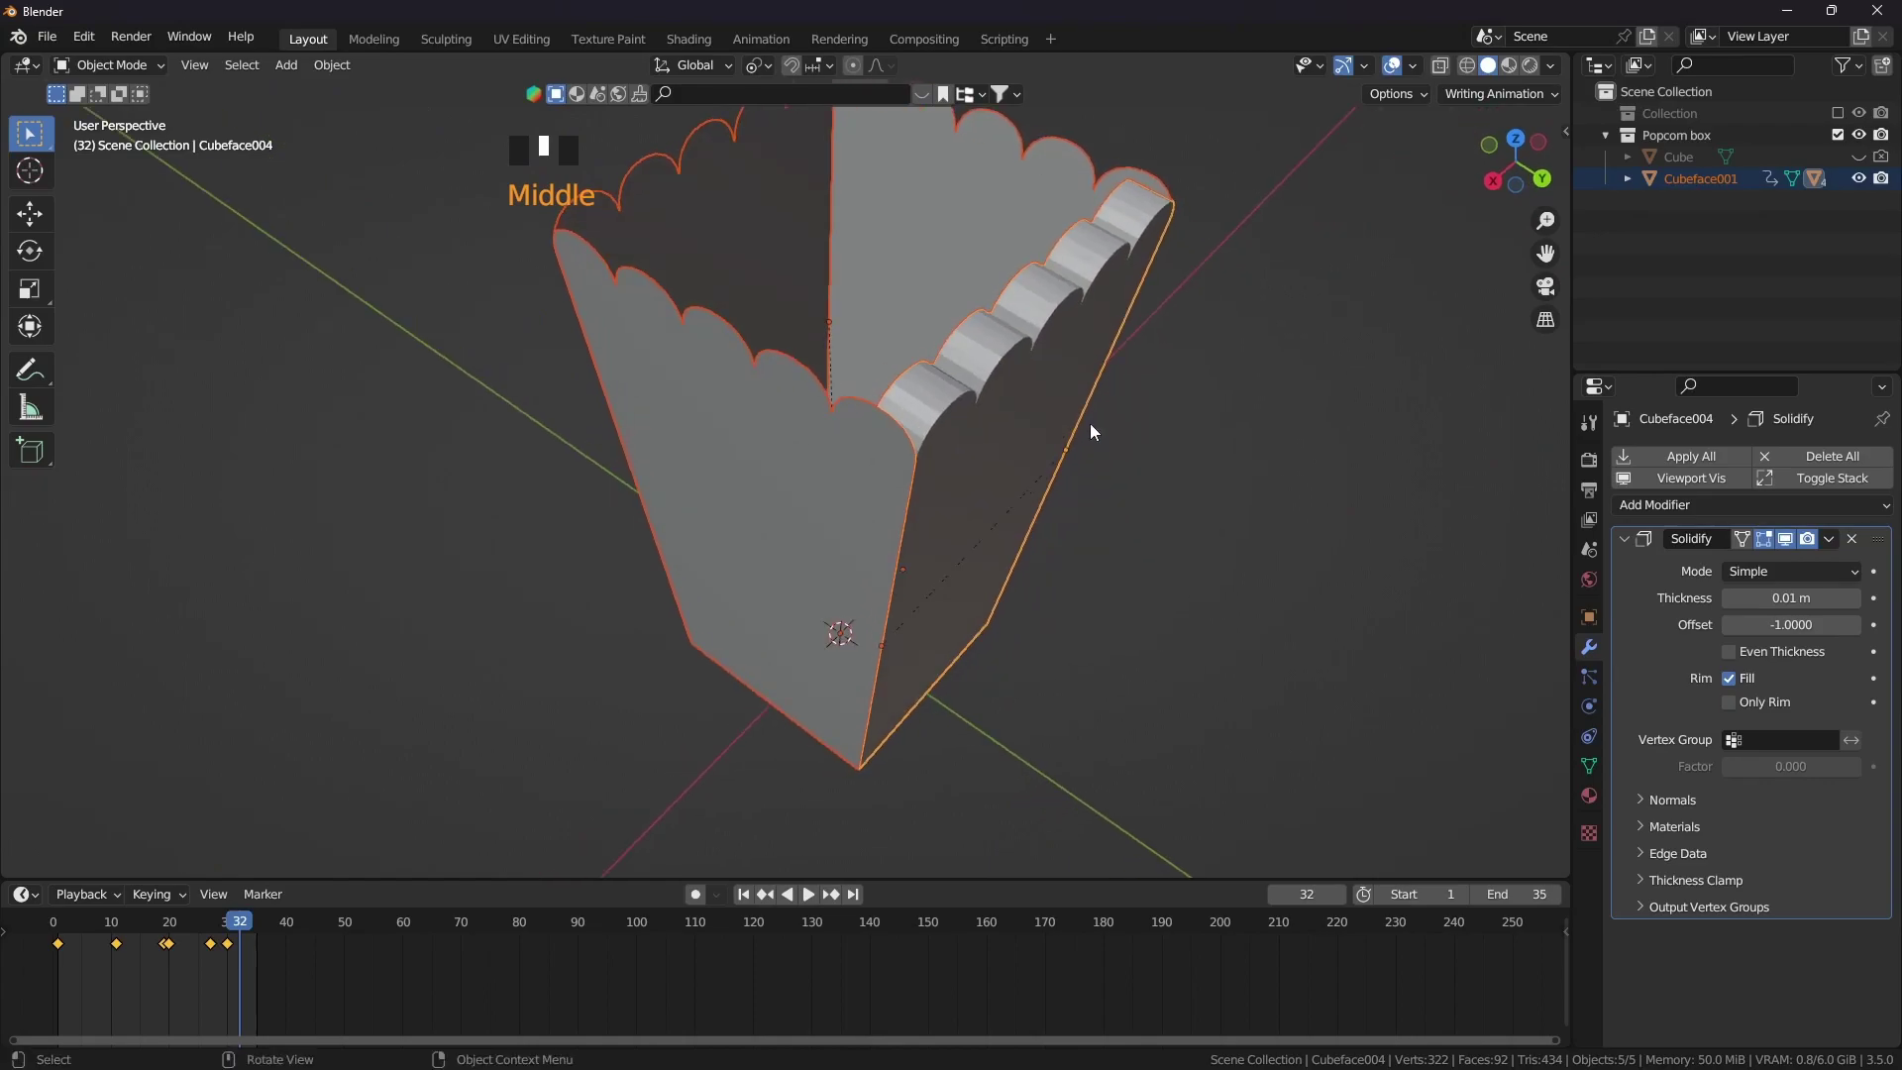
Set the active side panel's Solidify offset to 1.0 and try a thickness of 0.0001 m
{"action": "scroll", "coordinate": [1013, 429], "scroll_direction": "up", "scroll_amount": 3}
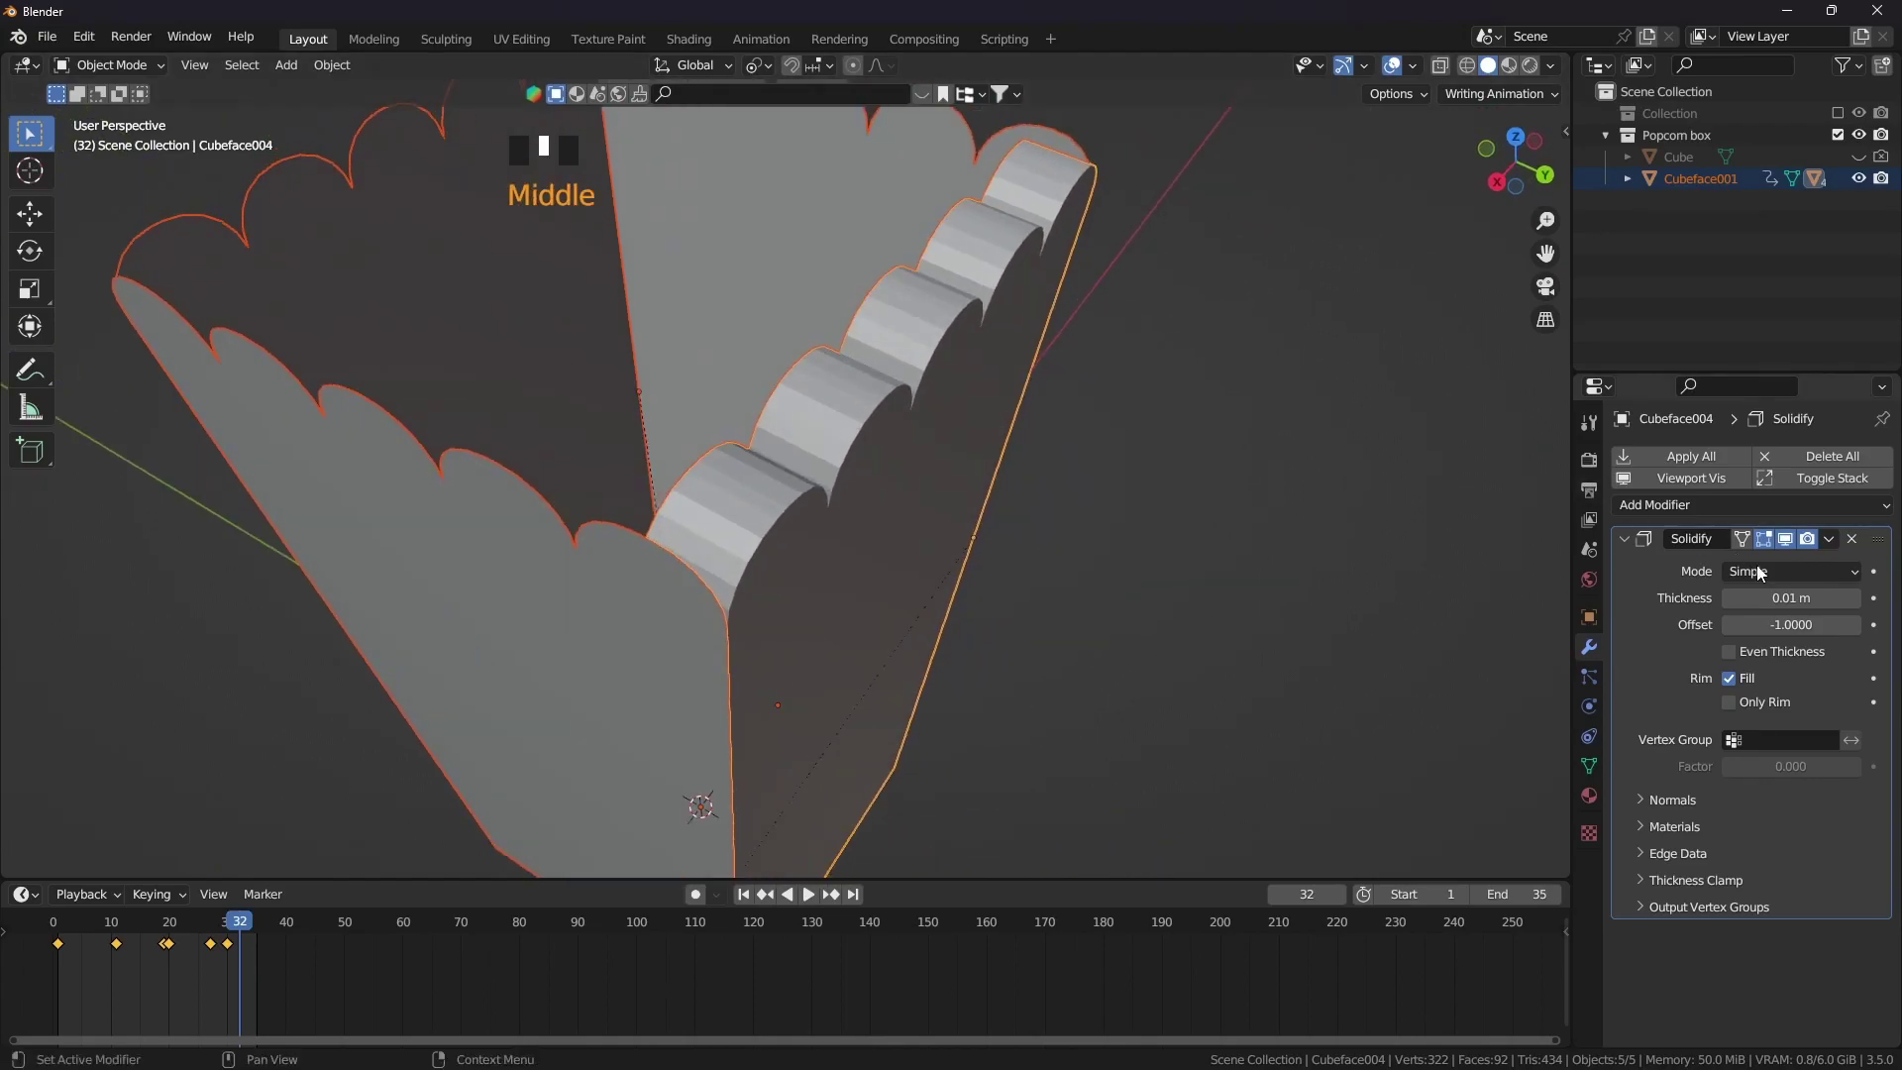
{"action": "left_click_drag", "start_coordinate": [1791, 598], "coordinate": [1832, 624], "text": "shift"}
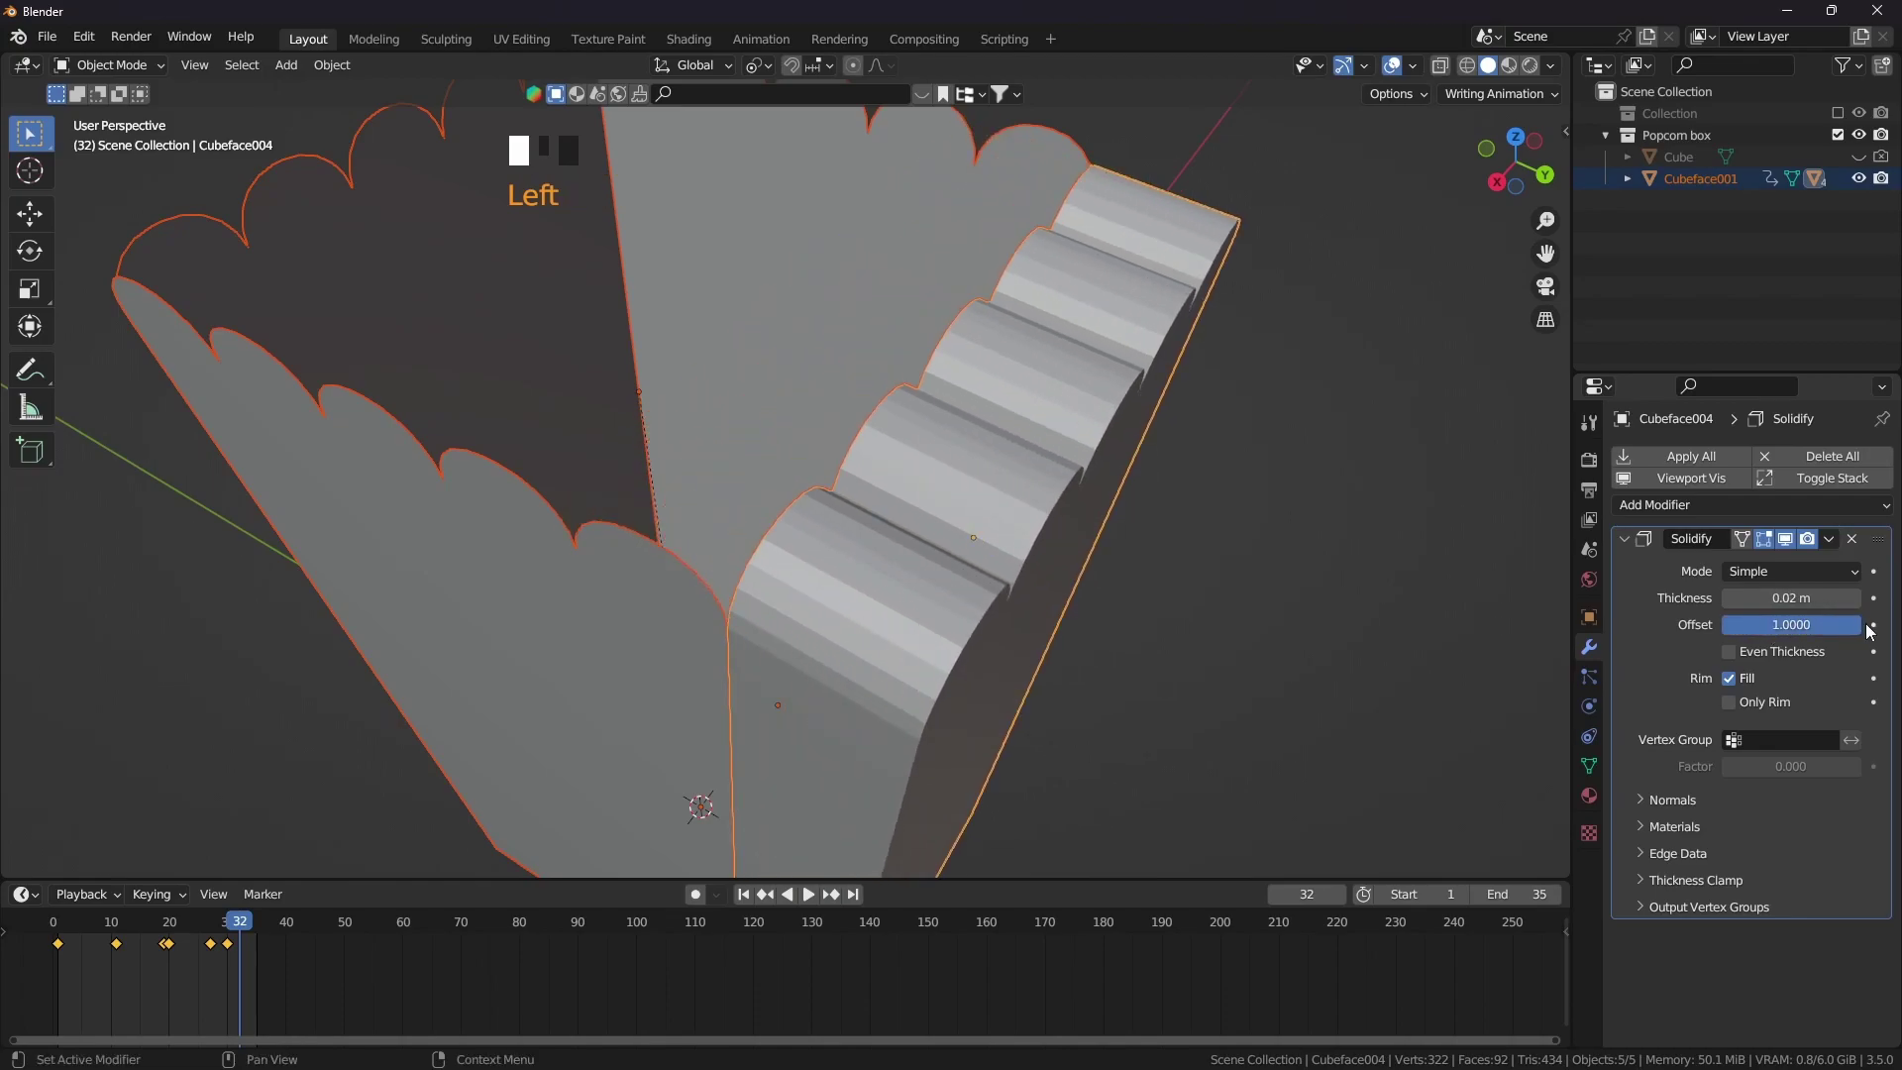
{"action": "left_click_drag", "start_coordinate": [1767, 599], "coordinate": [1724, 598], "text": "shift"}
{"action": "left_click", "coordinate": [1761, 598]}
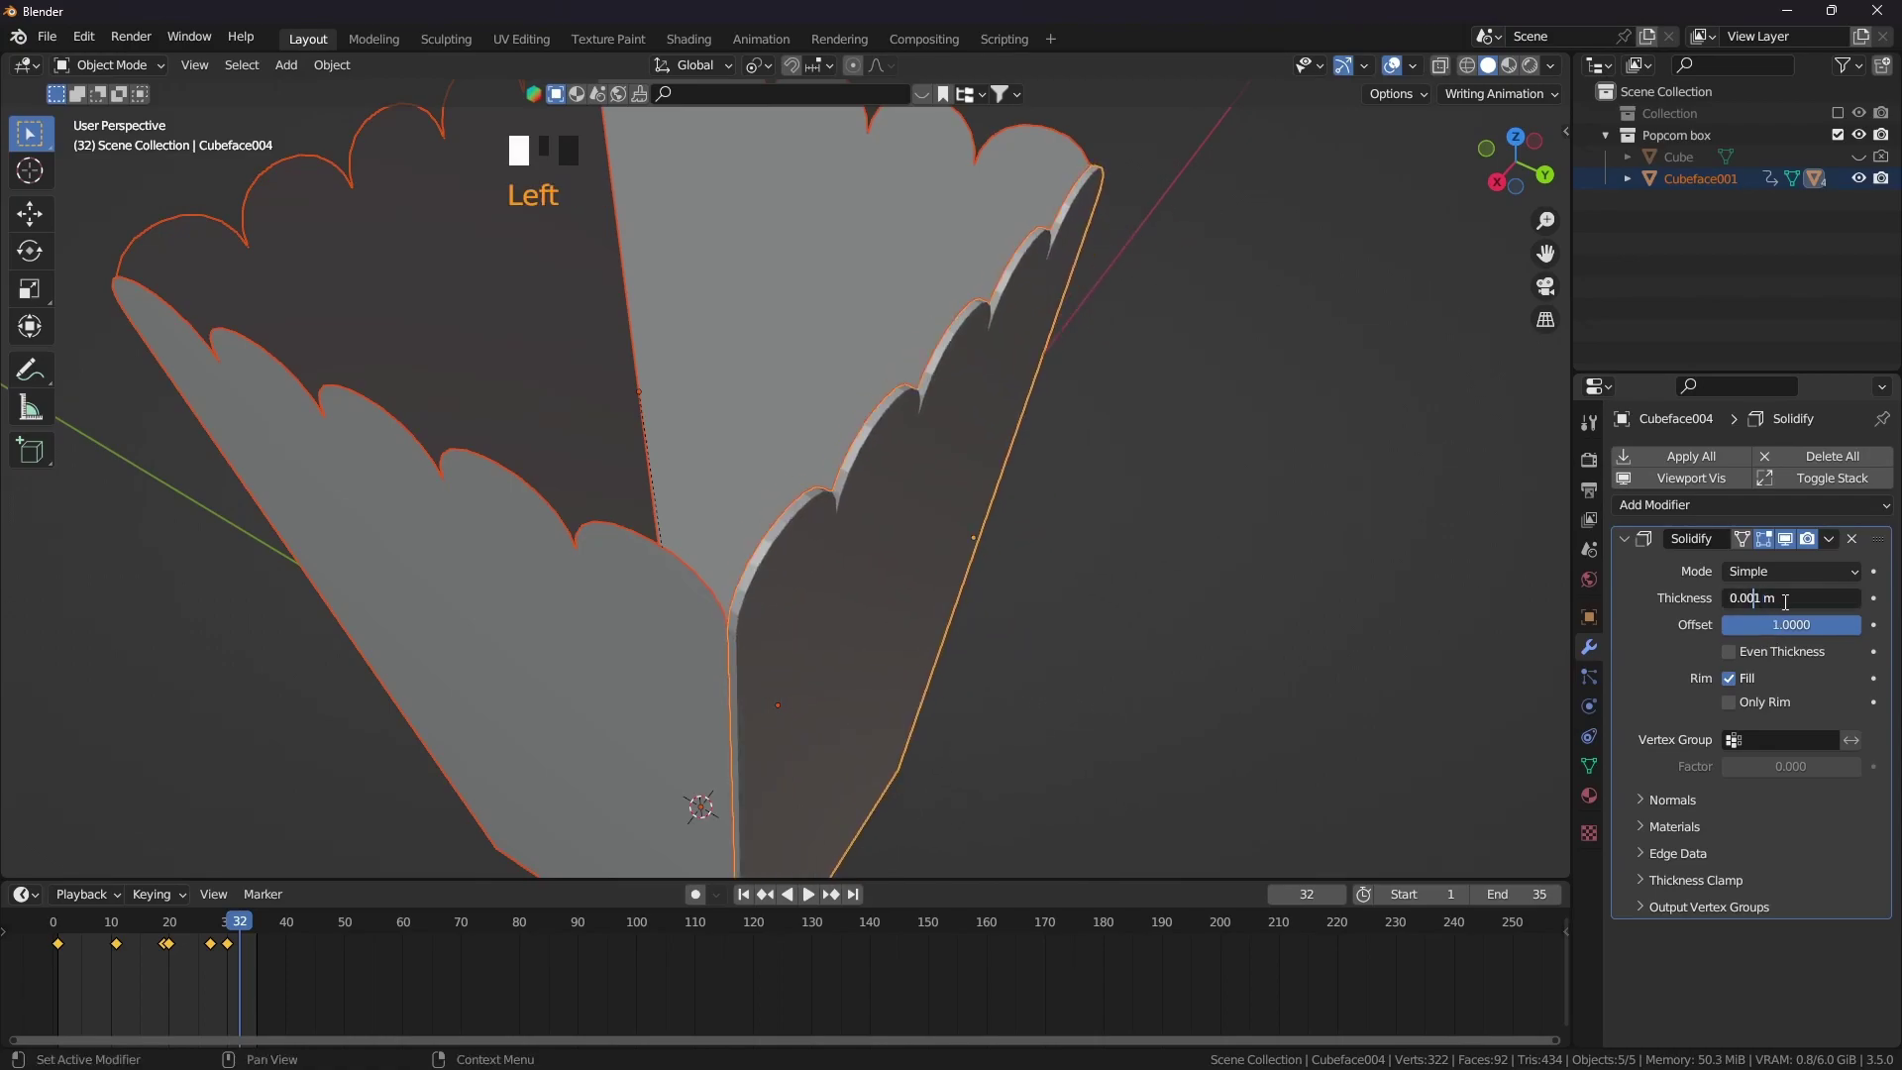
{"action": "type", "text": "0"}
{"action": "key", "text": "Return"}
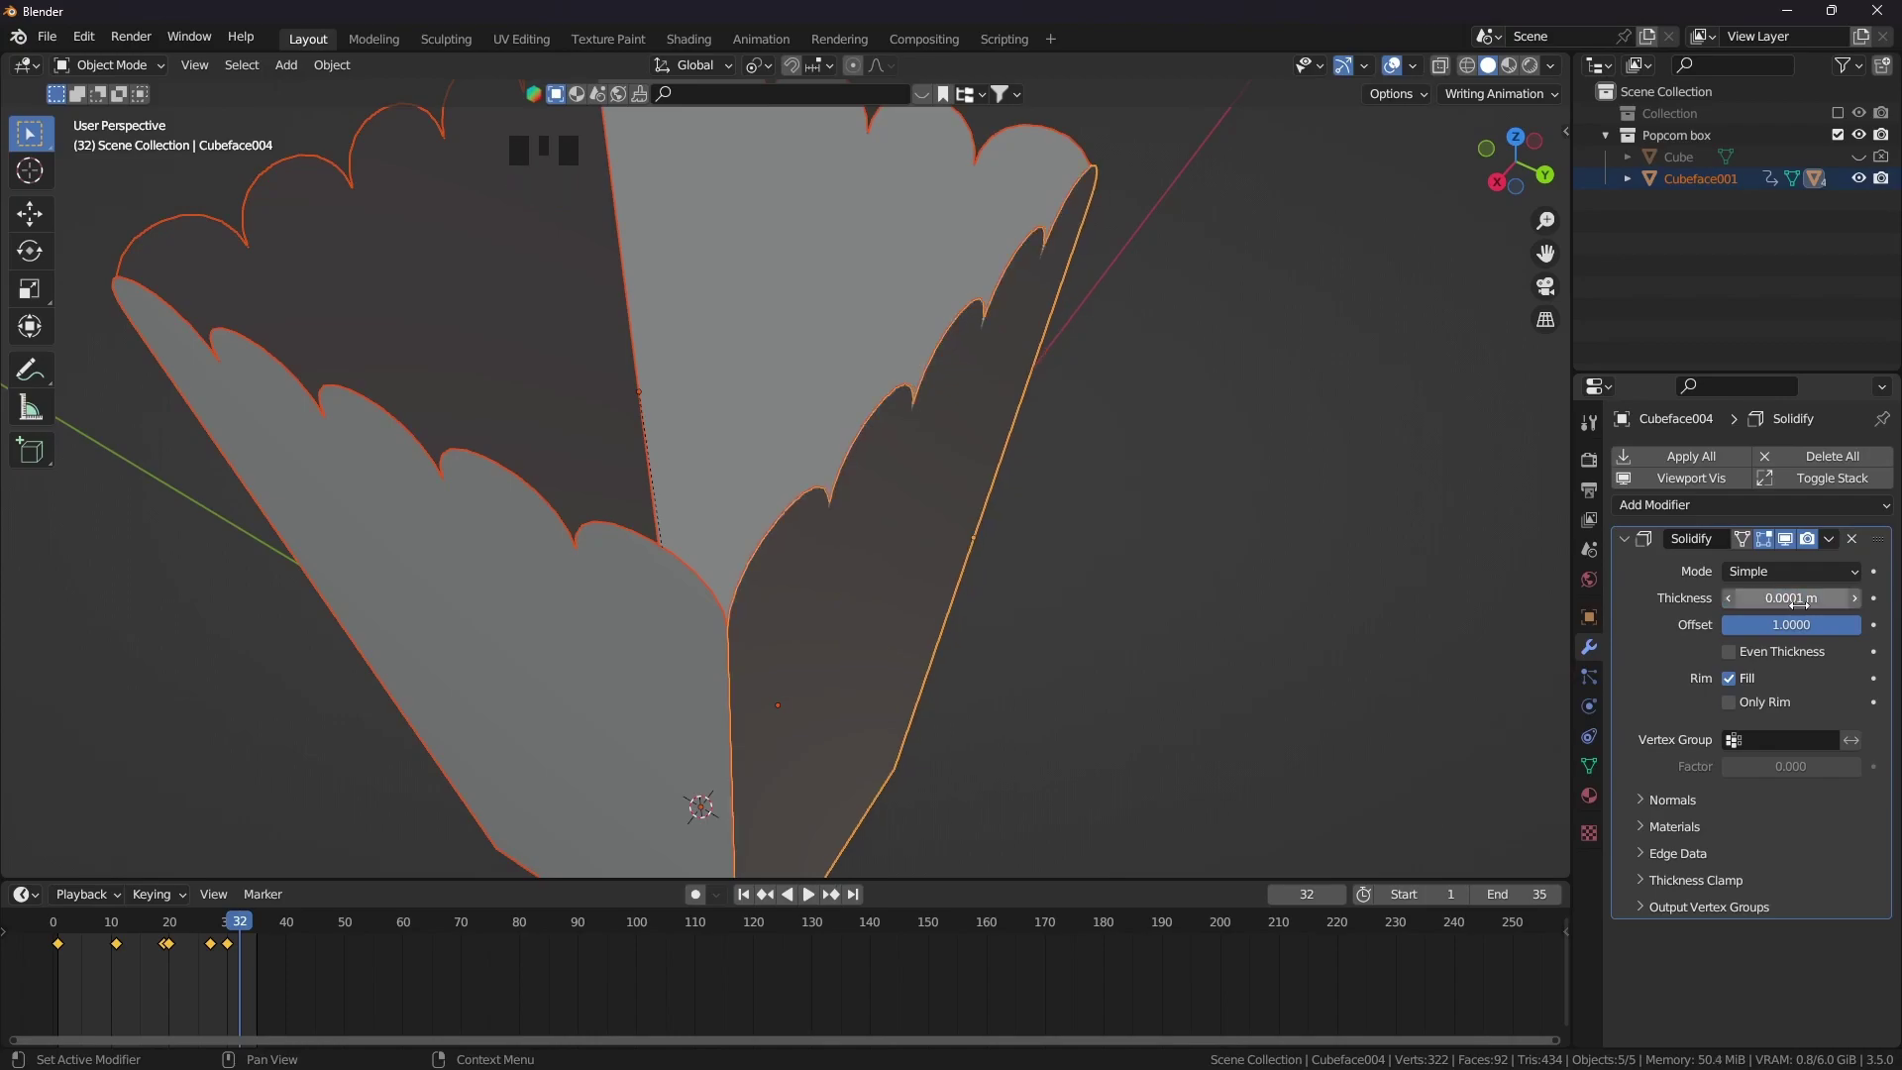
Set the side panel's Solidify thickness to 0.0005 m
{"action": "left_click", "coordinate": [1776, 598]}
{"action": "left_click", "coordinate": [1773, 599]}
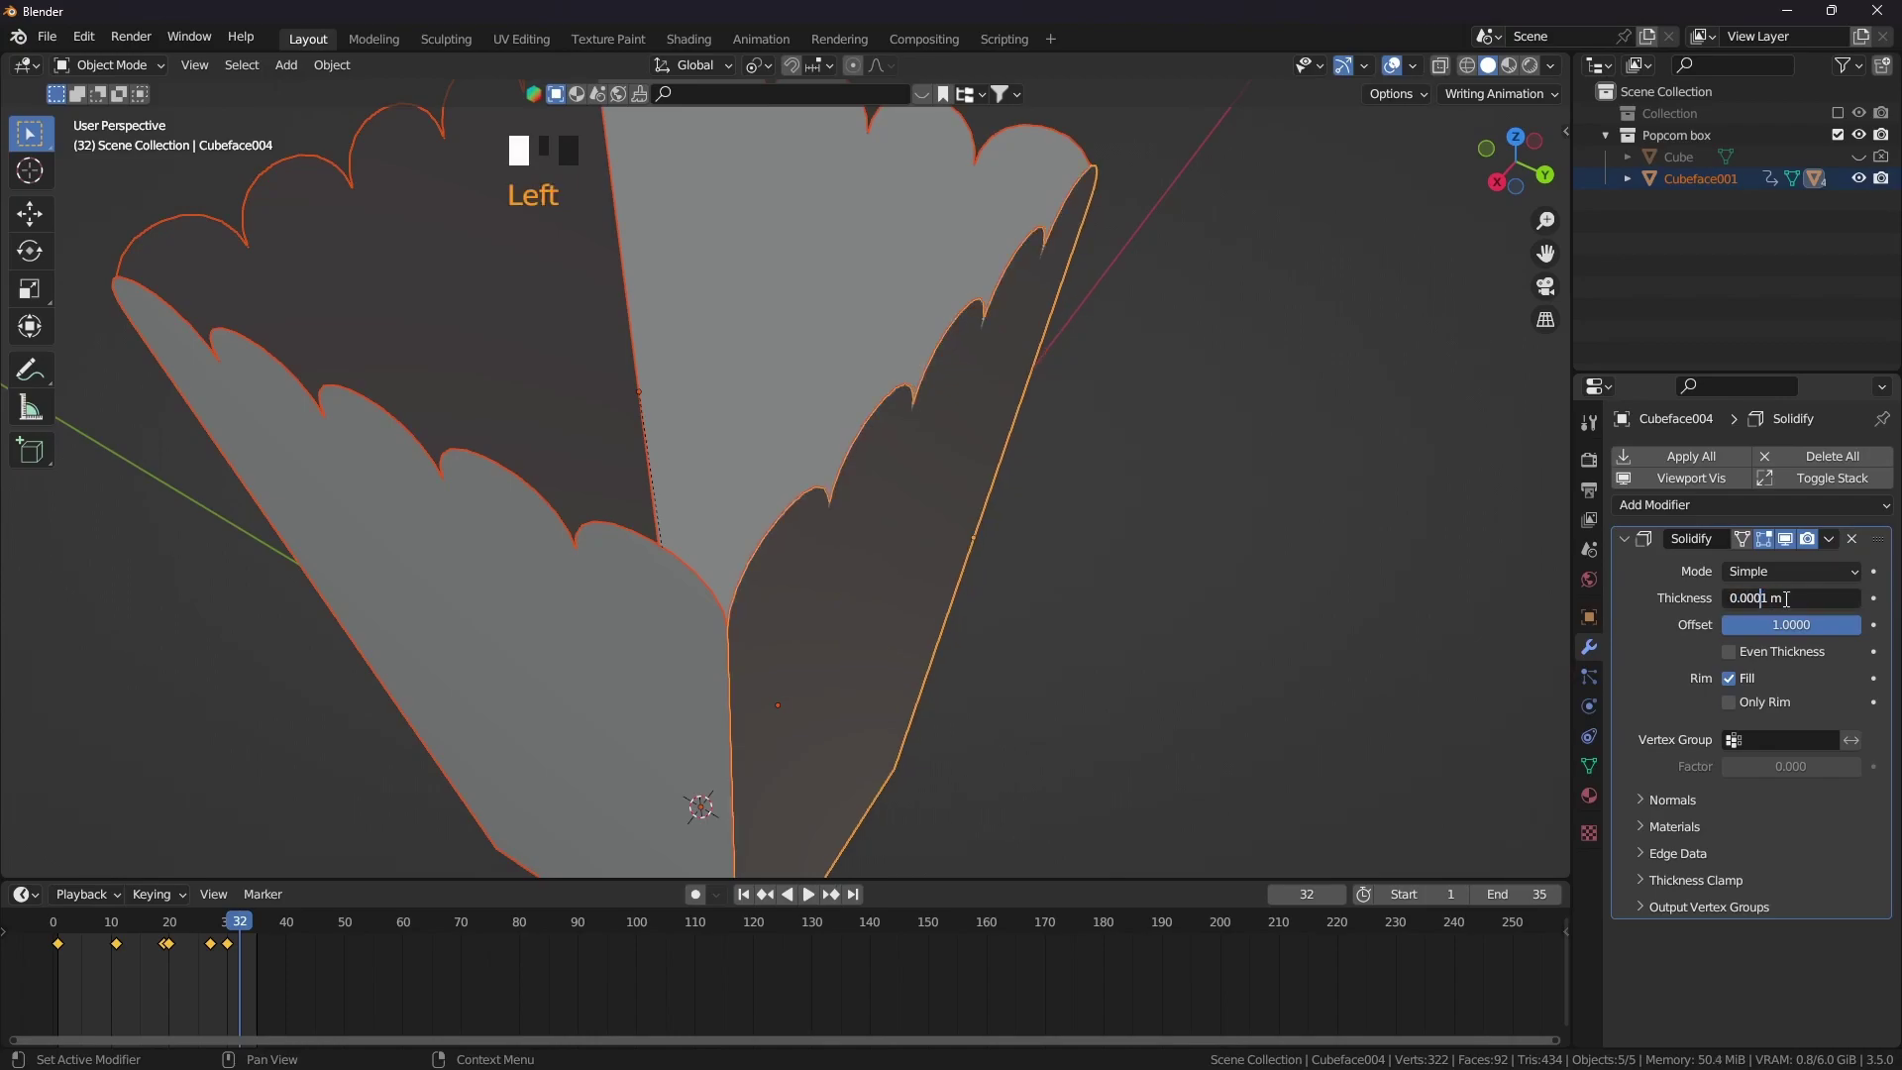
{"action": "key", "text": "BackSpace"}
{"action": "type", "text": "5"}
{"action": "key", "text": "Return"}
Copy the Solidify modifier from the active side panel to all the other selected box panels
{"action": "middle_click_drag", "start_coordinate": [971, 587], "coordinate": [1040, 560]}
{"action": "scroll", "coordinate": [973, 556], "scroll_direction": "down", "scroll_amount": 2}
{"action": "middle_click_drag", "start_coordinate": [872, 521], "coordinate": [891, 503]}
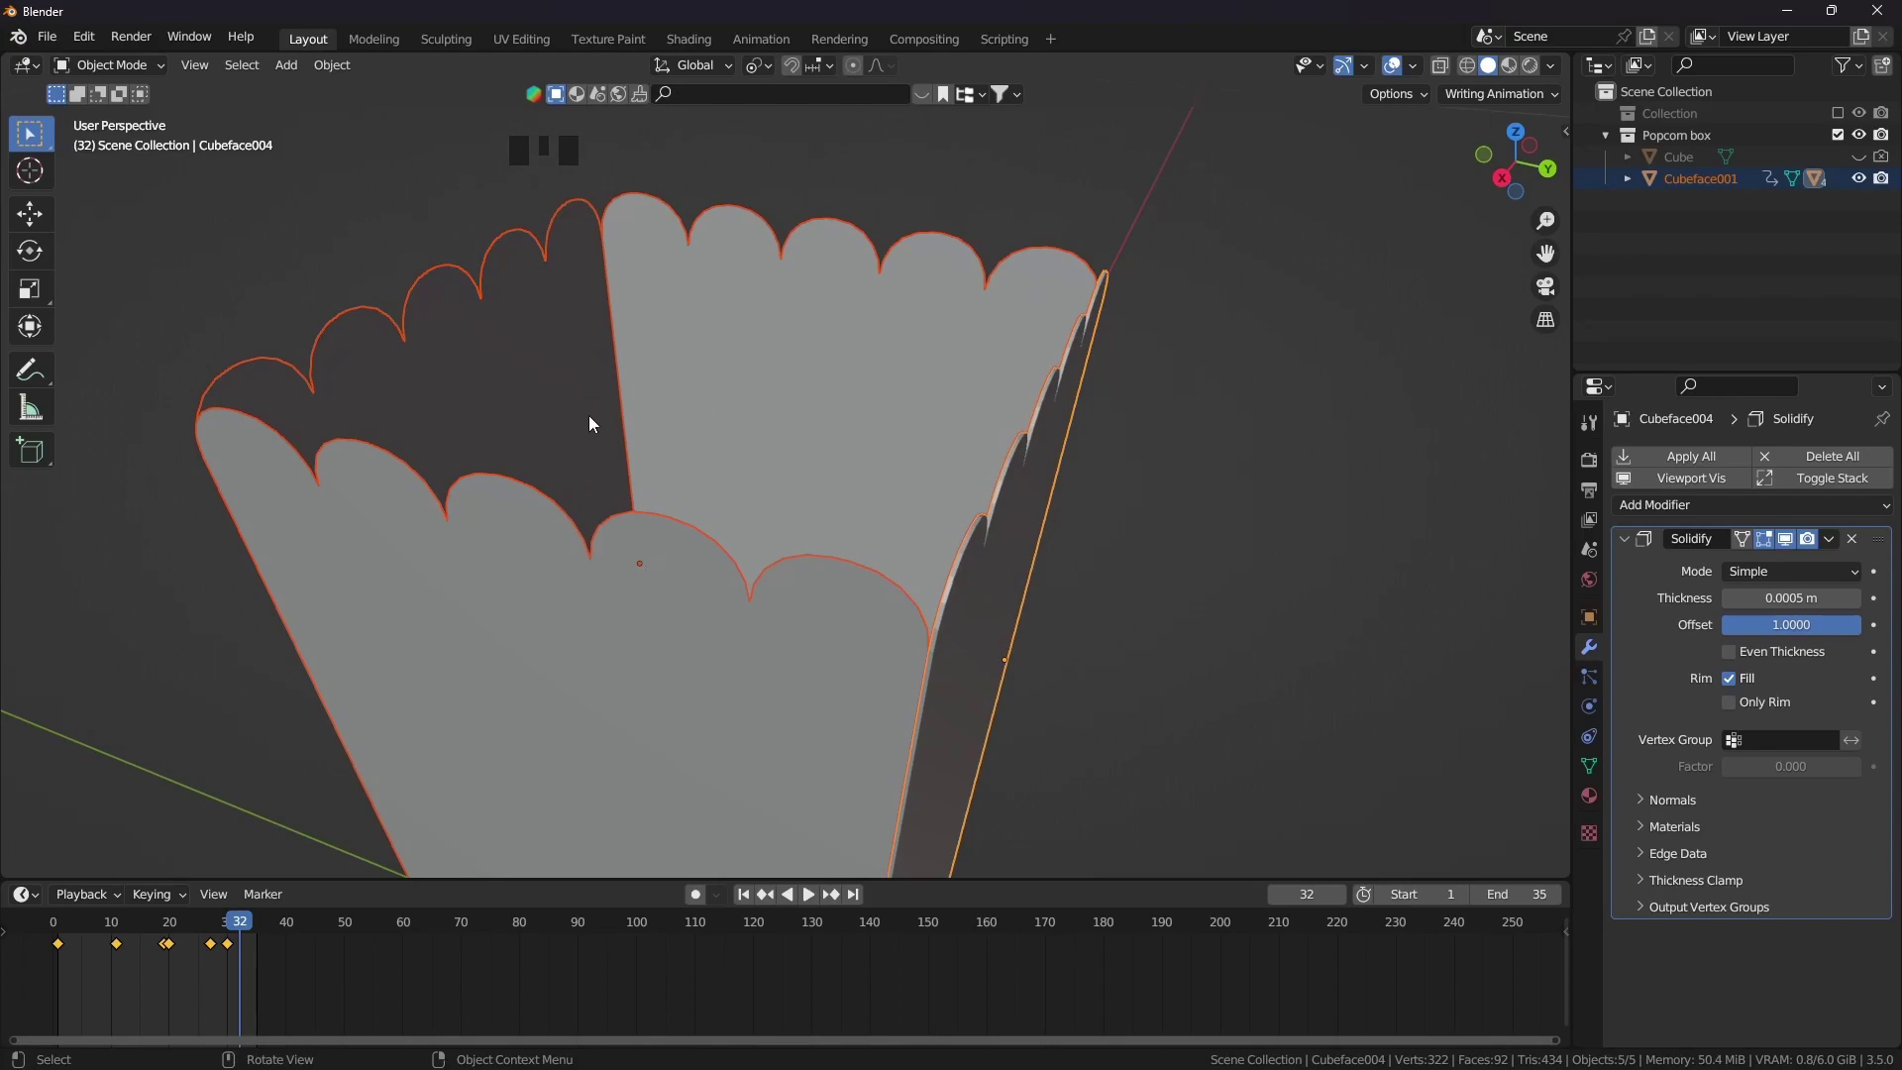
{"action": "left_click", "coordinate": [1828, 539]}
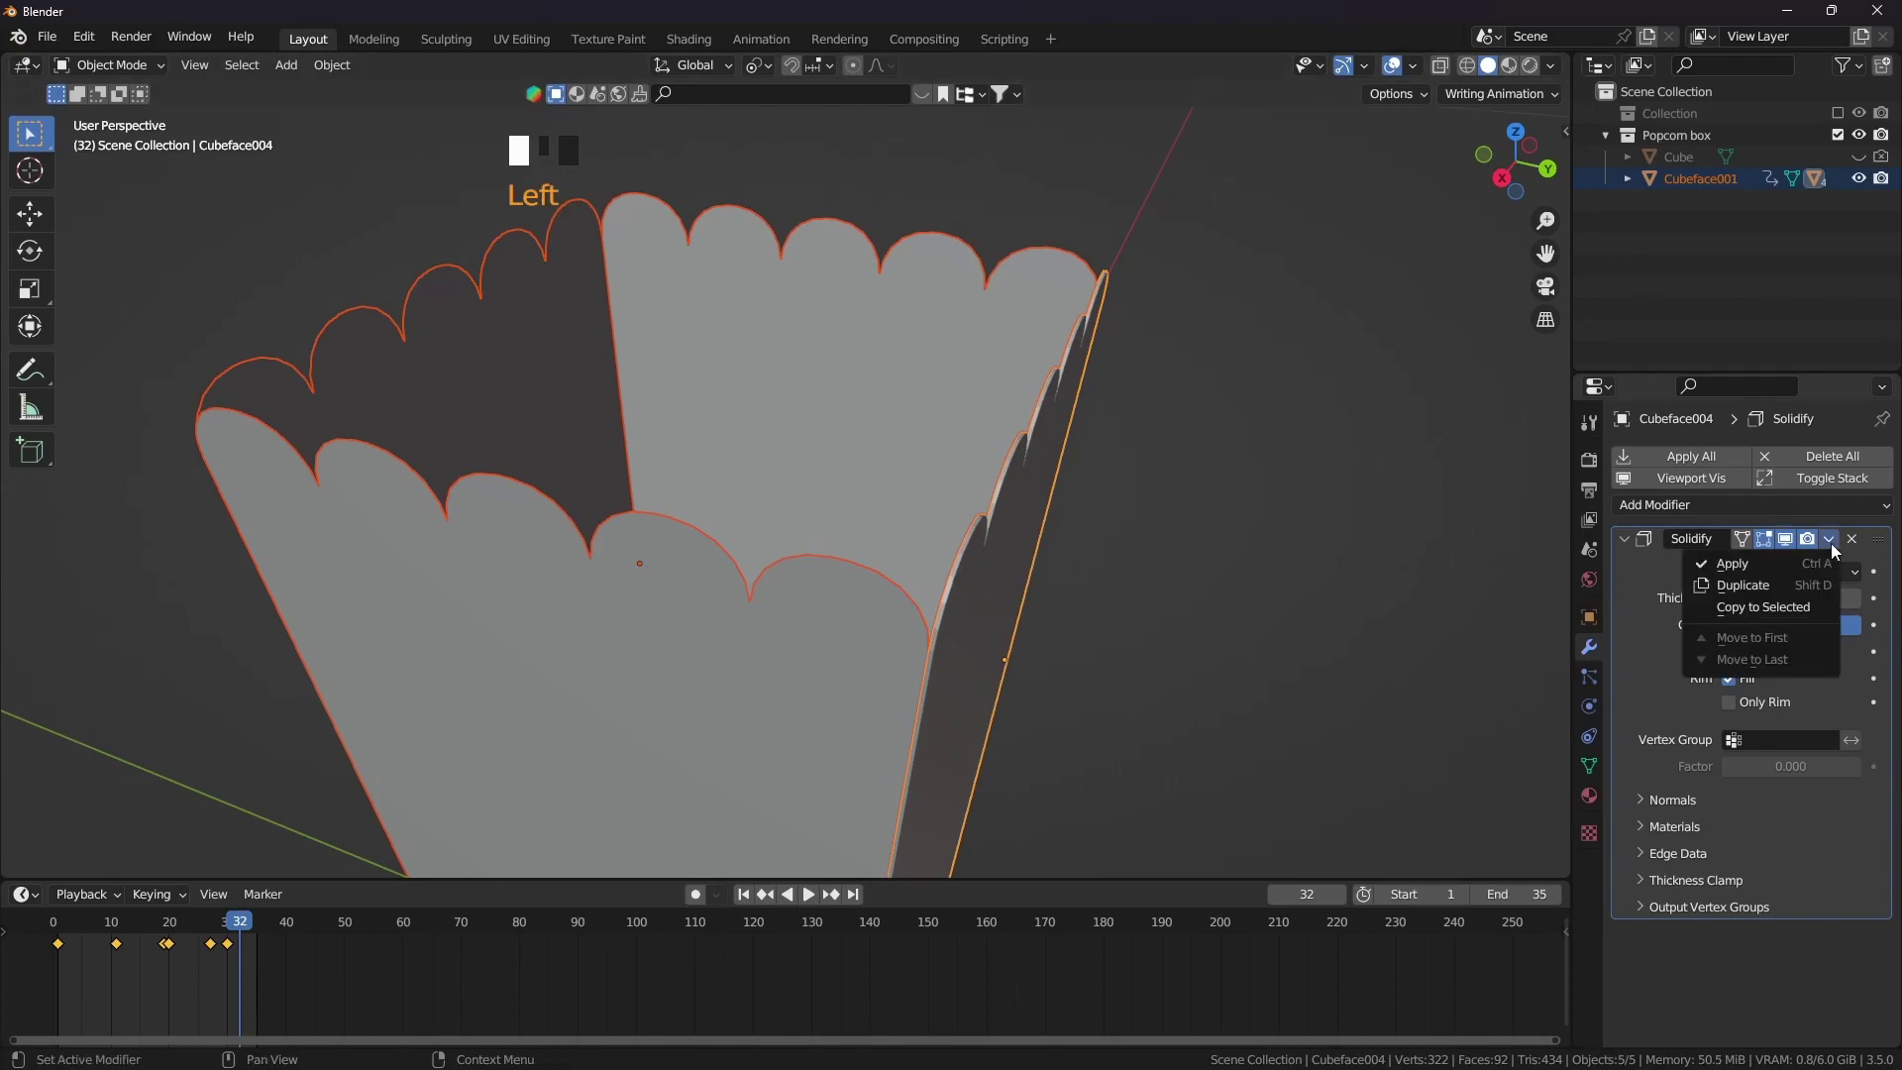
{"action": "left_click", "coordinate": [1765, 607]}
Shade the glue-flap side panel smooth with Auto Smooth at 30°
{"action": "middle_click_drag", "start_coordinate": [1057, 569], "coordinate": [858, 503]}
{"action": "left_click", "coordinate": [817, 476]}
{"action": "scroll", "coordinate": [818, 502], "scroll_direction": "up", "scroll_amount": 2}
{"action": "scroll", "coordinate": [804, 498], "scroll_direction": "up", "scroll_amount": 2}
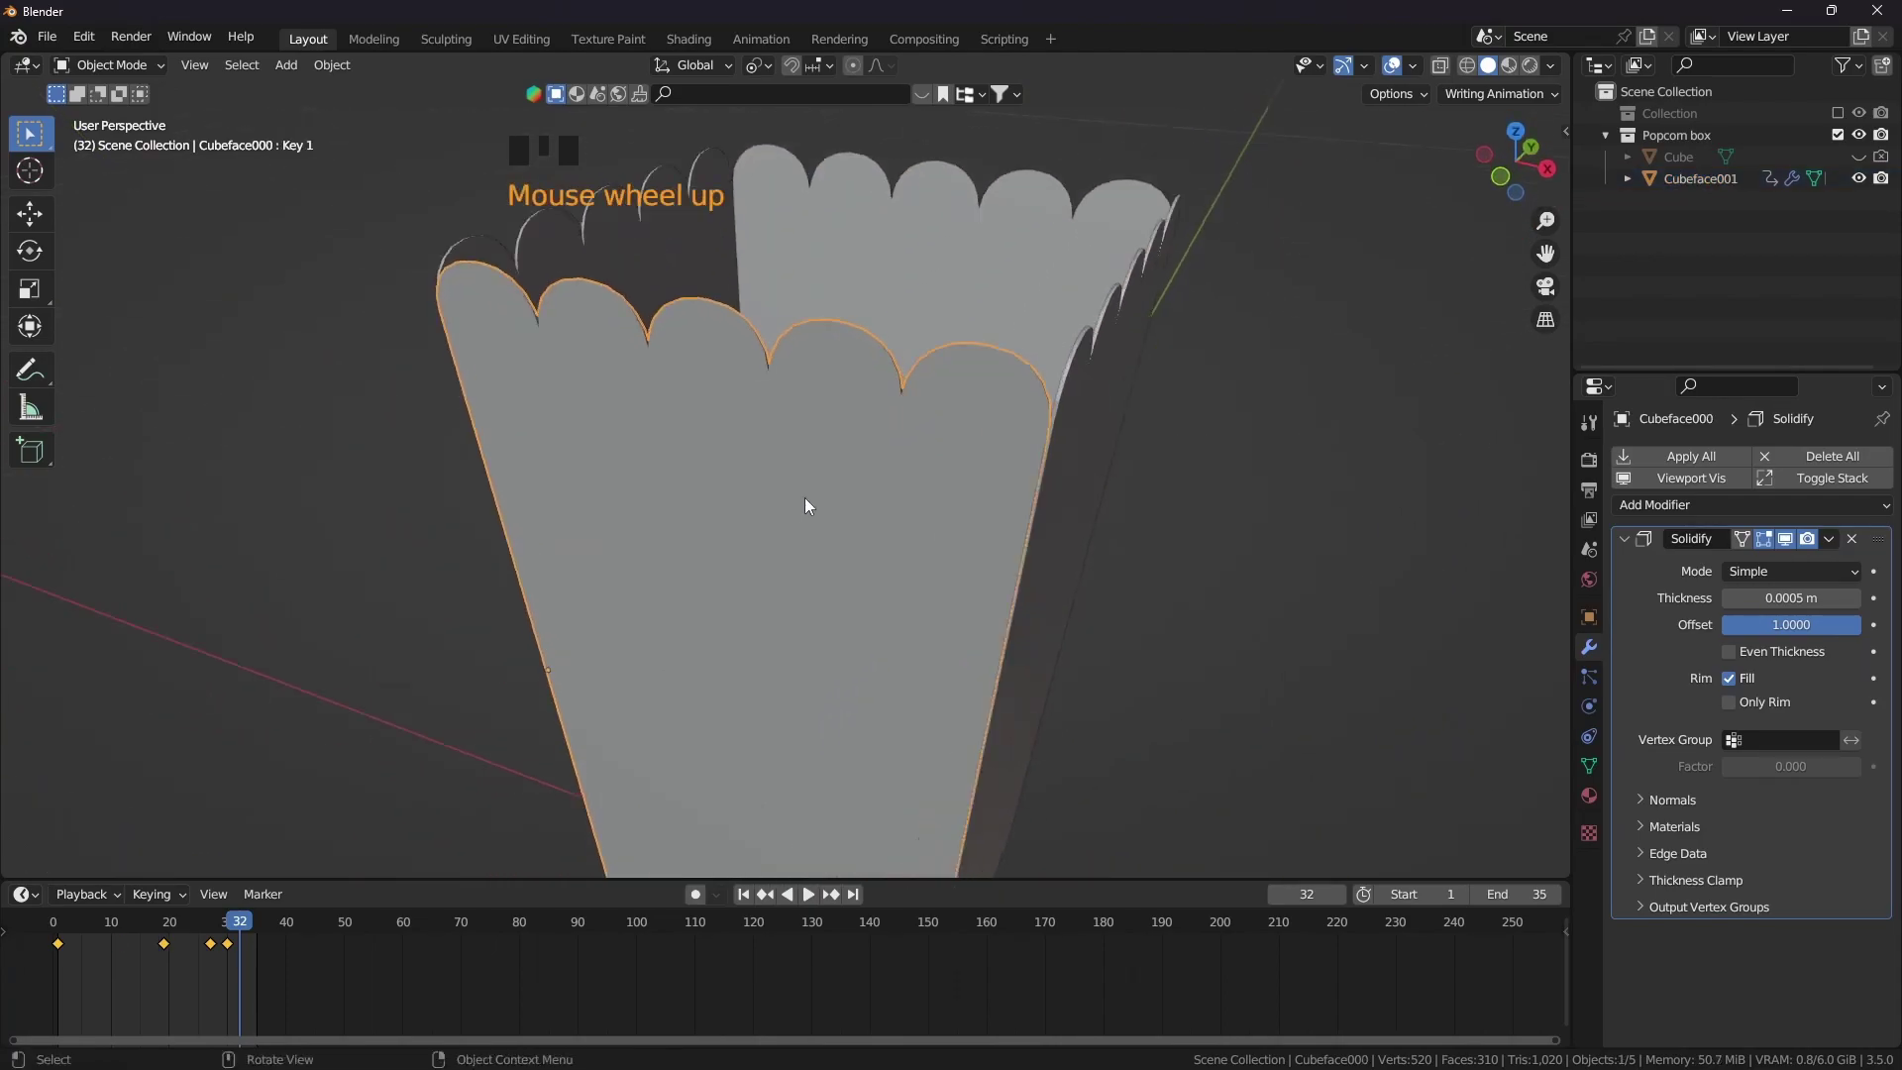
{"action": "right_click", "coordinate": [732, 427]}
{"action": "left_click", "coordinate": [721, 429]}
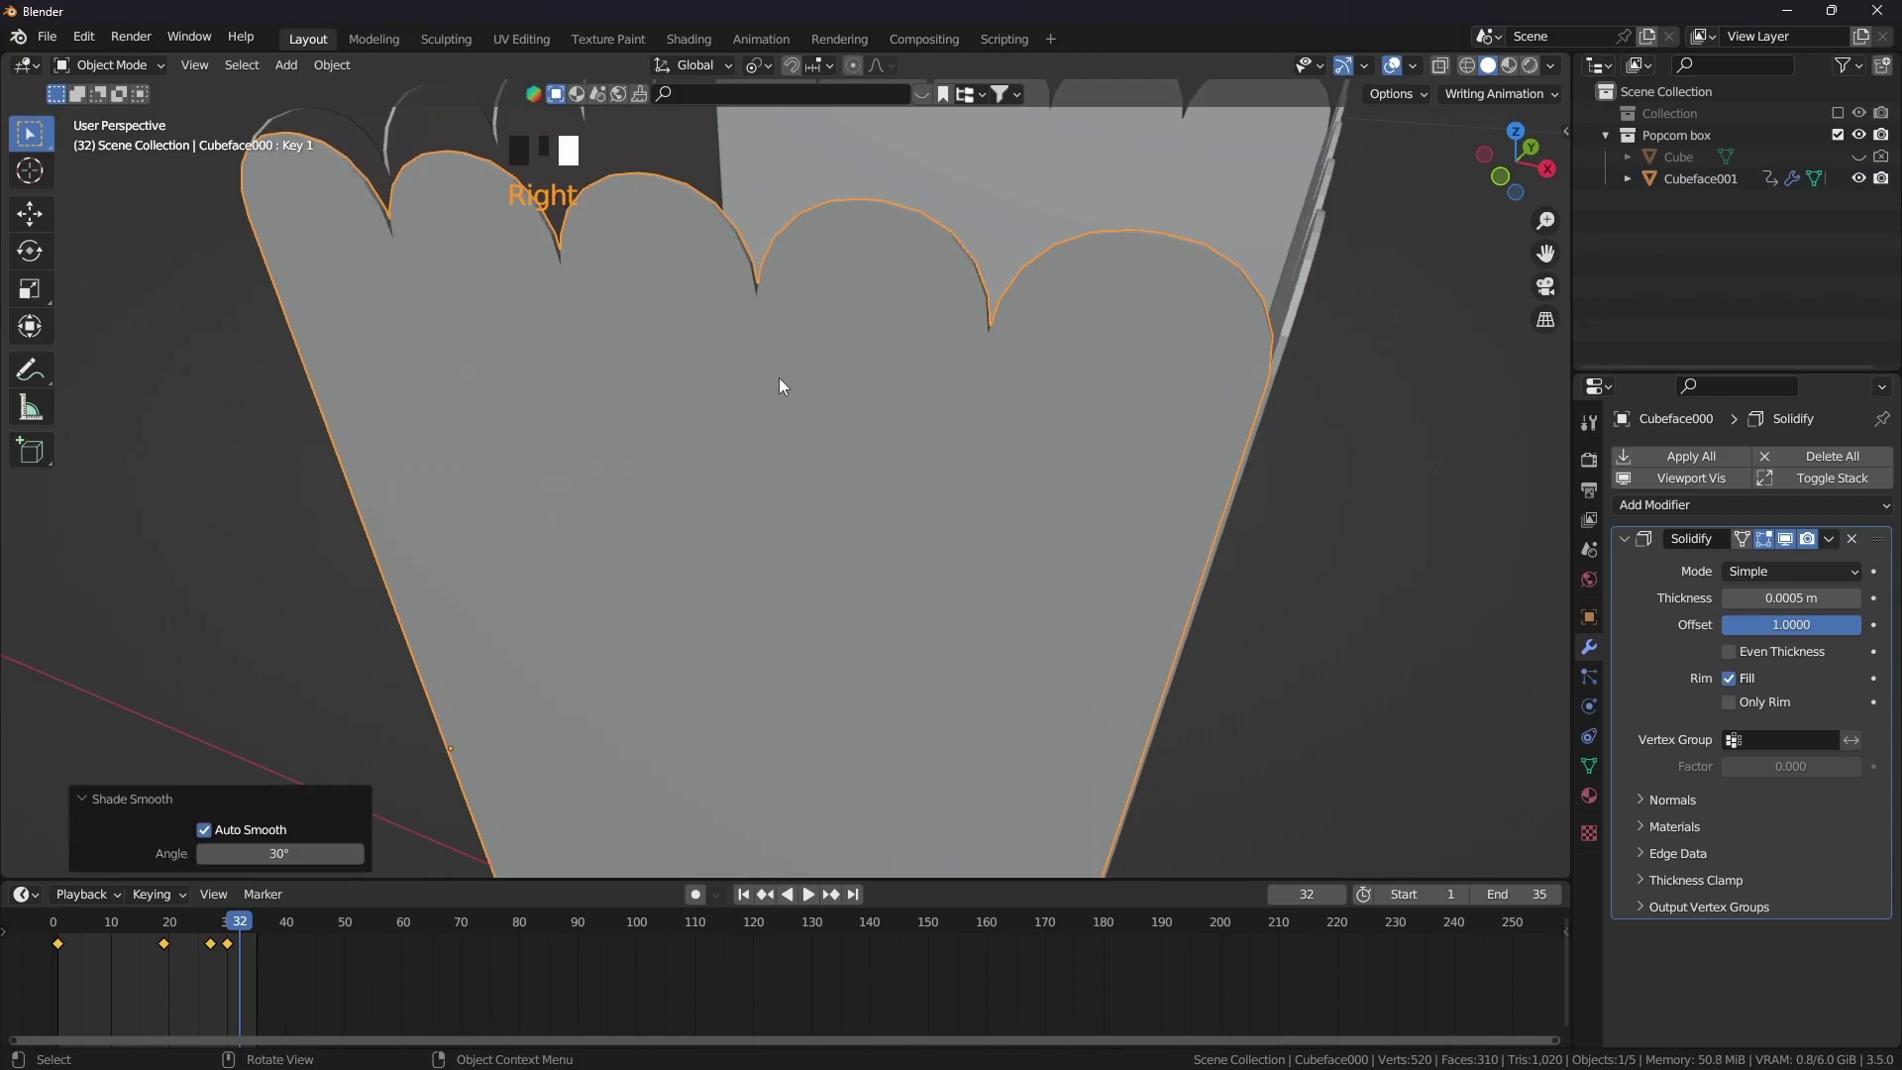
{"action": "middle_click_drag", "start_coordinate": [779, 379], "coordinate": [748, 445], "text": "shift"}
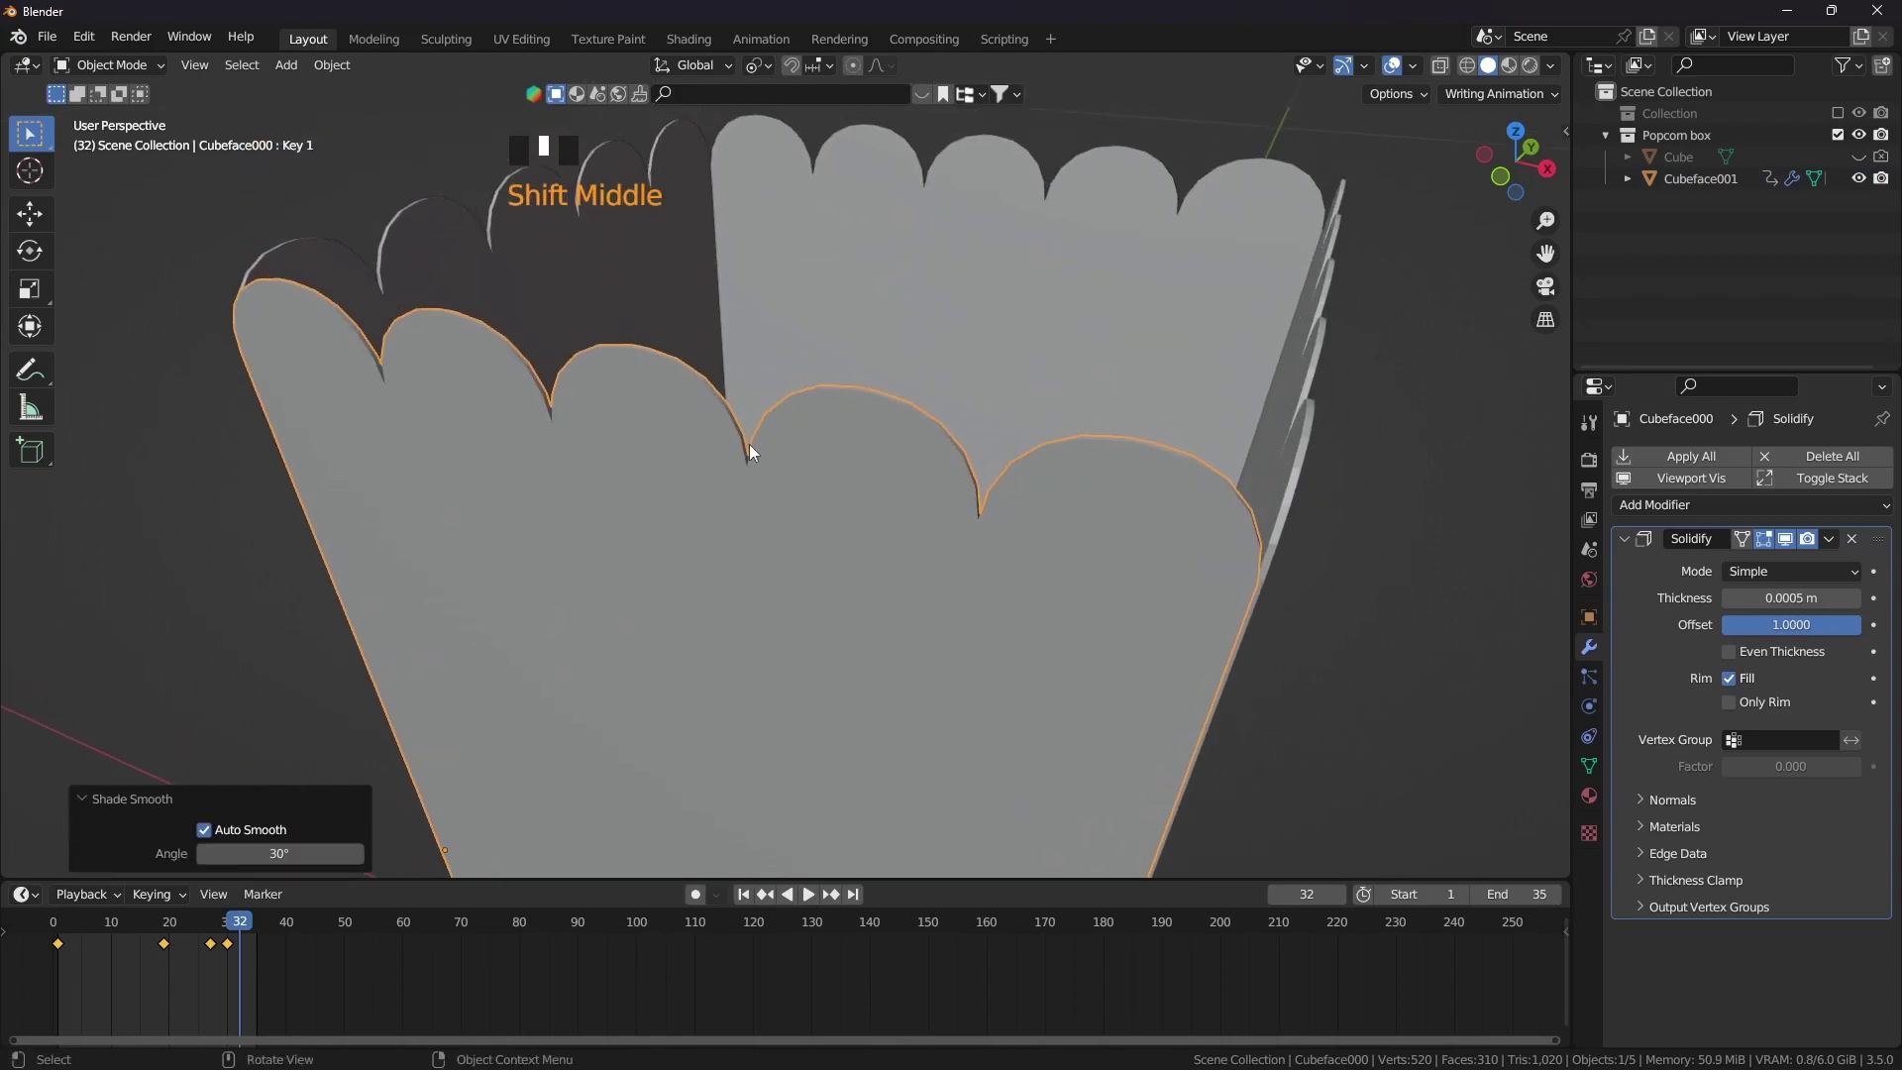
{"action": "scroll", "coordinate": [941, 483], "scroll_direction": "down", "scroll_amount": 2}
Apply smooth shading with Auto Smooth at 30° to each of the three remaining scalloped side panels
{"action": "middle_click_drag", "start_coordinate": [942, 480], "coordinate": [922, 492]}
{"action": "left_click", "coordinate": [923, 493]}
{"action": "right_click", "coordinate": [923, 493]}
{"action": "left_click", "coordinate": [924, 492]}
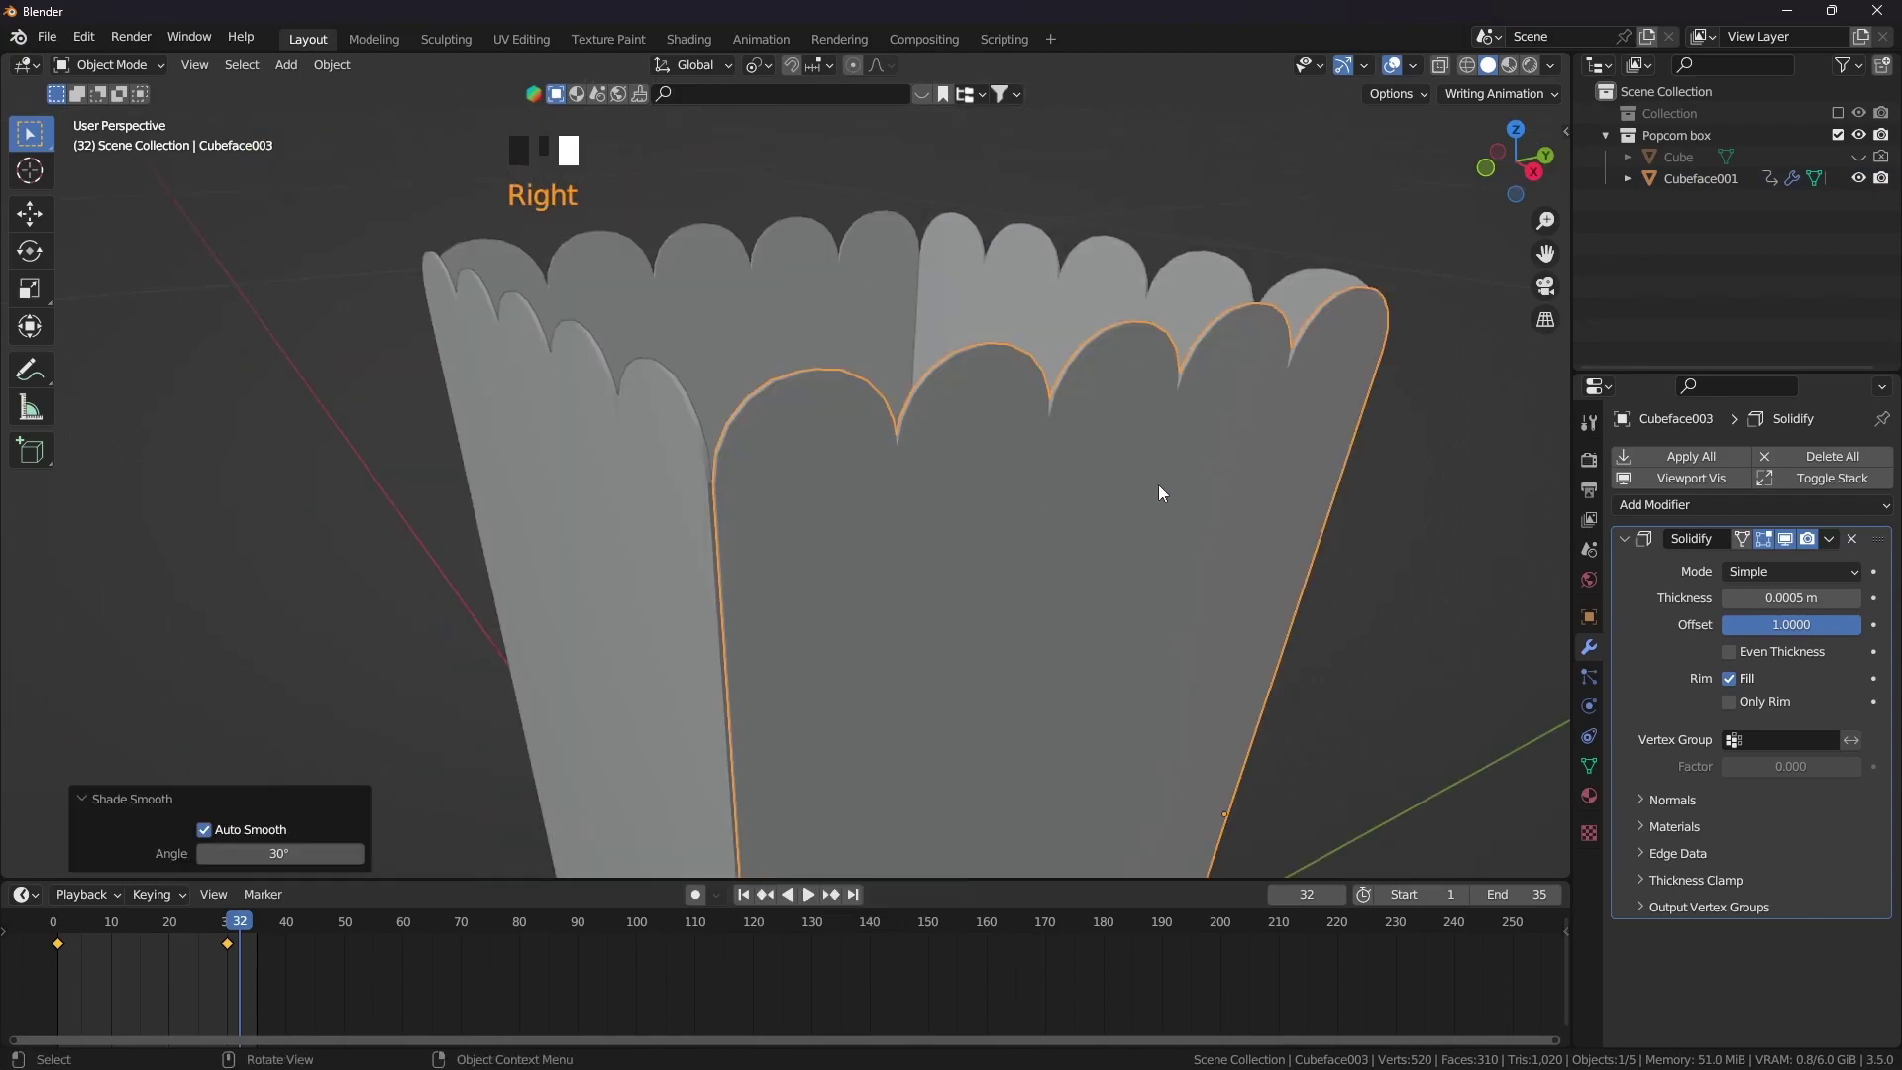
{"action": "middle_click_drag", "start_coordinate": [1160, 492], "coordinate": [1137, 386]}
{"action": "left_click", "coordinate": [1151, 350]}
{"action": "right_click", "coordinate": [1151, 349]}
{"action": "left_click", "coordinate": [1089, 347]}
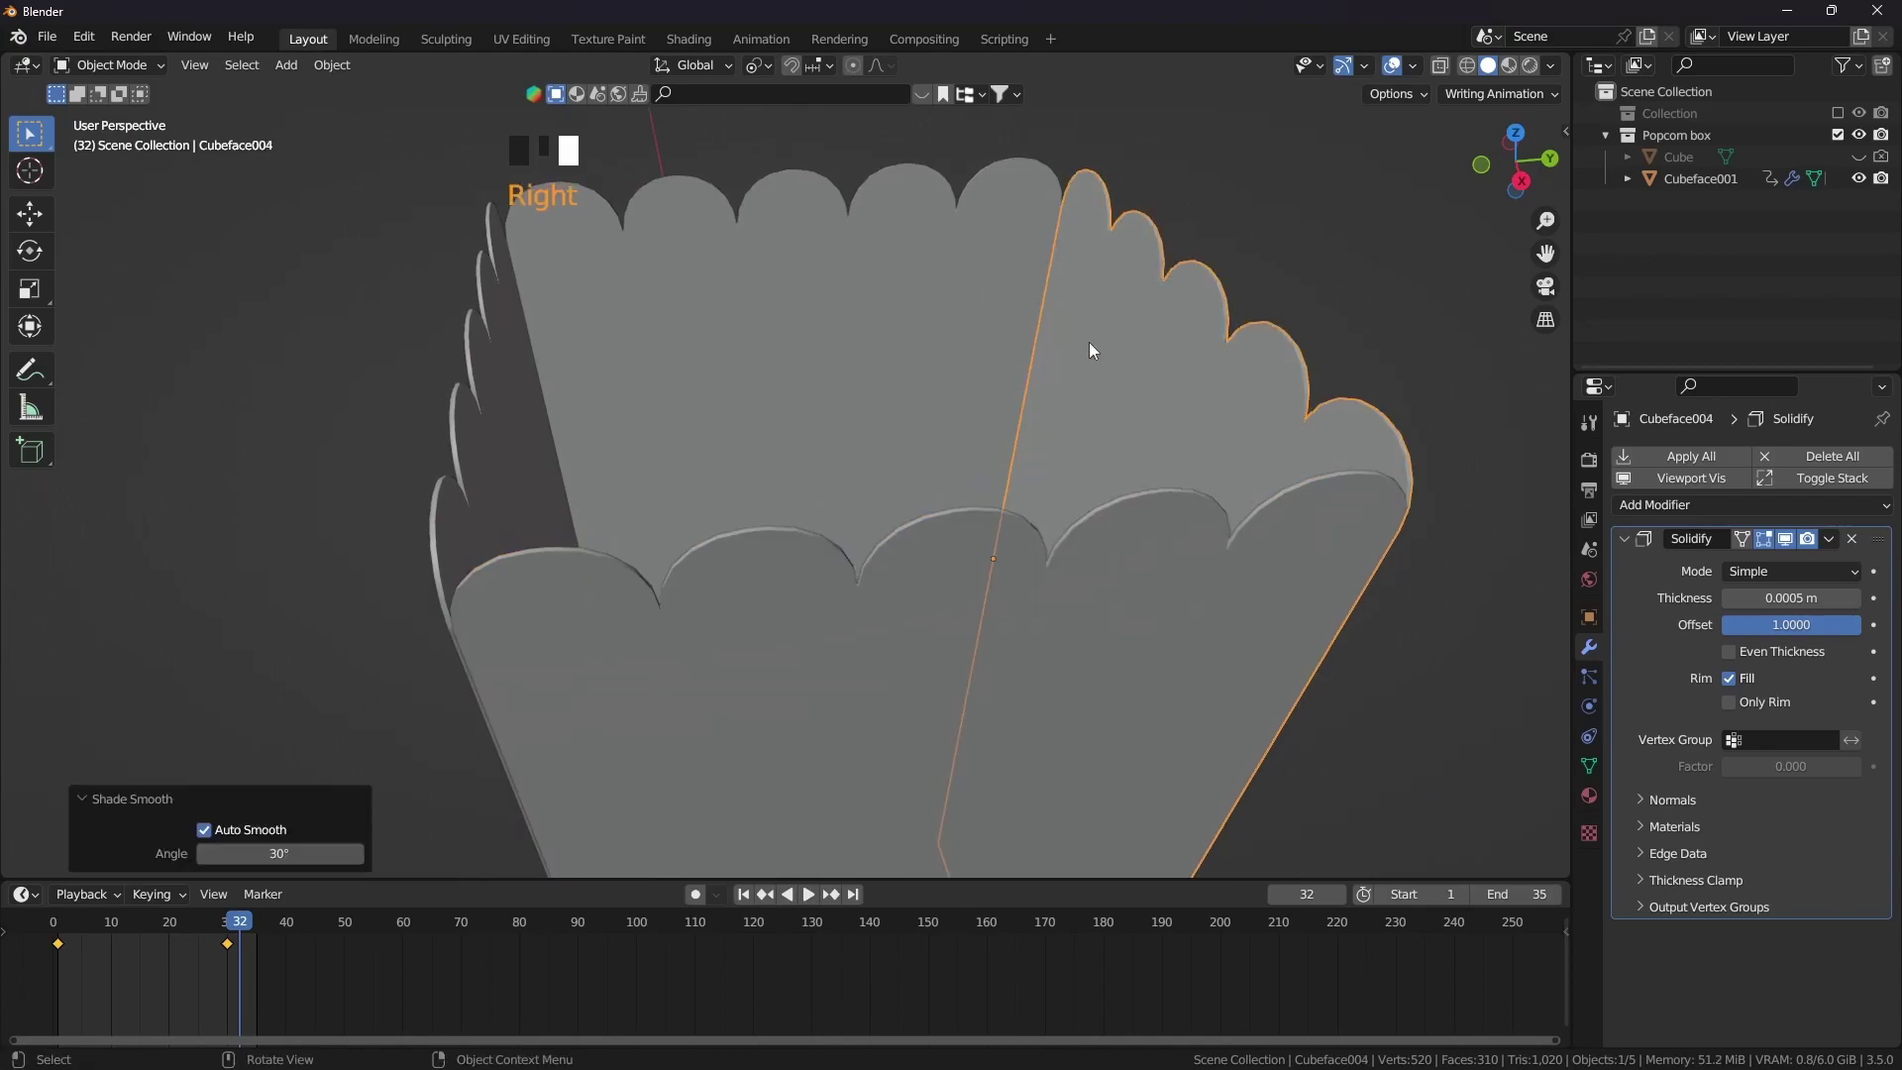
{"action": "left_click", "coordinate": [815, 293]}
{"action": "right_click", "coordinate": [817, 293]}
{"action": "left_click", "coordinate": [821, 296]}
Select the box's bottom panel
{"action": "scroll", "coordinate": [827, 326], "scroll_direction": "down", "scroll_amount": 3}
{"action": "middle_click_drag", "start_coordinate": [826, 326], "coordinate": [1061, 327]}
{"action": "left_click", "coordinate": [1062, 328]}
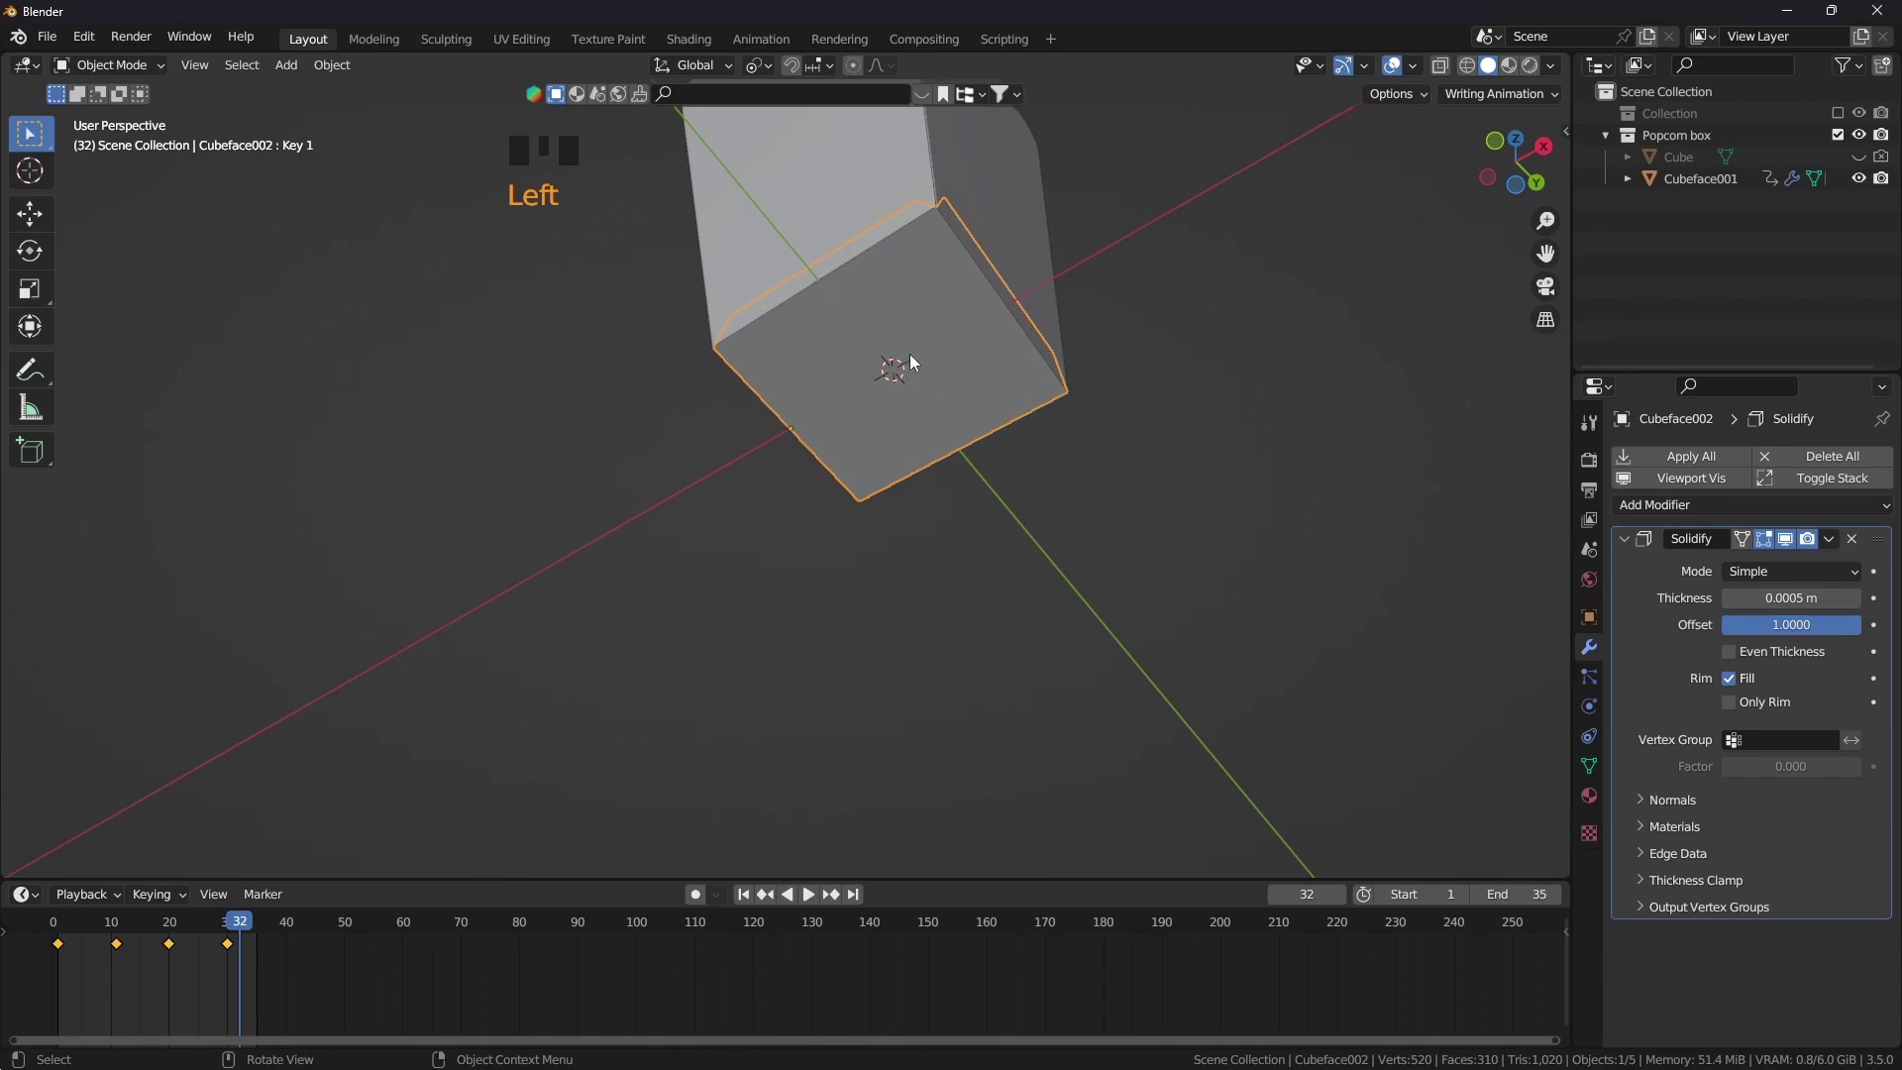
{"action": "scroll", "coordinate": [910, 357], "scroll_direction": "down", "scroll_amount": 2}
{"action": "middle_click_drag", "start_coordinate": [904, 288], "coordinate": [789, 606]}
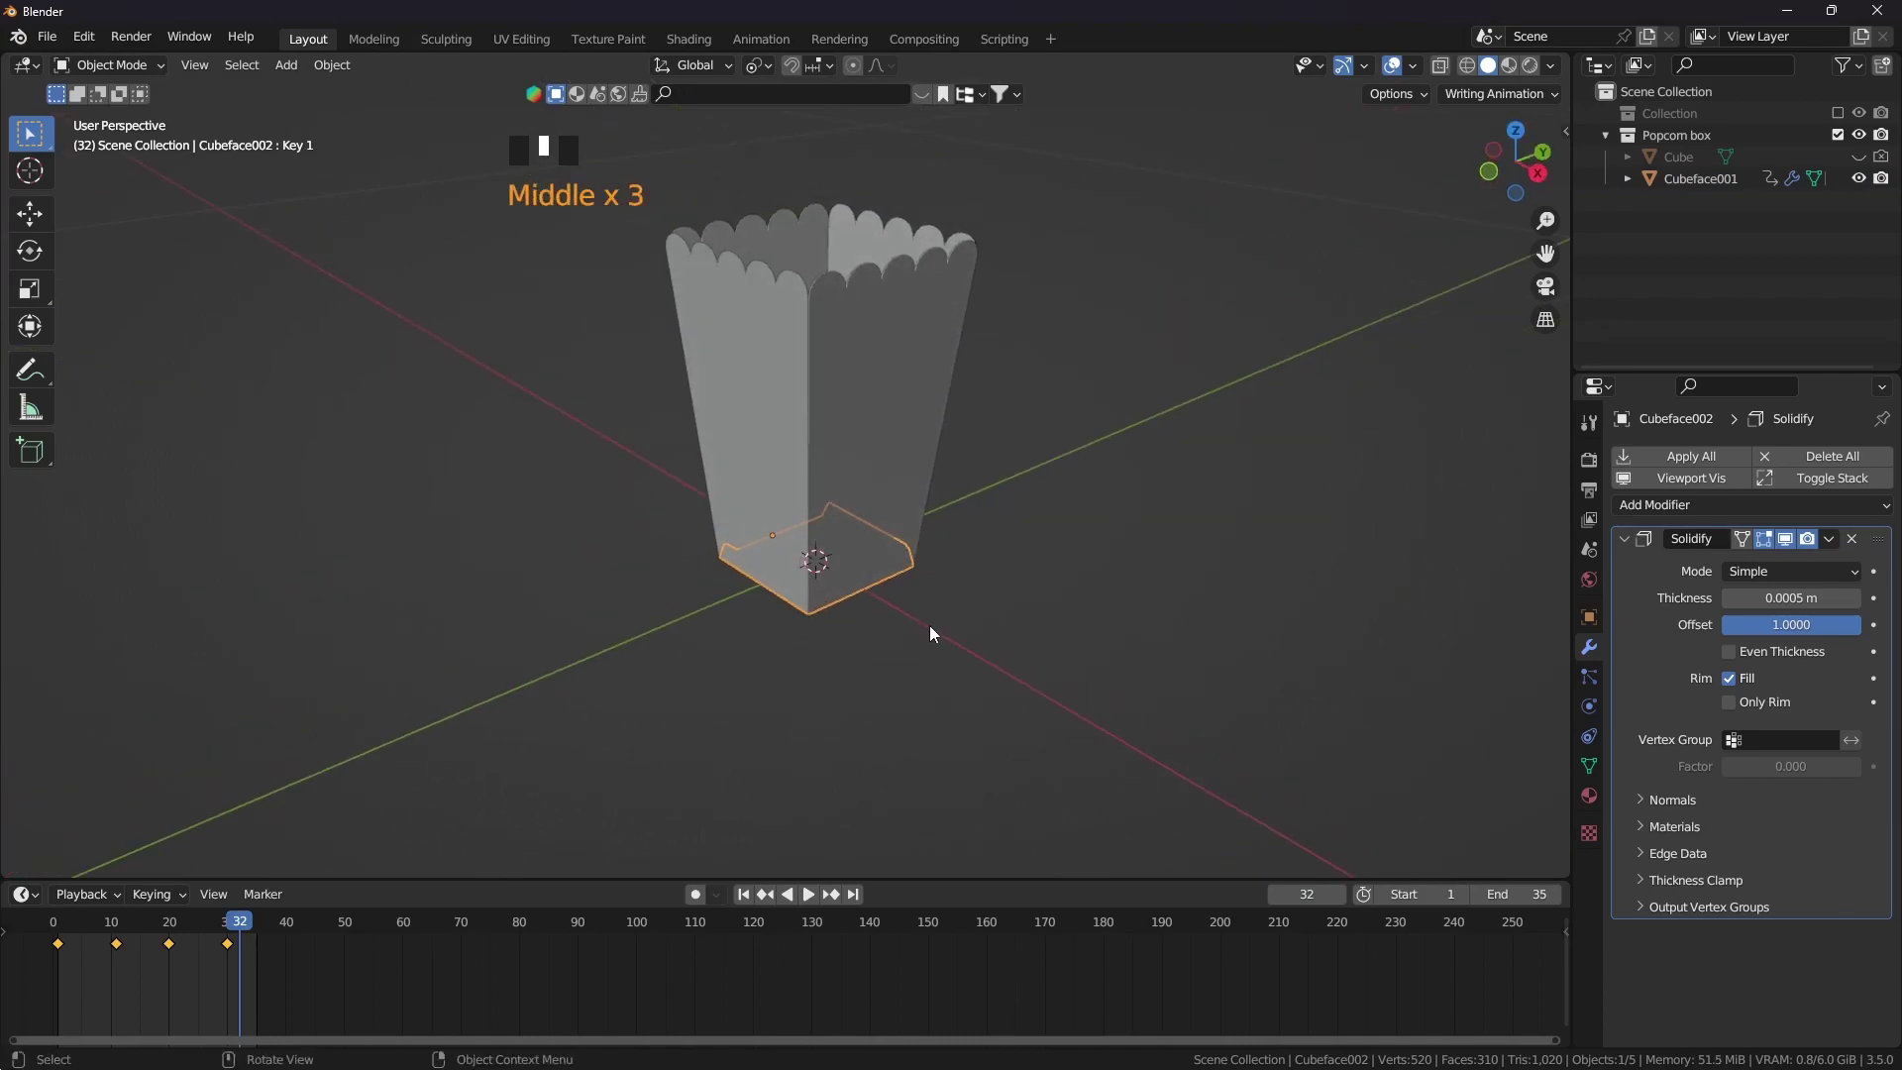